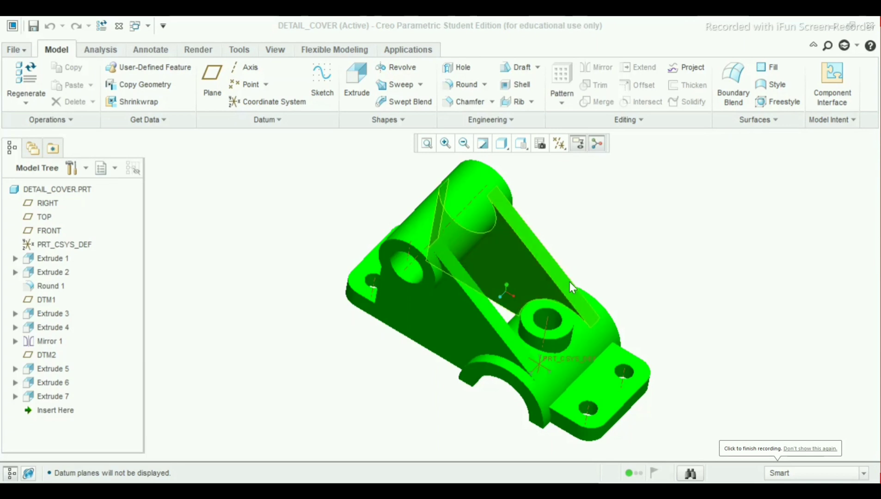
Step: Examine the finished detail cover model from several angles, including its hollow cylinder, side ribs, boss and mounting flanges
mouse_move(569, 283)
middle_mouse_down()
mouse_move(605, 306)
mouse_move(568, 263)
mouse_move(599, 295)
mouse_move(594, 308)
middle_mouse_up()
scroll(546, 271, "down", 5)
scroll(546, 268, "up", 3)
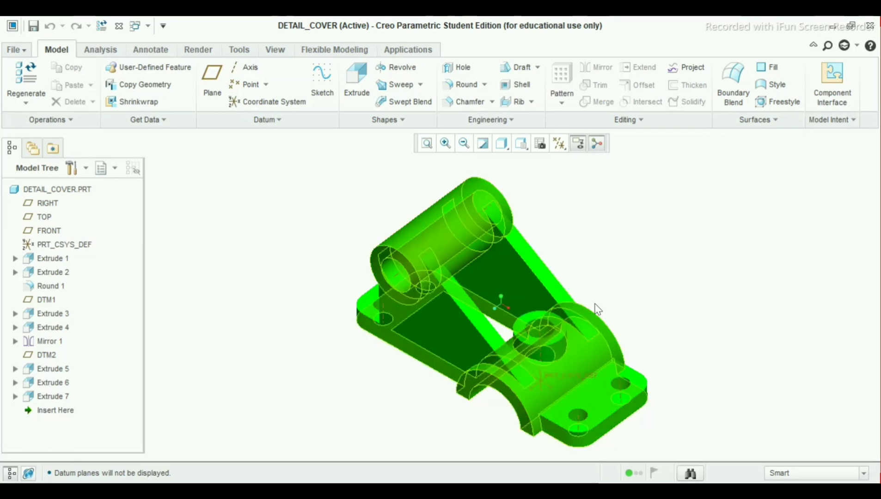
middle_click_drag(612, 312, 647, 334)
scroll(547, 340, "up", 4)
scroll(547, 340, "down", 6)
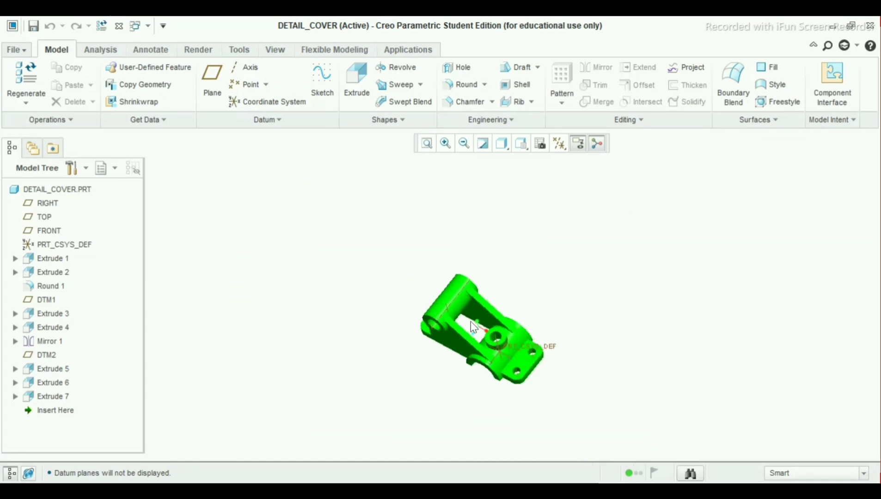
scroll(471, 321, "up", 4)
middle_click_drag(488, 359, 471, 385)
scroll(468, 377, "up", 2)
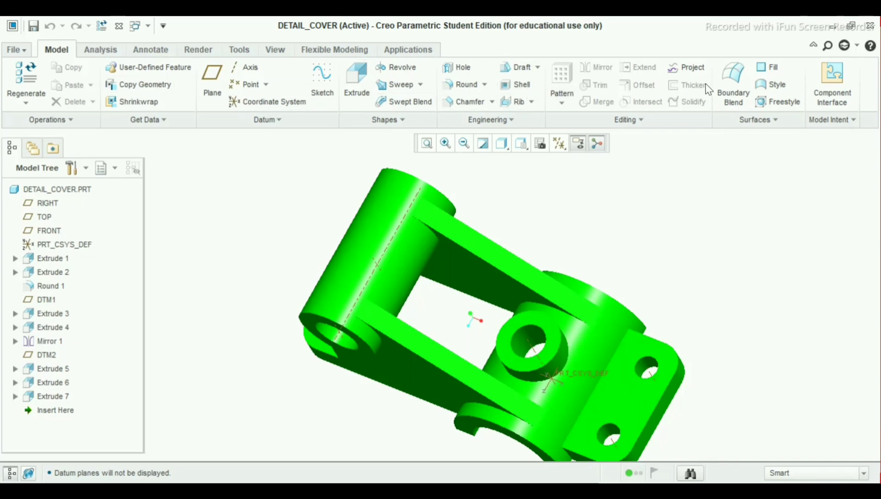
scroll(536, 321, "down", 2)
middle_click_drag(533, 321, 487, 330)
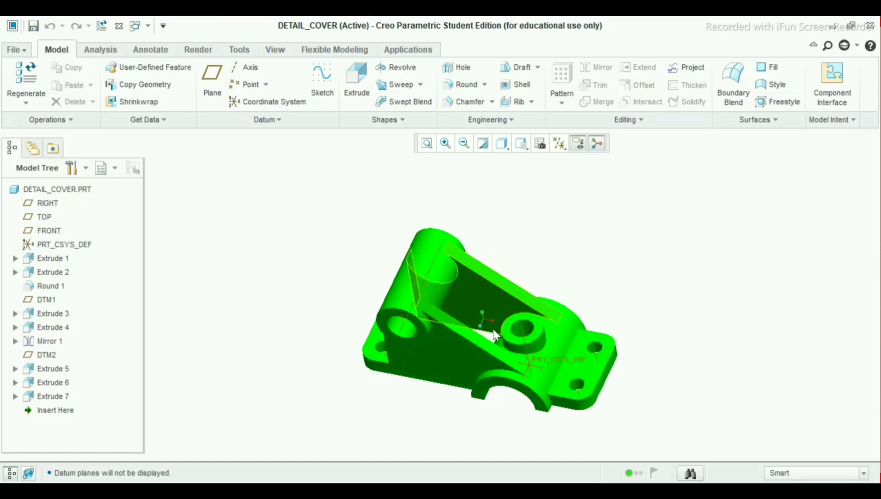
scroll(487, 330, "up", 1)
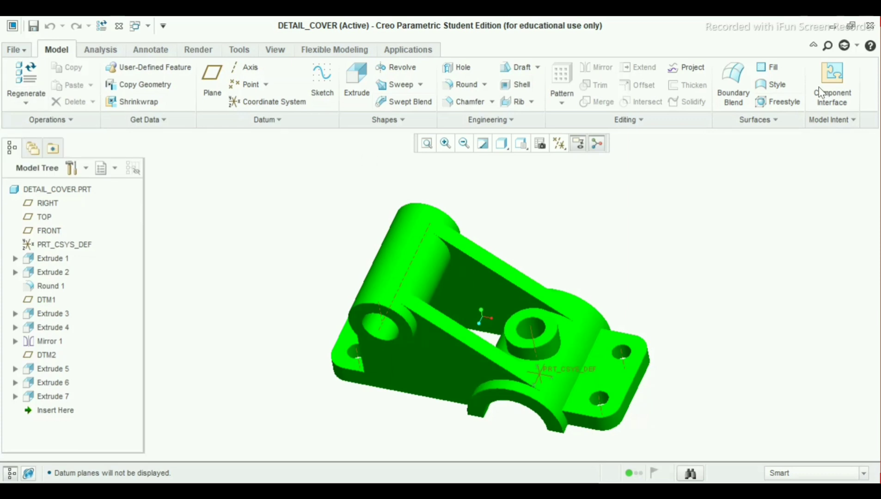
Step: Exit Creo Parametric, confirming the loss of unsaved work, and launch it again from the desktop
left_click(869, 28)
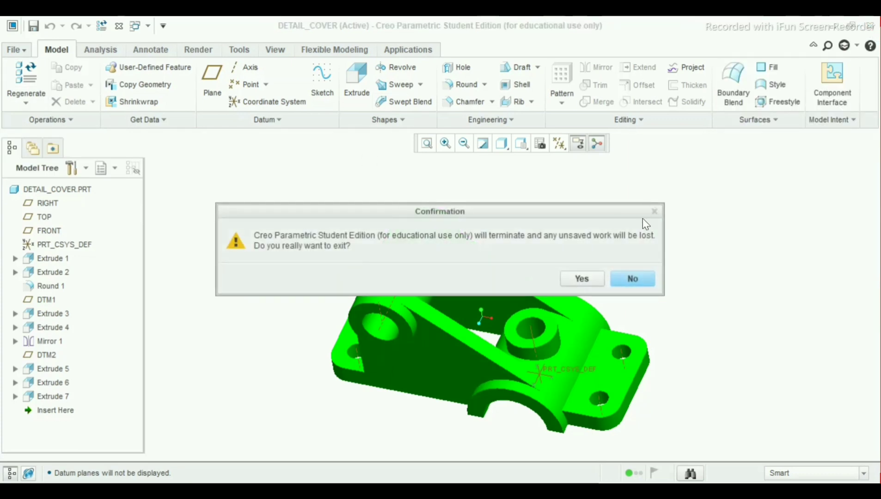
left_click(589, 274)
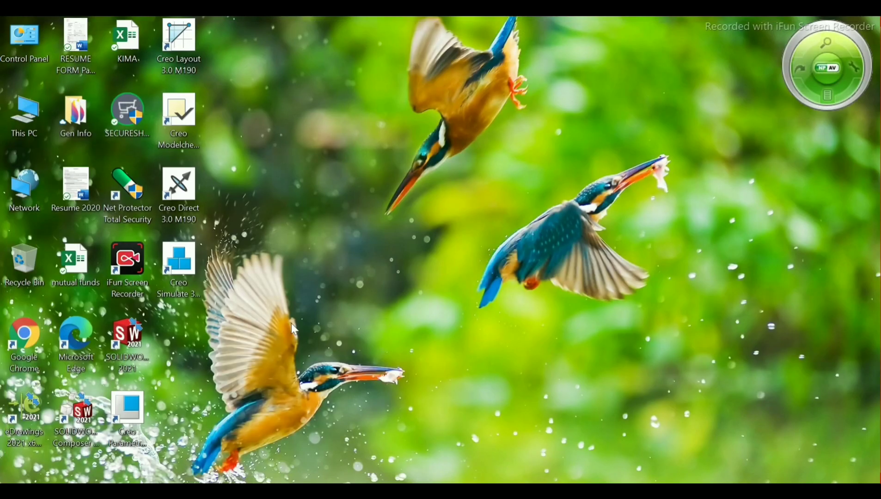
double_click(124, 417)
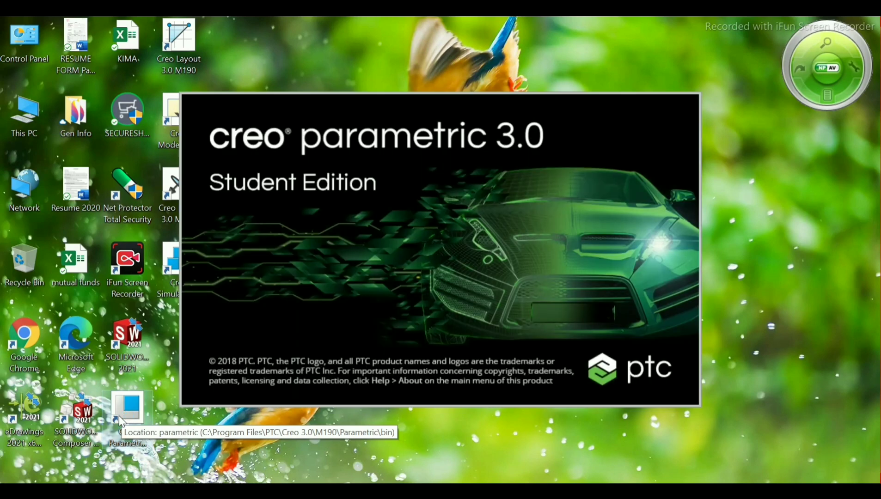
left_click(726, 491)
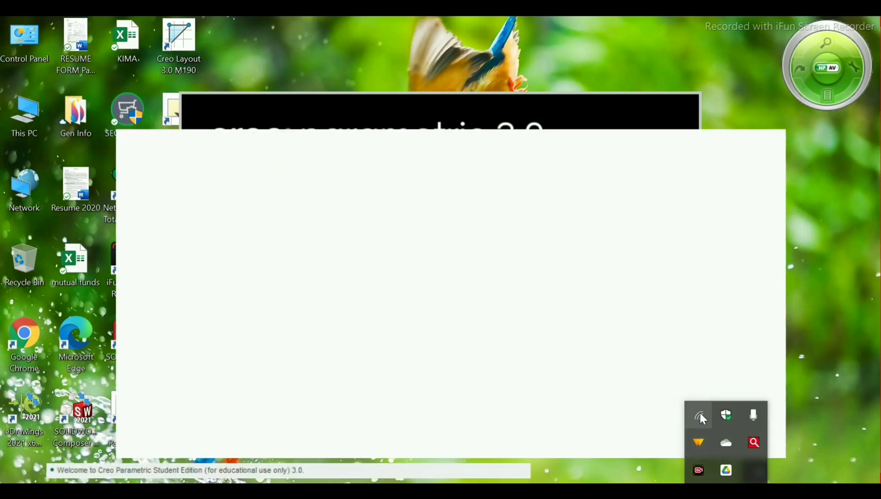
left_click(700, 413)
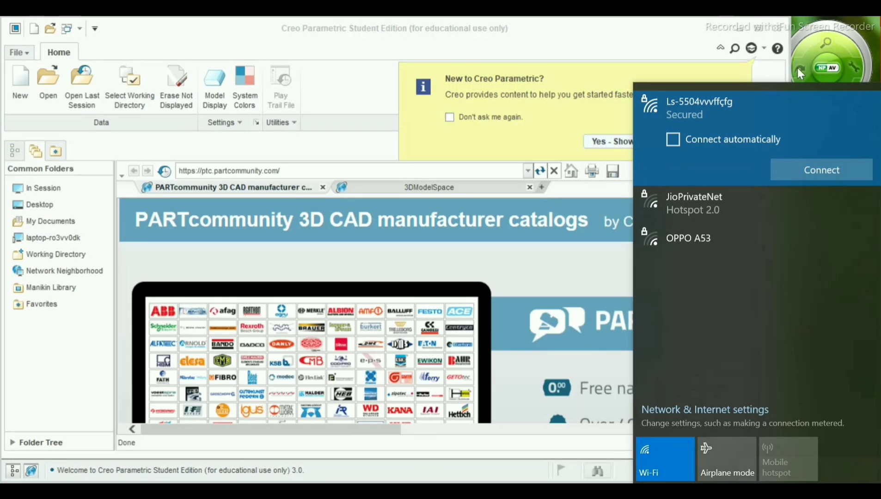
left_click(584, 351)
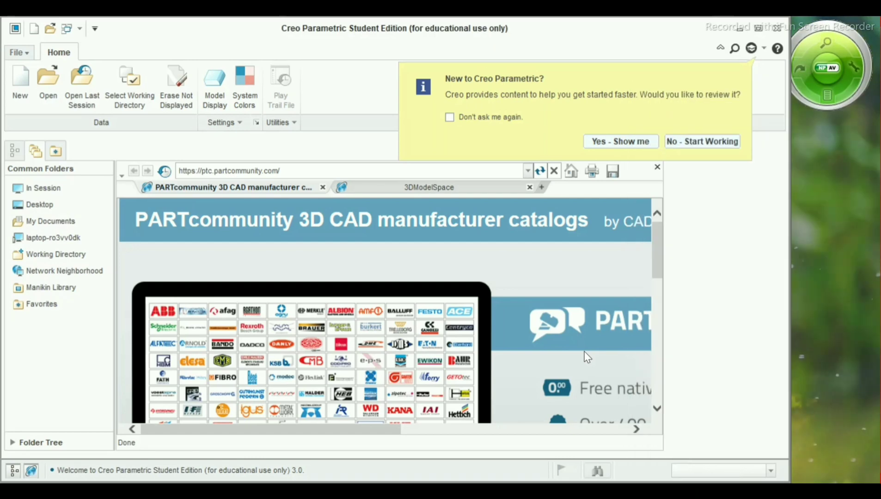
Step: Maximize the Creo window and create a new solid part with the mmns_part_solid template instead of the default one
left_click(756, 29)
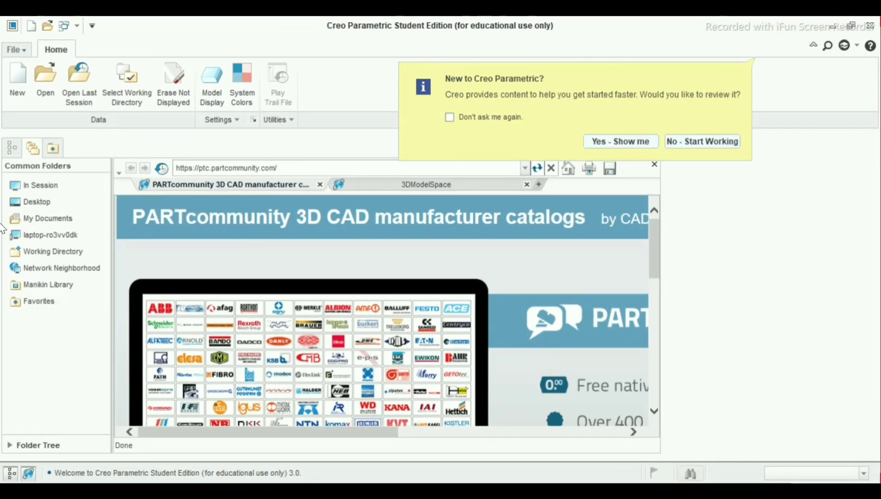
left_click(19, 92)
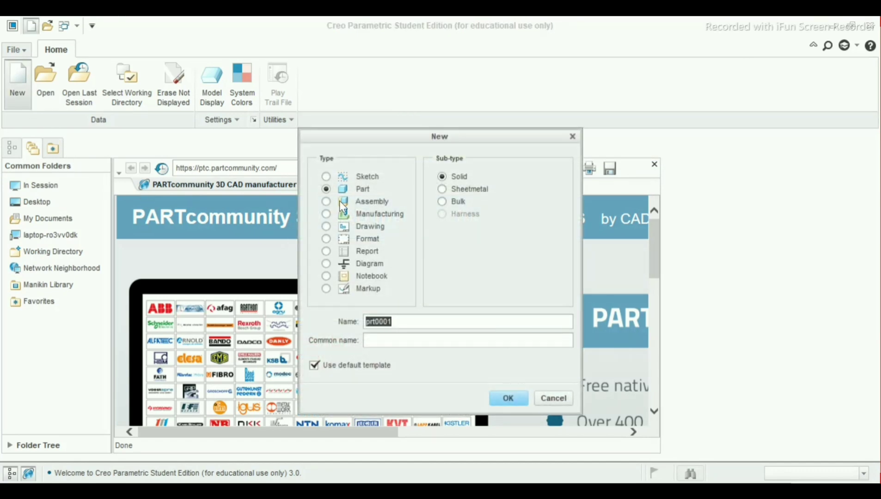
left_click(314, 366)
left_click(503, 398)
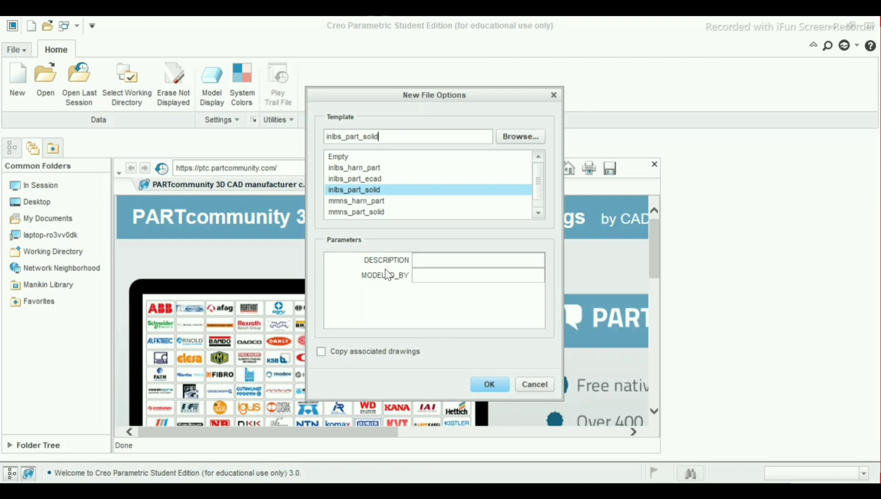
left_click(346, 213)
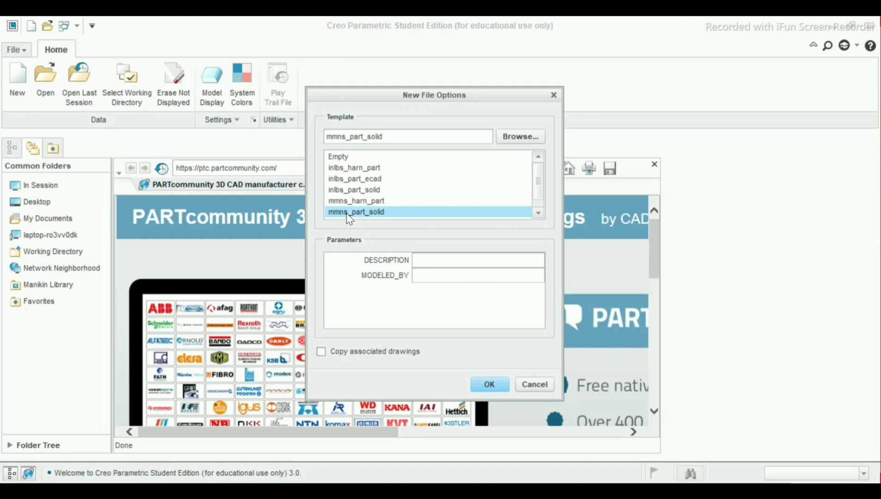
left_click(490, 384)
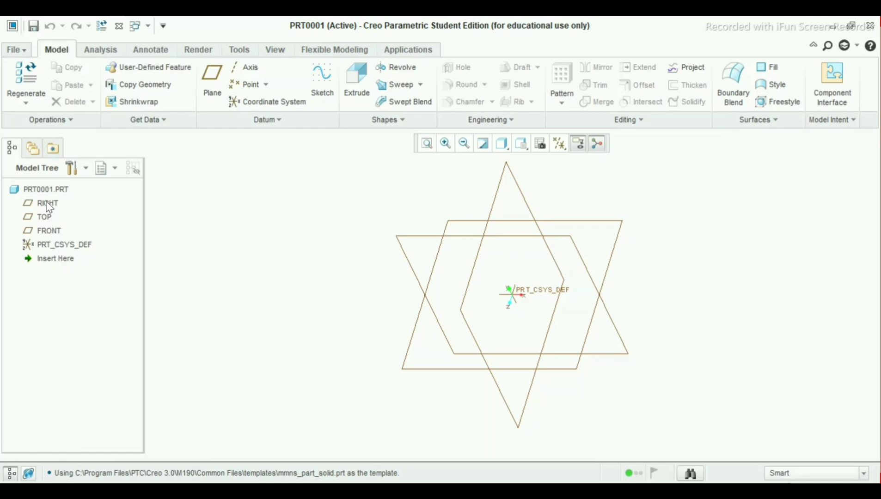
Step: Start an extrude on the FRONT plane and sketch two concentric circles at the origin, about 287 mm and 202 mm in diameter
left_click(49, 233)
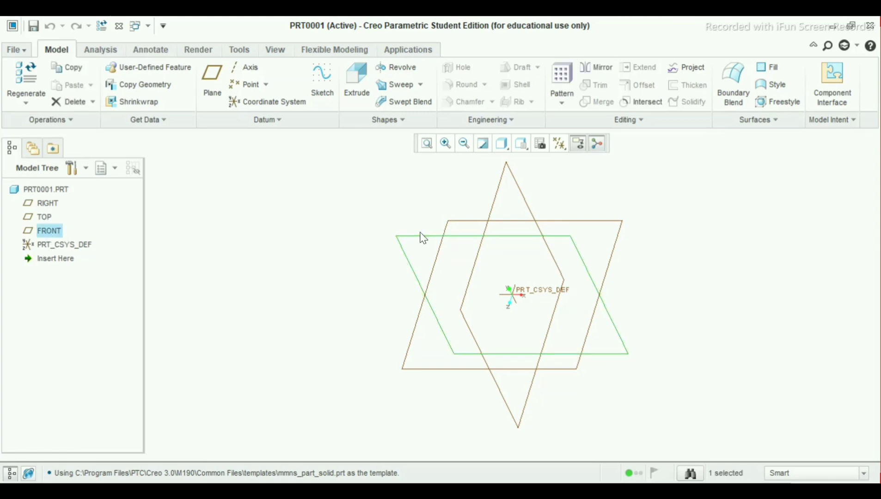
left_click(364, 89)
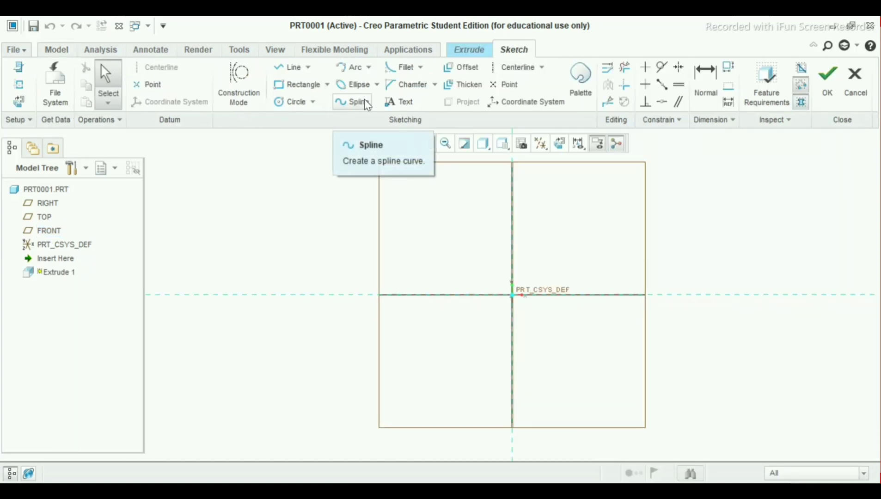
left_click(290, 103)
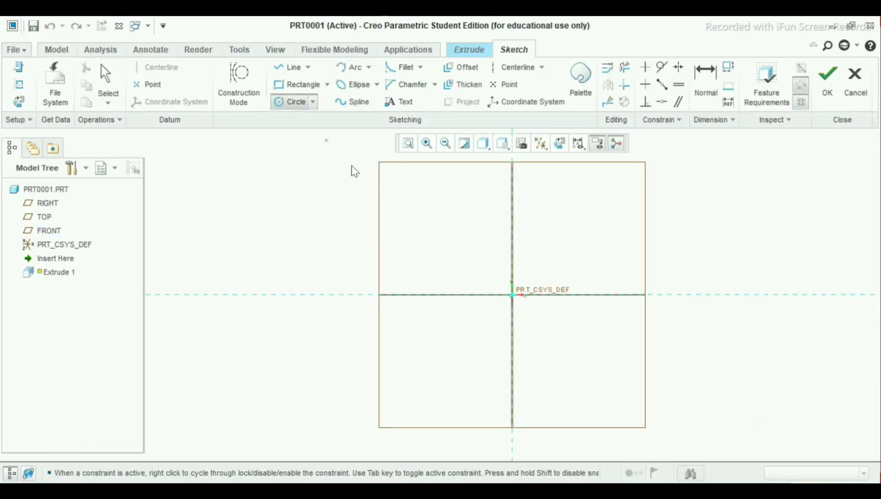
left_click(513, 295)
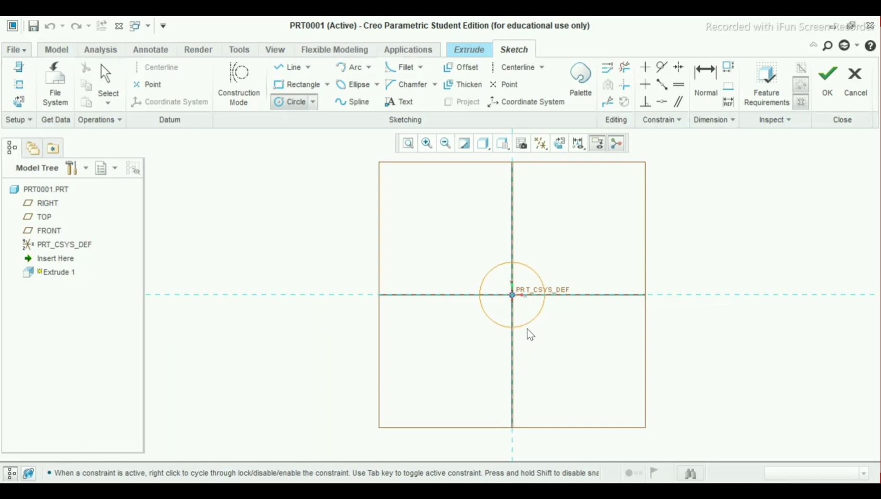
left_click(539, 367)
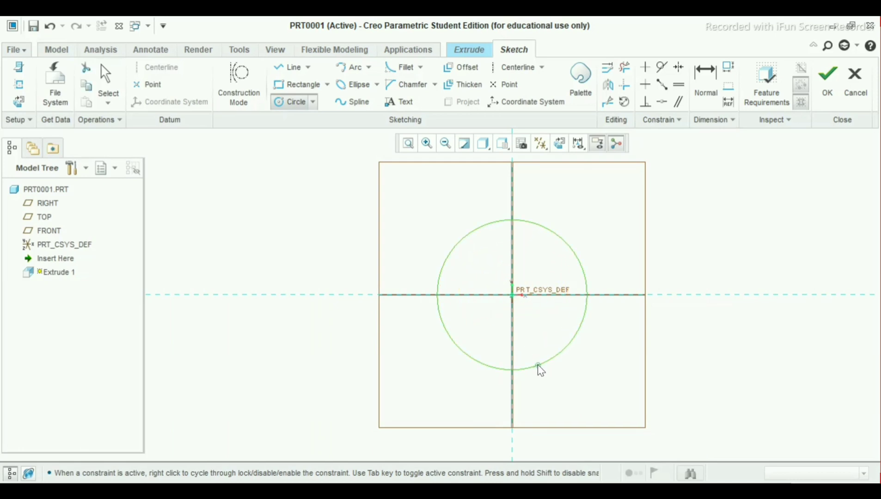
left_click(512, 295)
left_click(523, 317)
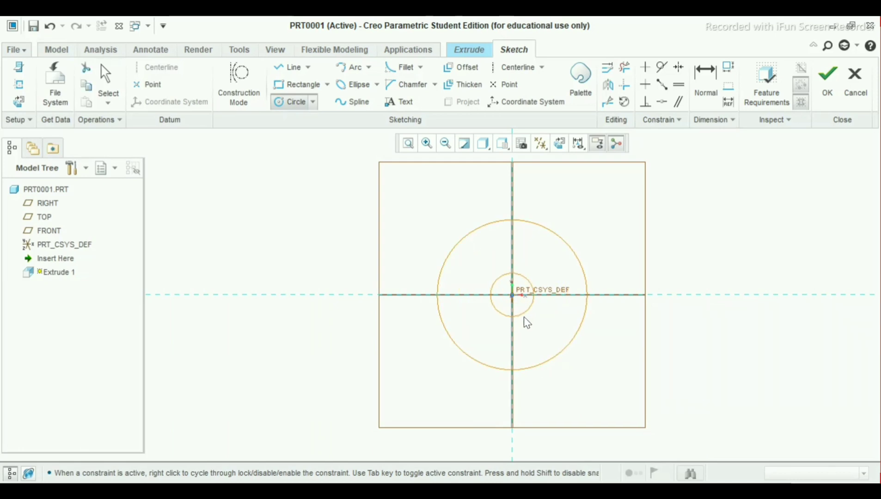
left_click(532, 348)
middle_click(531, 341)
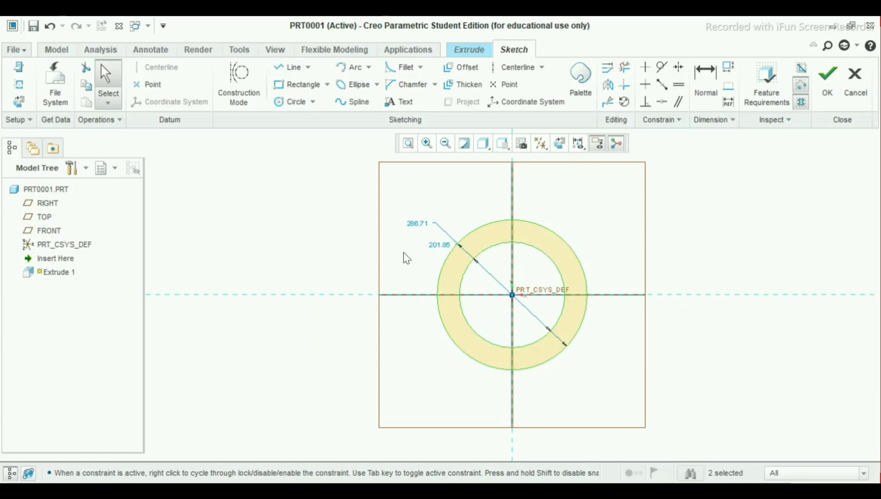
Step: Draw two short lines along the horizontal axis joining the inner and outer circles on both sides
left_click(283, 68)
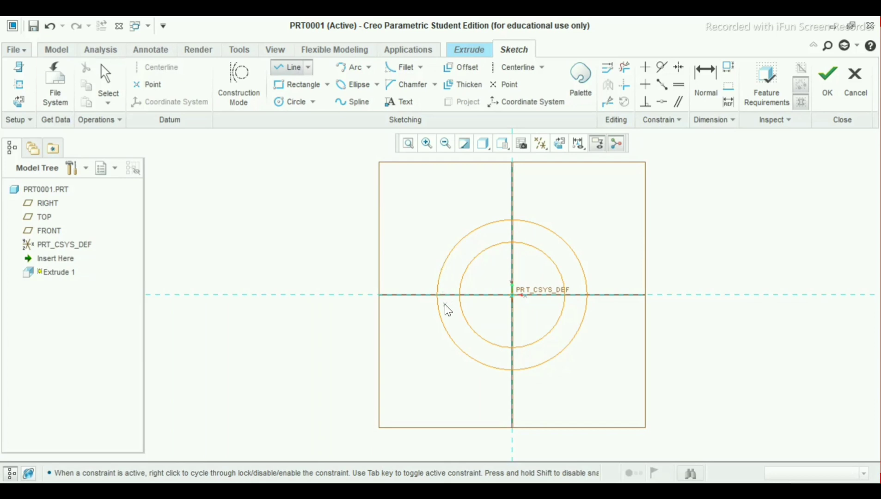
left_click(437, 294)
left_click(460, 294)
middle_click(413, 264)
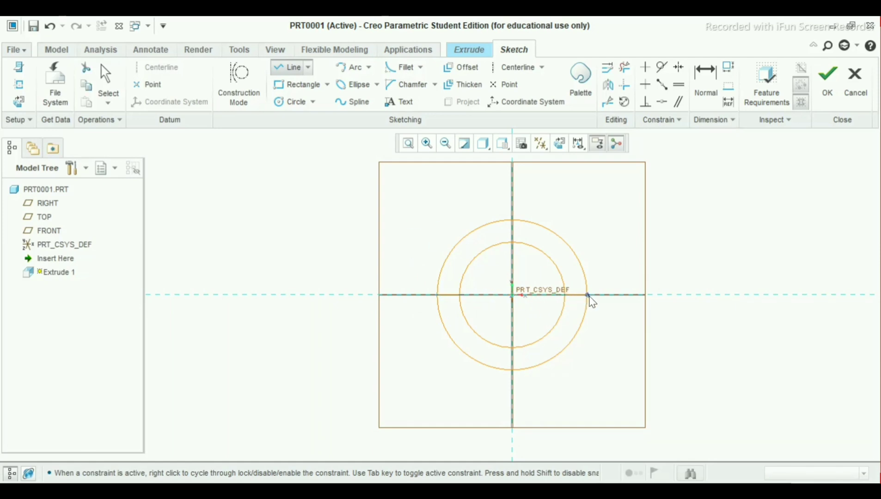
left_click(588, 295)
scroll(615, 270, "up", 1)
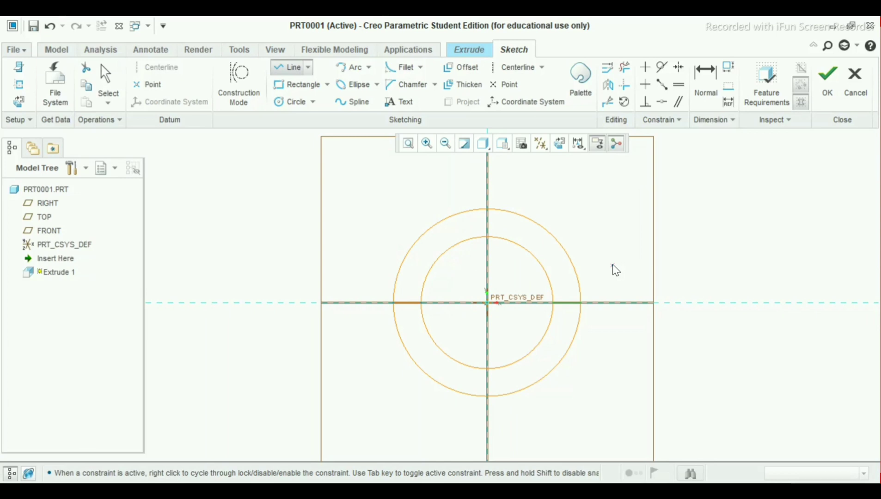
middle_click(613, 265)
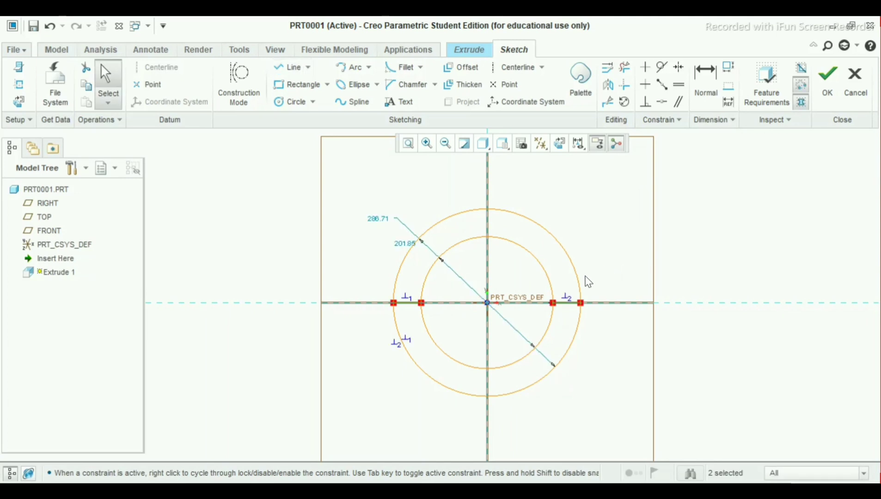
Step: Reposition the two diameter dimensions away from the circles and trim off the lower halves of both circles
left_click_drag(383, 223, 561, 202)
left_click_drag(402, 245, 370, 232)
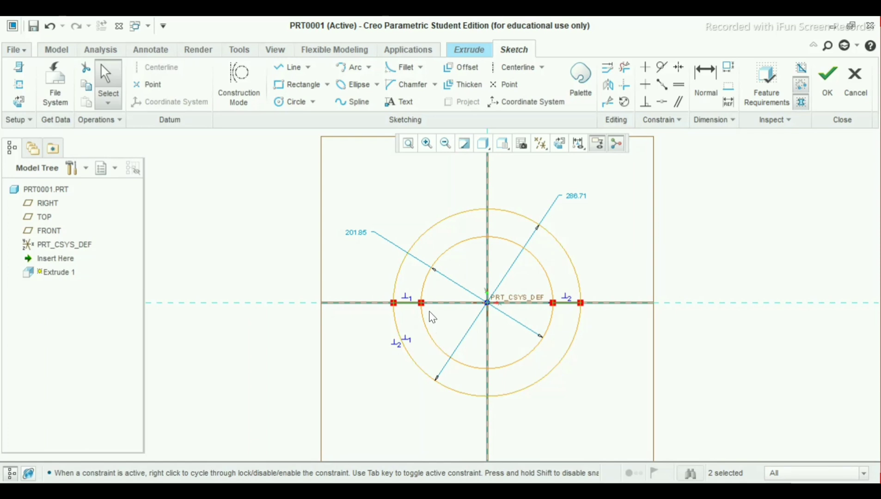
left_click(625, 74)
mouse_move(378, 325)
left_mouse_down()
mouse_move(605, 339)
mouse_move(595, 380)
left_mouse_up()
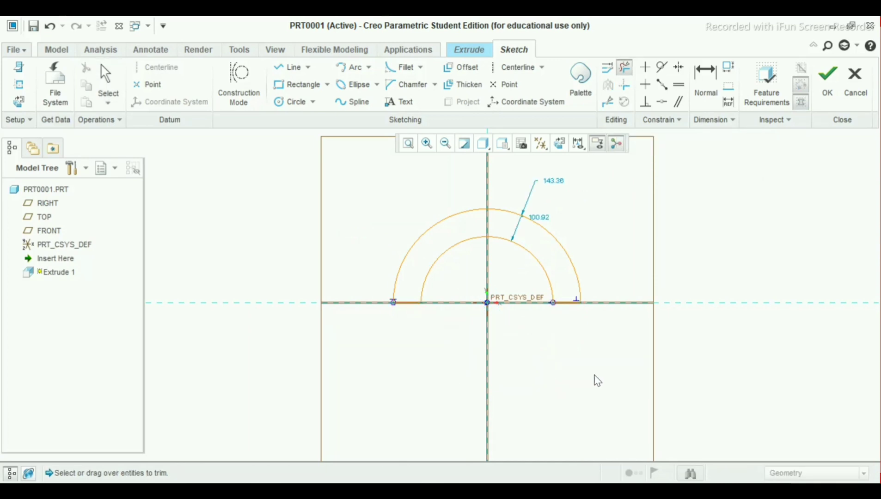
middle_click(706, 219)
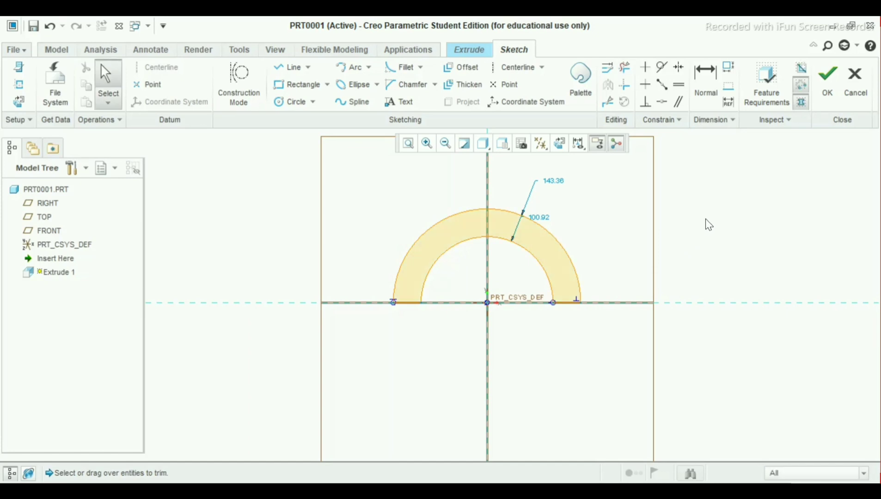
Step: Set the half ring's outer radius to 21 mm and its inner radius to 14 mm
left_click_drag(554, 180, 420, 185)
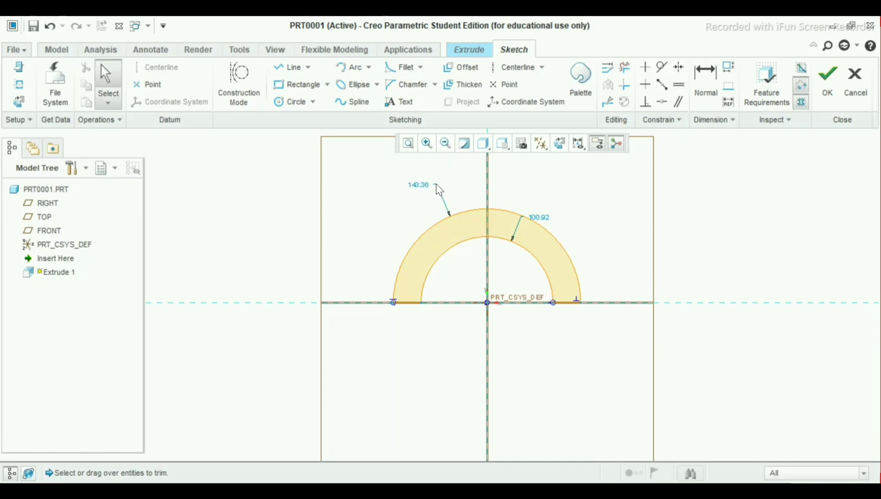
double_click(418, 182)
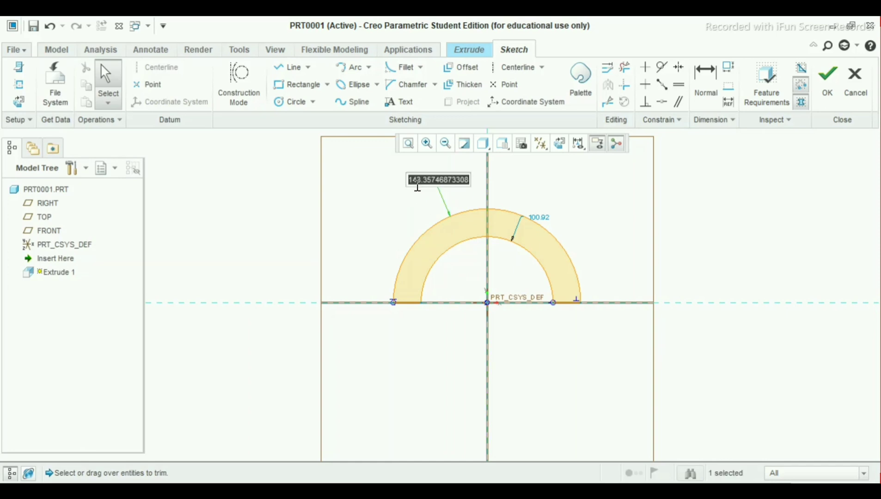
type("21")
key("Return")
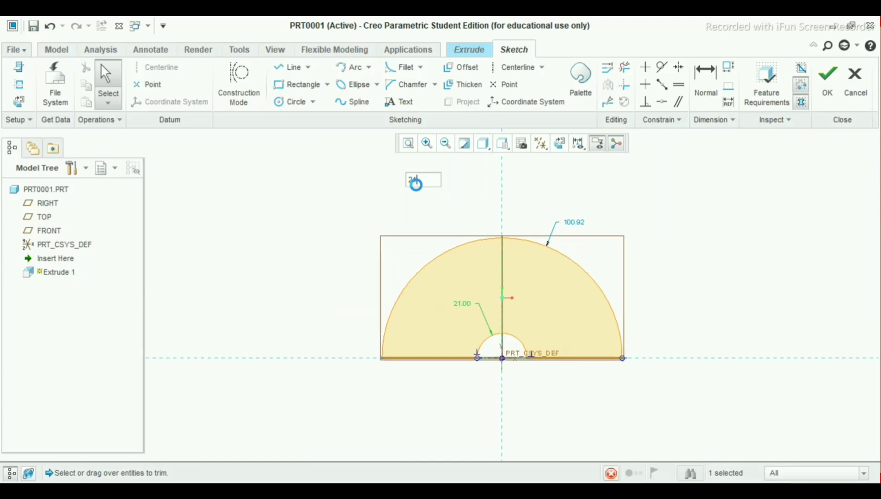
double_click(597, 205)
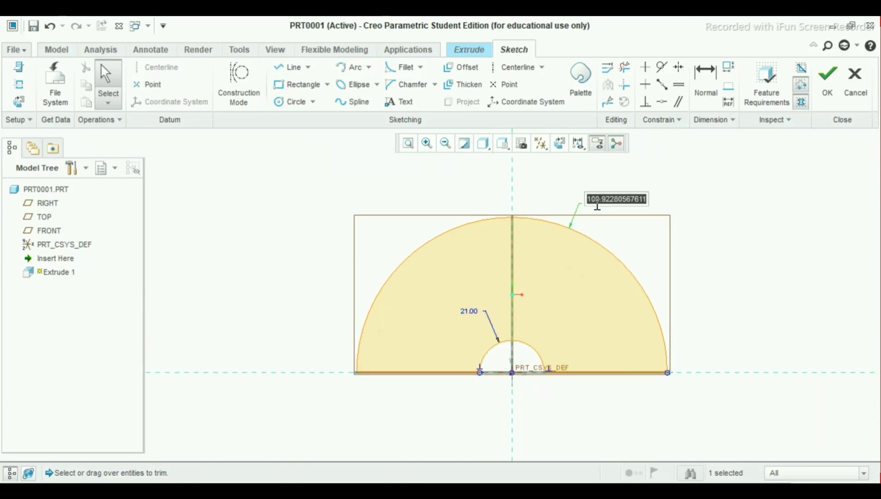
type("14")
key("Return")
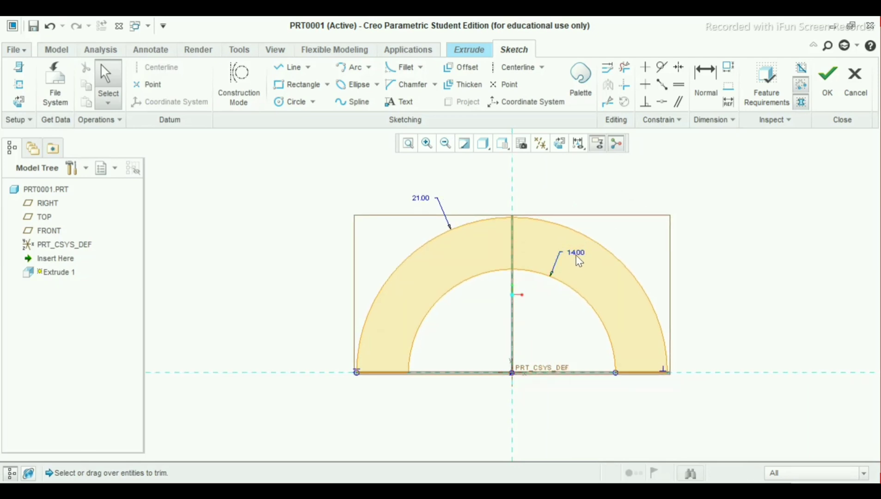
Step: Move the inner radius dimension outside the half ring and check the conversion options of both radius dimensions
mouse_move(481, 272)
left_mouse_down()
mouse_move(461, 229)
mouse_move(382, 231)
left_mouse_up()
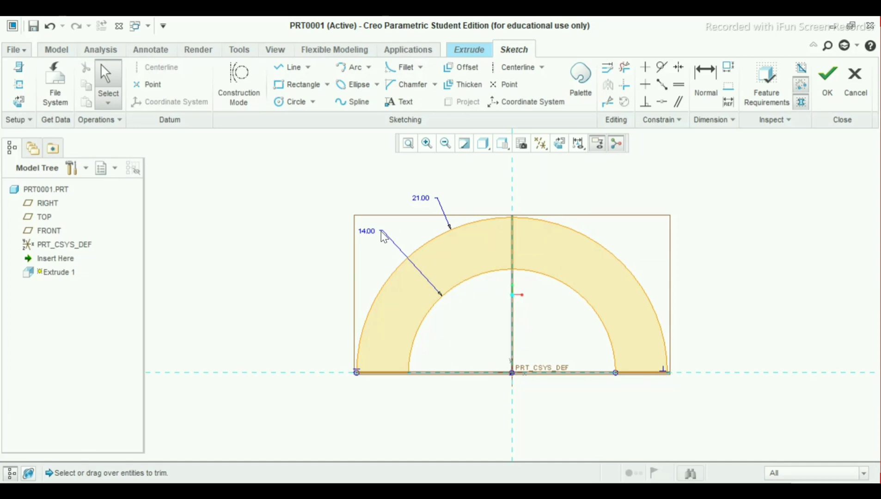
left_click(422, 204)
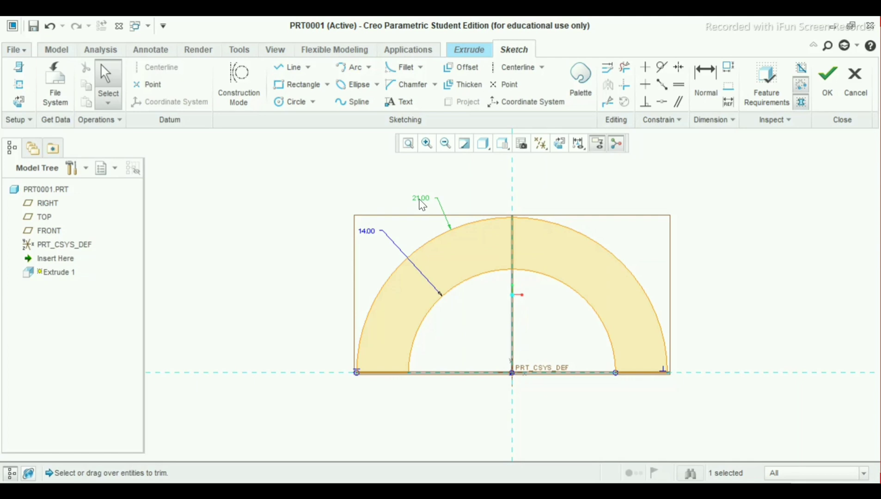
right_click(421, 204)
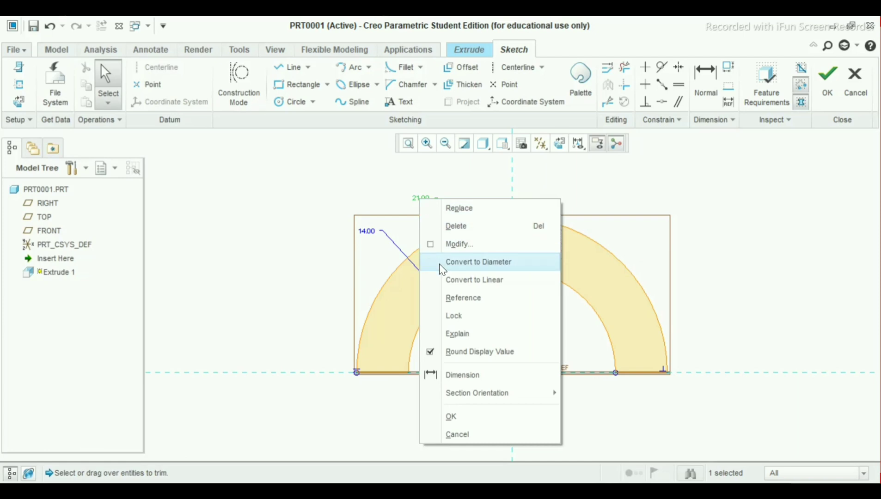
left_click(372, 191)
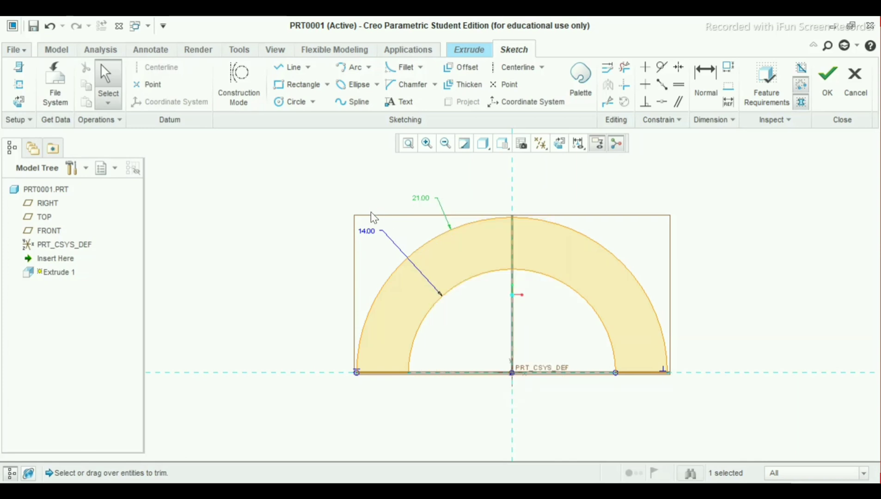
left_click(309, 216)
left_click(366, 234)
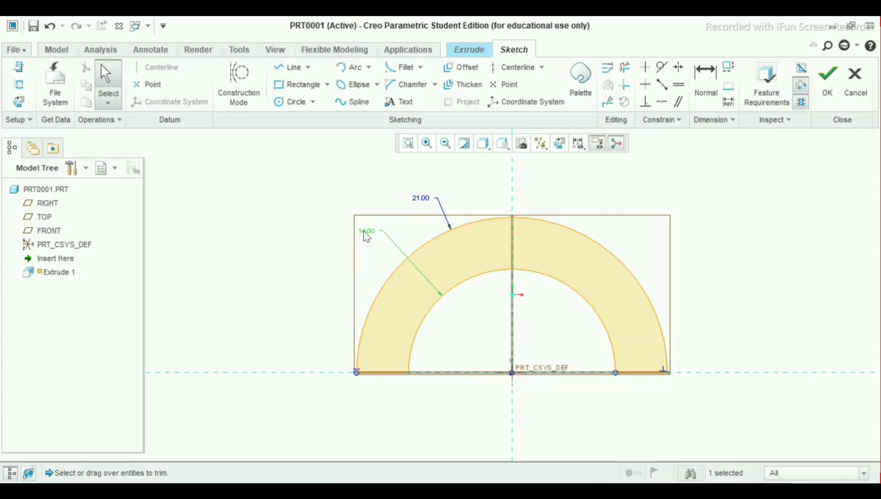
right_click(366, 235)
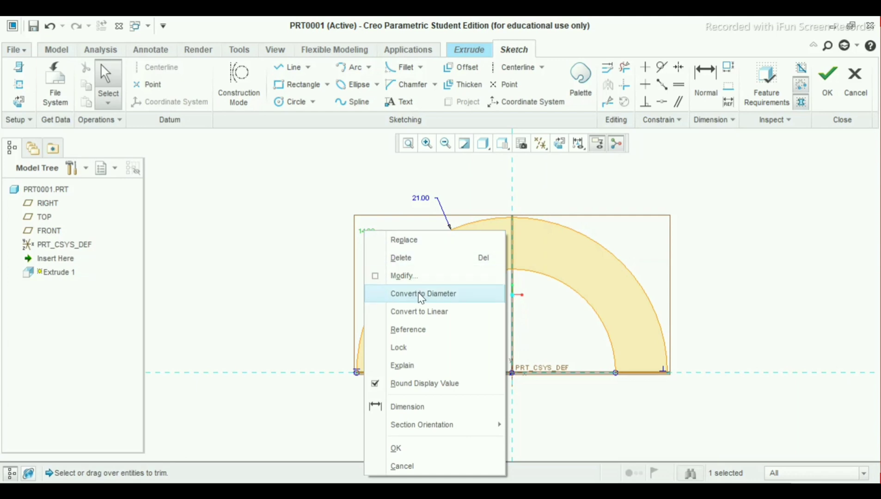
left_click(298, 238)
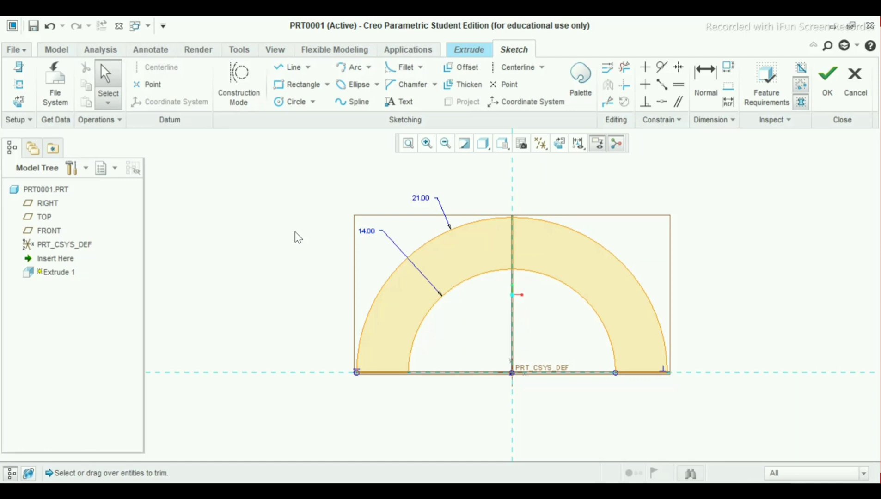
Step: Sketch two concentric circles about 25 mm and 14 mm in diameter, centred about 77 mm left of and 49 mm above the origin
scroll(340, 275, "down", 4)
scroll(223, 262, "up", 2)
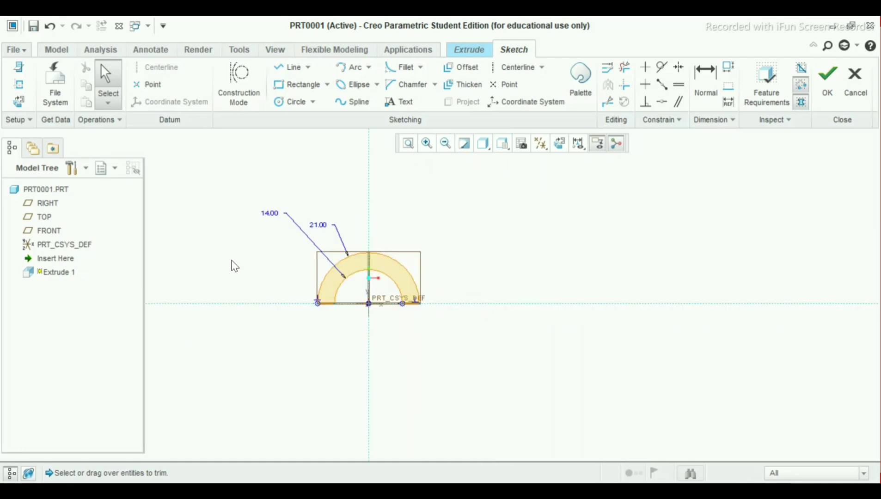
scroll(194, 257, "down", 3)
scroll(195, 258, "up", 1)
scroll(220, 274, "up", 4)
scroll(184, 273, "down", 4)
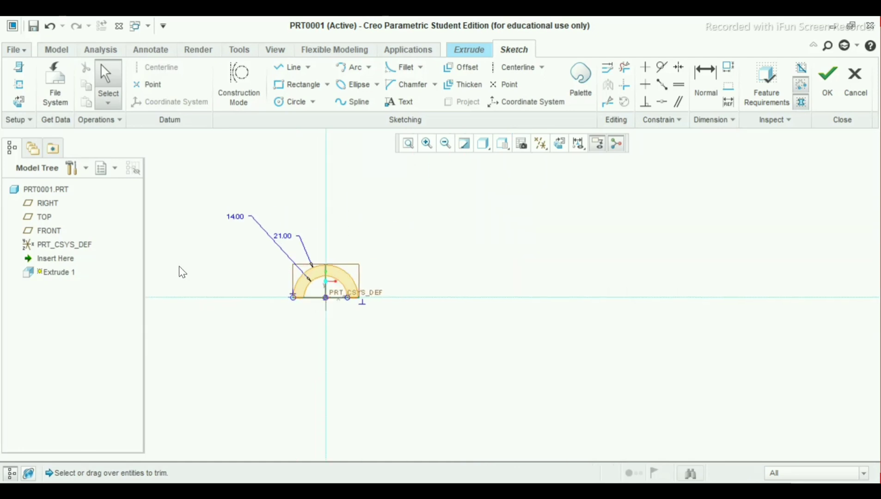
left_click(288, 105)
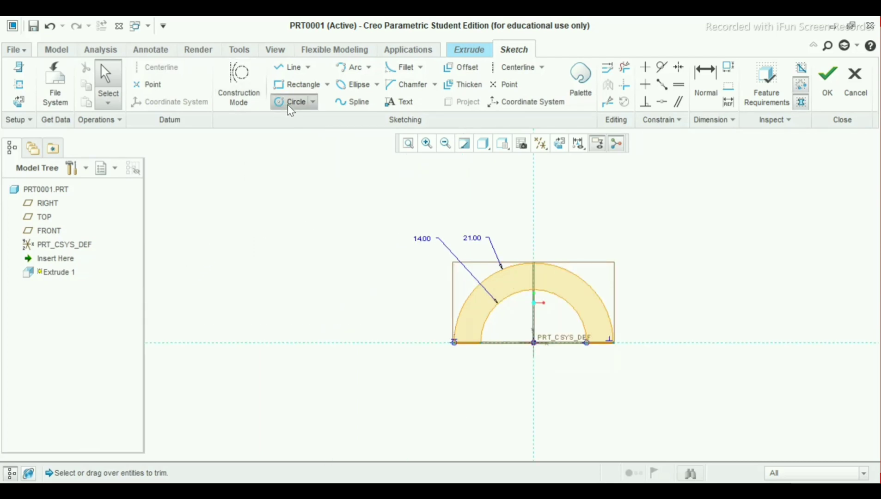
left_click(241, 159)
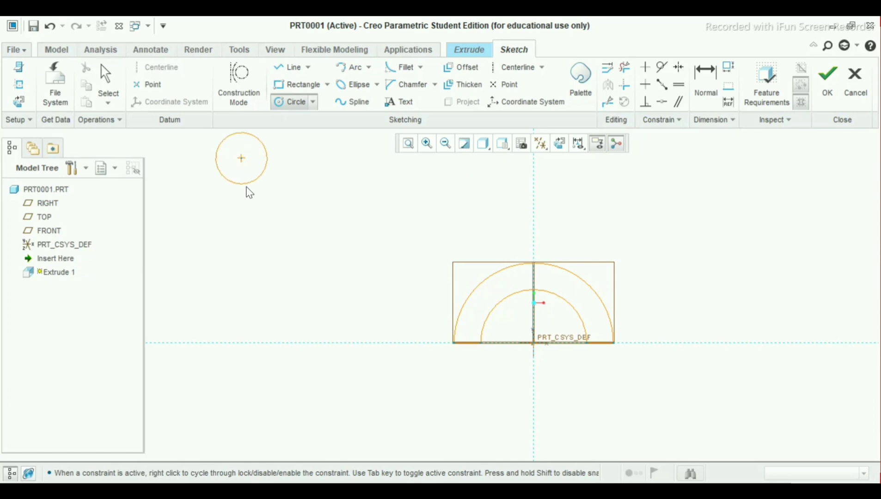
left_click(254, 203)
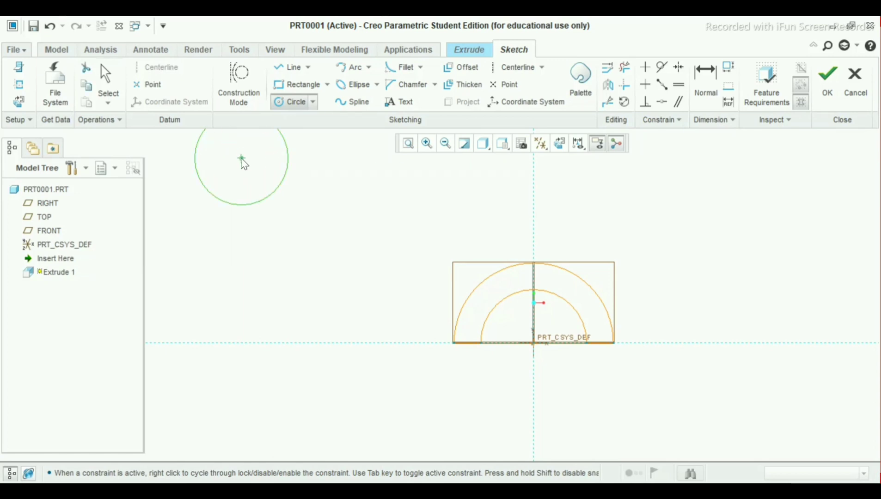
left_click(241, 159)
left_click(258, 182)
middle_click(354, 210)
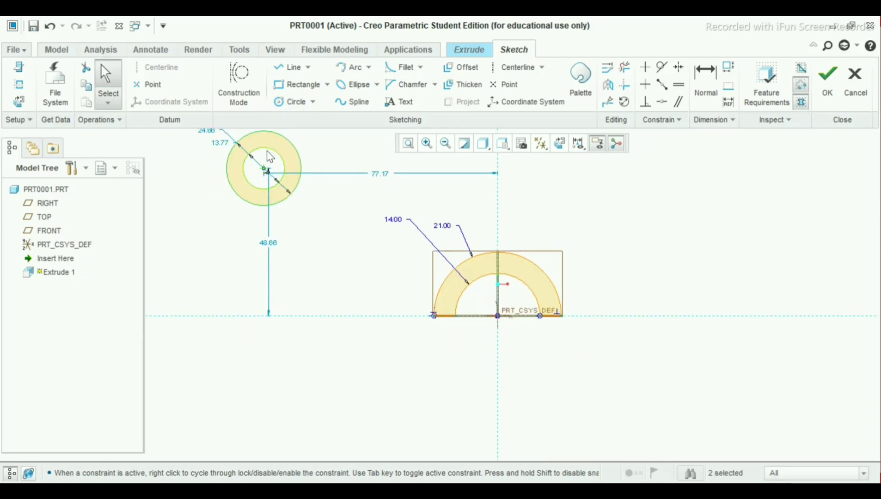
Step: Move the outer circle's diameter dimension clear of the ring and set it to 28 mm
scroll(278, 165, "down", 1)
scroll(282, 173, "up", 1)
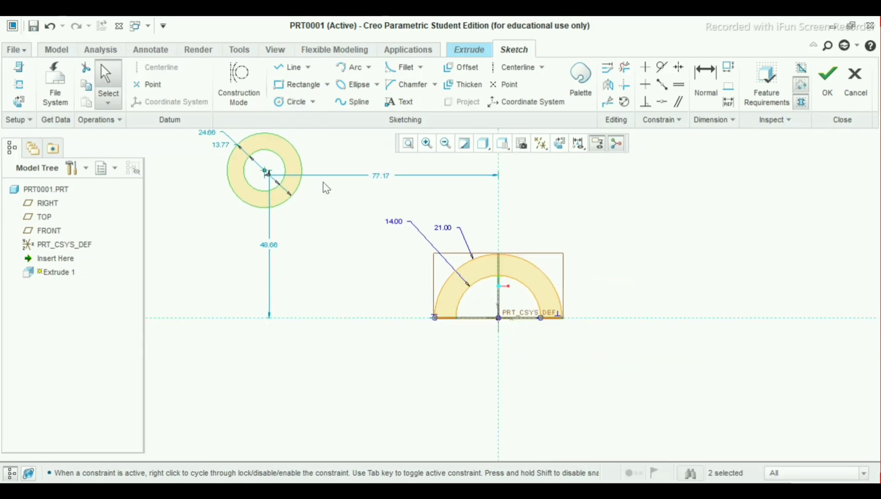
scroll(250, 166, "up", 3)
scroll(251, 159, "down", 3)
scroll(251, 156, "down", 1)
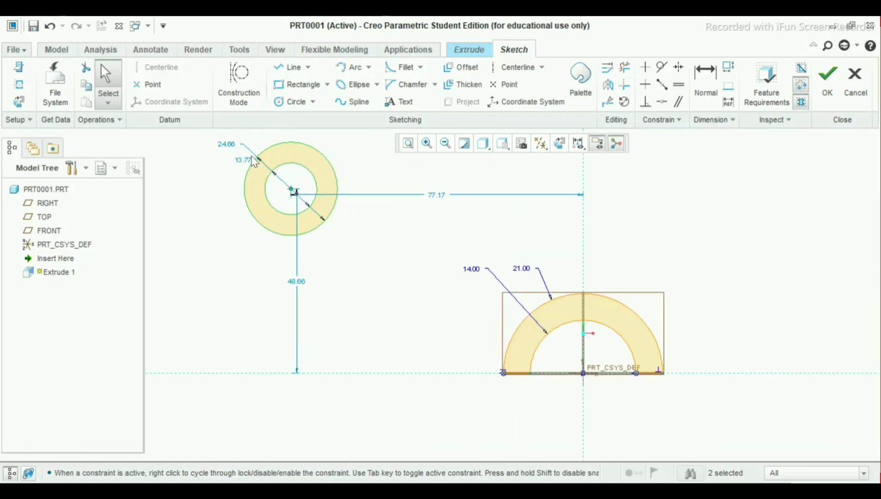
left_click_drag(226, 145, 394, 175)
double_click(389, 174)
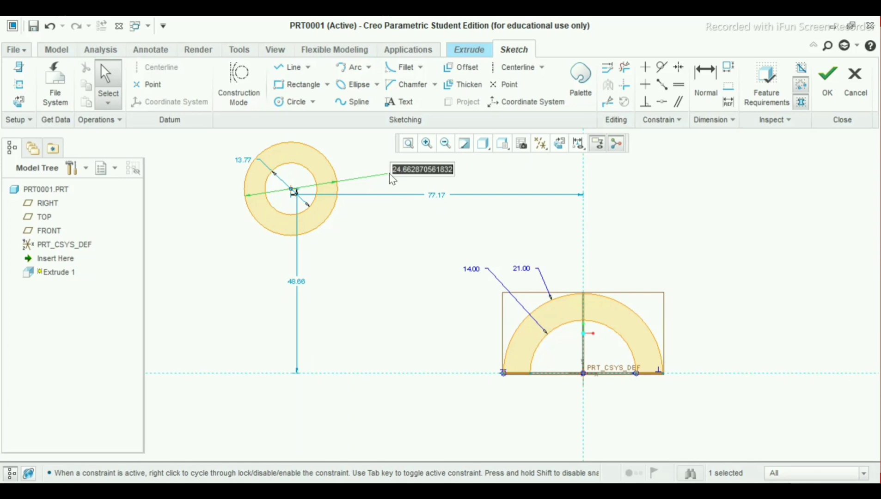
type("28")
key("Return")
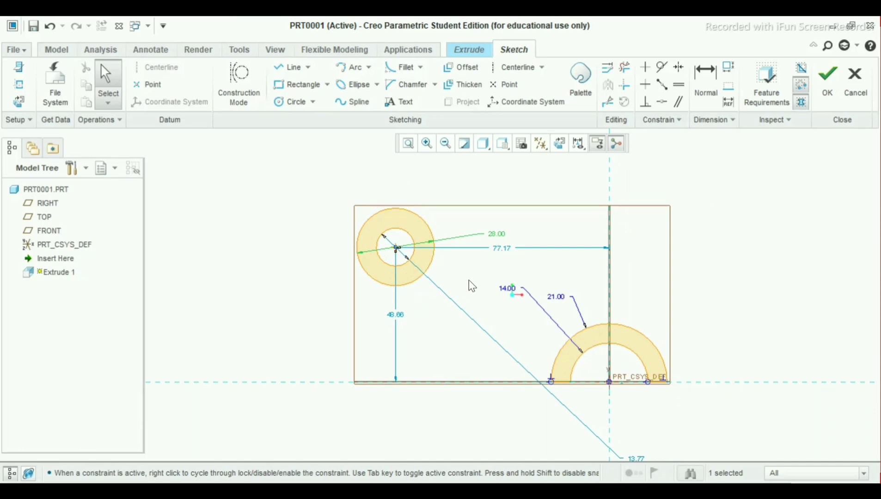
Step: Bring the inner circle's diameter dimension closer to the ring and set it to 16 mm
scroll(446, 282, "up", 2)
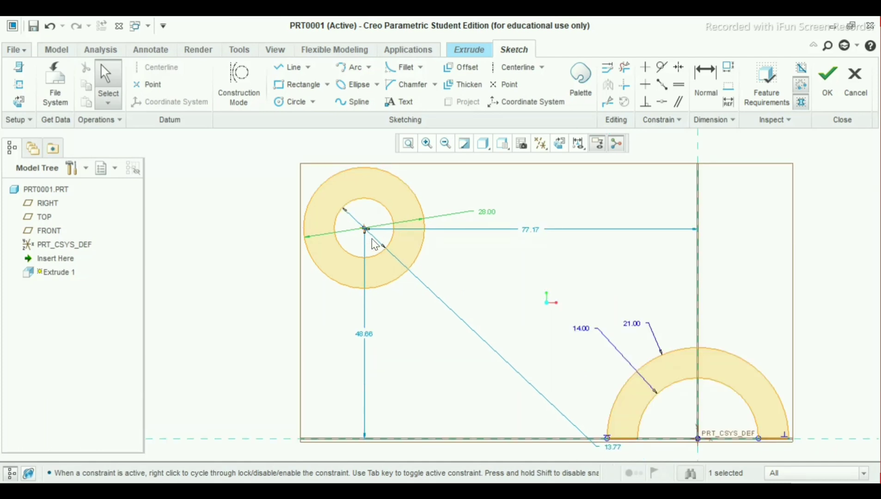
left_click_drag(613, 448, 468, 306)
double_click(469, 308)
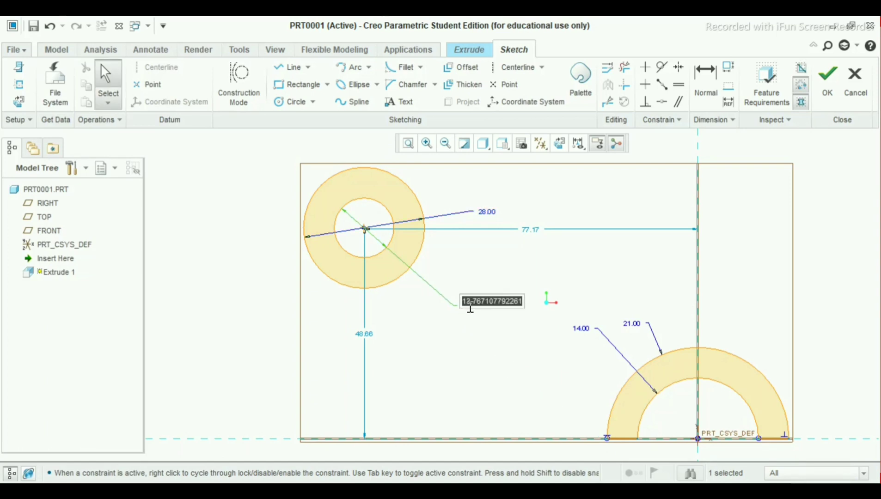
type("16")
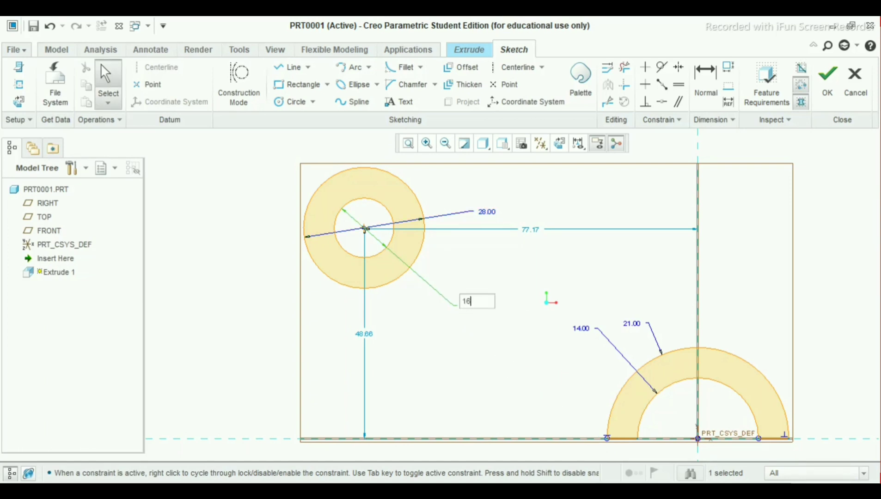
key("Return")
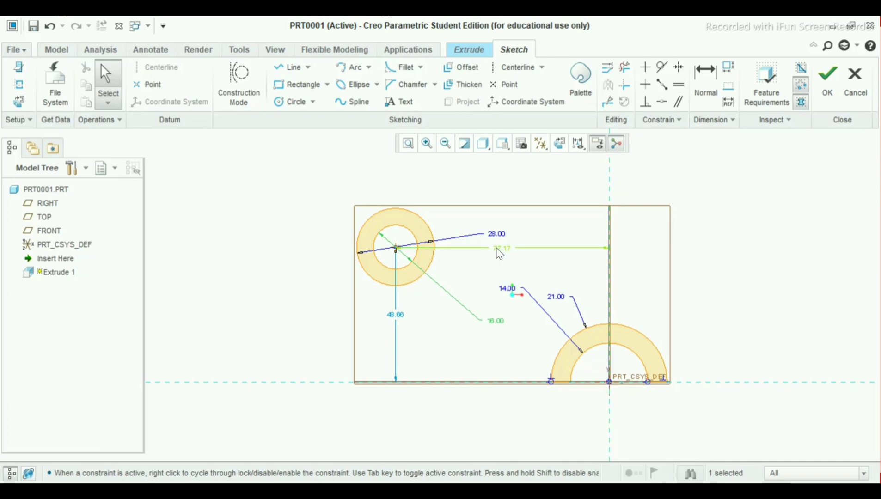
Step: Position the full ring's centre 53 mm horizontally and 45 mm vertically from the origin
double_click(498, 250)
type("5")
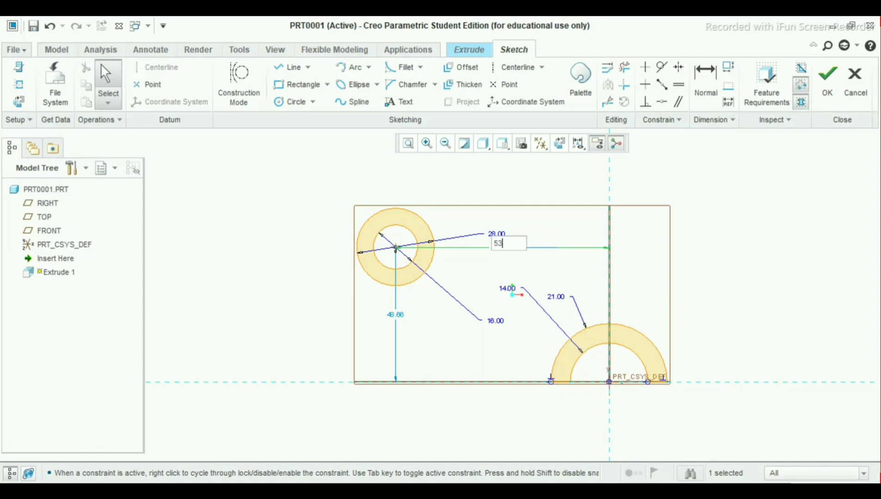
type("3")
key("Return")
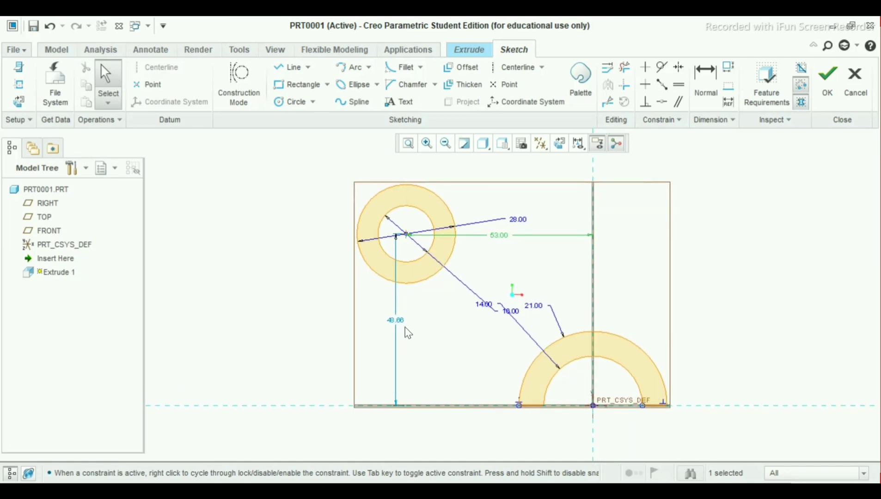
left_click_drag(393, 320, 248, 304)
double_click(248, 304)
type("3")
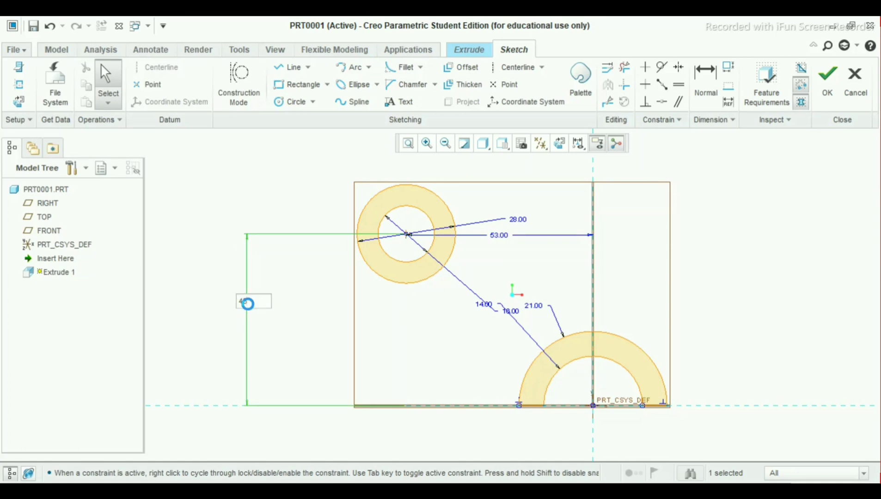
key("Return")
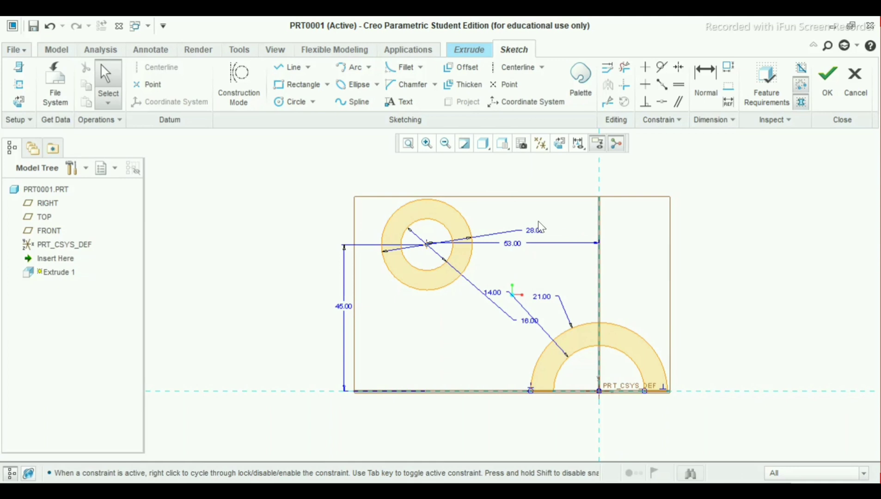
Step: Reposition the full ring's two diameter dimensions outside its circles and lock the 28 mm outer diameter
left_click_drag(530, 230, 510, 199)
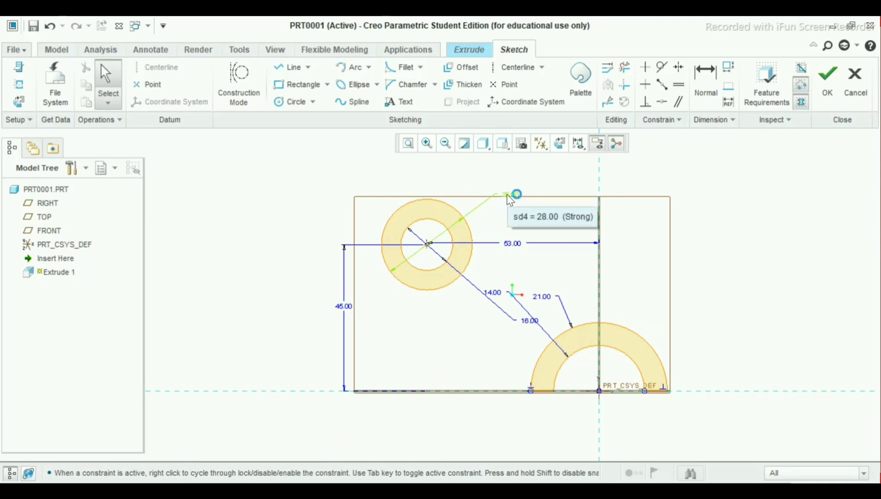
left_click(508, 196)
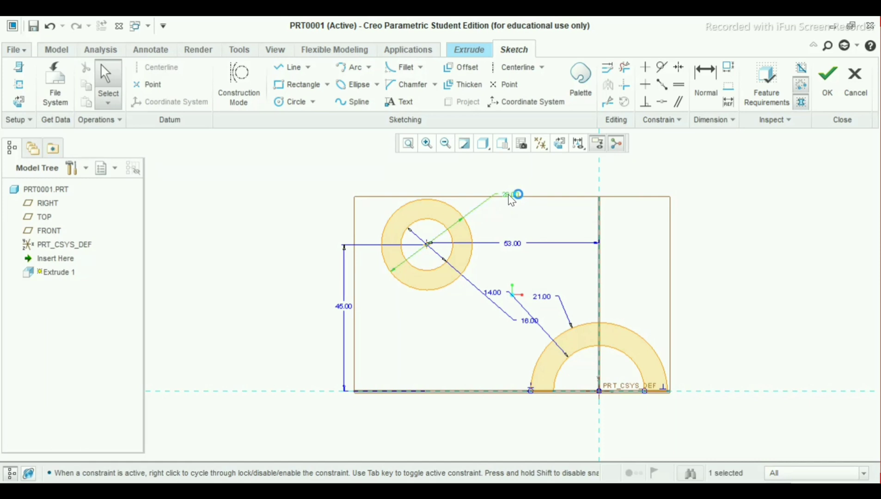
right_click(509, 195)
left_click(522, 200)
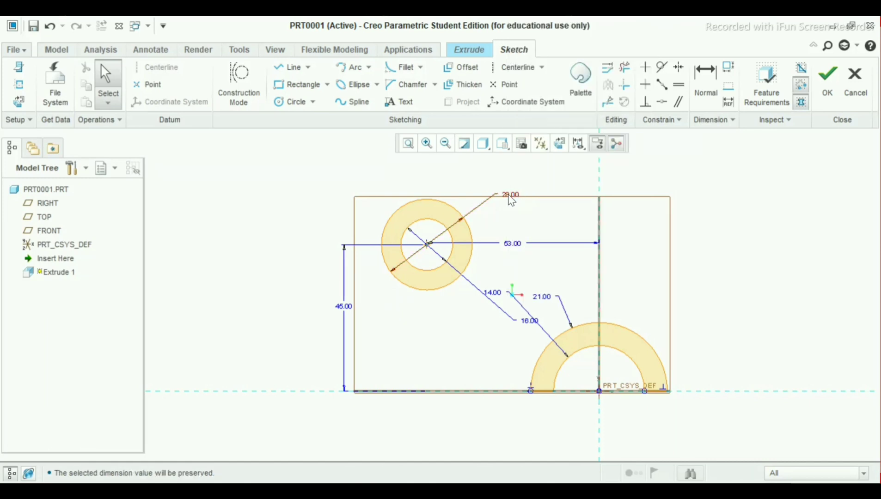
left_click(511, 196)
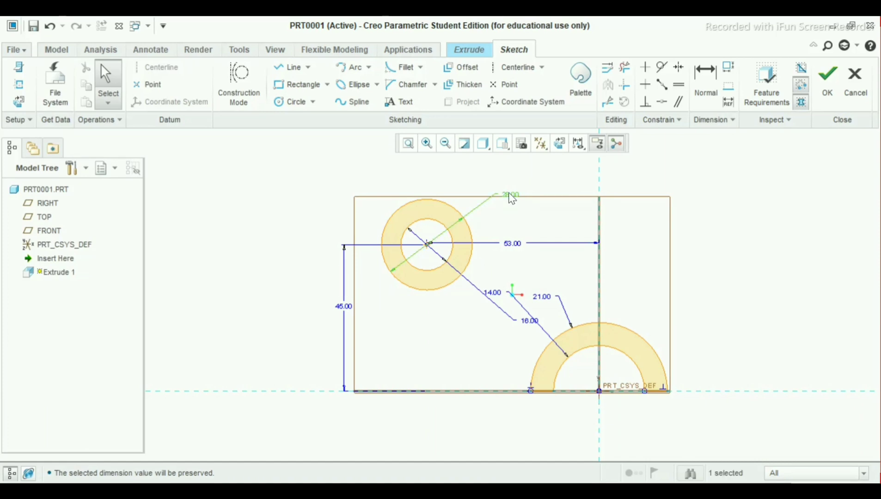
right_click(509, 194)
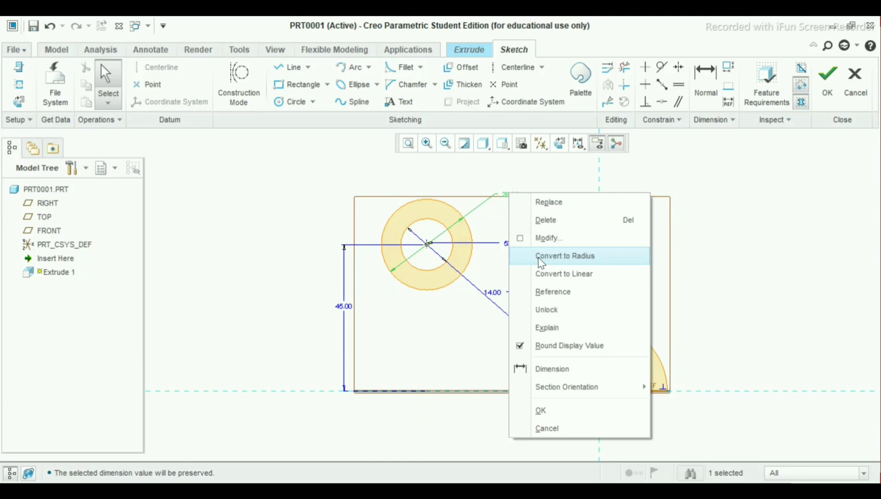
left_click(486, 221)
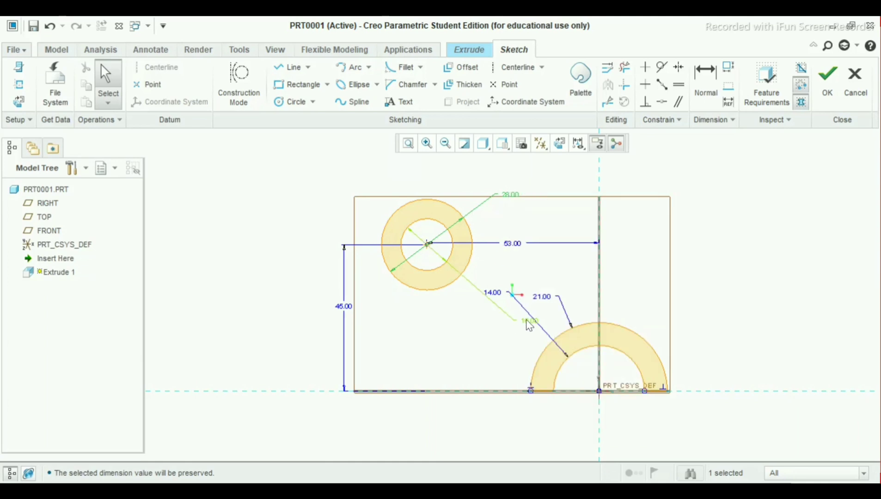
left_click_drag(529, 322, 367, 183)
left_click(273, 240)
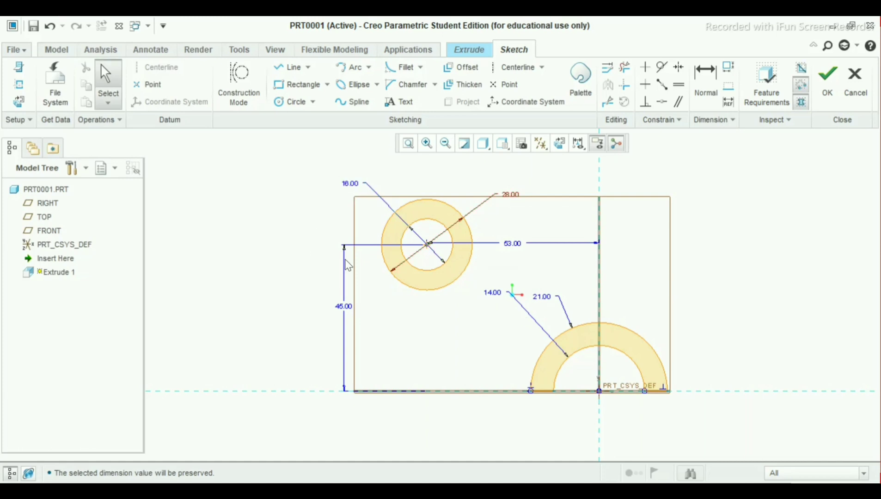
Step: Finish the sketch and make the extrusion symmetric on both sides of the FRONT plane
left_click(822, 94)
middle_click_drag(690, 210, 664, 214)
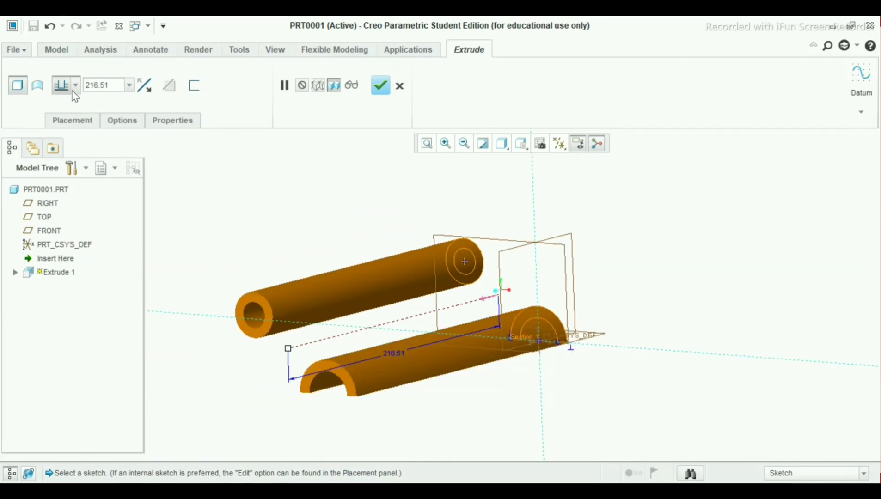
left_click(75, 86)
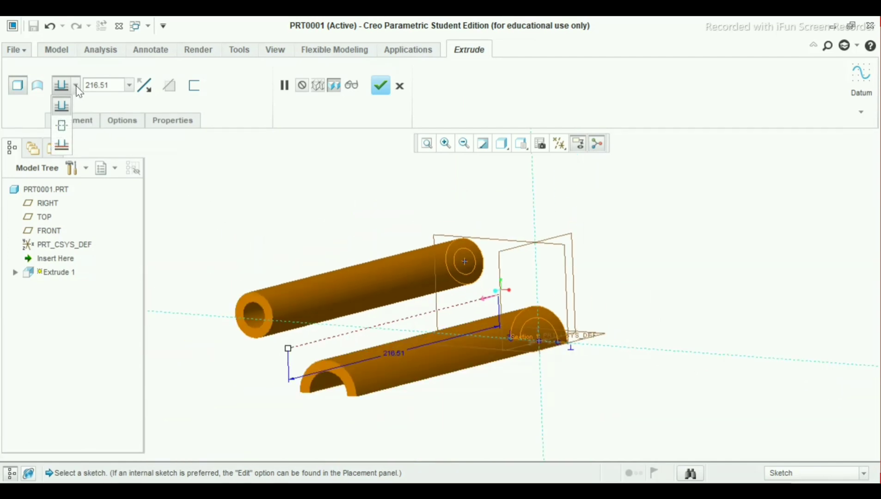
left_click(66, 123)
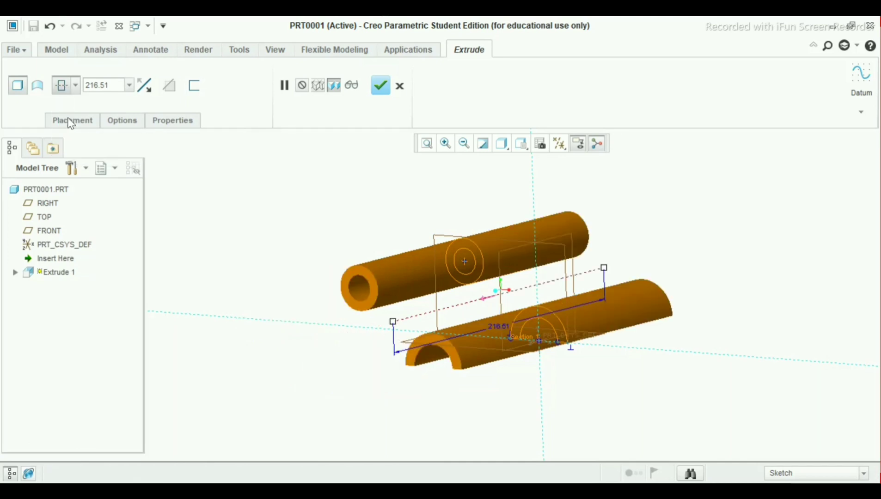
Step: Set the symmetric extrusion depth to 56 mm and complete the ring and half-ring extrusion
double_click(98, 87)
type("56")
key("Return")
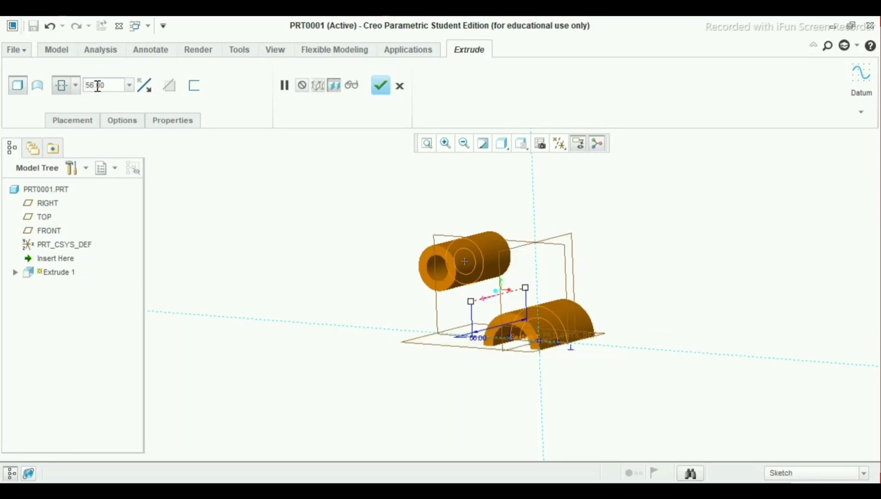
middle_click_drag(513, 230, 507, 270)
scroll(466, 250, "up", 5)
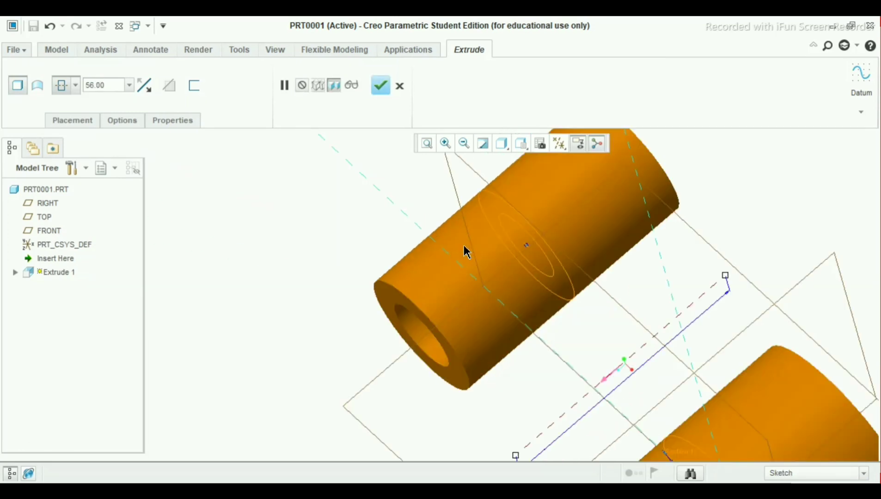
scroll(507, 255, "down", 5)
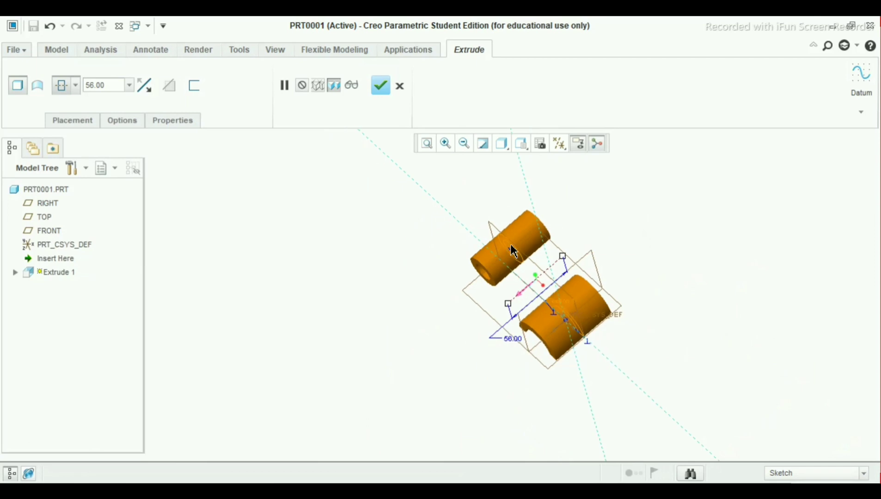
left_click(426, 144)
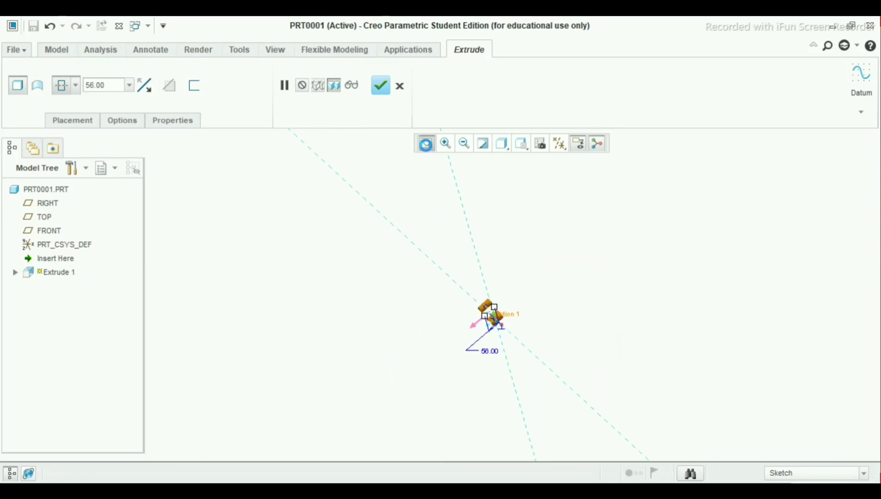
scroll(499, 297, "up", 5)
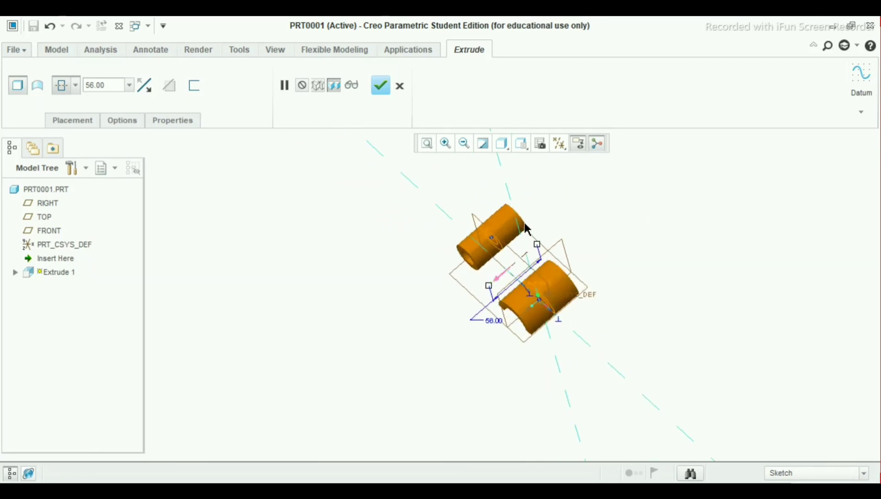
left_click(383, 85)
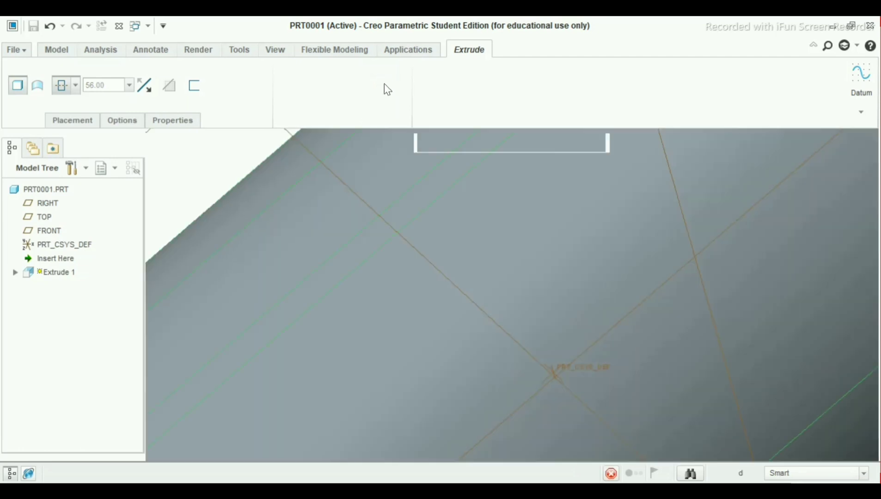
Step: Start a new extrusion sketch on the FRONT plane and project the half ring's outer arc into it
scroll(498, 270, "up", 6)
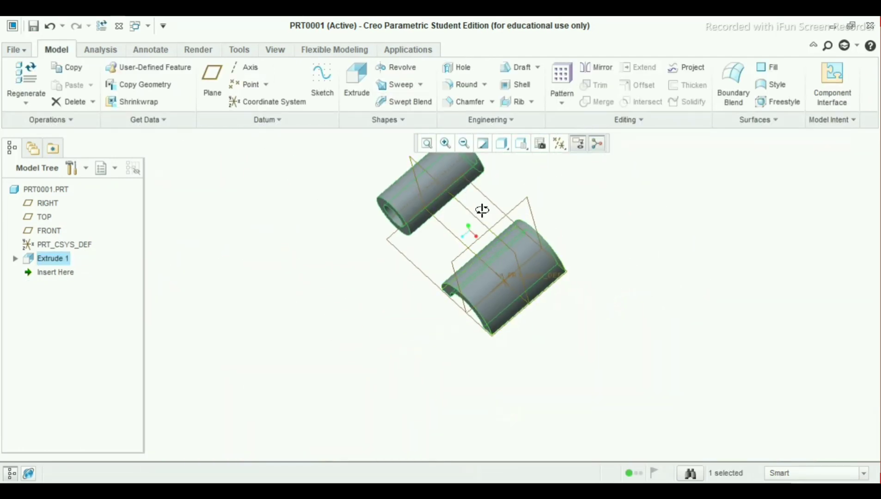
middle_click_drag(482, 209, 497, 195)
scroll(481, 185, "up", 3)
scroll(482, 208, "down", 1)
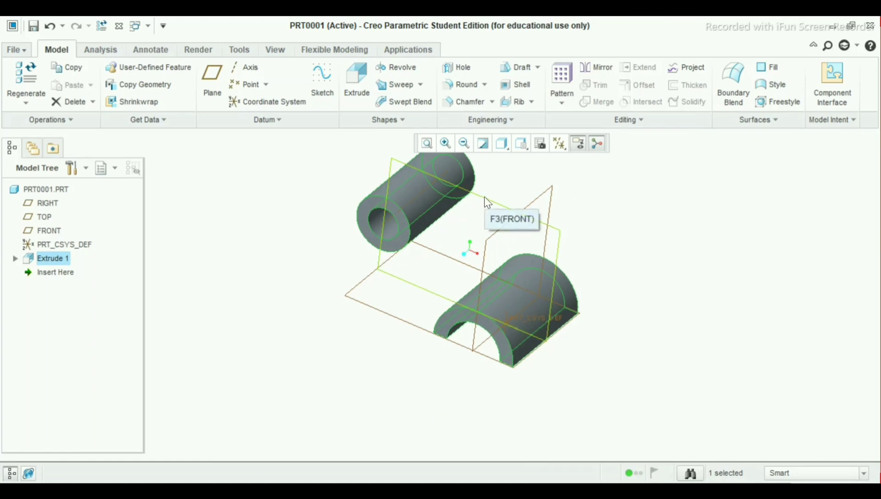
left_click(490, 203)
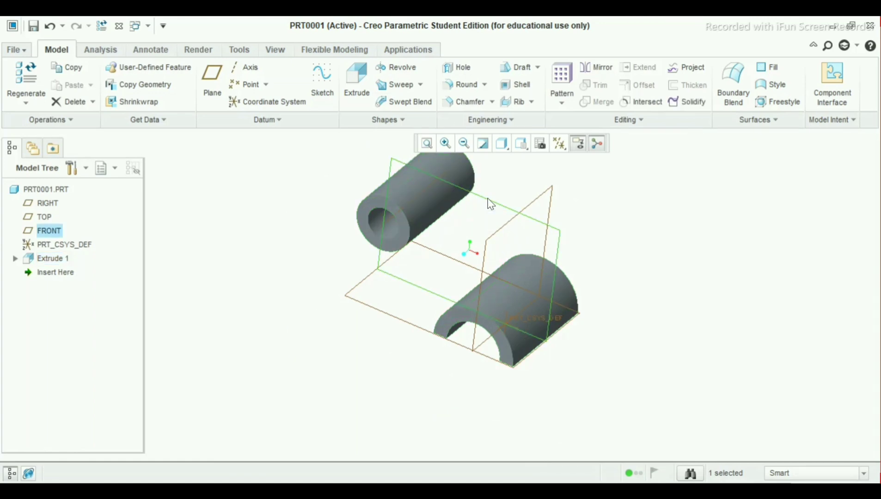
left_click(363, 94)
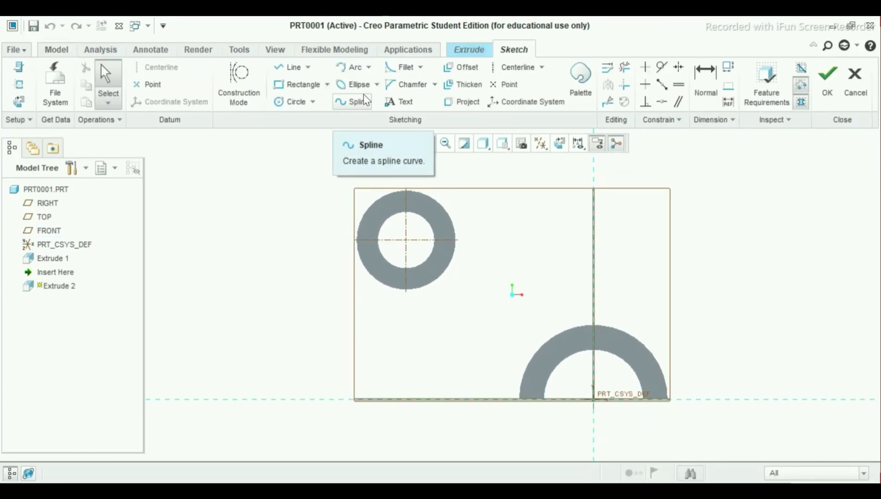
left_click(471, 102)
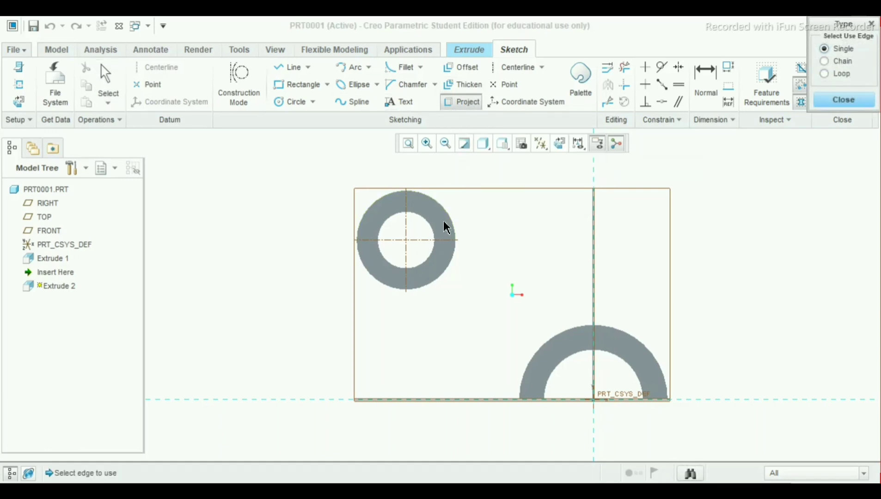
left_click(621, 336)
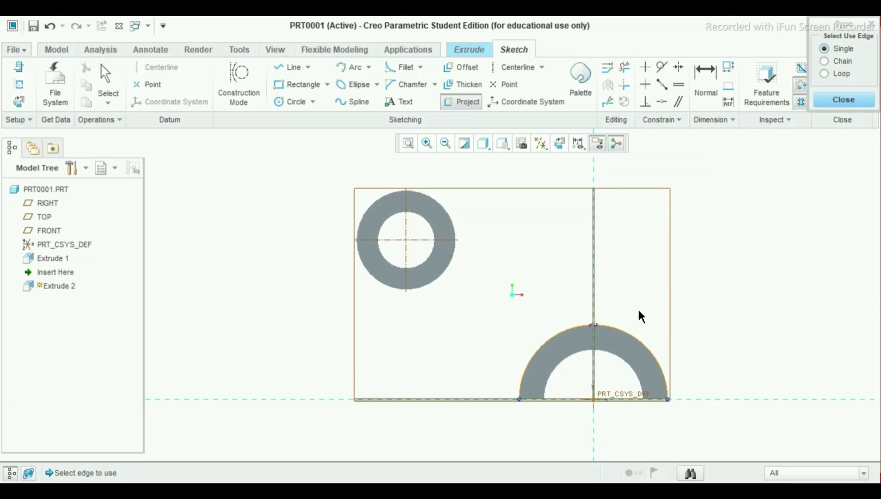
left_click(843, 99)
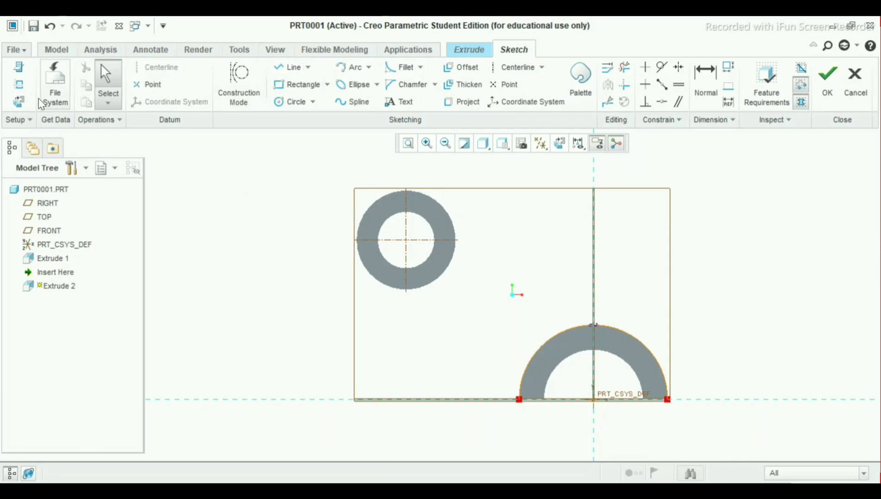
Step: Add the full ring's outer edge as a sketch reference
left_click(21, 84)
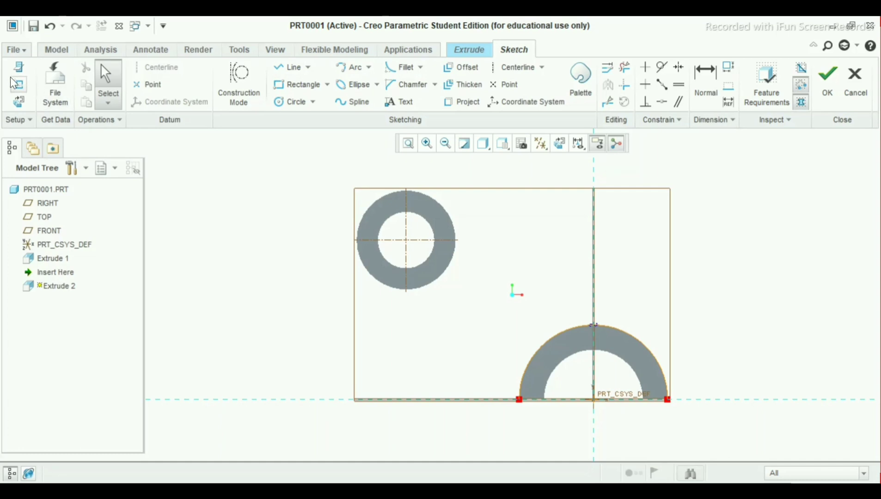
left_click(372, 274)
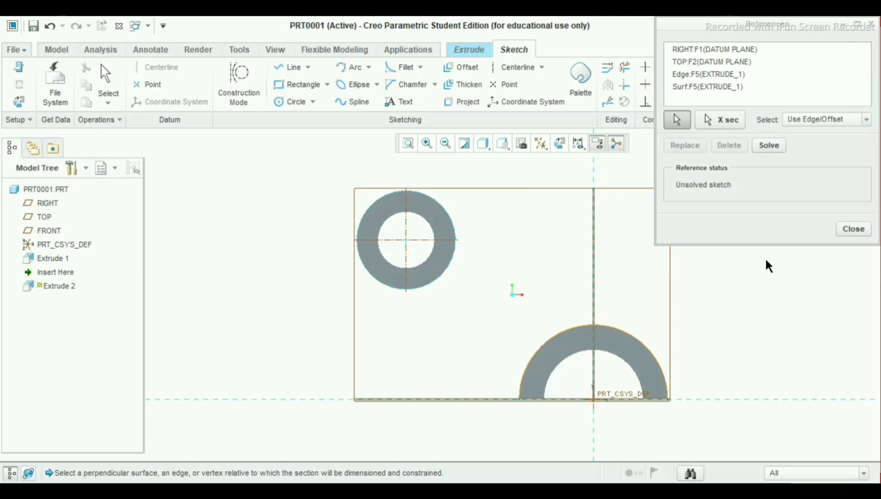
left_click(854, 229)
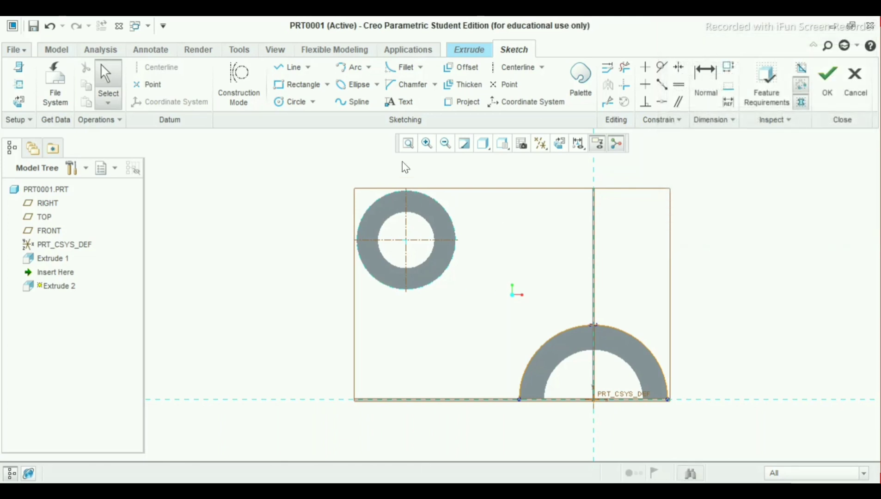
Step: Draw a line from the full ring's left quadrant down to the horizontal reference, continuing outward as a rectangle about 15.9 by 8.4 mm
left_click(277, 67)
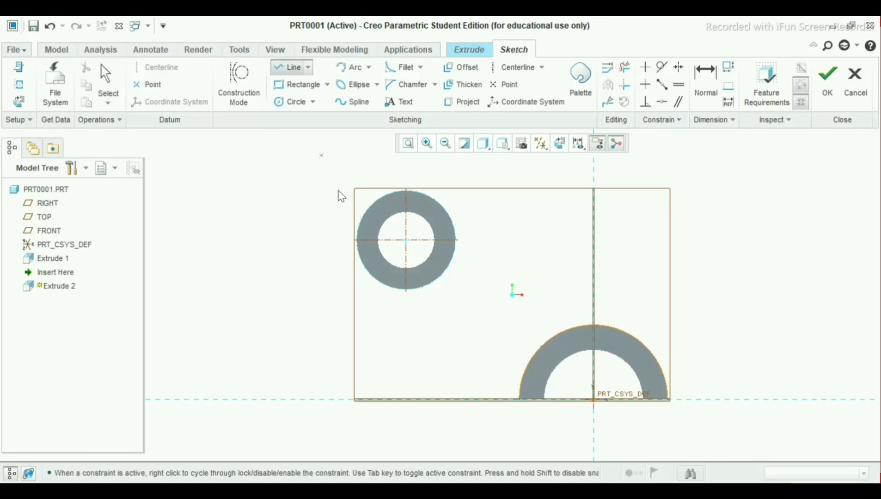
left_click(356, 241)
left_click(357, 399)
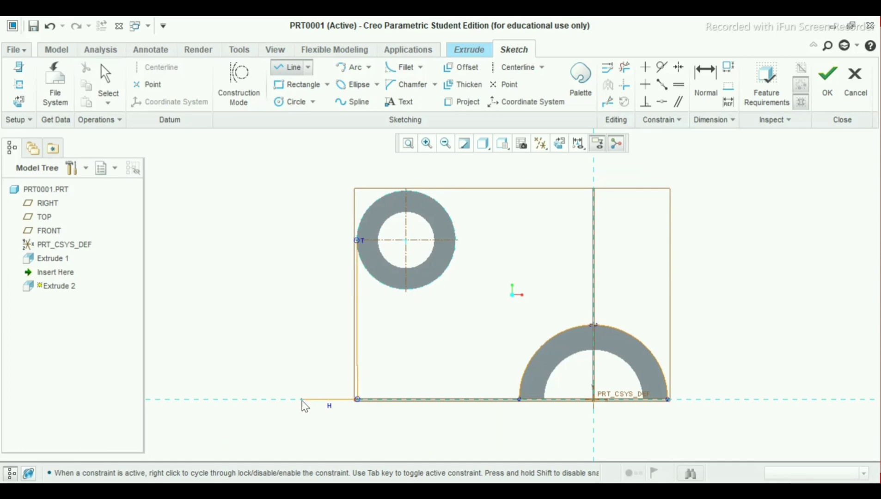
left_click(301, 369)
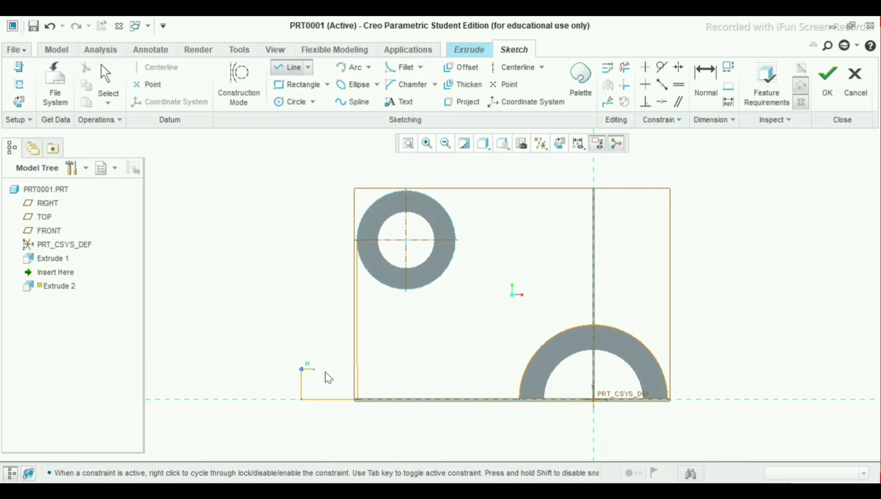
left_click(358, 370)
scroll(358, 370, "down", 4)
middle_click(358, 370)
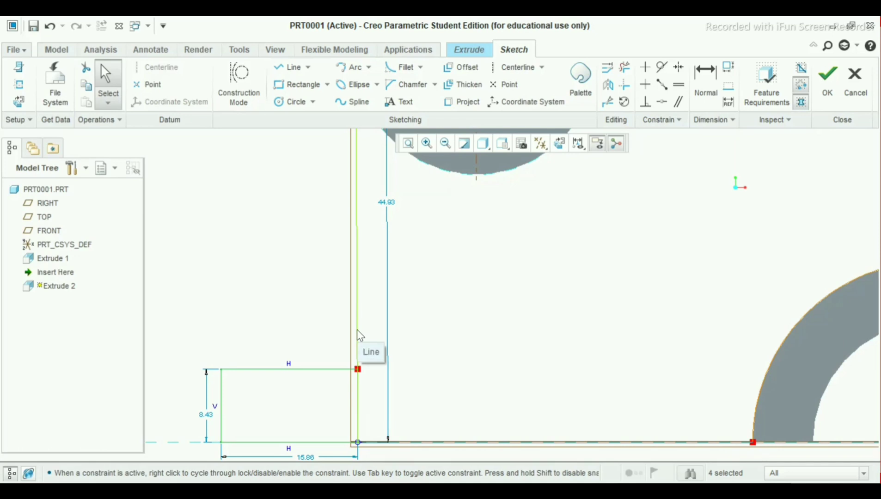
Step: Delete the long line running from the full ring down to the small rectangle
scroll(372, 329, "down", 5)
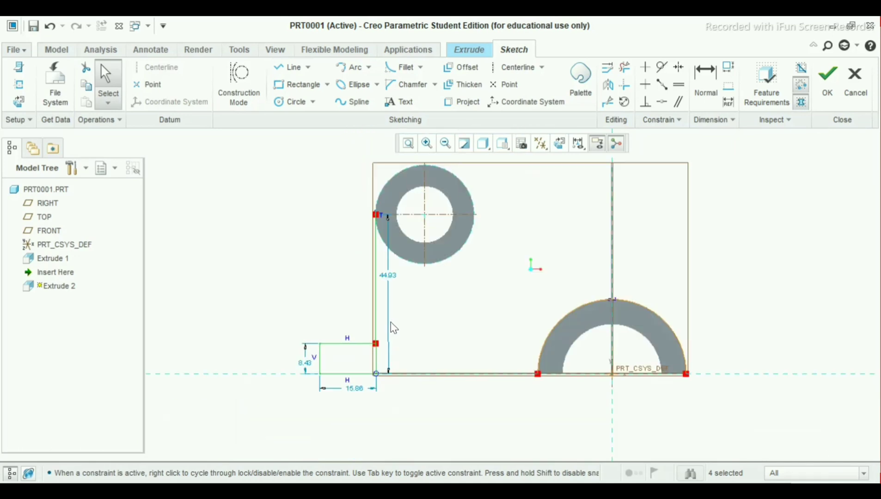
left_click(375, 285)
key("Delete")
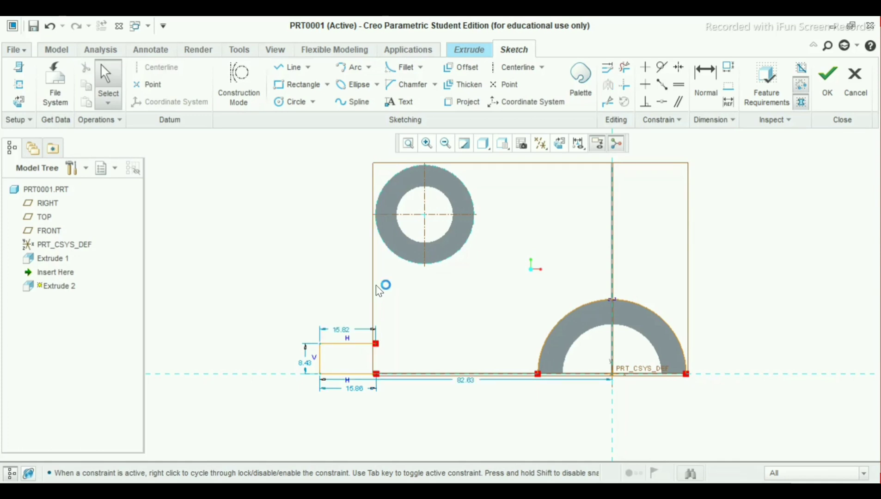
Step: Project the lower half of the full ring's outer edge into the sketch
left_click(463, 102)
left_click(378, 232)
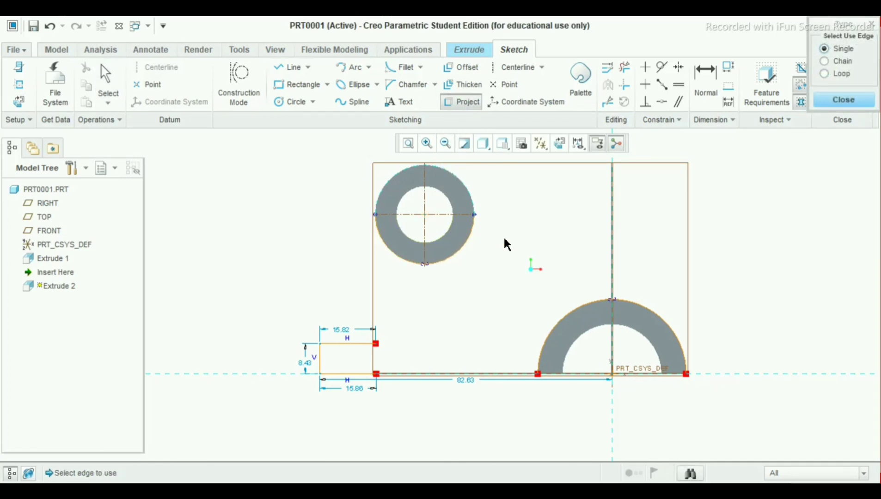
left_click(828, 97)
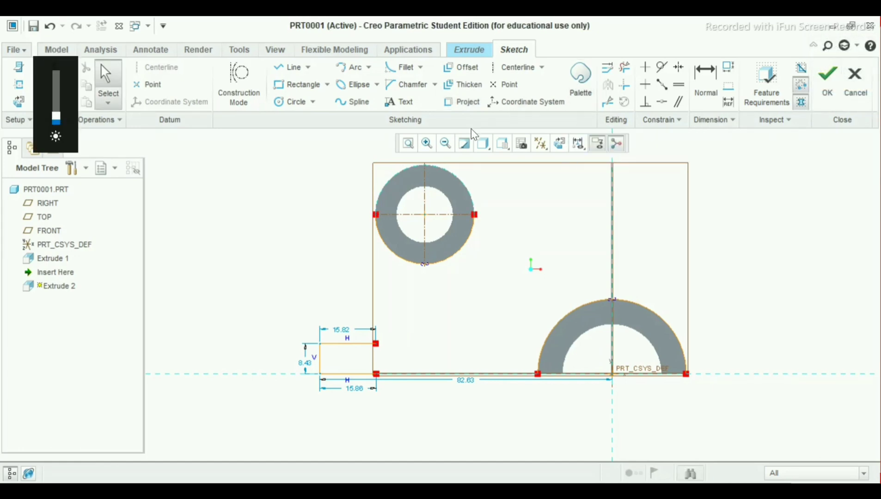
Step: Draw a vertical line about 56.3 mm long from the full ring's left quadrant down past the horizontal reference
left_click(284, 71)
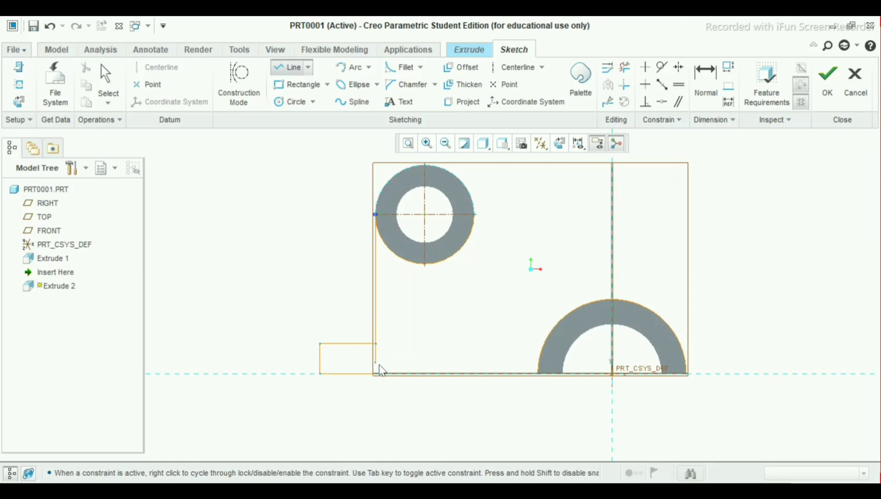
left_click(379, 412)
scroll(379, 413, "down", 1)
scroll(379, 411, "up", 1)
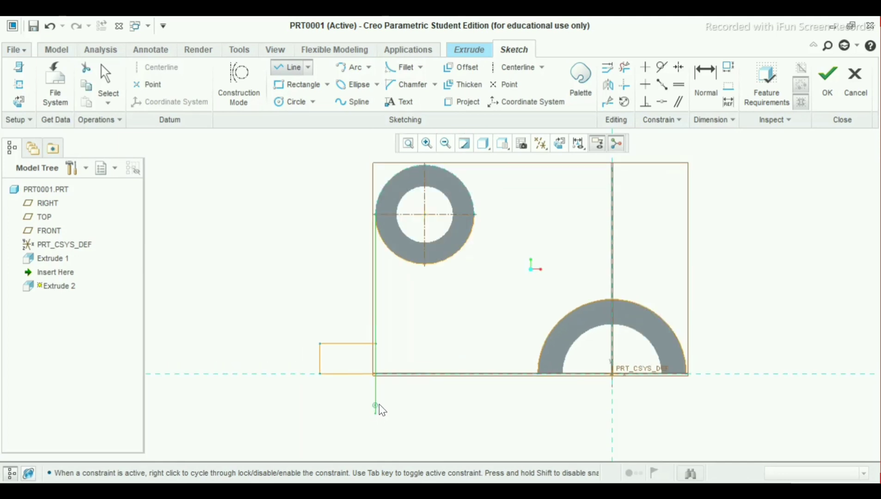
middle_click(385, 391)
middle_click(387, 390)
scroll(387, 389, "up", 1)
scroll(391, 377, "down", 2)
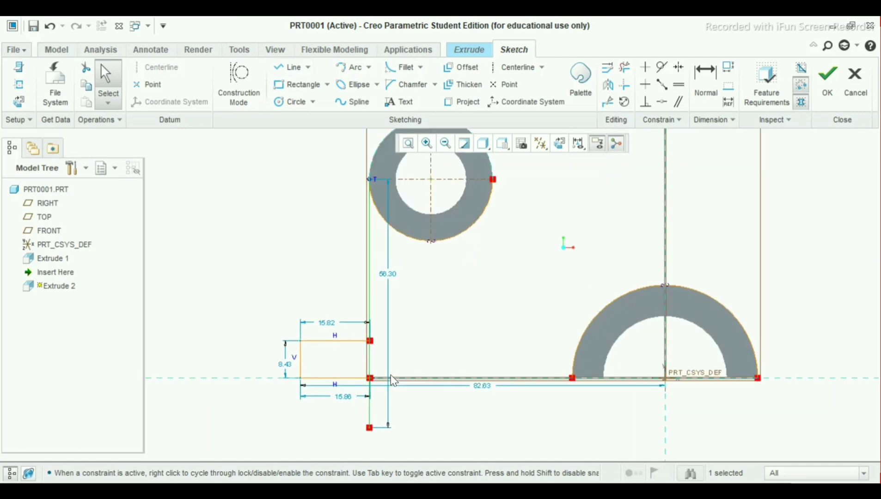
Step: Trim the projected full-ring arc and the vertical line's portions above and below the rectangle, keeping only its closing side
left_click(259, 278)
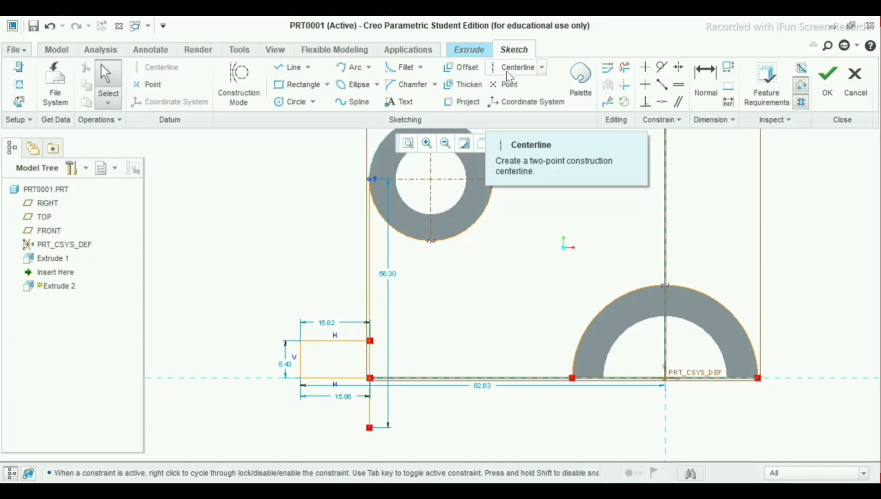
left_click(622, 73)
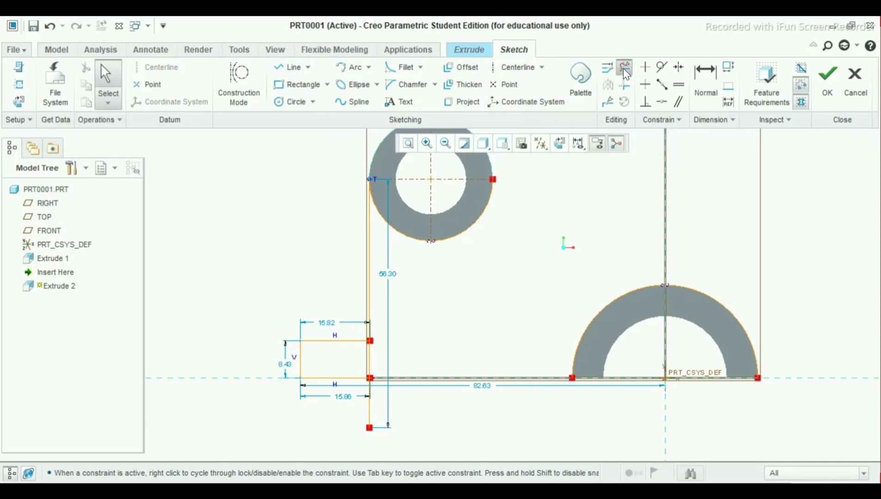
left_click_drag(329, 265, 398, 277)
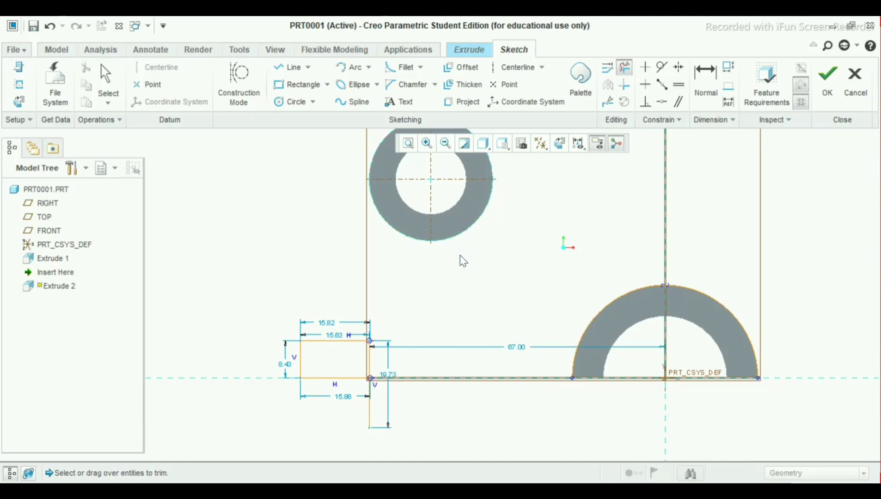
left_click(375, 409)
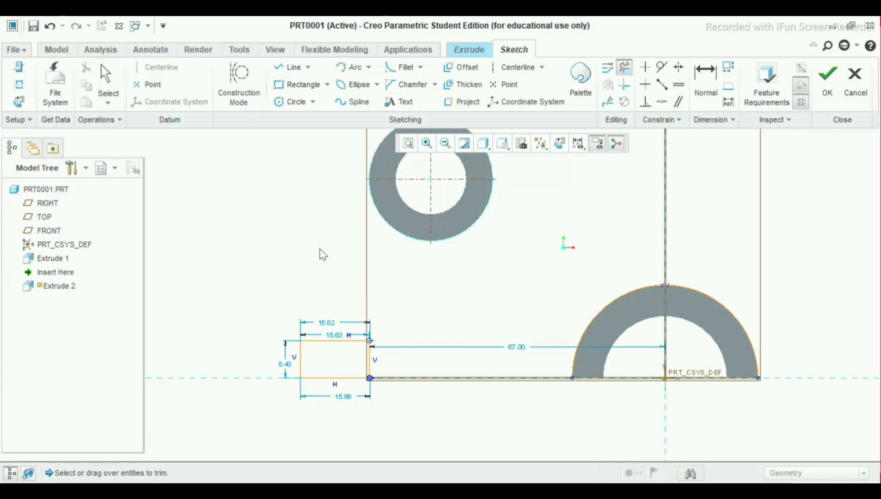
middle_click(269, 302)
scroll(269, 302, "down", 1)
scroll(313, 281, "up", 1)
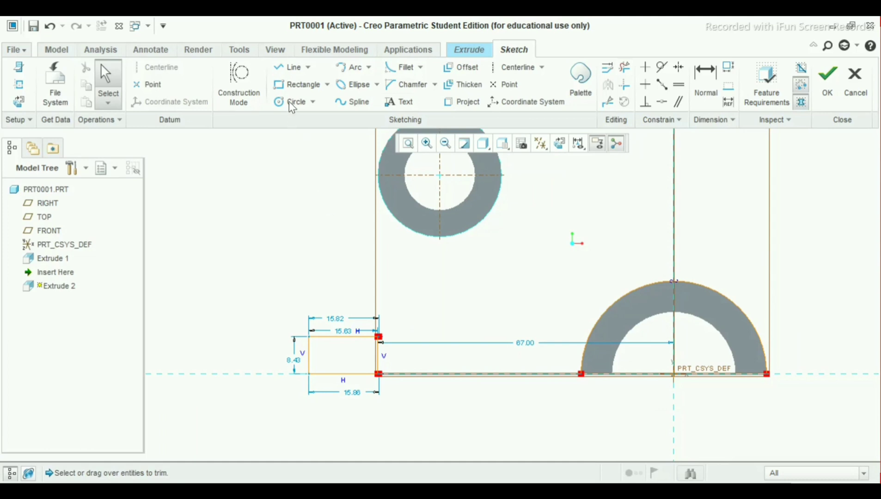
Step: Draw a flange outline on the half ring's right side, matching the left rectangle's width and height and ending on the outer arc
left_click(286, 66)
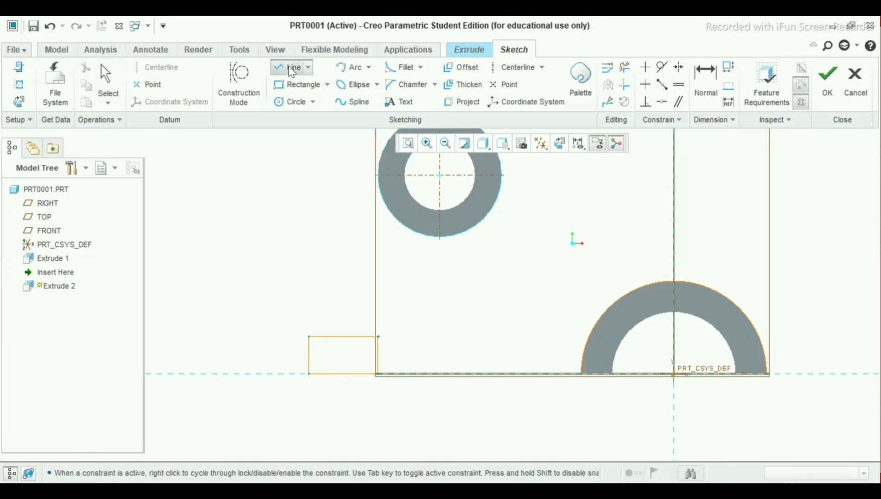
left_click(767, 373)
left_click(834, 377)
left_click(836, 337)
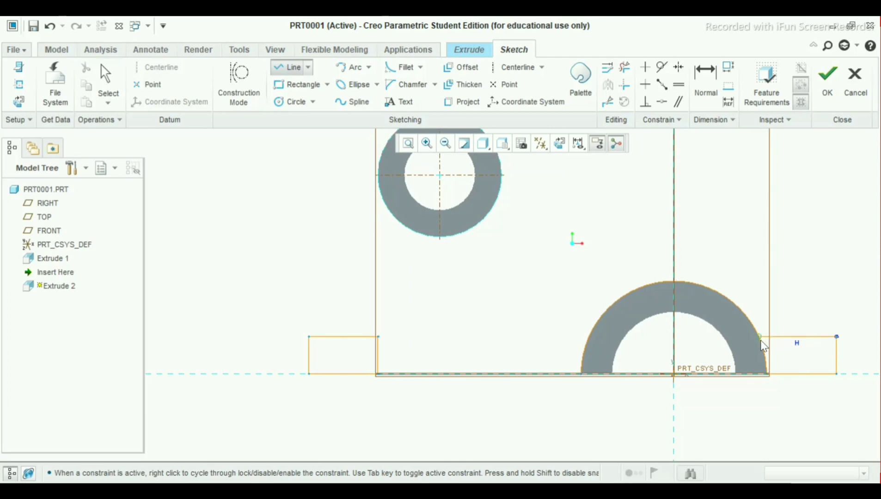
left_click(759, 338)
middle_click(786, 315)
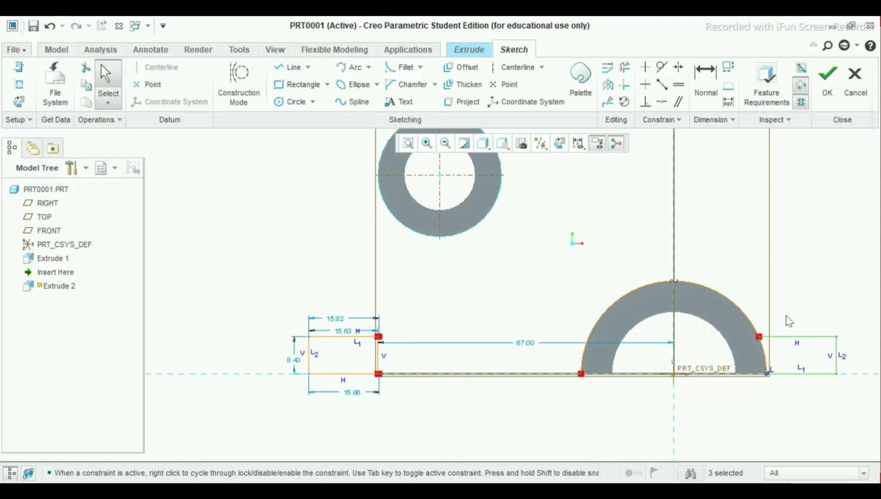
Step: Trim the half ring's projected outer arc above the right flange, keeping only the segment that closes the flange outline
left_click(625, 68)
left_click_drag(623, 332, 625, 334)
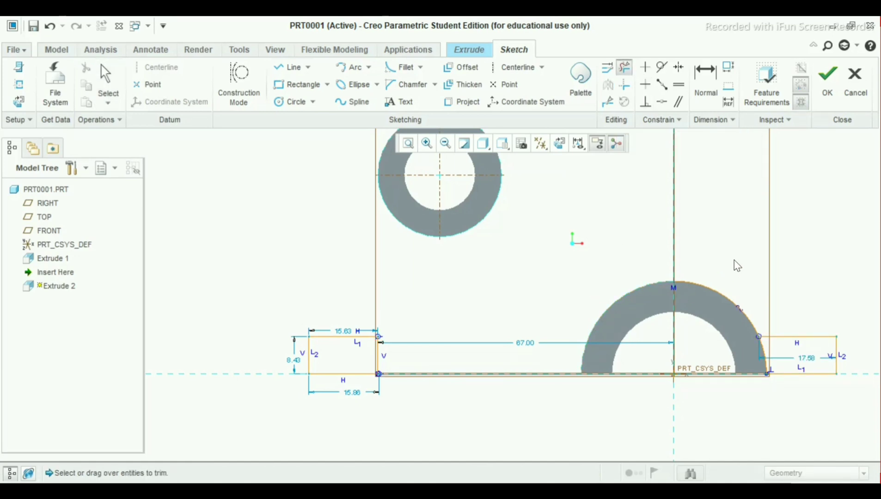
middle_click(705, 229)
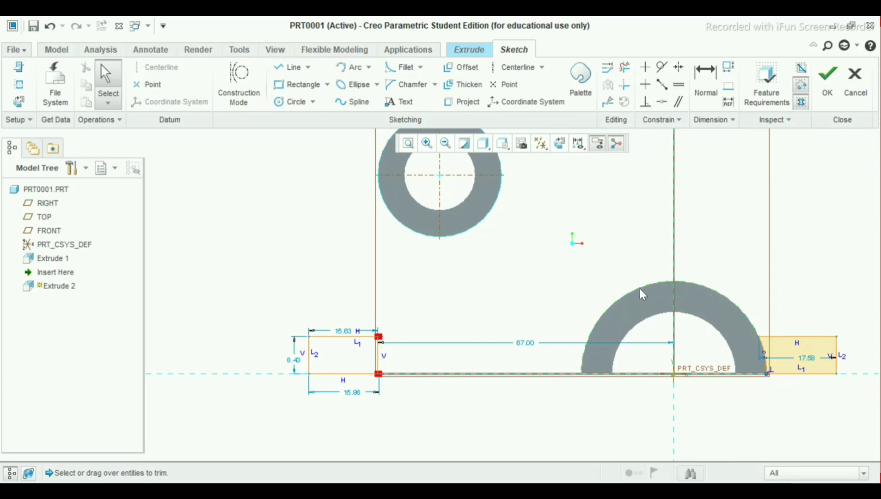
Step: Trim the short line overhang at the left flange rectangle's upper inner corner
scroll(389, 358, "up", 5)
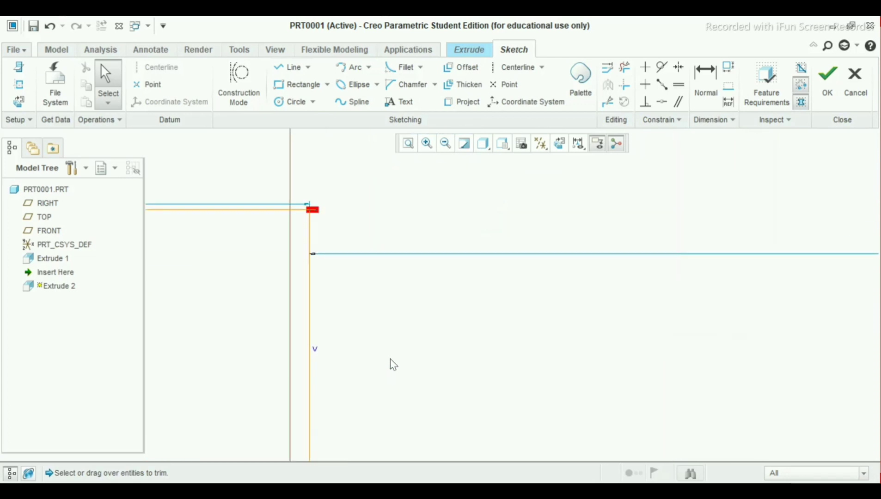
scroll(347, 265, "up", 8)
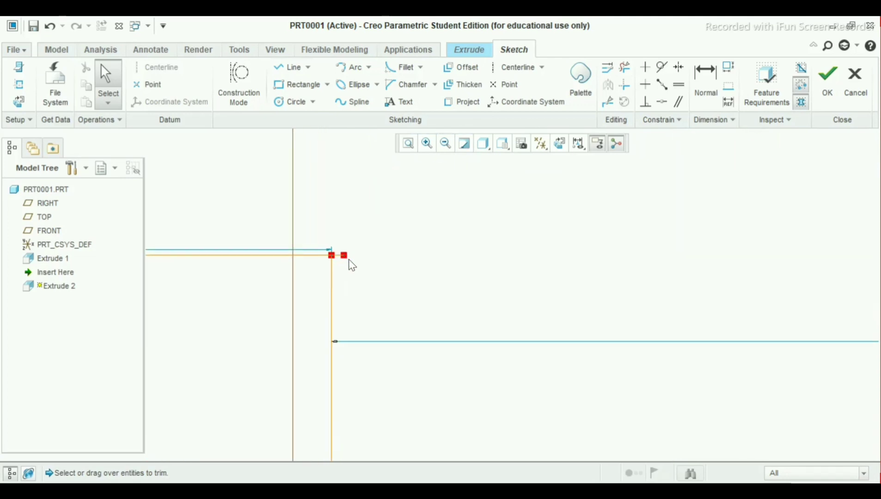
scroll(326, 255, "up", 4)
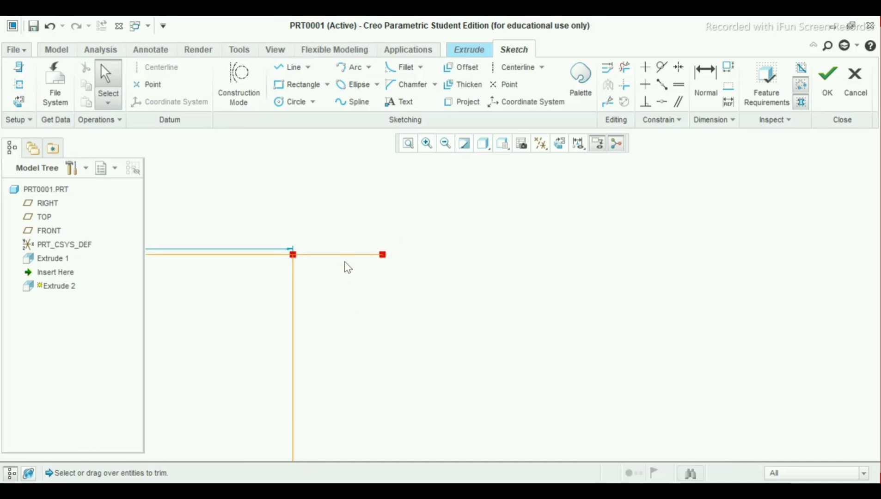
left_click(626, 68)
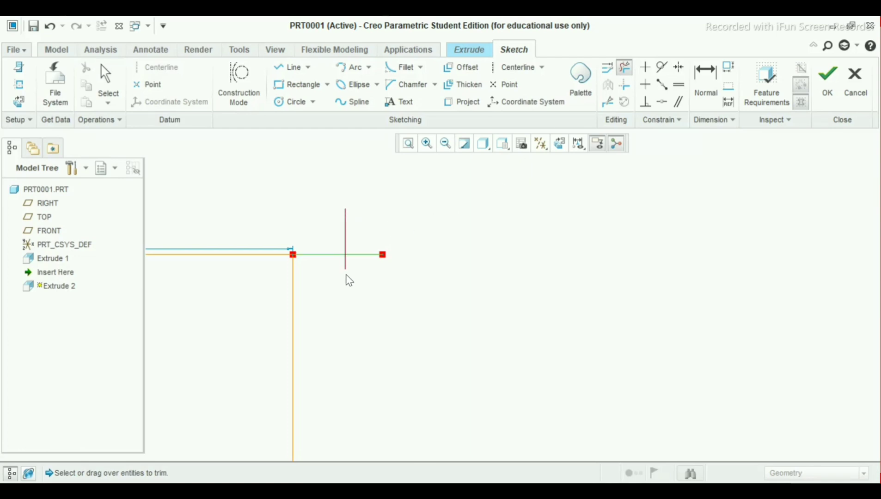
Step: Trim the short bottom-line overhang at the left flange rectangle's lower inner corner
scroll(347, 279, "down", 5)
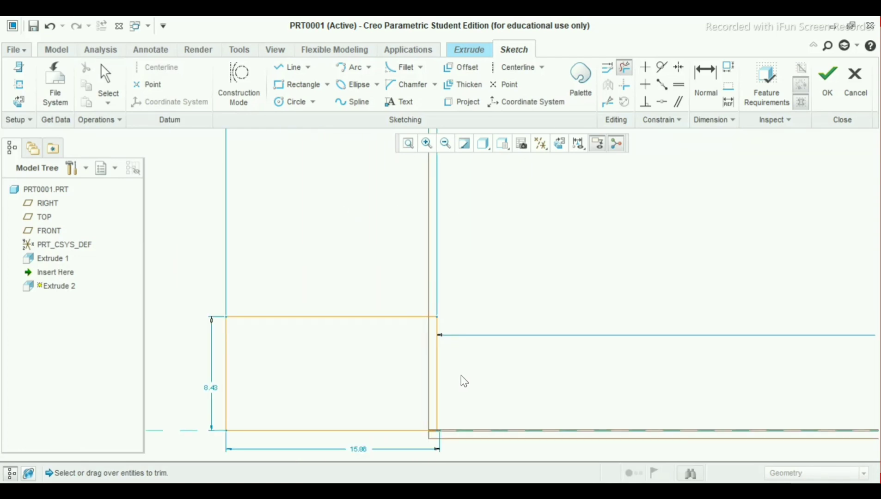
scroll(448, 423, "up", 5)
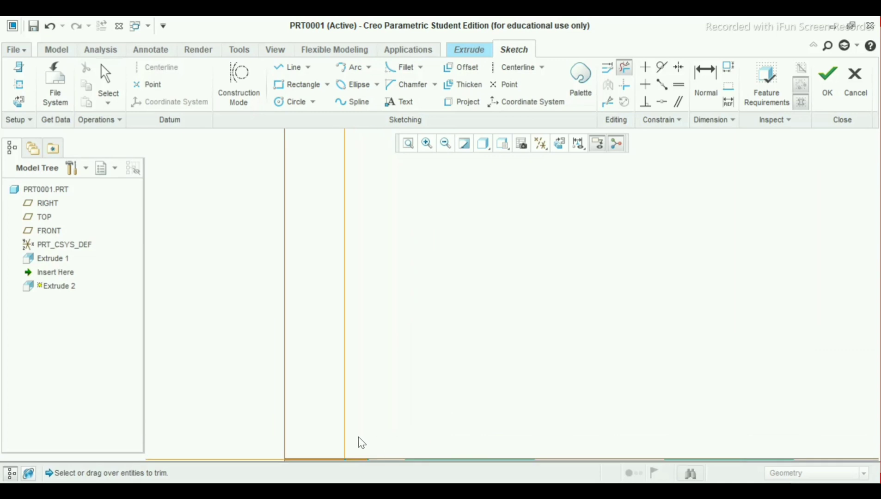
scroll(367, 423, "down", 3)
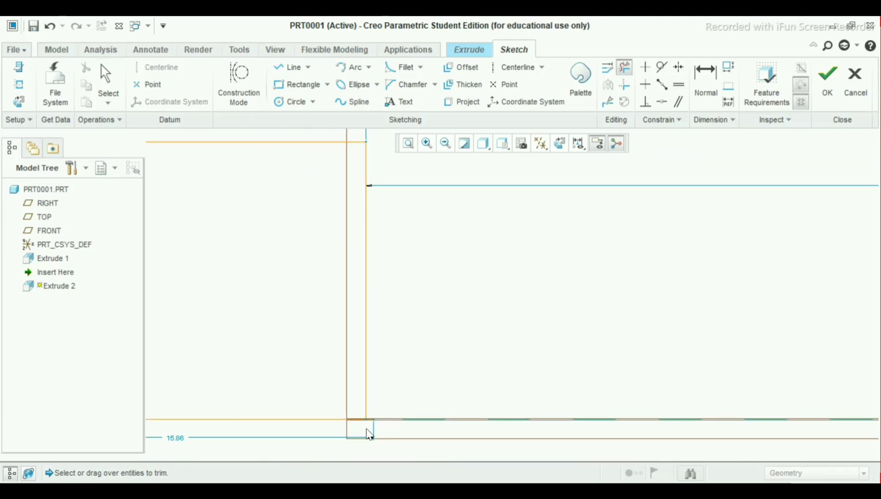
scroll(372, 421, "up", 2)
left_click_drag(370, 401, 368, 435)
scroll(481, 364, "down", 2)
scroll(483, 362, "down", 2)
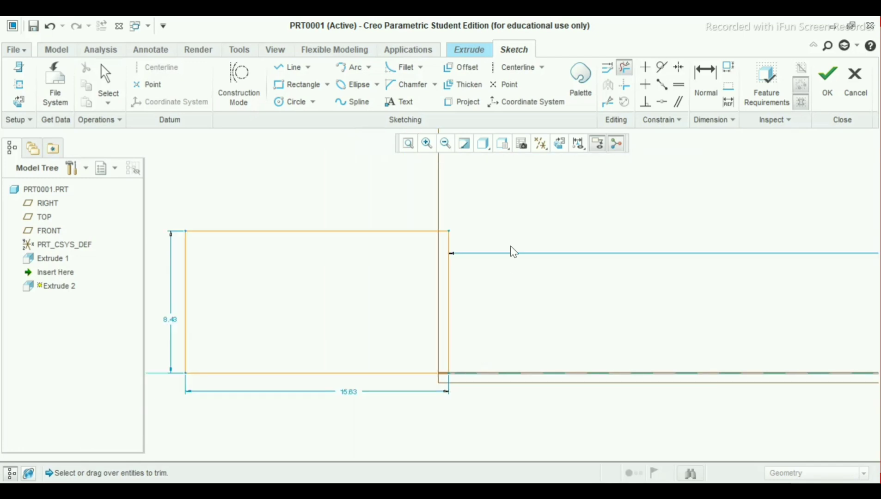
middle_click(521, 224)
scroll(523, 257, "down", 2)
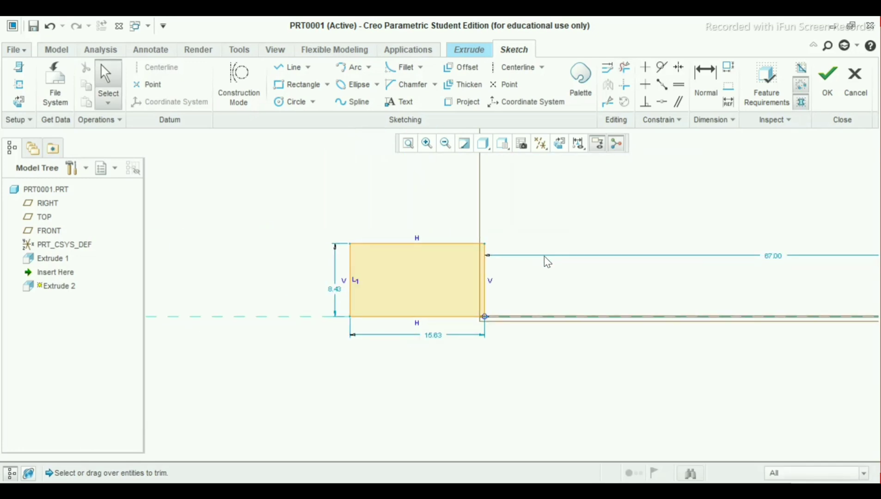
Step: Dimension the overall distance between the outer sides of the two flanges as 126 mm
scroll(597, 268, "down", 4)
scroll(773, 204, "up", 3)
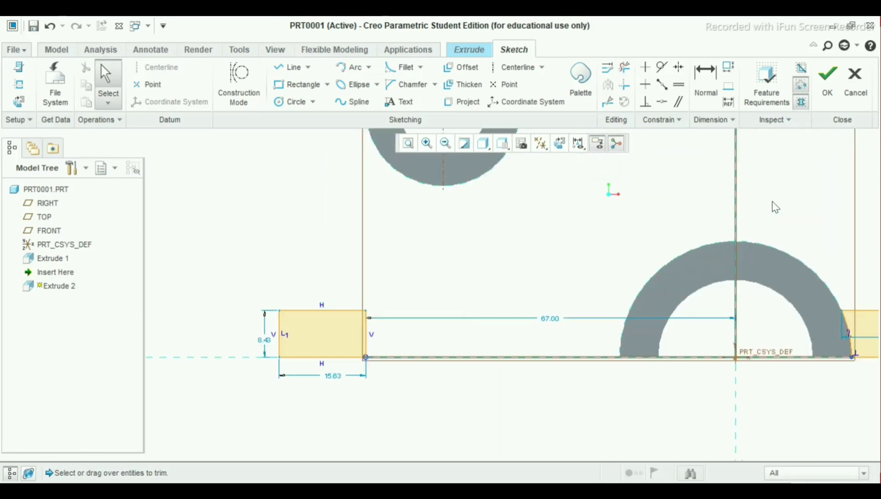
scroll(750, 250, "down", 1)
scroll(750, 247, "down", 2)
scroll(774, 244, "up", 2)
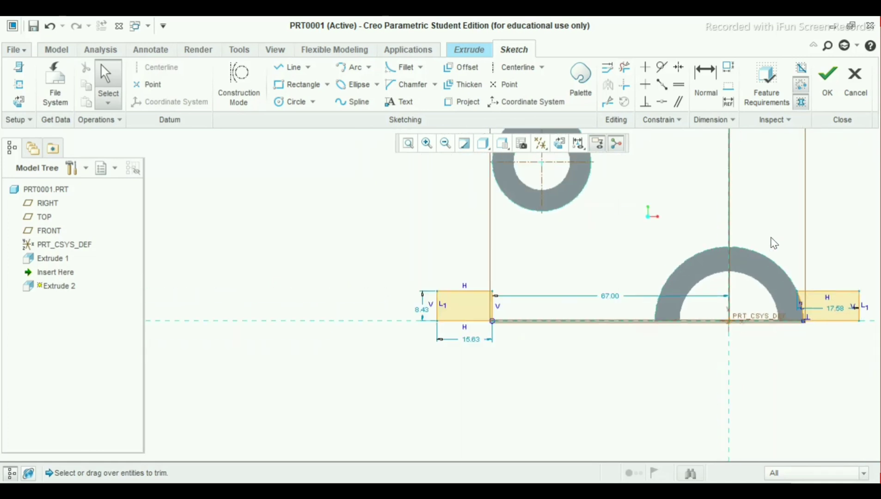
scroll(774, 244, "down", 1)
left_click(409, 143)
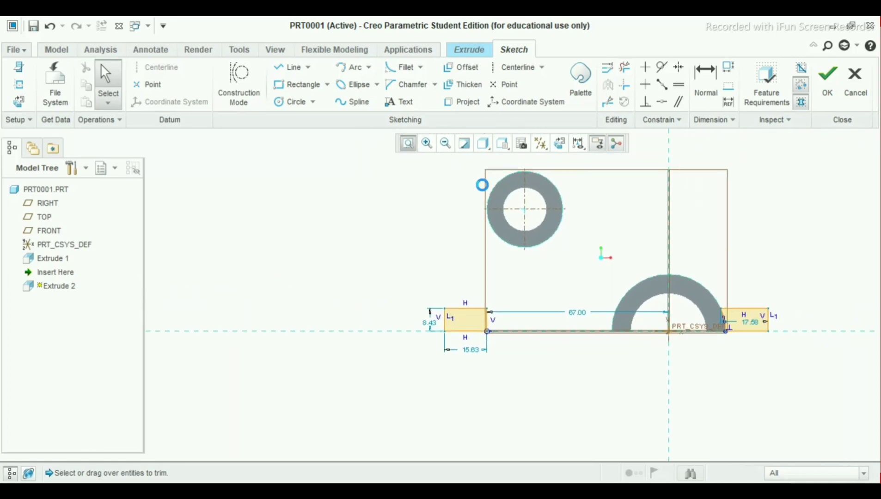
scroll(538, 341, "up", 2)
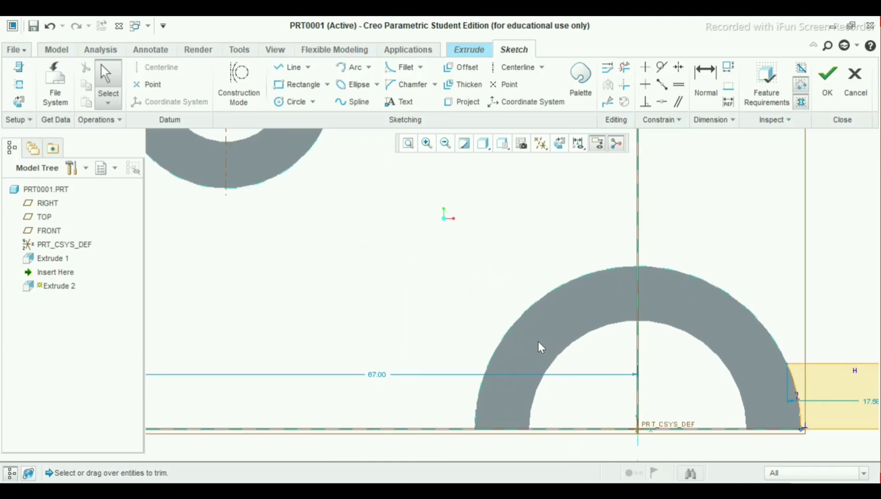
scroll(539, 342, "down", 2)
scroll(538, 342, "up", 1)
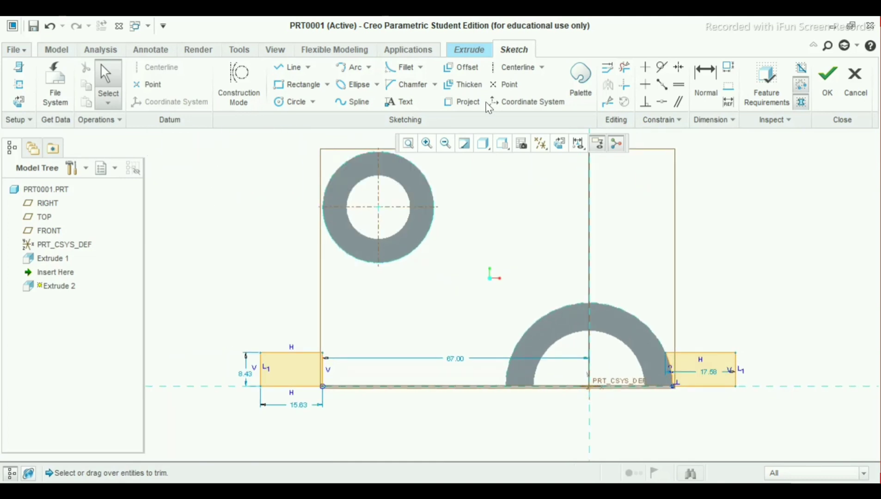
left_click(706, 99)
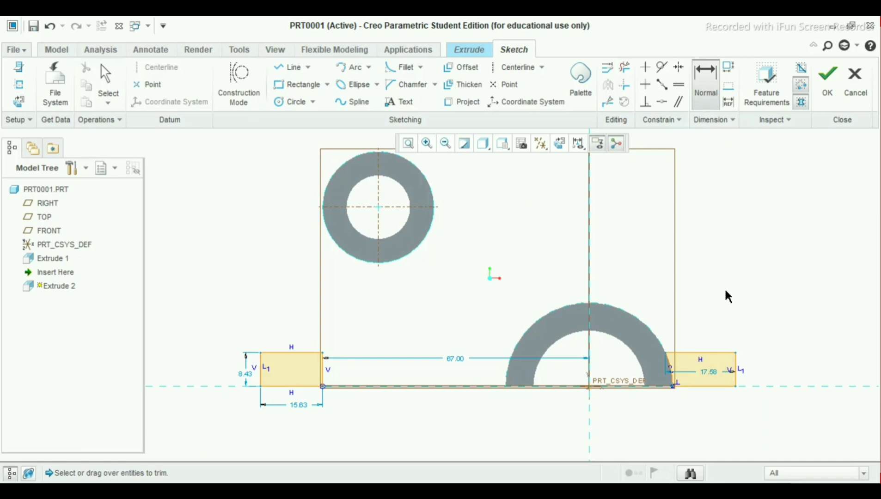
left_click(261, 380)
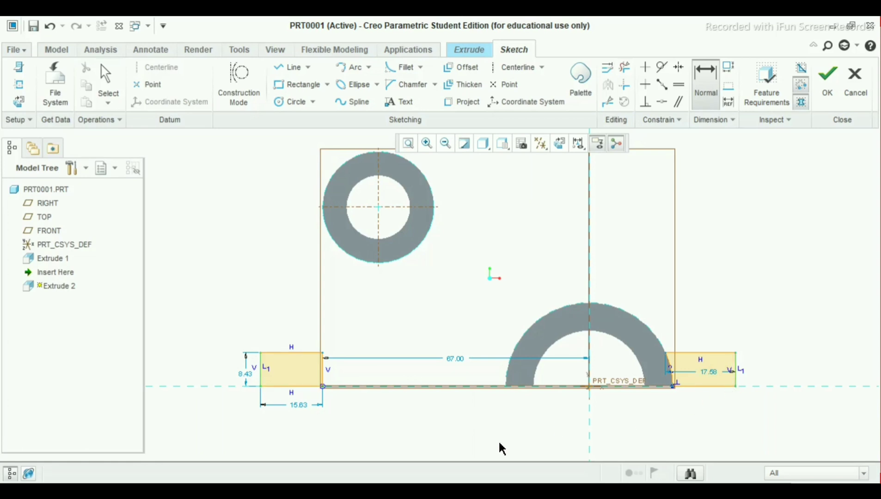
middle_click(489, 433)
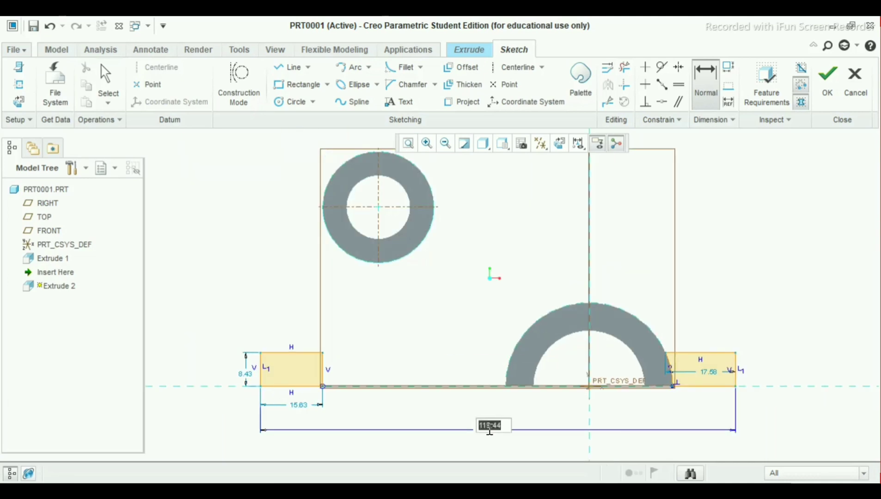
type("126")
key("Return")
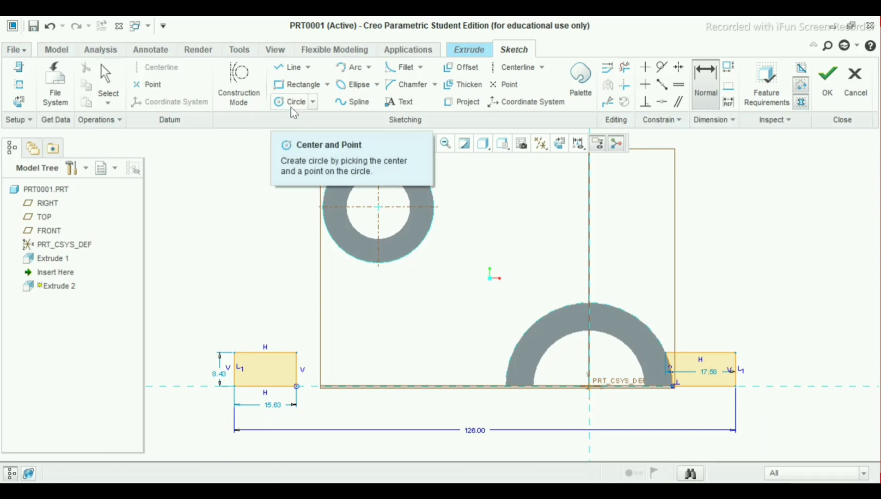
Step: Project the lower half of the full ring's outer edge and draw a vertical line about 51 mm long down from its left quadrant
left_click(462, 102)
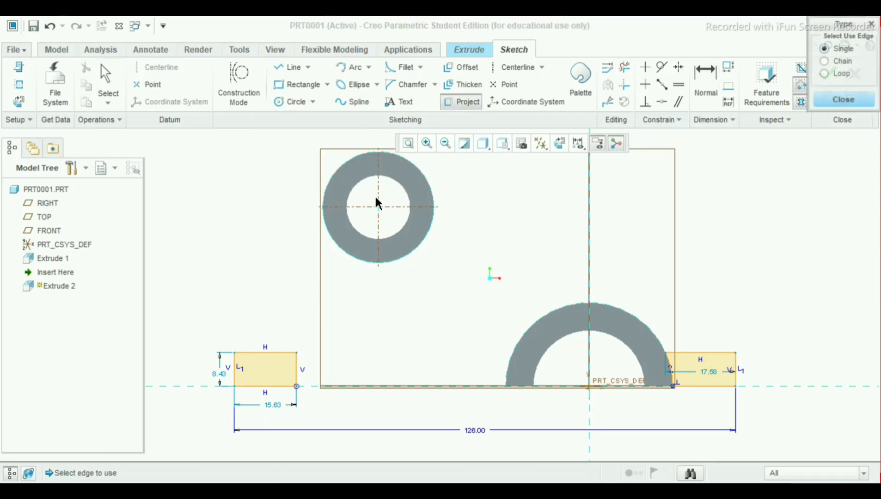
left_click(325, 228)
middle_click(258, 226)
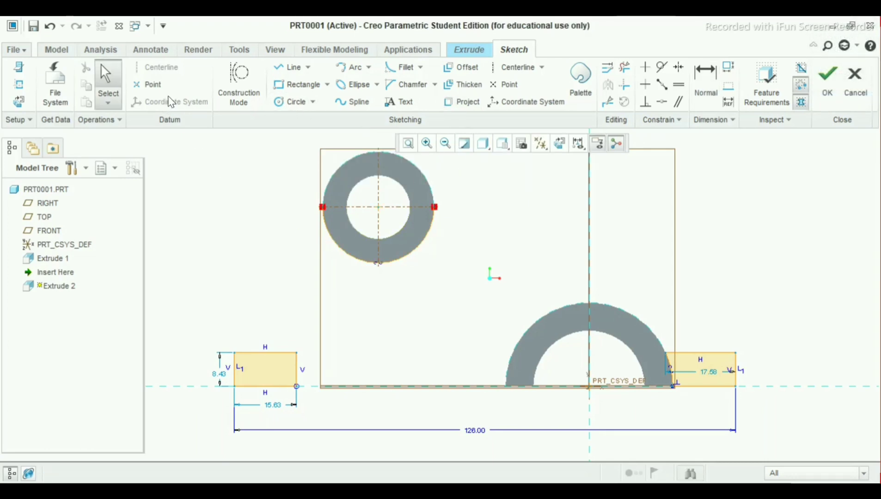
left_click(290, 69)
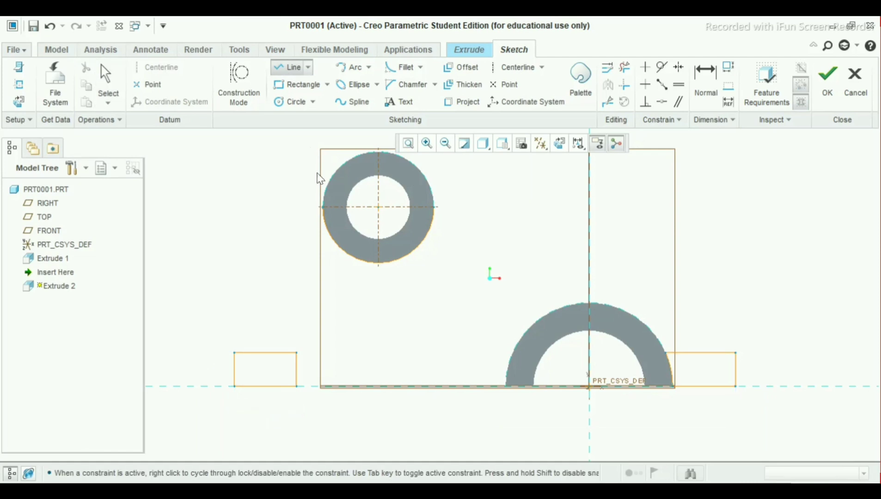
left_click(322, 207)
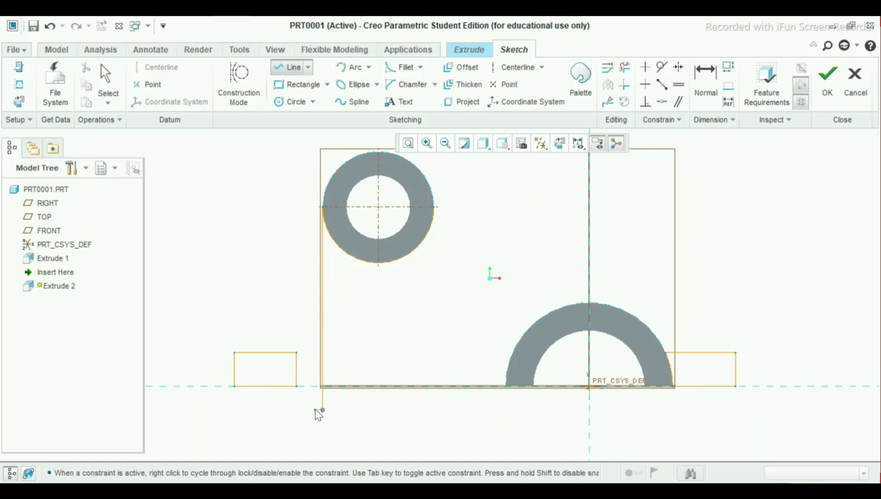
left_click(323, 410)
middle_click(317, 413)
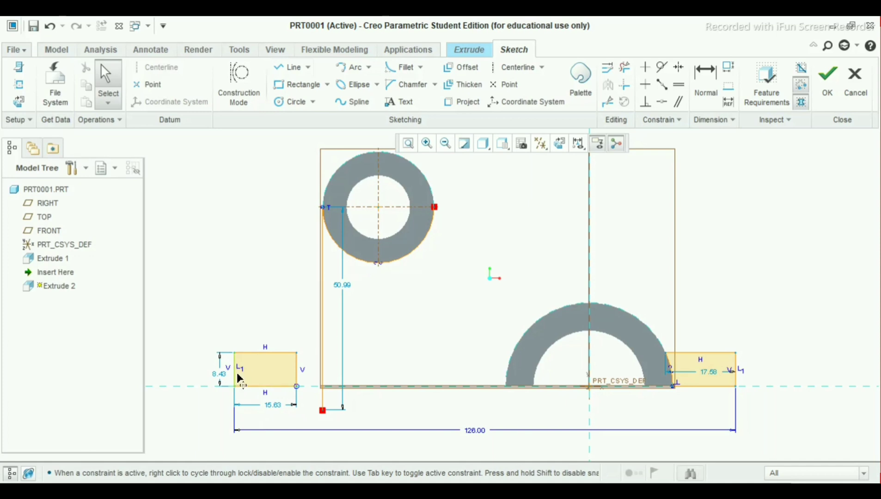
Step: Move the left flange rectangle against the vertical line at a width of about 12.3 mm and delete the overall horizontal dimension
mouse_move(233, 388)
left_mouse_down()
mouse_move(324, 384)
mouse_move(273, 376)
left_mouse_up()
left_click(330, 435)
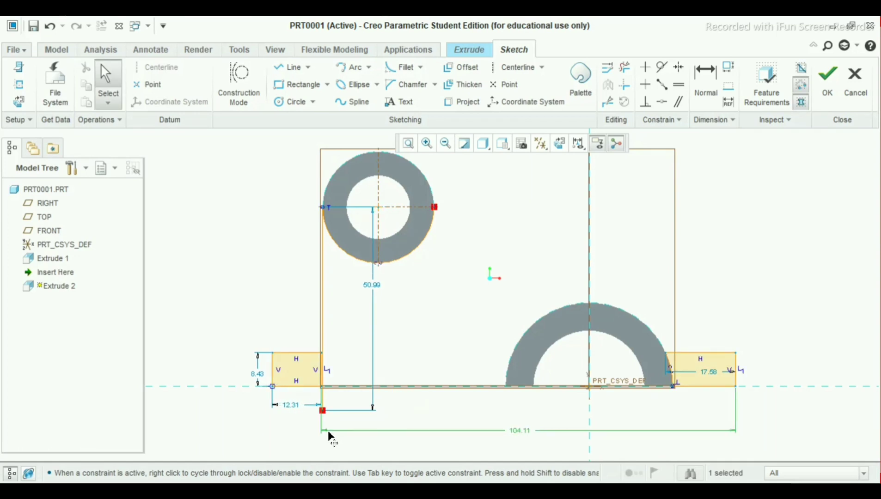
key("Delete")
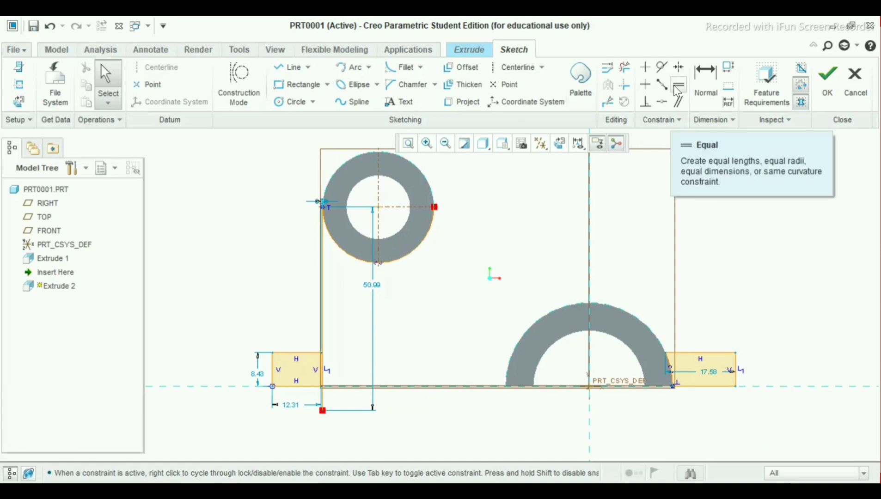
Step: Add a new overall dimension between the outer sides of the left and right flanges and set it to 126 mm
left_click(712, 89)
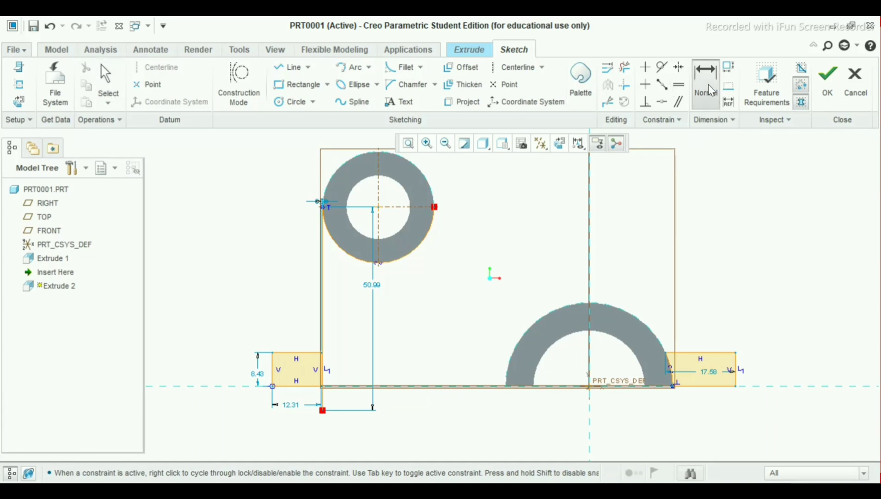
left_click(735, 380)
left_click(273, 377)
middle_click(453, 435)
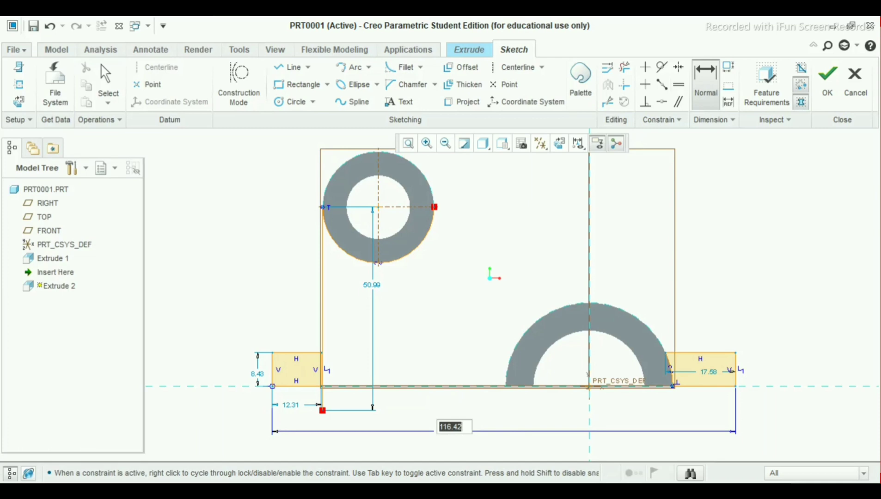
type("126")
key("Return")
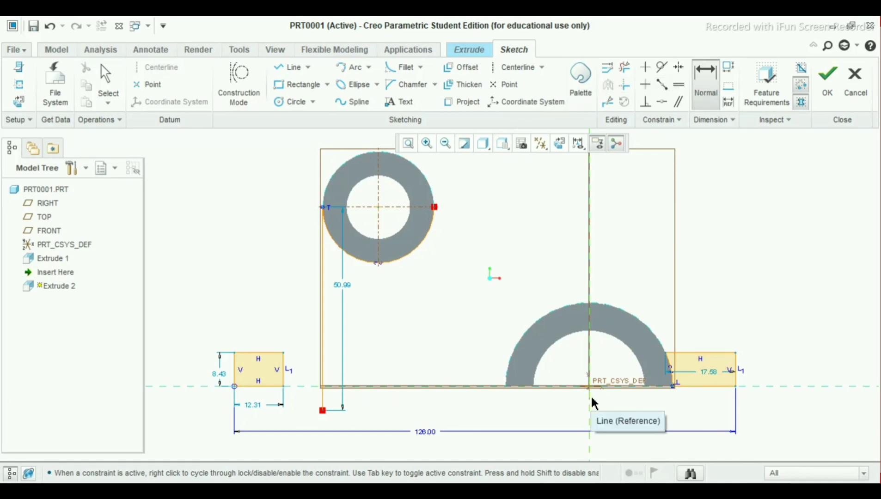
Step: Dimension the right flange's outer side from the half ring's vertical centre reference as 42 mm
left_click(736, 370)
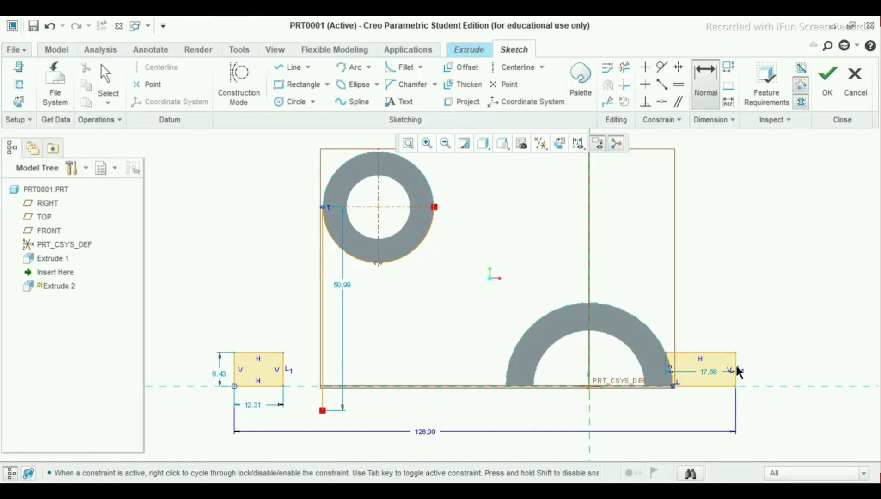
middle_click(707, 277)
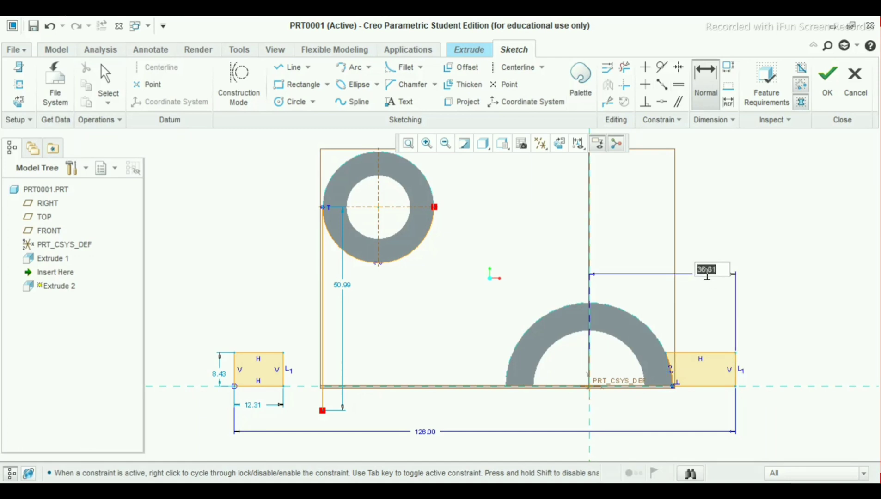
type("42")
key("Return")
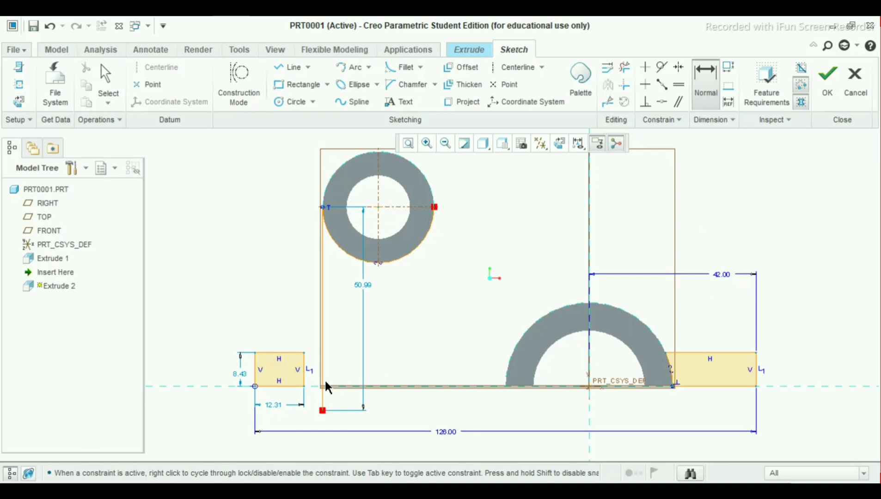
Step: Delete the overall horizontal dimension and add it again at 126 mm between the outer sides of the two flanges
left_click(447, 432)
key("Delete")
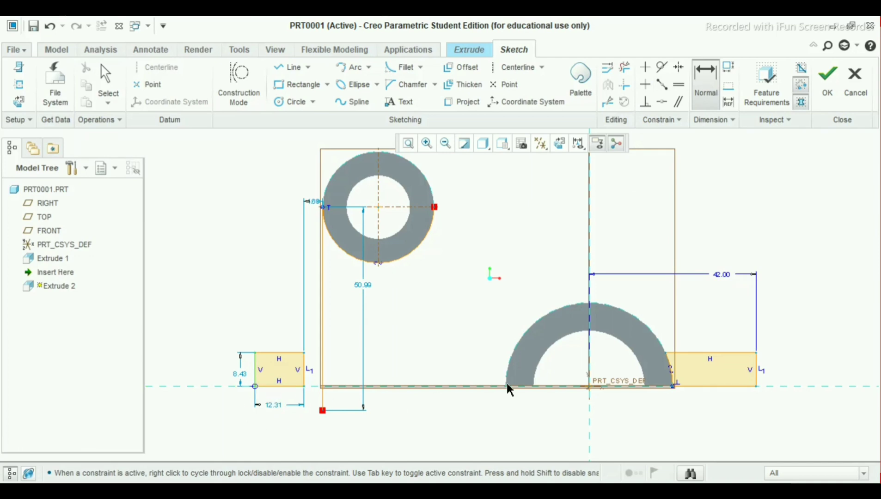
middle_click(508, 420)
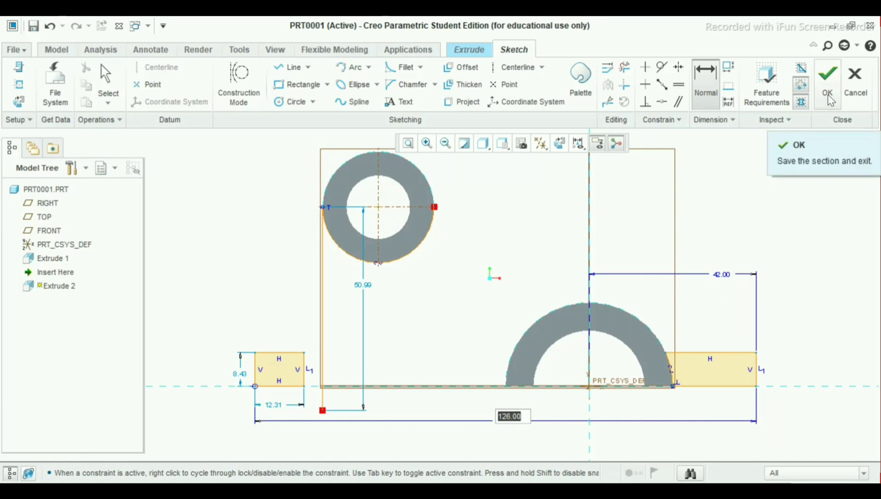
left_click(484, 325)
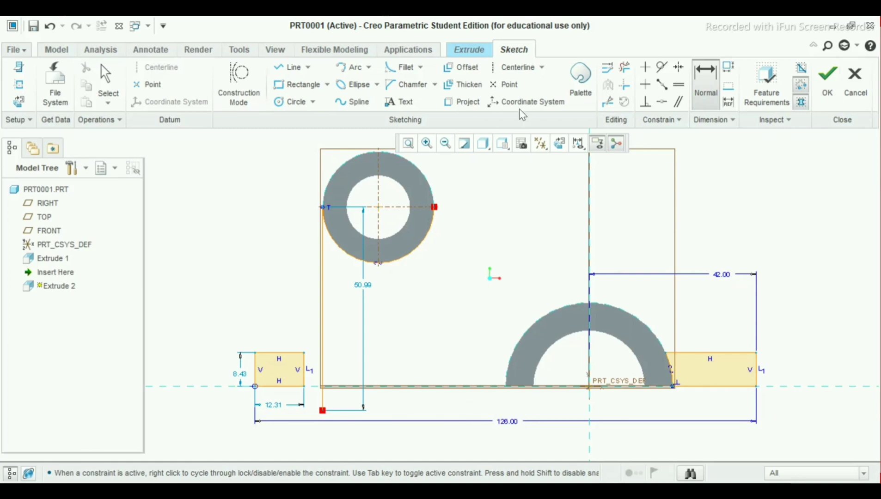
Step: Trim away the full ring's projected arc and the vertical line below it, including the line's leftover end beneath the baseline
left_click(625, 67)
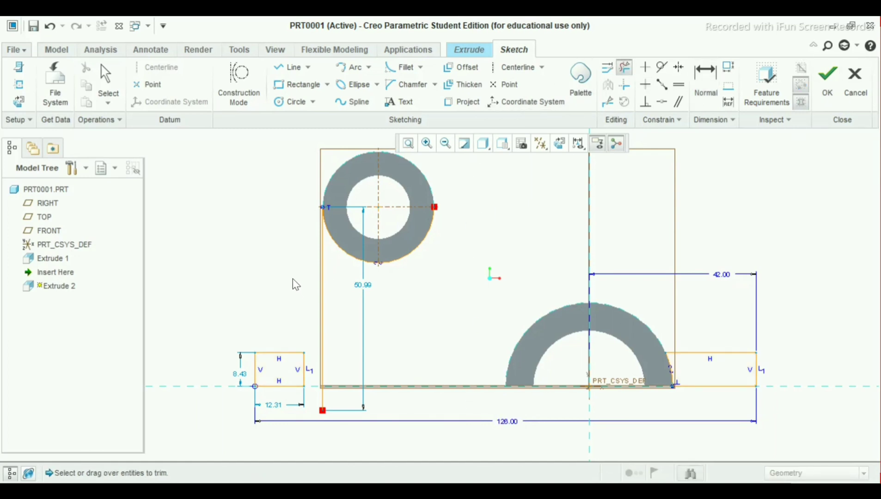
left_click_drag(293, 283, 352, 289)
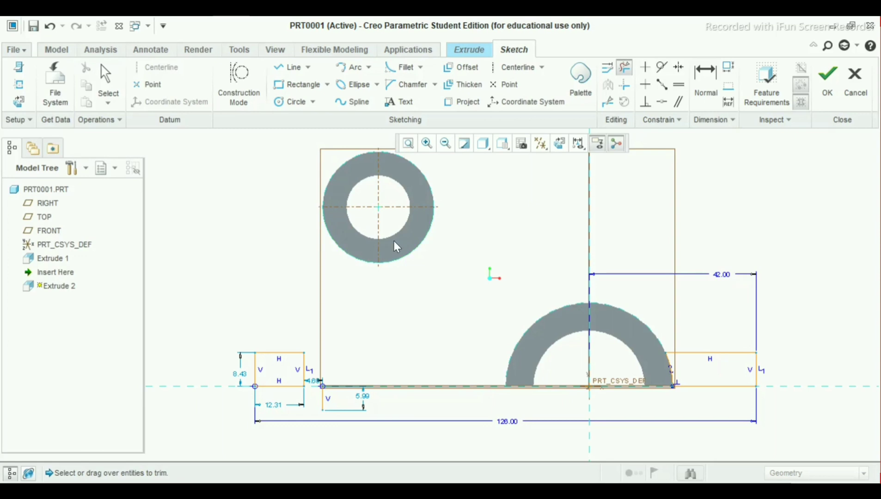
mouse_move(336, 394)
left_mouse_down()
mouse_move(317, 396)
mouse_move(336, 393)
left_mouse_up()
middle_click(283, 248)
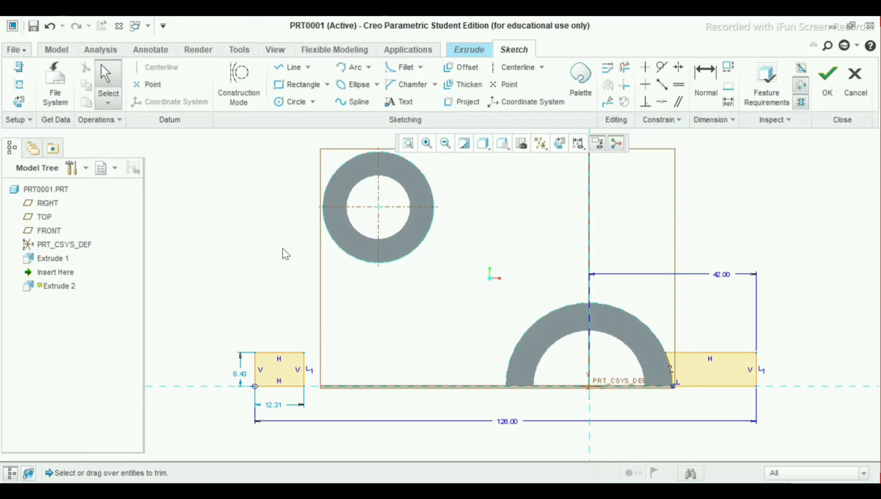
Step: Set the left flange's height to 8 mm and its width to 15 mm
double_click(237, 375)
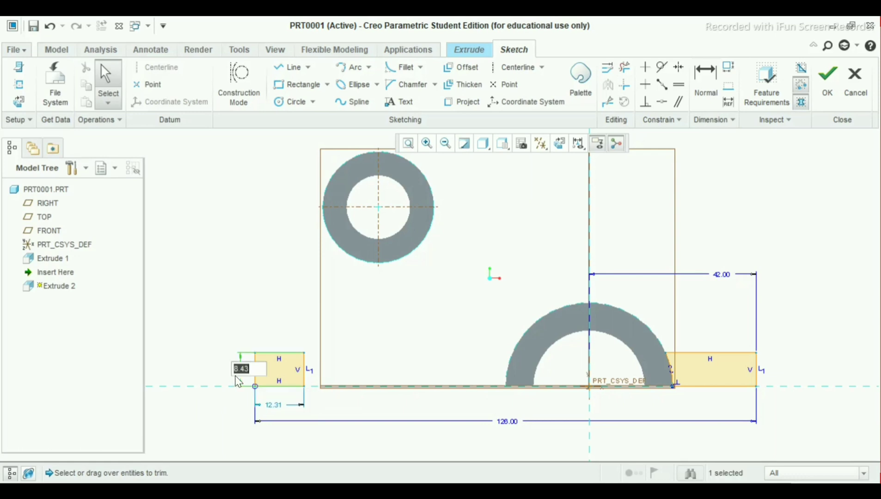
type("8")
key("Return")
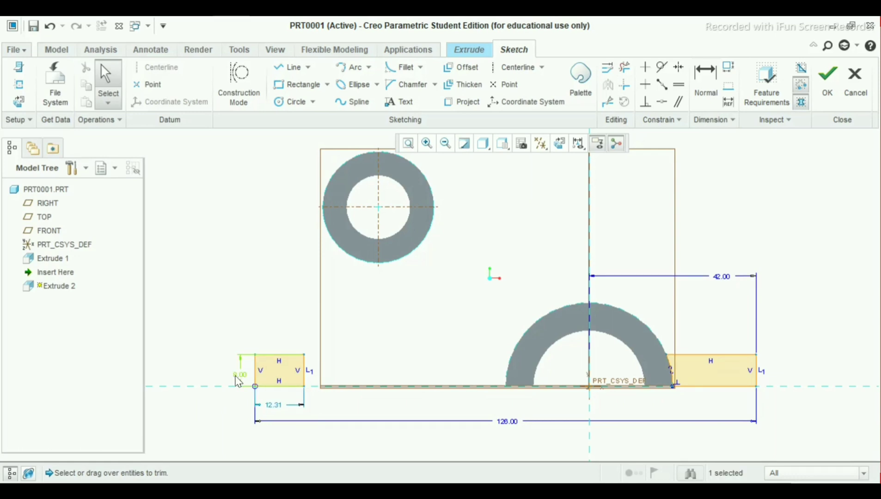
left_click(202, 308)
double_click(277, 407)
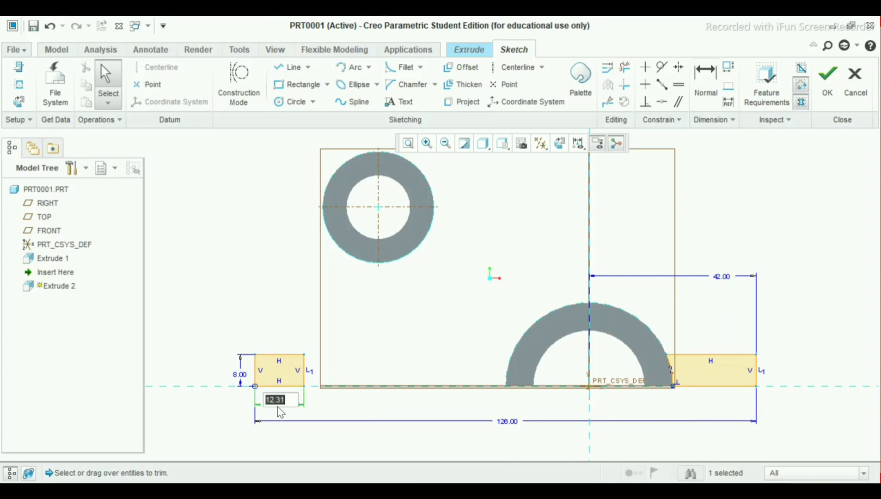
type("15")
key("Return")
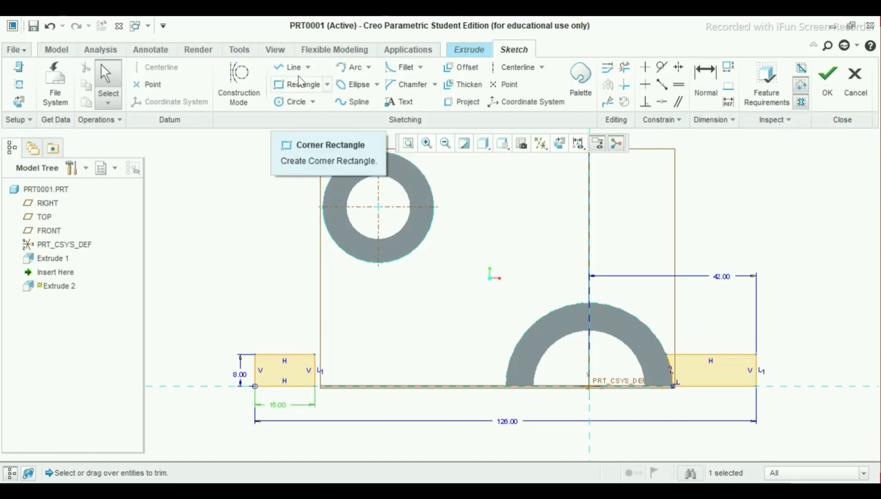
Step: Draw a vertical line about 53 mm long from the full ring's left quadrant down past the horizontal reference
left_click(287, 69)
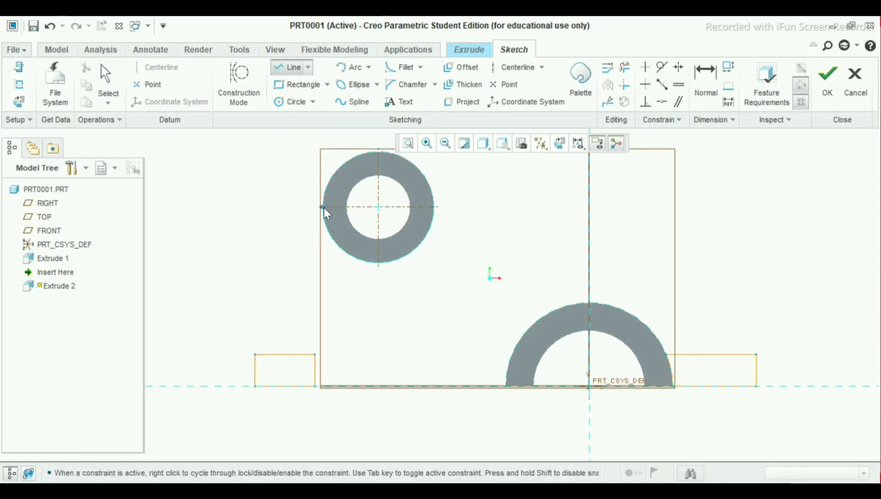
left_click(323, 207)
left_click(322, 419)
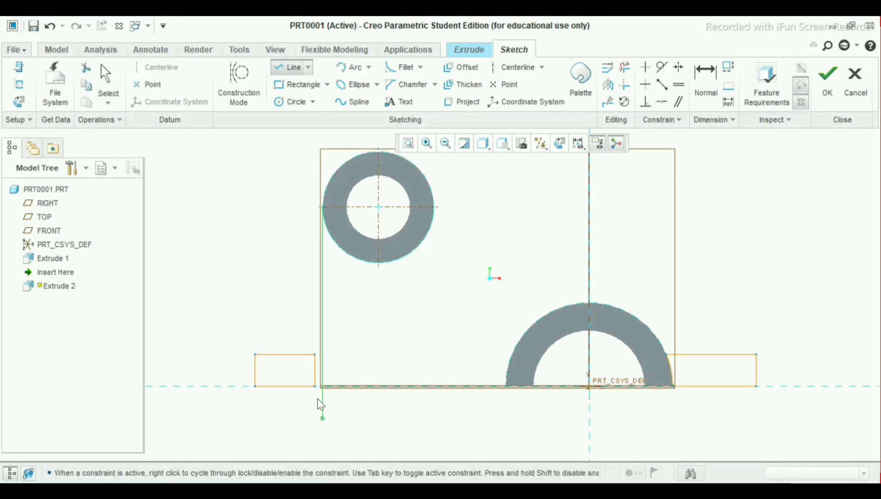
middle_click(304, 307)
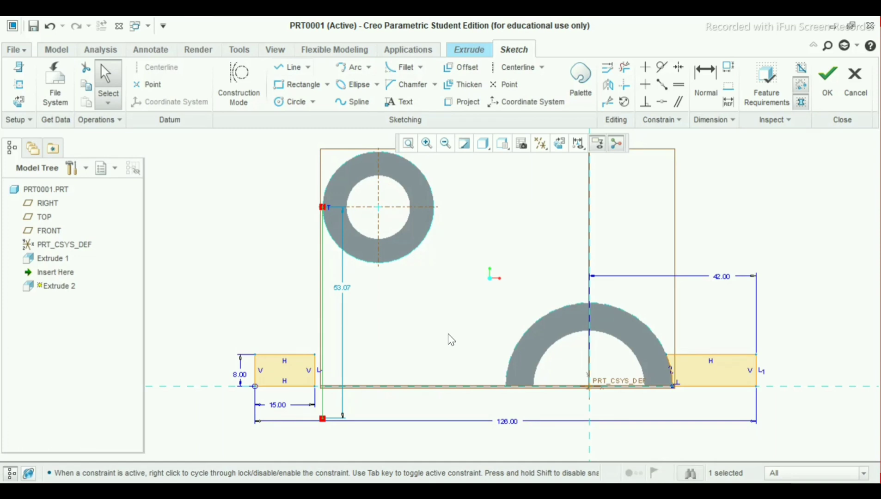
Step: Corner-trim the left flange's upper edge with the new vertical line so that they meet
left_click(624, 84)
left_click(280, 387)
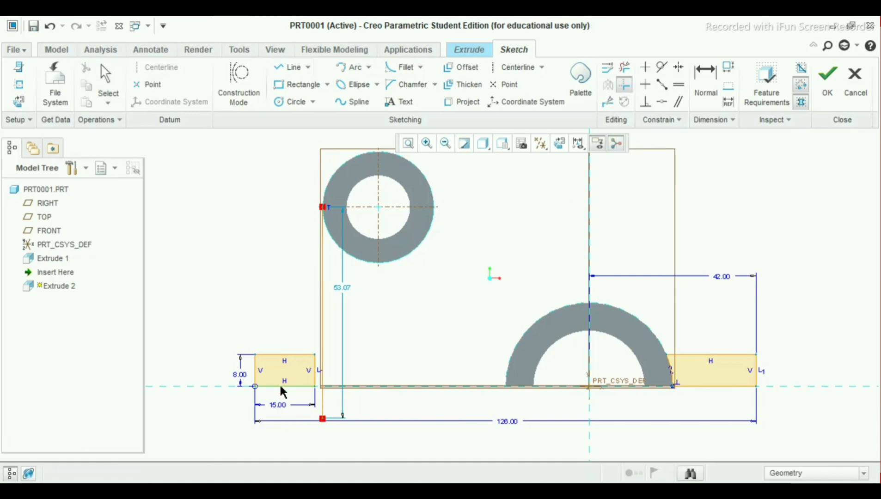
left_click(289, 389)
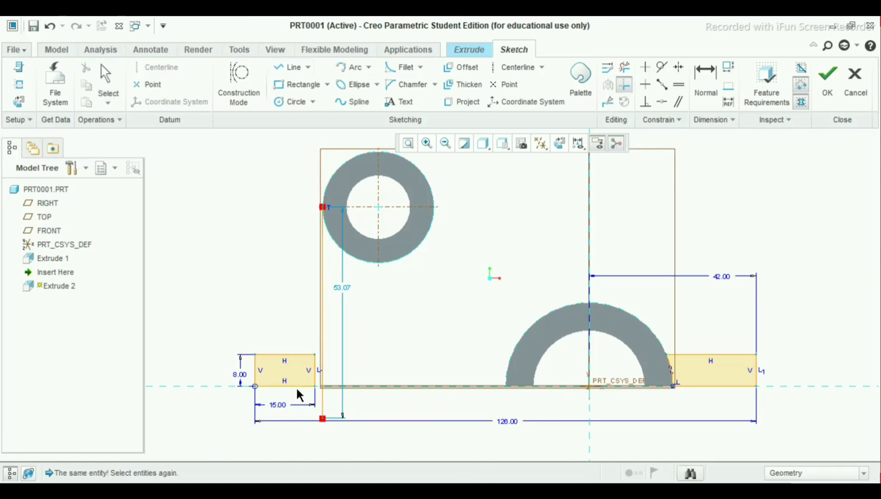
left_click(320, 384)
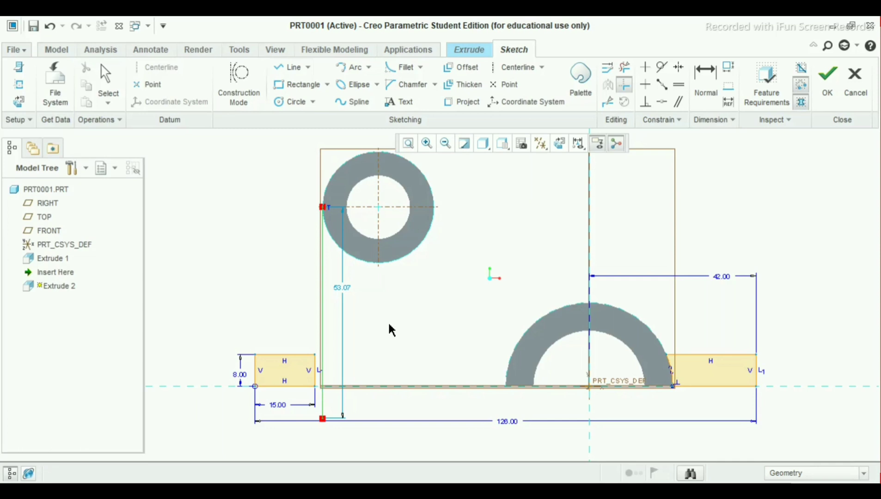
left_click(309, 355)
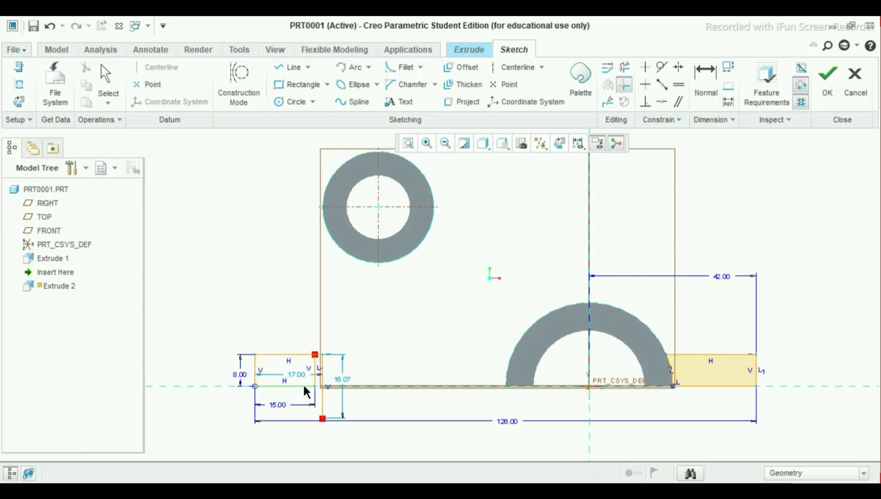
middle_click(382, 338)
scroll(354, 344, "up", 4)
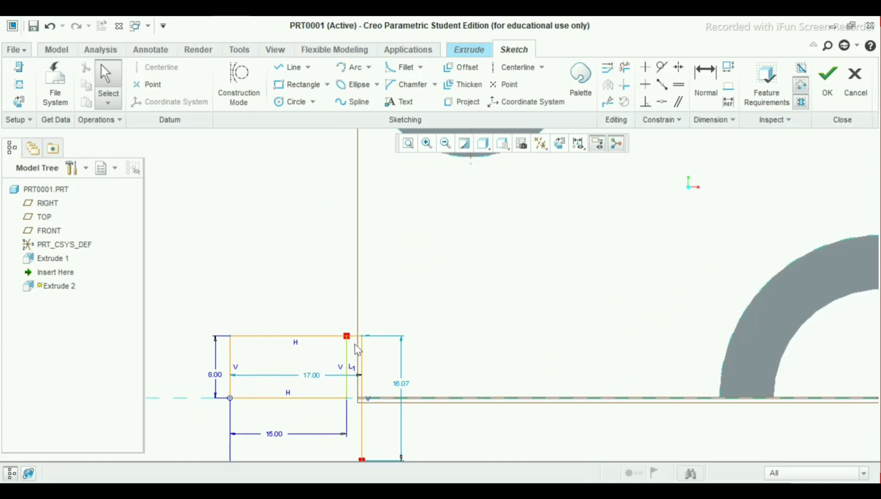
scroll(380, 345, "down", 3)
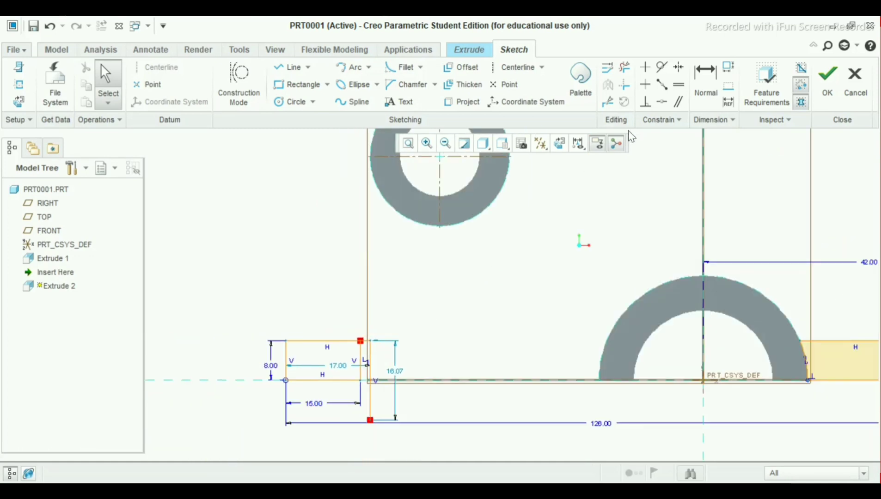
Step: Trim away the left flange's old inner side next to the vertical line
left_click(625, 67)
scroll(392, 393, "up", 2)
scroll(392, 395, "up", 2)
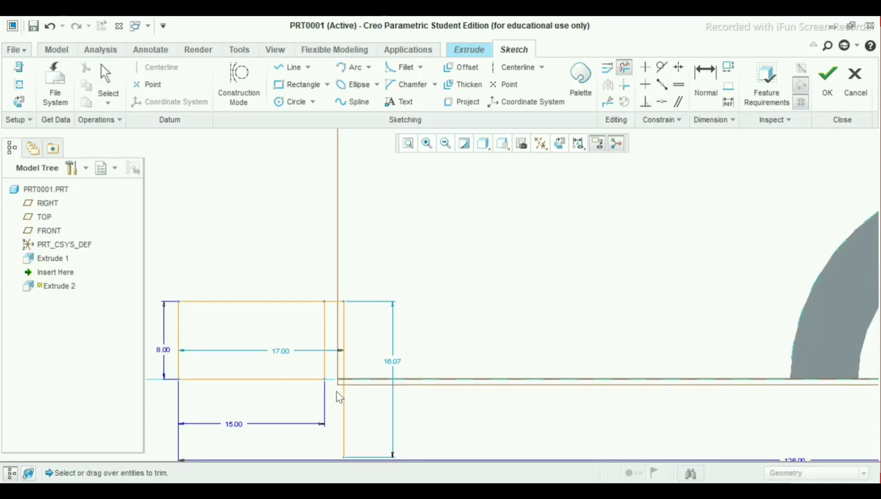
left_click(325, 353)
middle_click(459, 304)
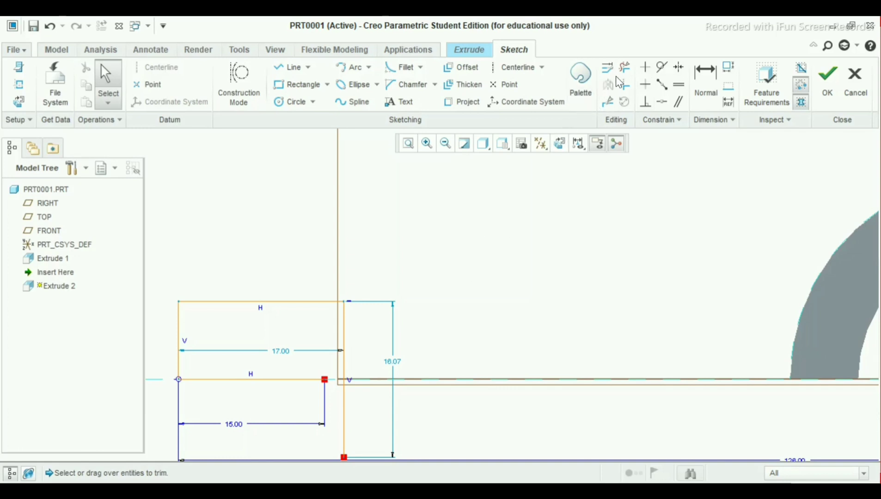
Step: Corner-trim the left flange's lower edge with the vertical line's lower part, extending the edge to it
left_click(625, 85)
left_click(274, 379)
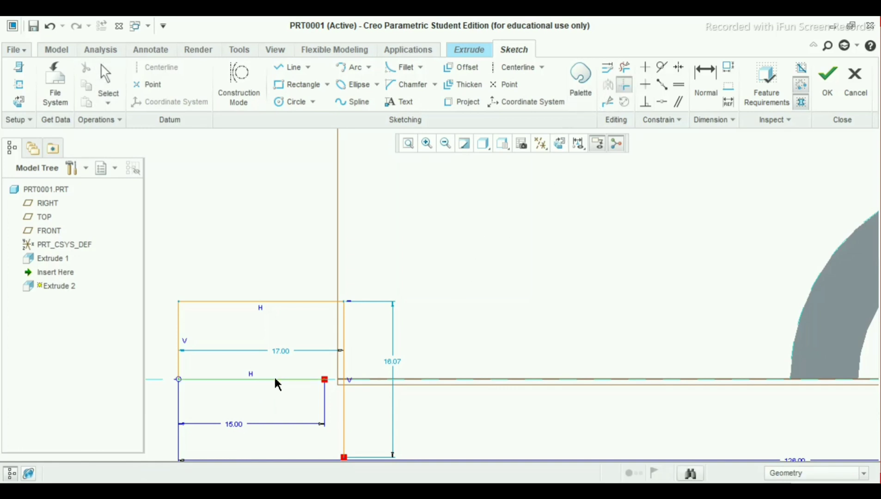
middle_click(318, 400)
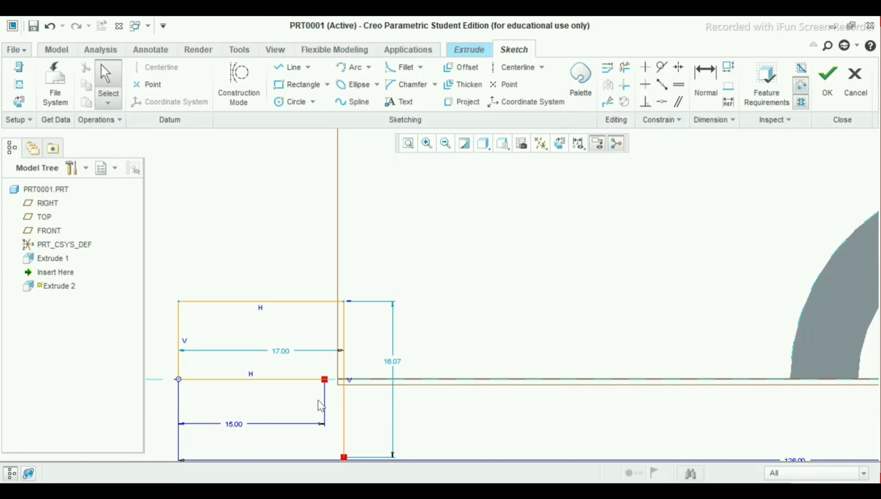
left_click(627, 87)
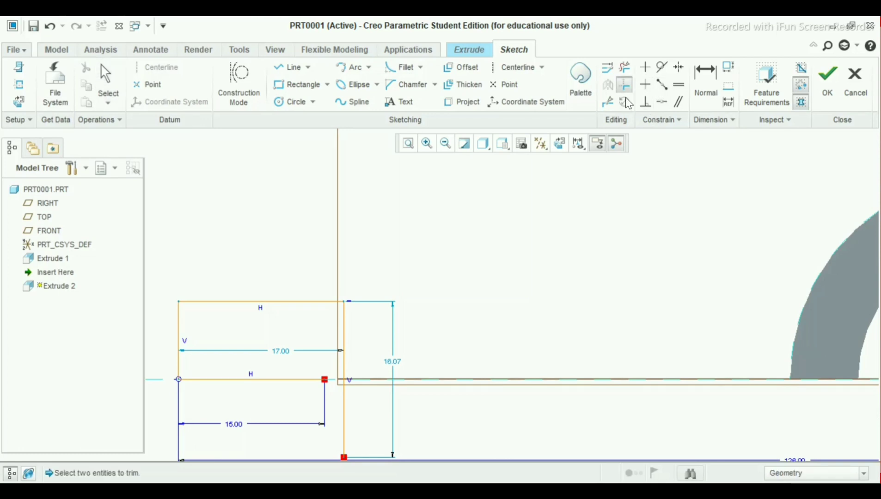
left_click(326, 380)
left_click(343, 381)
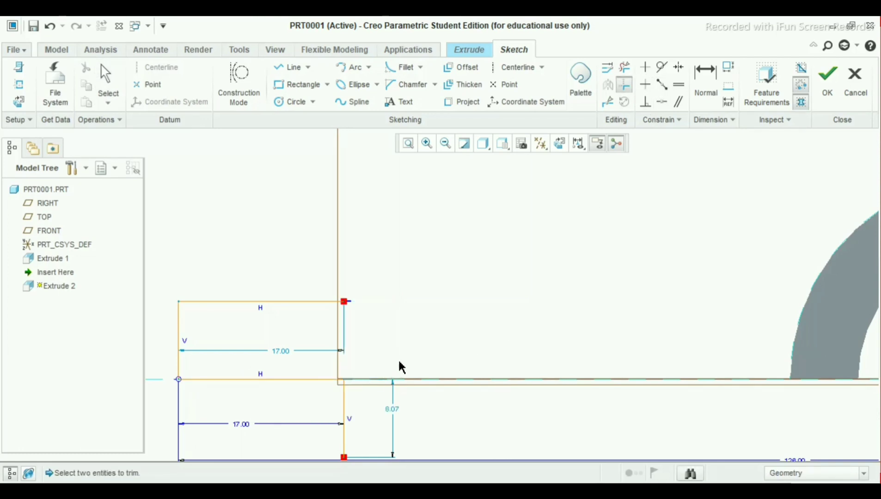
middle_click(413, 330)
Step: Draw a vertical line closing the left flange's inner side between the ends of its upper and lower edges
scroll(412, 332, "up", 3)
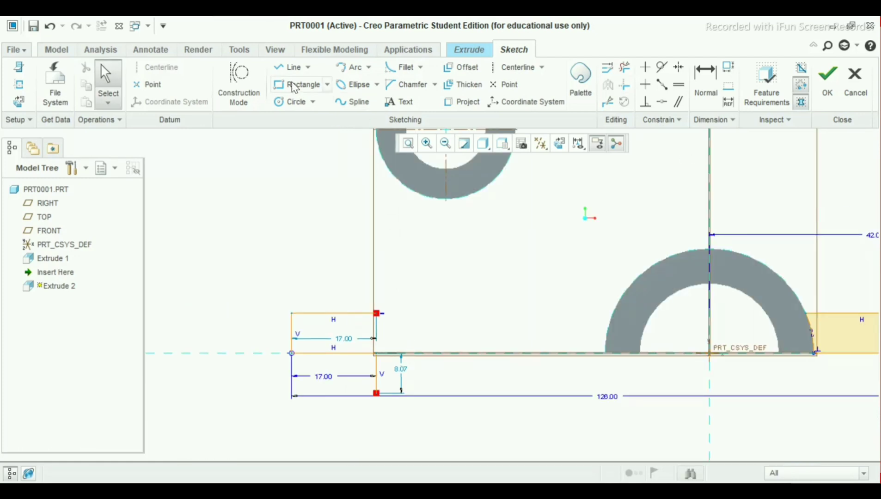
left_click(291, 67)
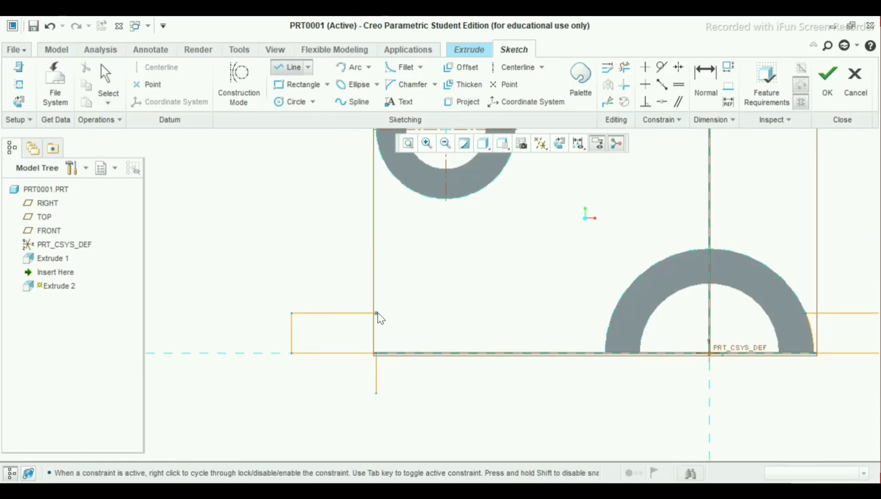
middle_click(376, 355)
middle_click(377, 355)
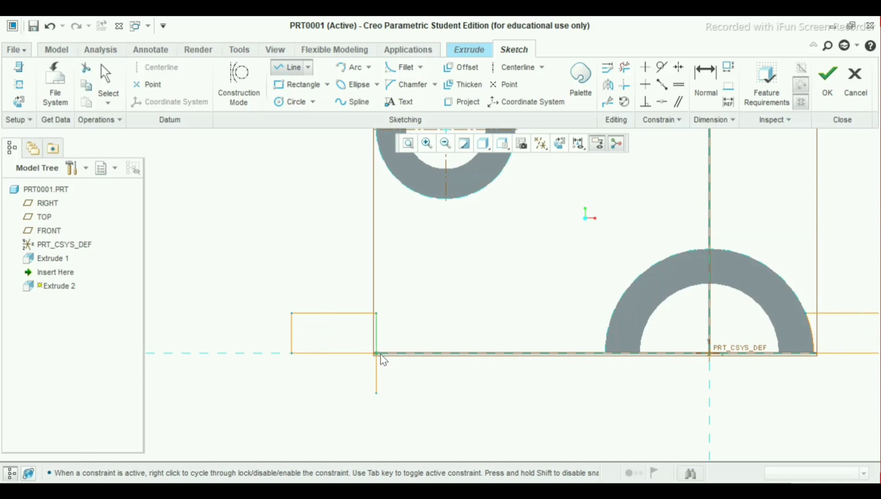
Step: Trim away the leftover vertical line segment below the left flange
left_click(625, 68)
left_click_drag(358, 364, 391, 381)
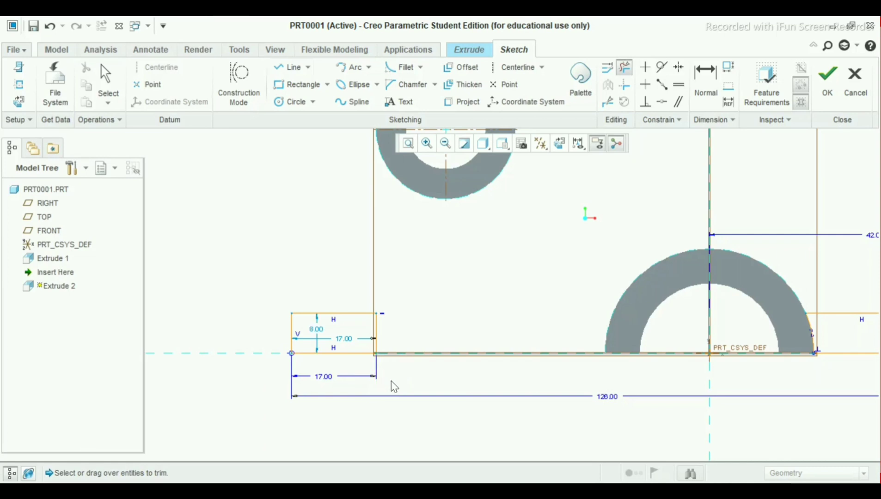
scroll(606, 397, "down", 4)
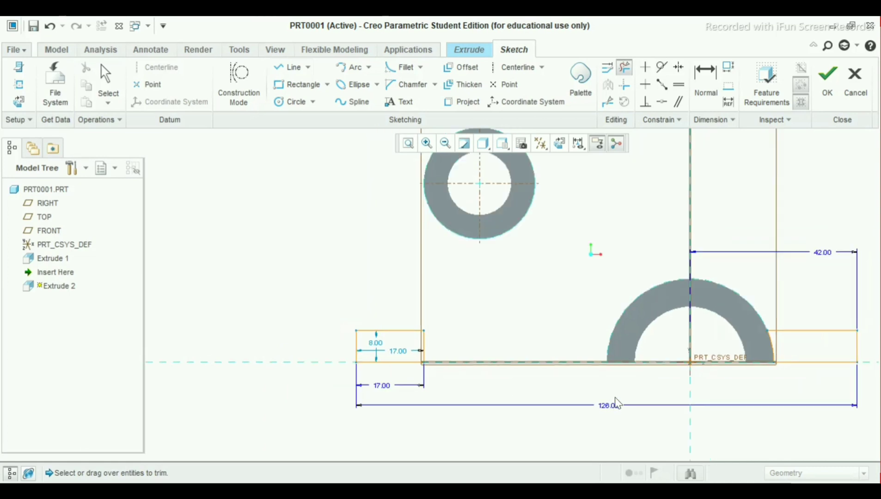
middle_click(567, 347)
Step: Move the left flange's 8 mm height dimension outside the rectangle, beyond its outer side
scroll(561, 353, "up", 2)
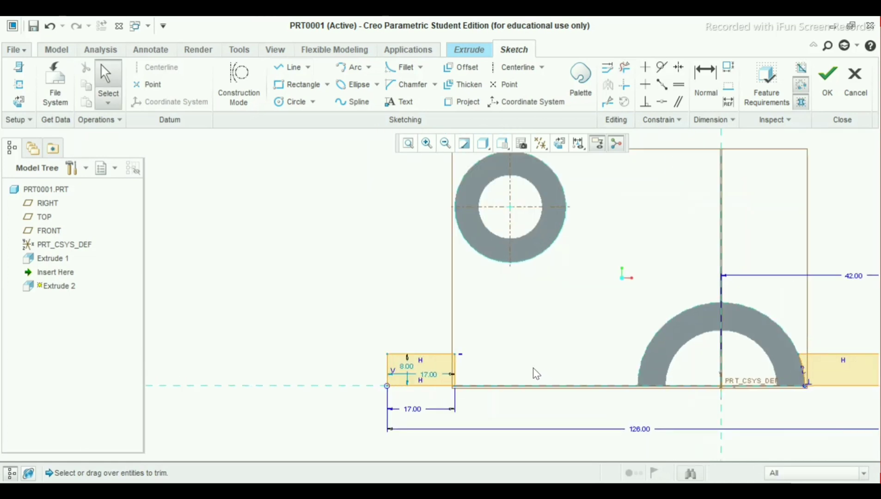
left_click_drag(406, 367, 371, 370)
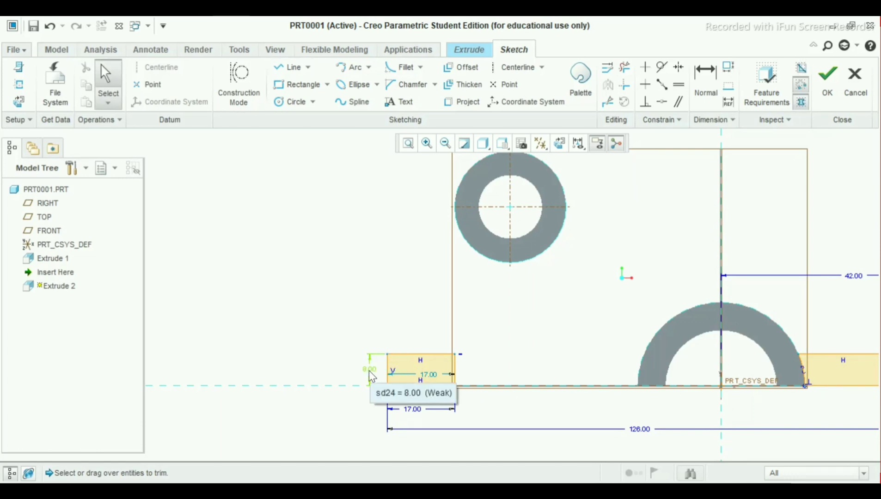
scroll(410, 393, "up", 2)
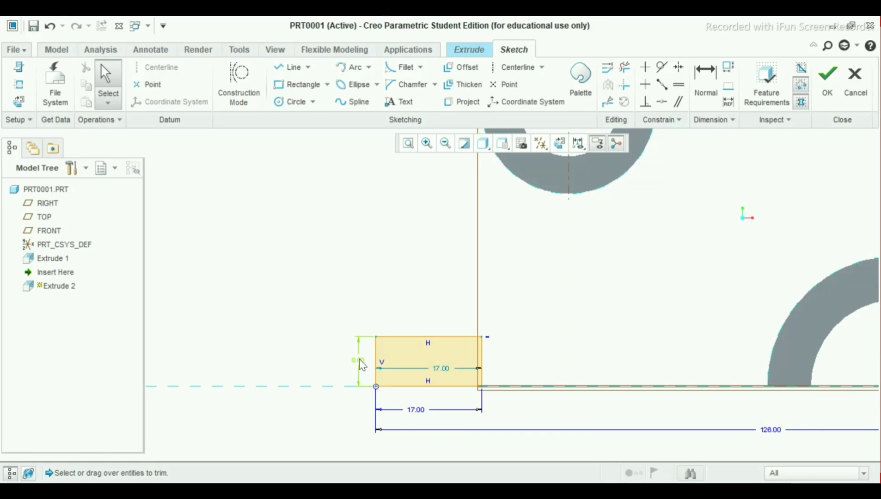
right_click(359, 359)
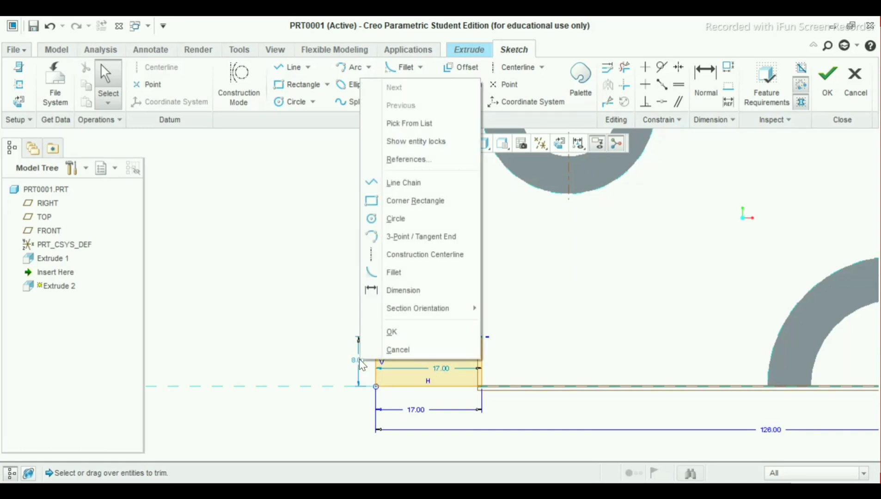
left_click(311, 320)
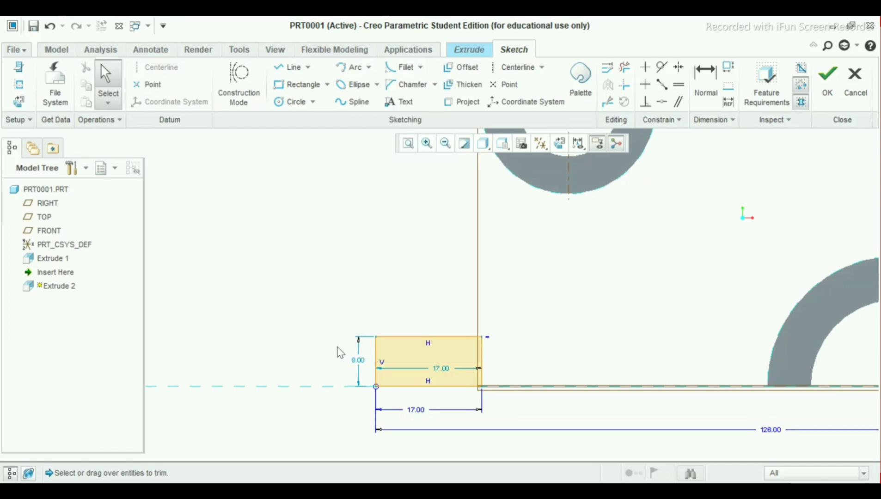
Step: Make the left flange's 8 mm height dimension strong and finish the flange sketch
left_click(357, 362)
right_click(356, 362)
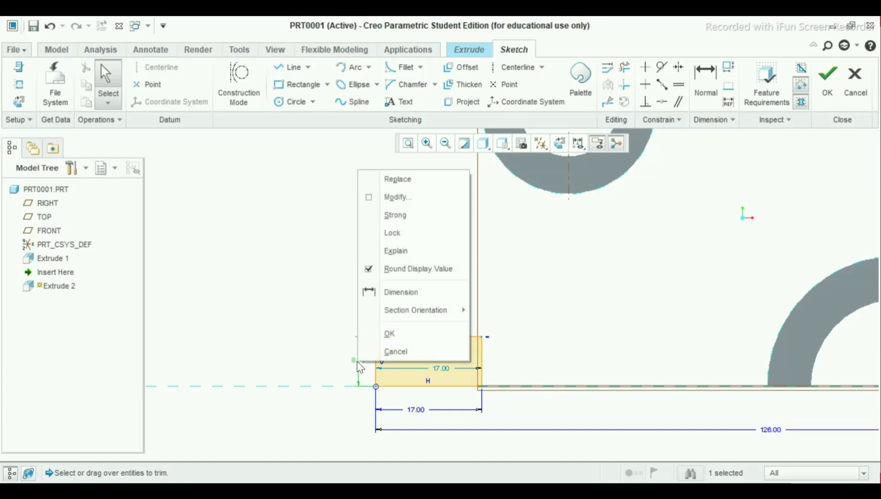
left_click(380, 217)
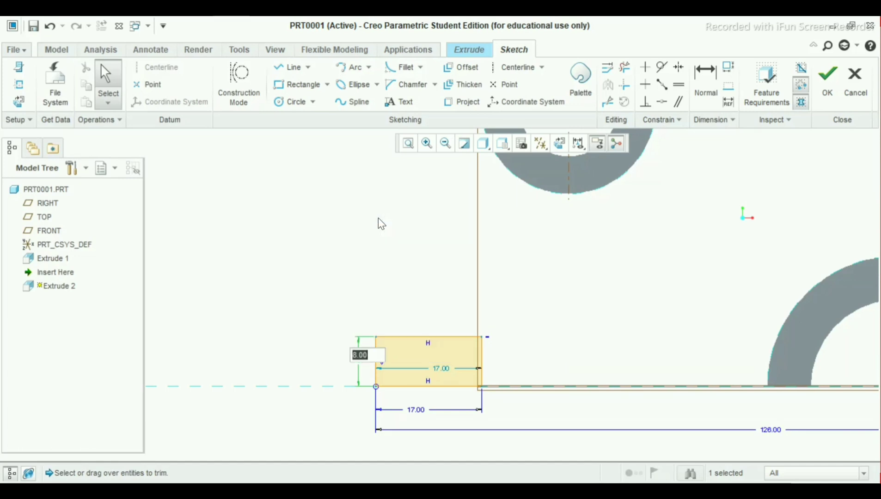
key("Return")
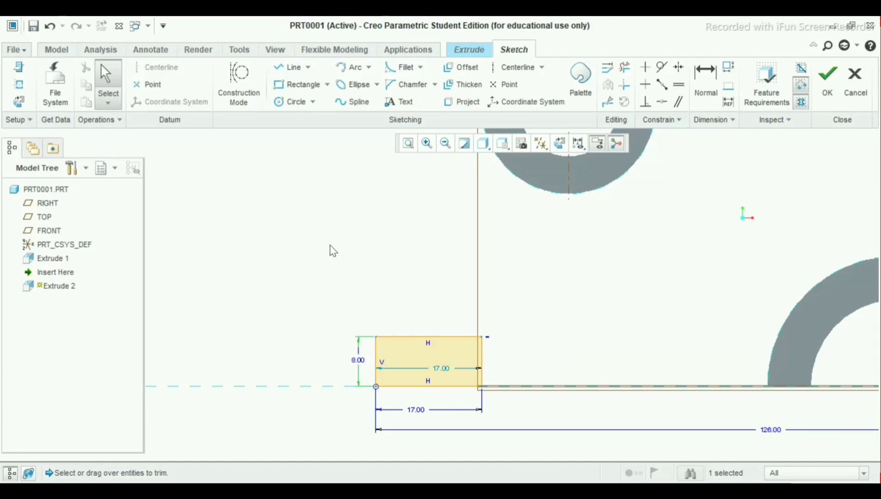
scroll(407, 402, "down", 3)
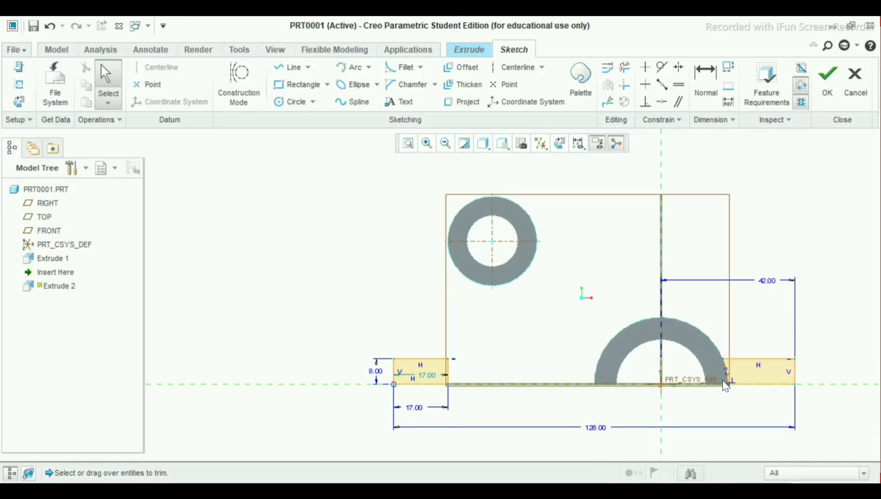
left_click(831, 94)
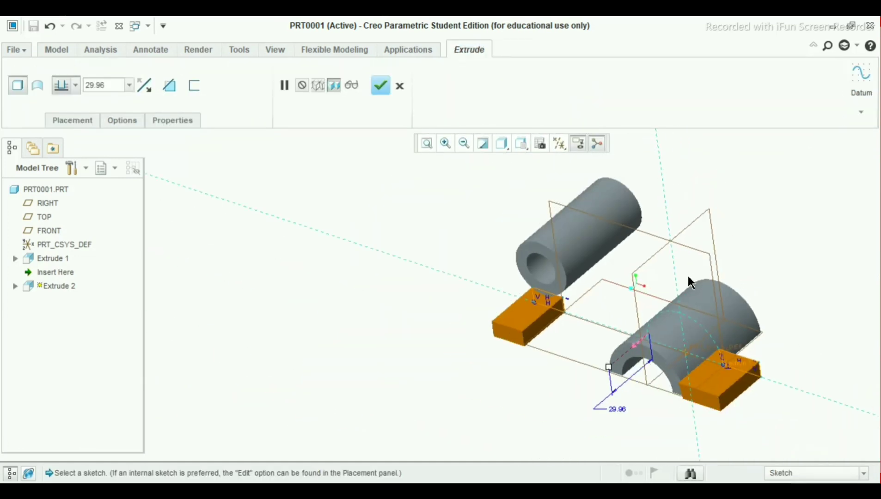
Step: Extrude the two side flanges symmetrically about the sketch plane to a depth of 46 mm
left_click(76, 85)
left_click(68, 128)
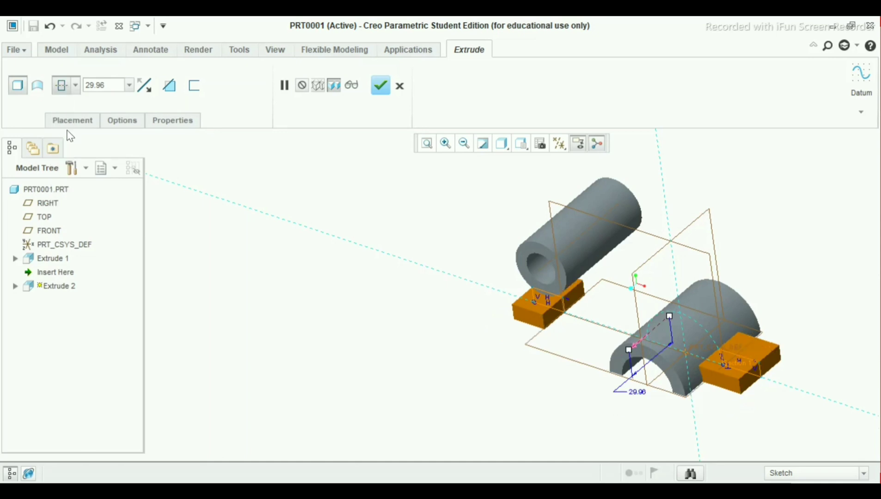
left_click(108, 86)
left_click(109, 87)
double_click(96, 85)
type("46")
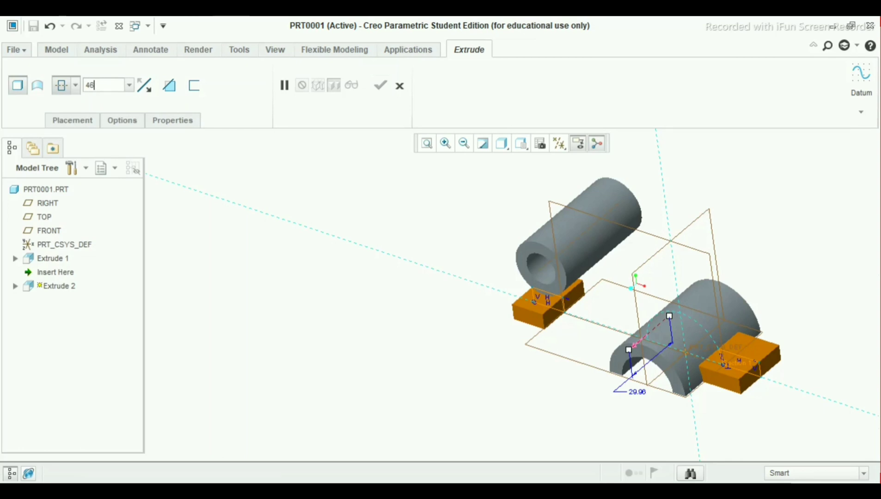
key("Return")
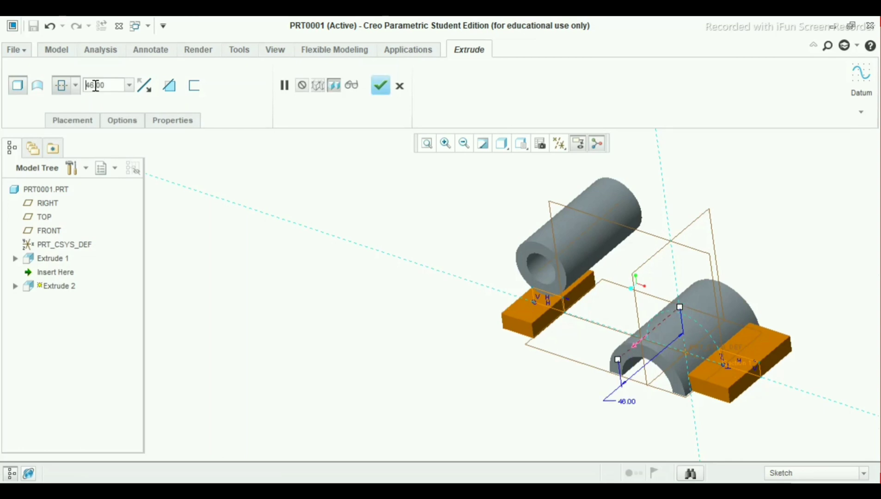
left_click(380, 85)
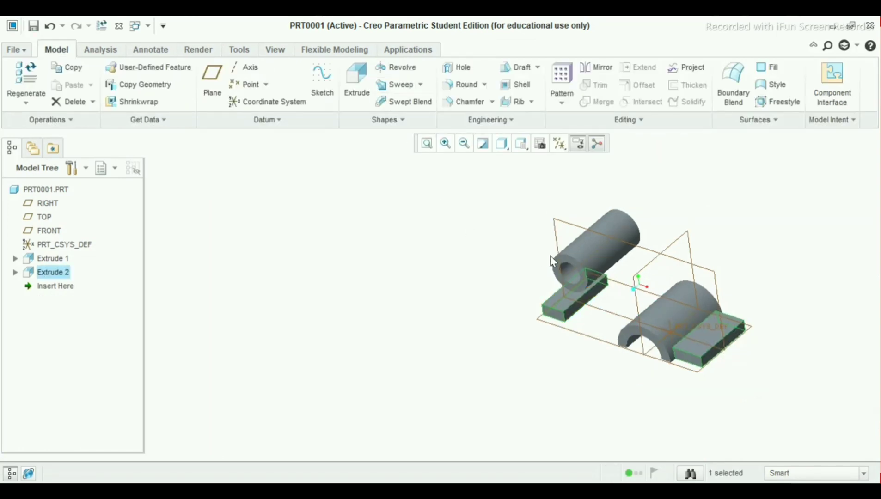
Step: Create a datum plane offset 28 mm upward from the TOP plane
scroll(668, 273, "down", 4)
middle_click_drag(670, 282, 696, 292)
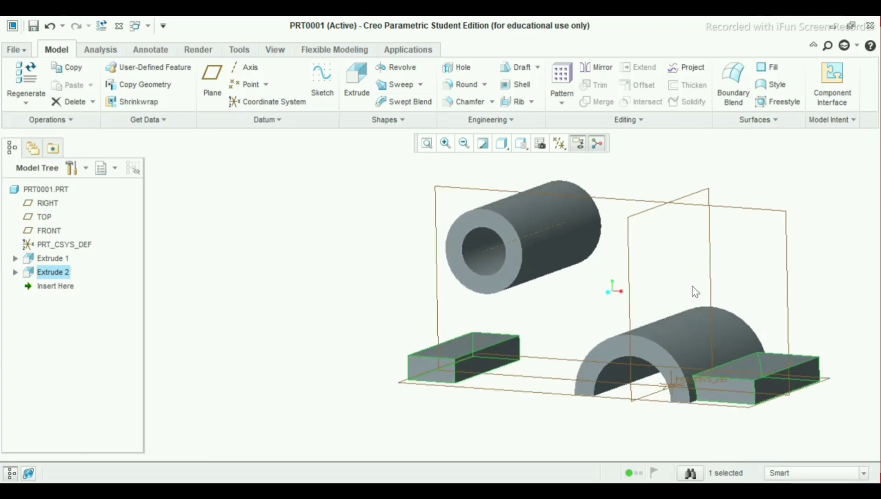
middle_click_drag(635, 403, 628, 365)
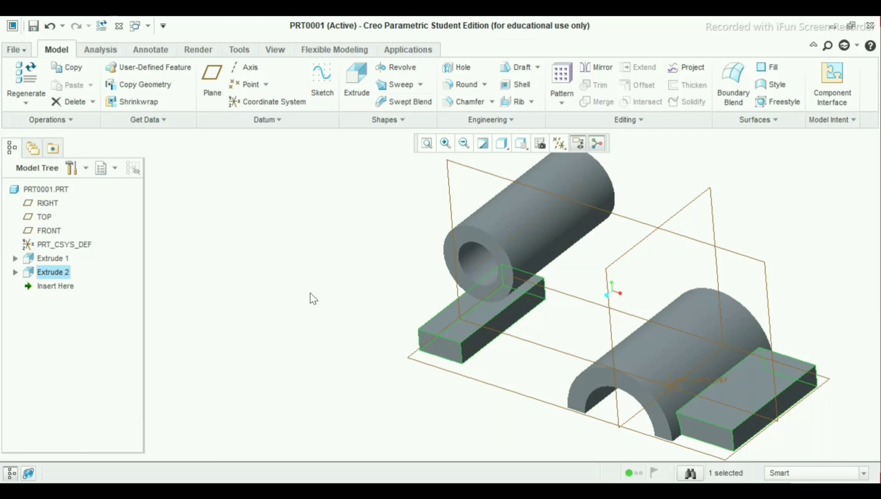
left_click(212, 92)
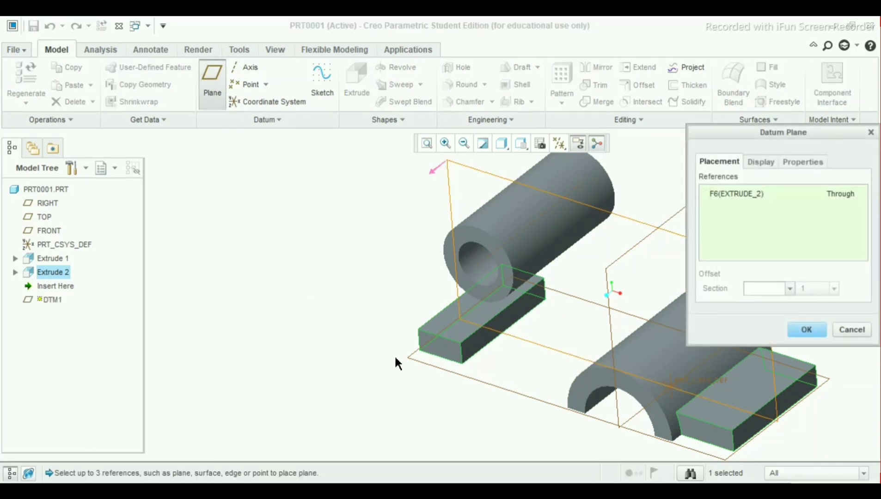
left_click(478, 381)
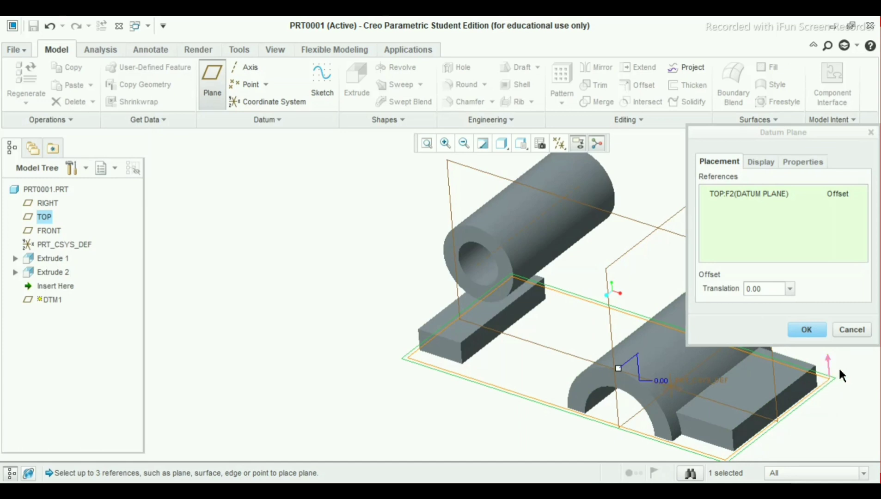
double_click(767, 287)
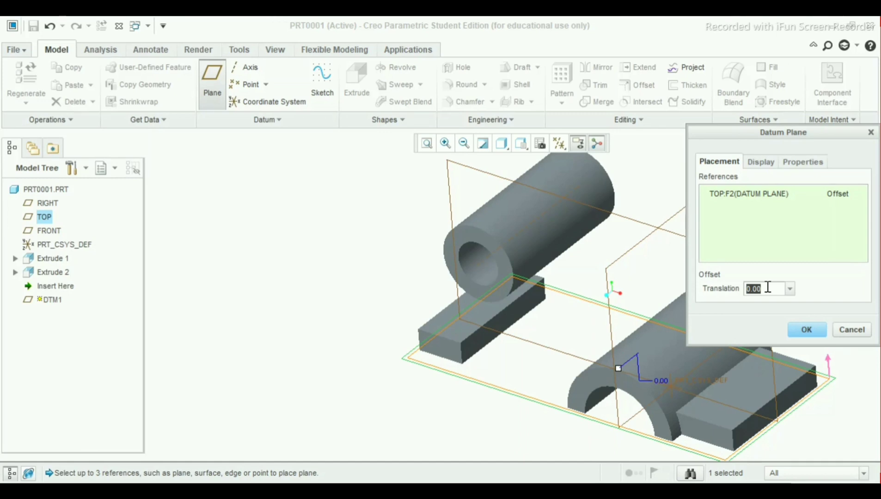
type("28")
key("Return")
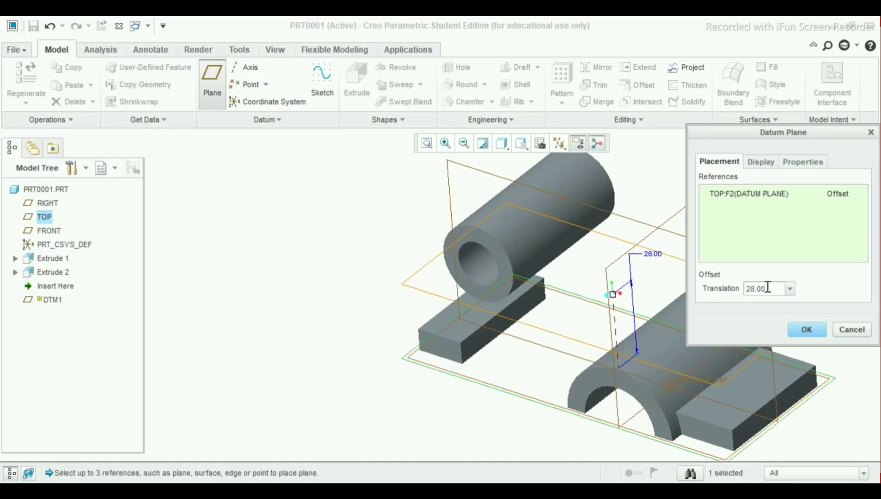
left_click(806, 330)
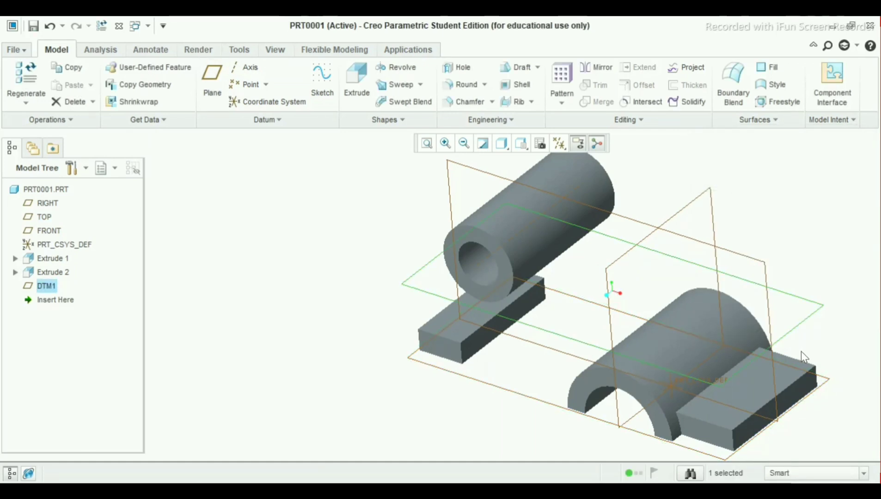
Step: Start an extrusion on the new offset datum plane and sketch a circle about 25.6 mm in diameter centred on the origin
left_click(846, 305)
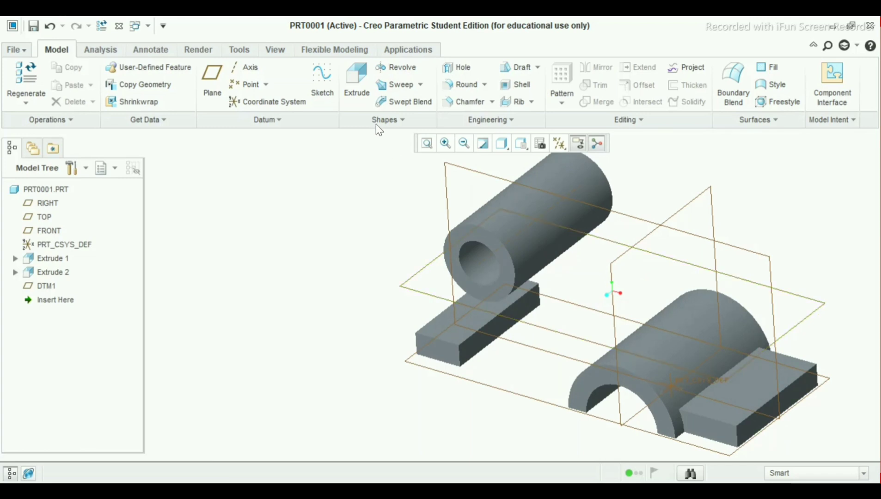
left_click(790, 294)
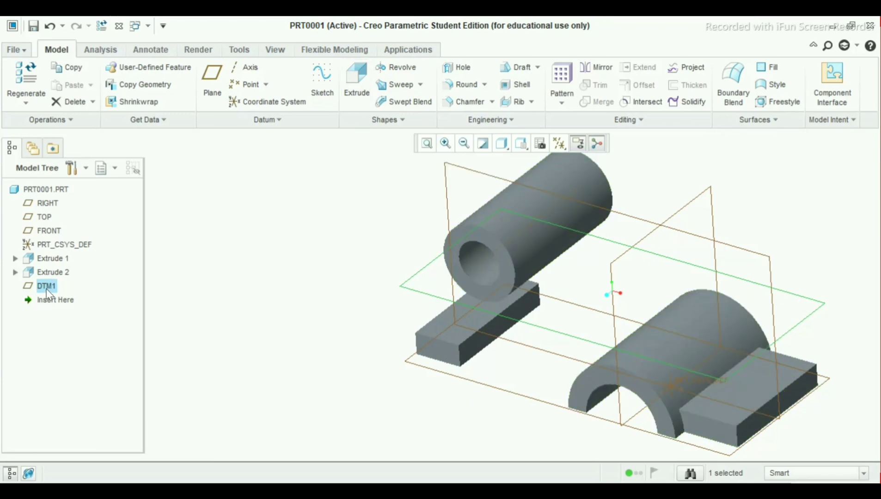
left_click(361, 86)
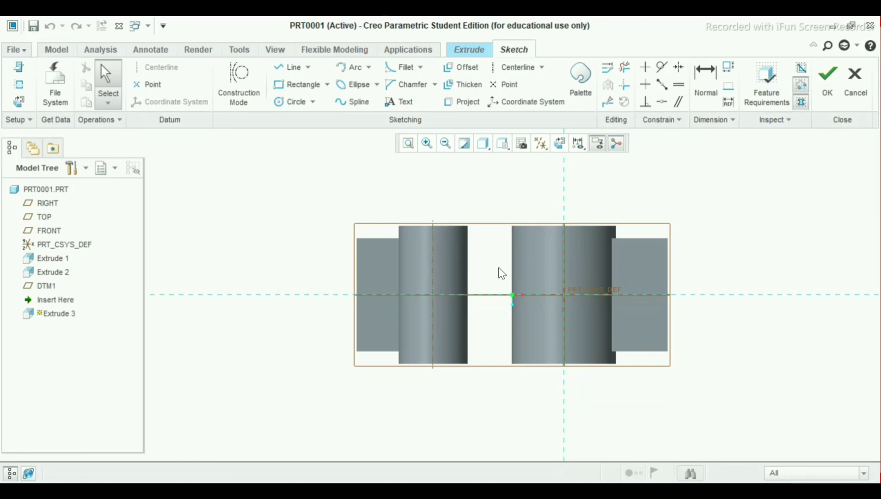
scroll(538, 291, "down", 2)
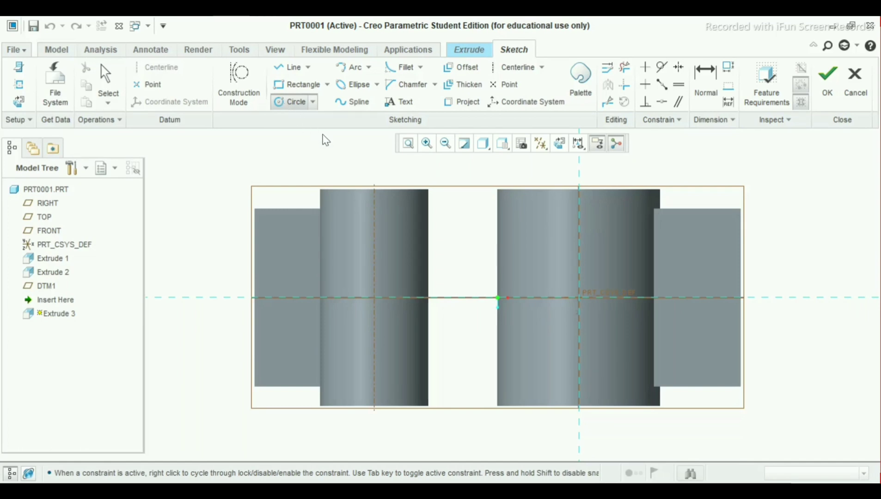
left_click(579, 298)
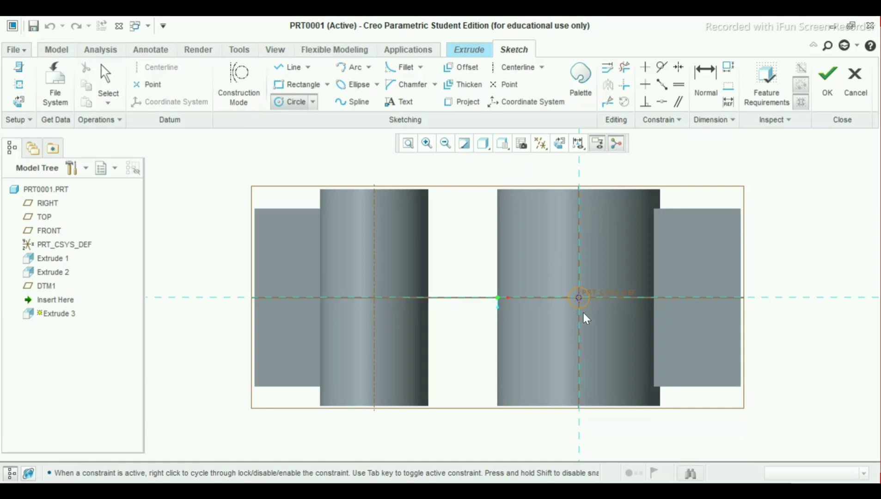
left_click(593, 346)
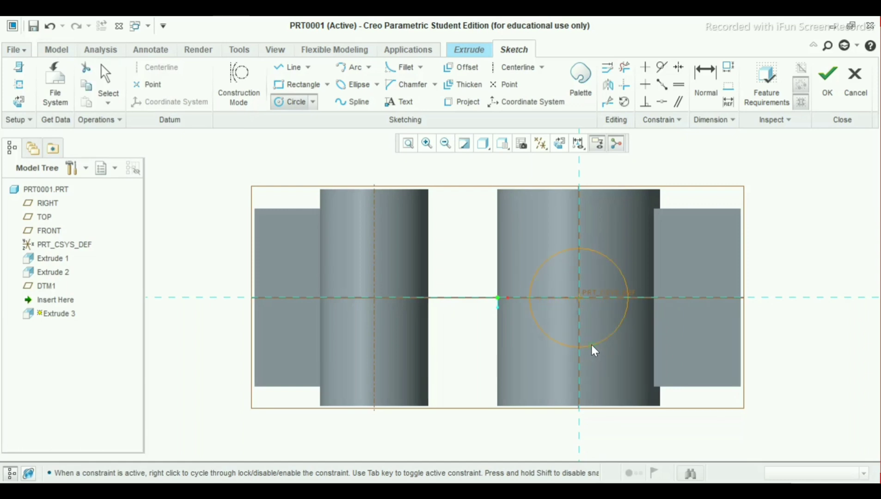
middle_click(781, 344)
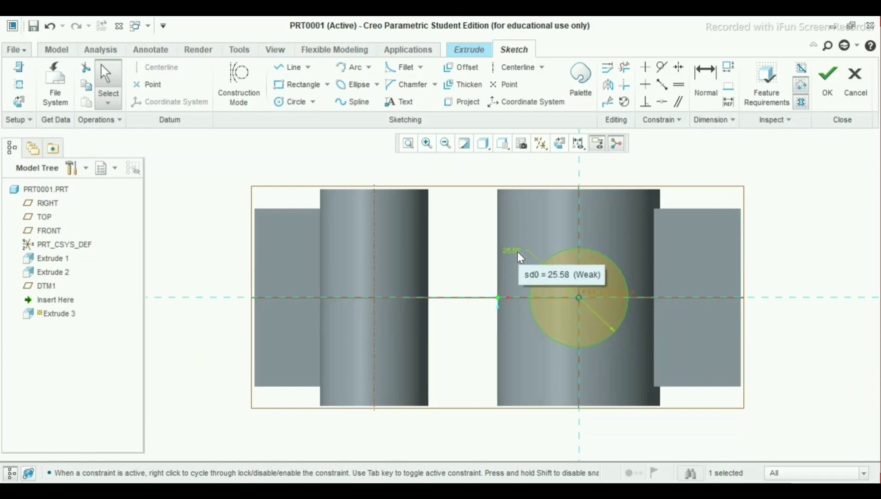
Step: Move the circle's diameter dimension off the half ring and set the diameter to 22 mm
left_click_drag(518, 253, 488, 265)
double_click(479, 265)
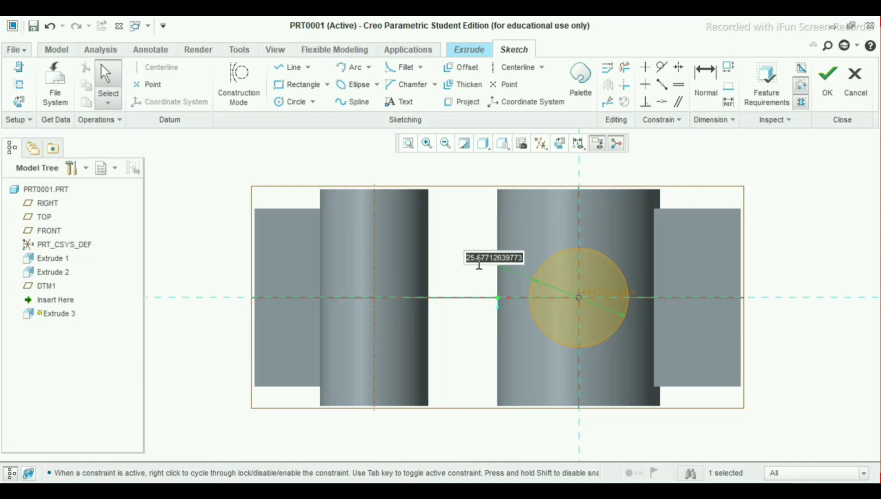
type("22")
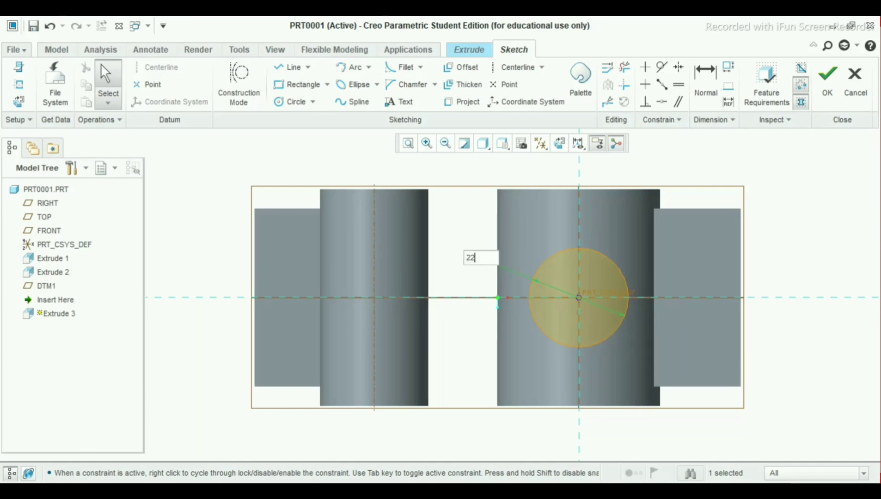
key("Return")
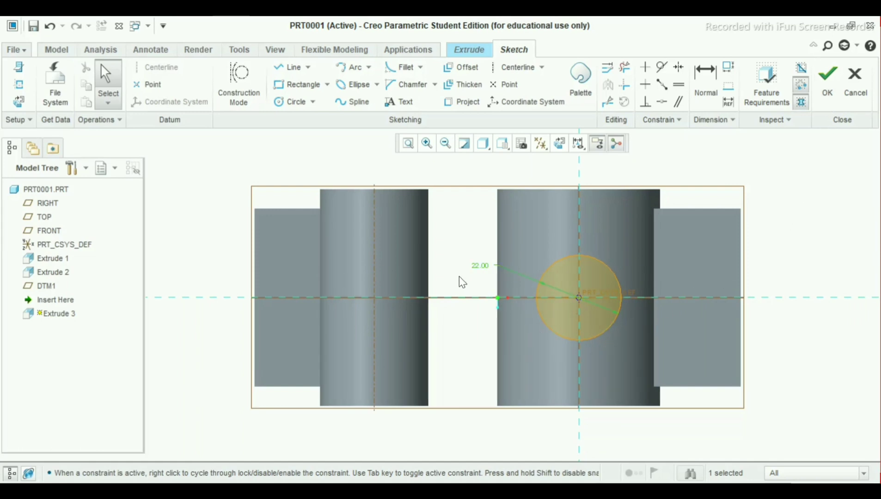
left_click(462, 239)
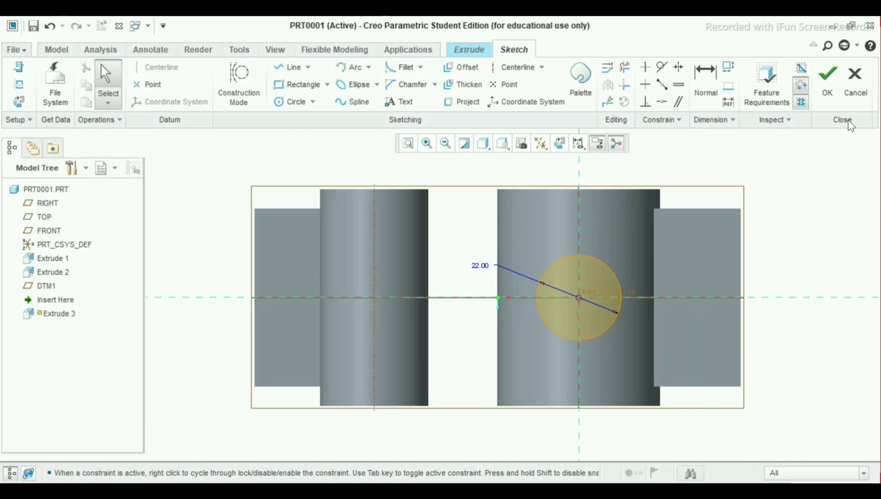
Step: Finish the circle sketch and reverse the extrusion direction so it runs down toward the half ring
left_click(827, 80)
mouse_move(779, 197)
middle_mouse_down()
mouse_move(721, 197)
mouse_move(752, 242)
mouse_move(741, 185)
mouse_move(699, 253)
middle_mouse_up()
scroll(609, 345, "up", 5)
mouse_move(609, 345)
middle_mouse_down()
mouse_move(601, 315)
mouse_move(584, 326)
mouse_move(600, 332)
middle_mouse_up()
scroll(600, 332, "down", 8)
scroll(601, 334, "up", 2)
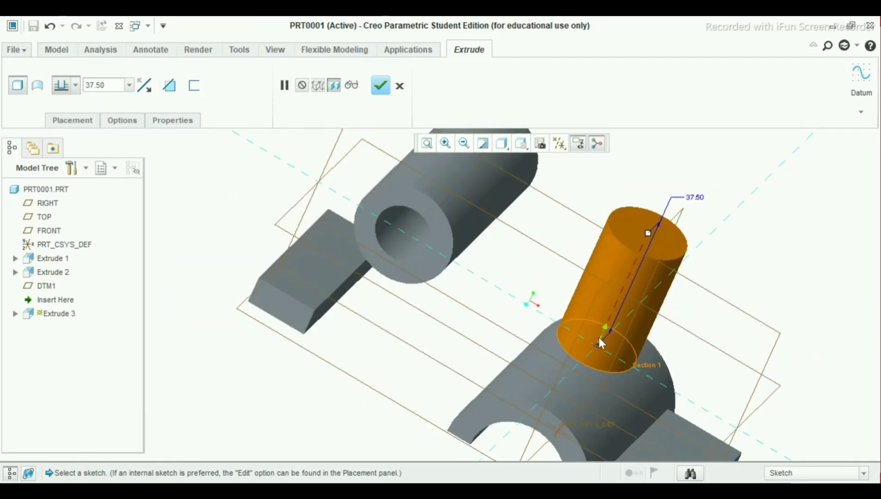
left_click(147, 93)
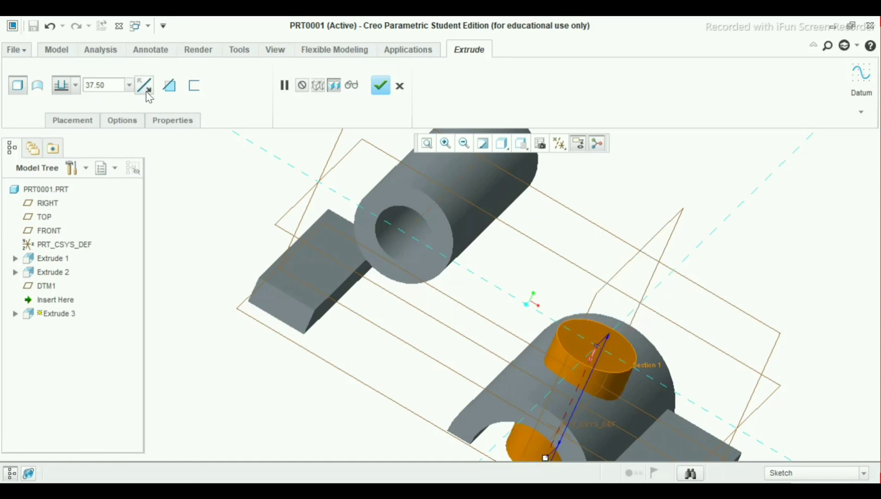
Step: Extrude the circular boss to the selected outer cylindrical surface of the half ring and complete the feature
left_click(75, 85)
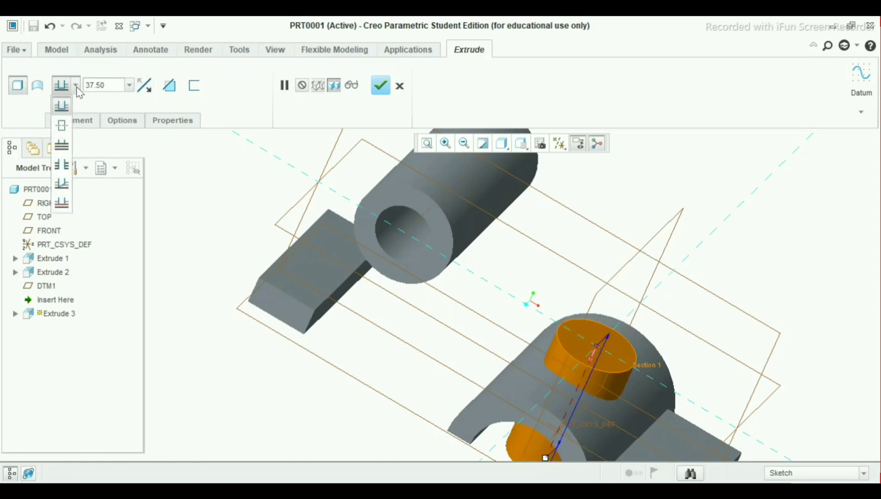
left_click(62, 204)
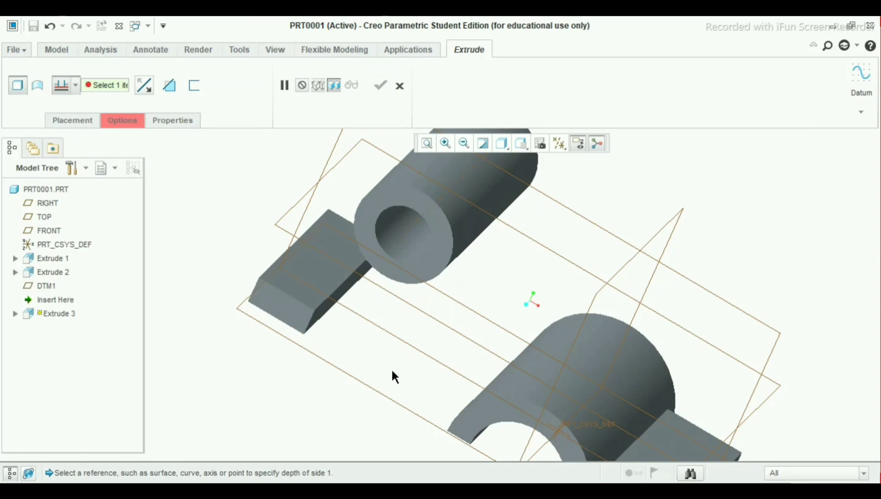
scroll(602, 385, "up", 2)
scroll(600, 407, "down", 1)
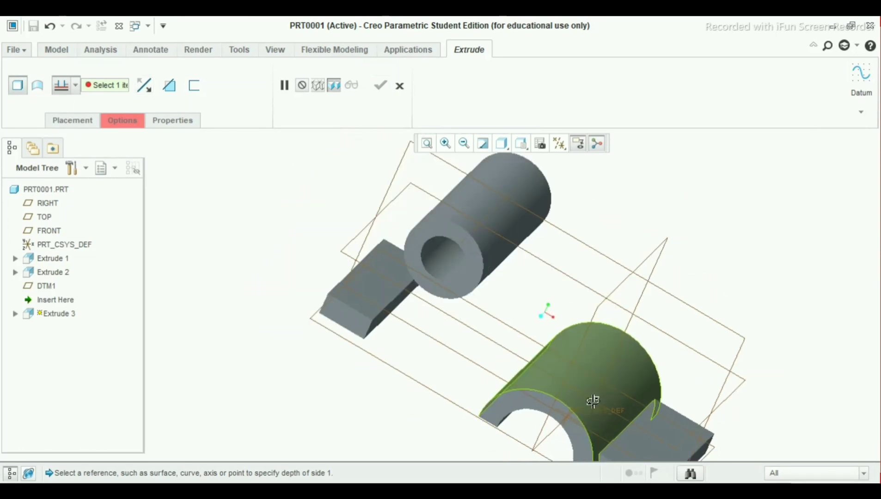
mouse_move(593, 402)
middle_mouse_down()
mouse_move(584, 393)
mouse_move(583, 405)
mouse_move(607, 373)
mouse_move(590, 405)
mouse_move(600, 316)
mouse_move(586, 411)
mouse_move(587, 392)
middle_mouse_up()
left_click(583, 404)
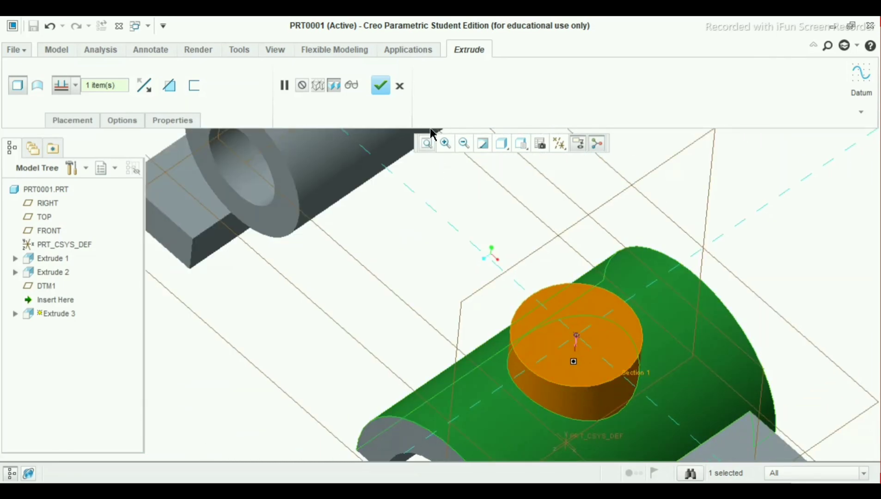
left_click(384, 84)
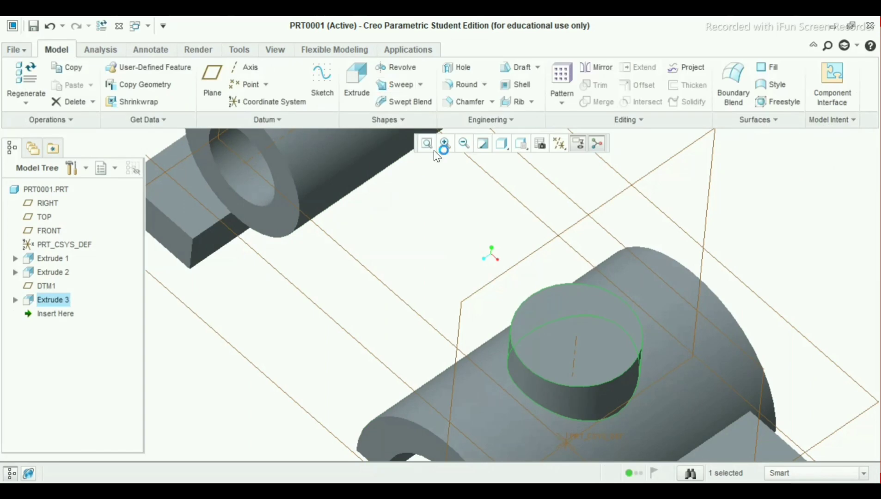
scroll(666, 278, "down", 5)
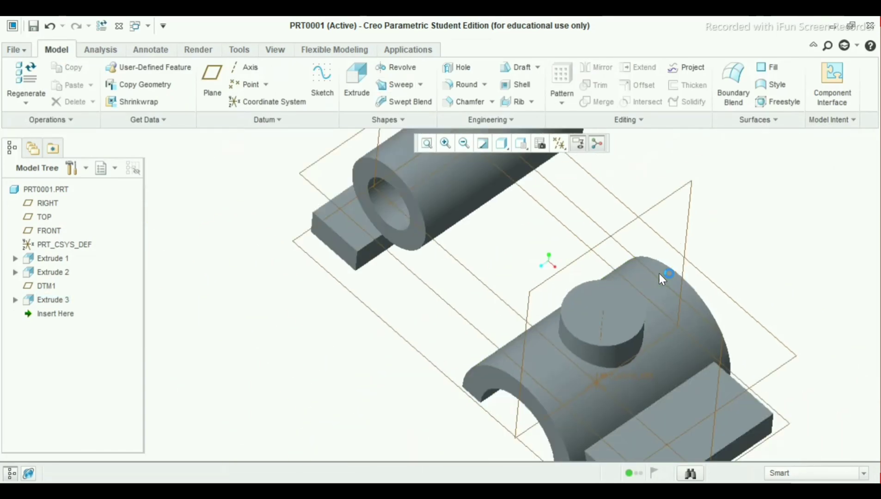
Step: Start an extrusion on the boss's top face and sketch a circle about 14.2 mm in diameter centred on the origin
scroll(649, 299, "up", 3)
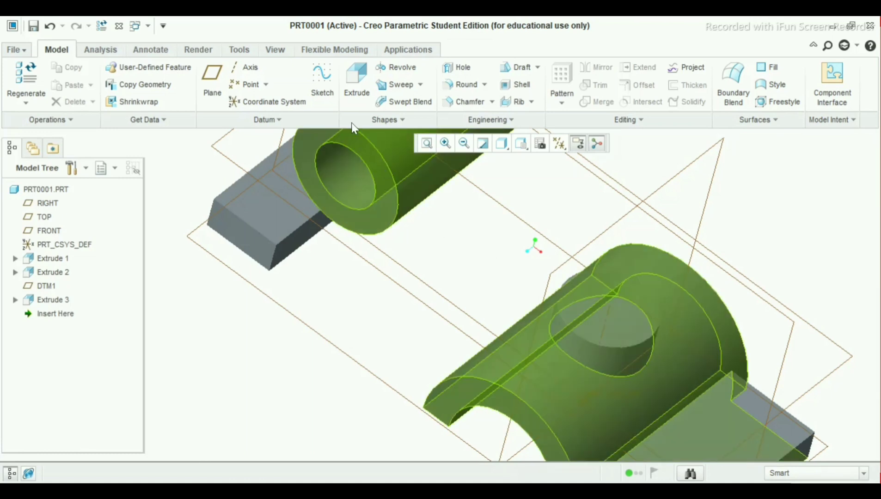
left_click(357, 93)
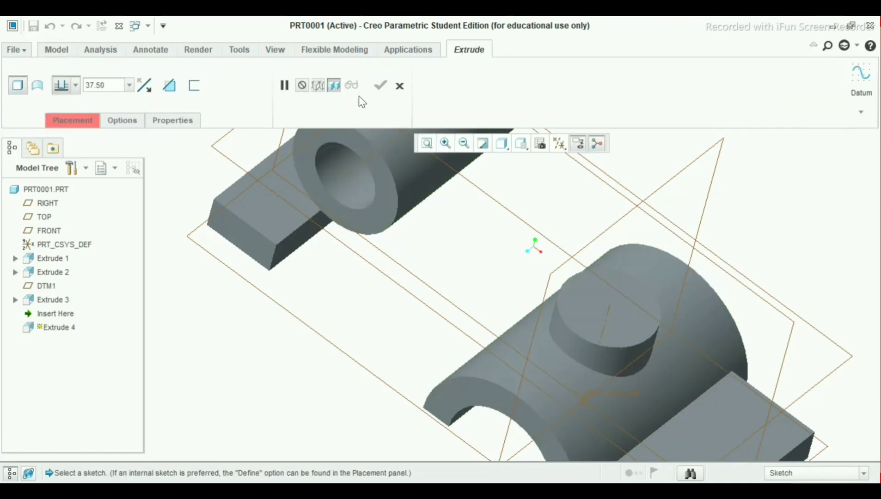
left_click(597, 330)
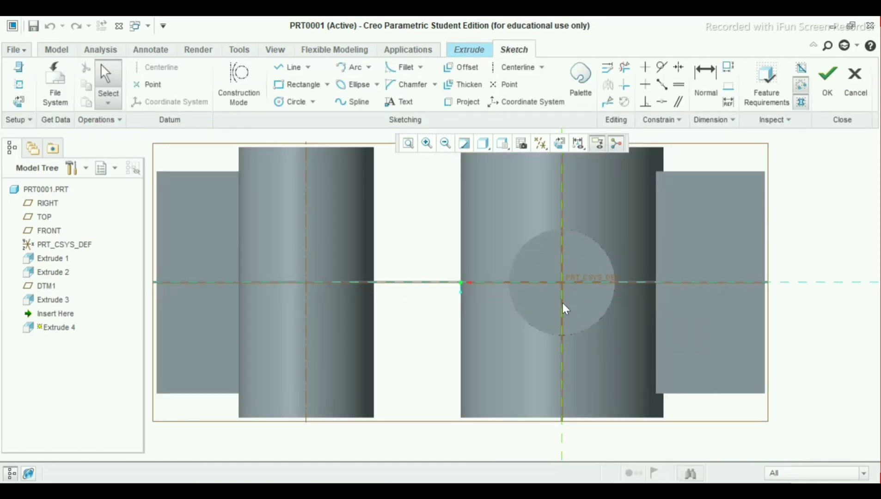
left_click(287, 103)
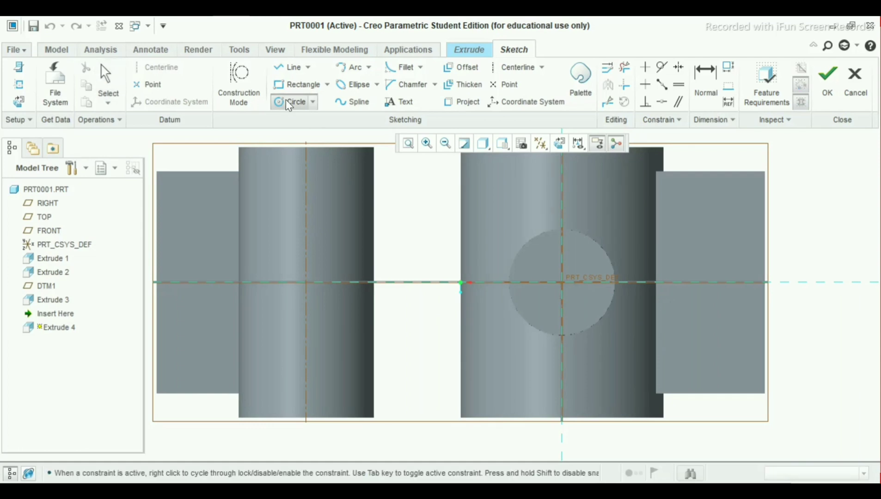
left_click(562, 283)
left_click(573, 321)
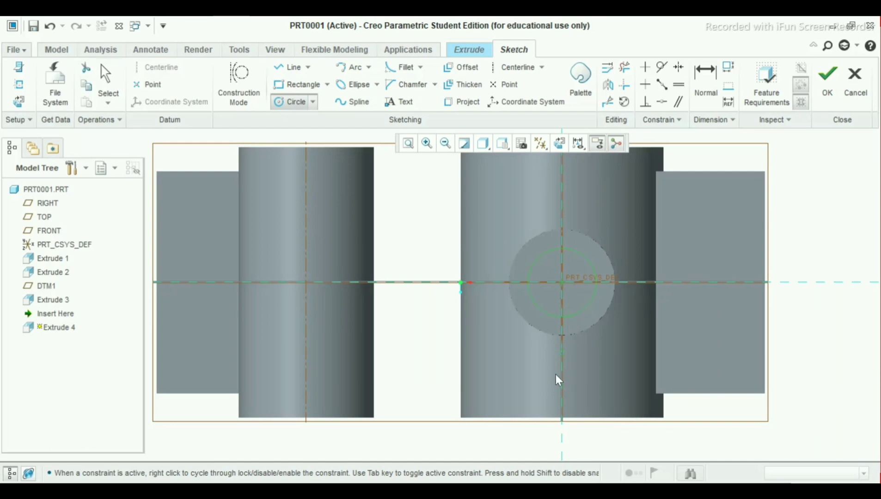
middle_click(429, 385)
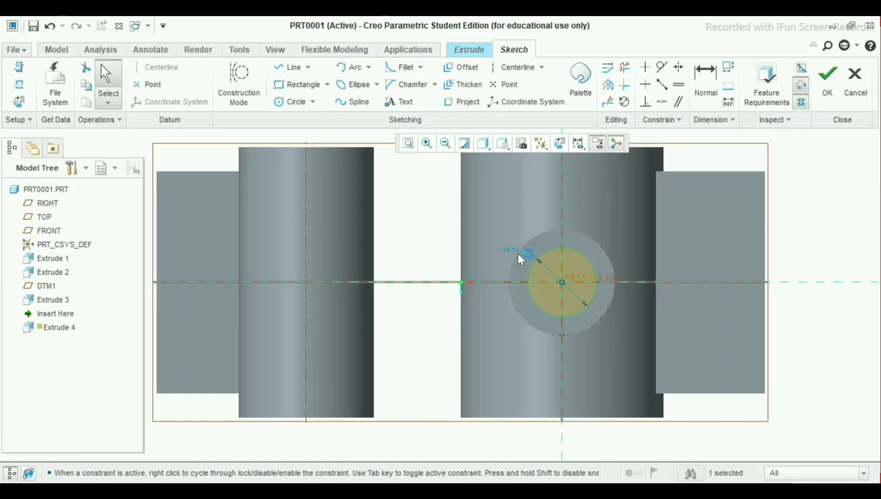
Step: Move the circle's diameter dimension clear of the half ring and set the diameter to 12 mm
left_click_drag(512, 251, 456, 244)
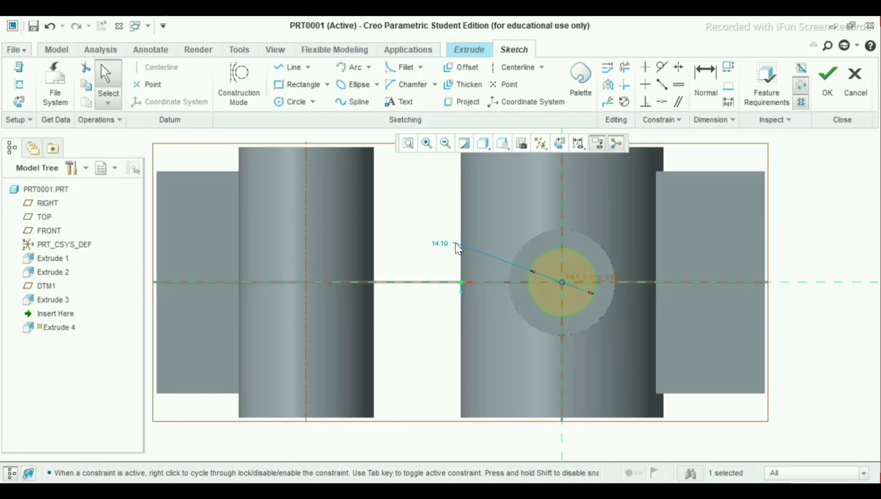
double_click(441, 245)
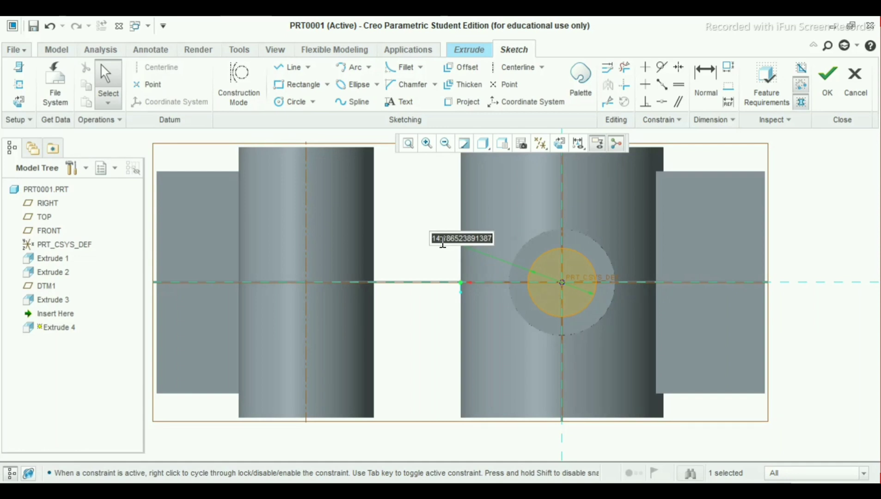
type("12")
key("Return")
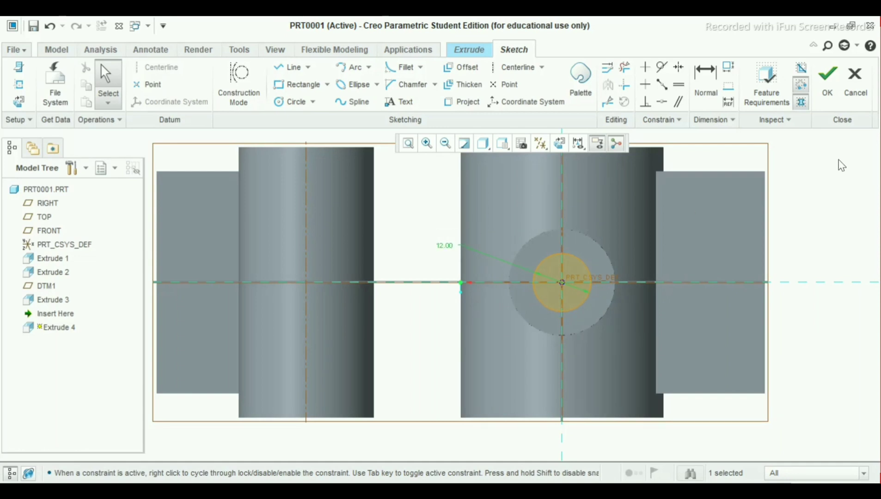
left_click(741, 245)
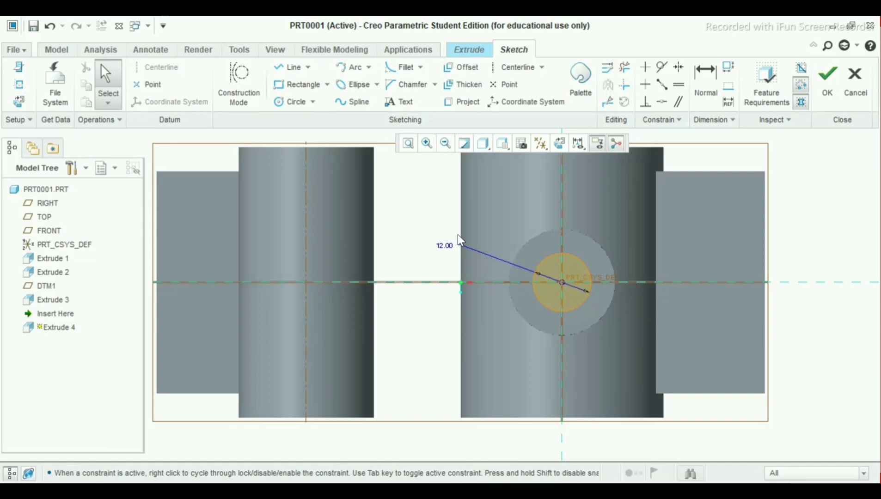
Step: Finish the circle sketch and reverse the extrusion direction so it cuts down into the boss
left_click(827, 76)
middle_click_drag(620, 245, 574, 254)
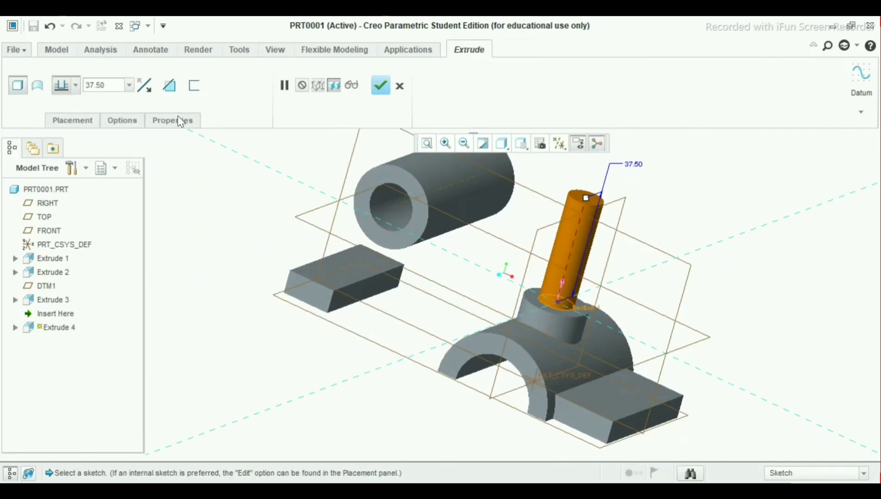
left_click(147, 92)
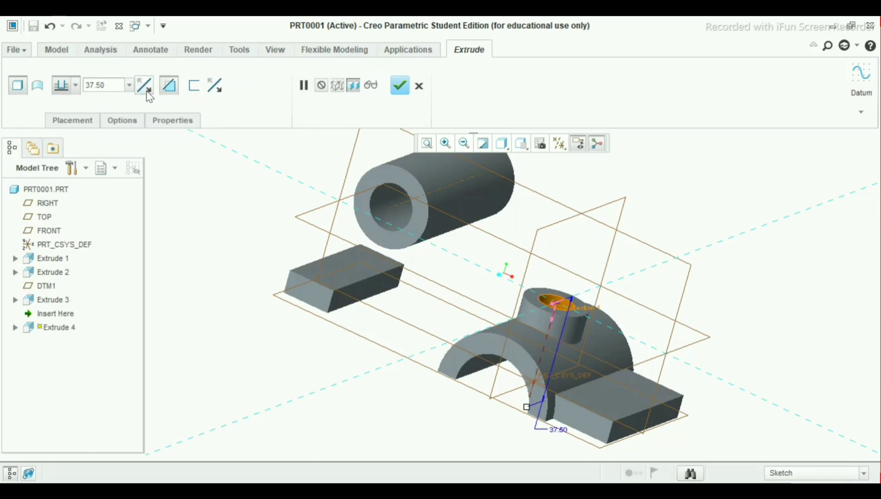
Step: Check the 37.50 mm deep cut through the boss and the half ring's wall, and complete the feature
middle_click_drag(556, 378, 561, 334)
scroll(570, 300, "down", 2)
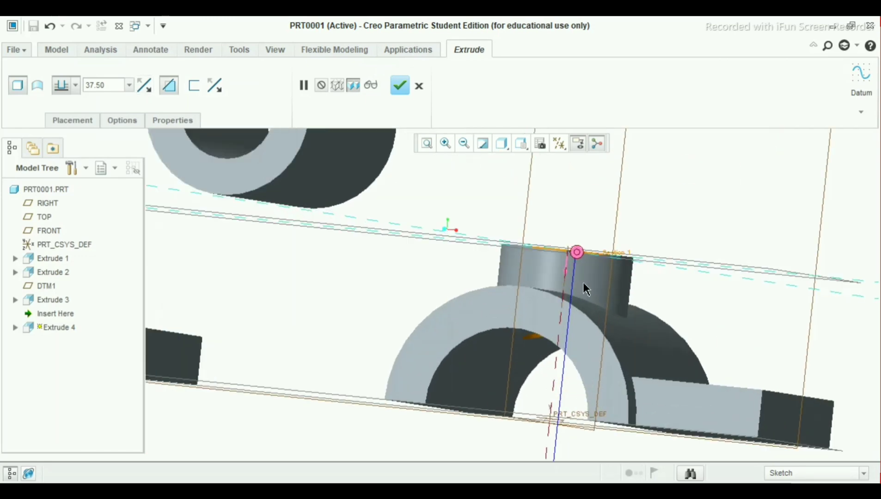
mouse_move(586, 289)
middle_mouse_down()
mouse_move(574, 371)
mouse_move(547, 397)
middle_mouse_up()
scroll(560, 358, "up", 4)
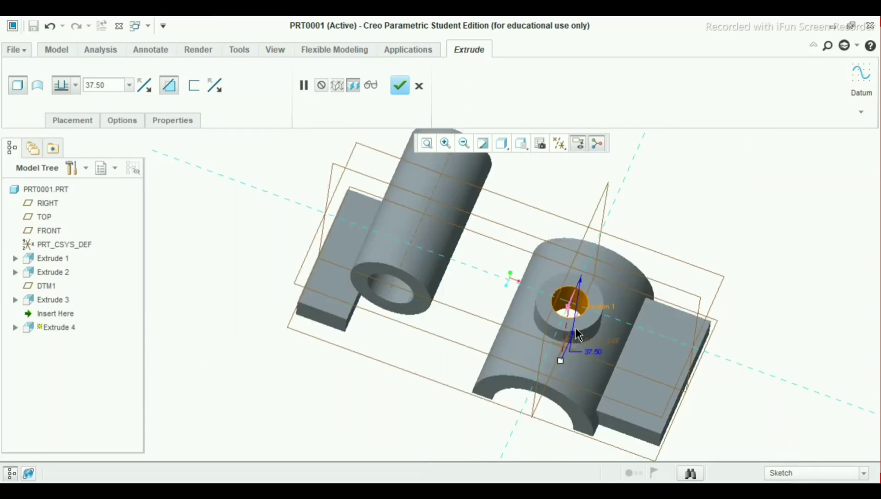
scroll(569, 342, "down", 4)
mouse_move(573, 329)
middle_mouse_down()
mouse_move(556, 336)
mouse_move(570, 328)
mouse_move(561, 293)
mouse_move(560, 304)
middle_mouse_up()
scroll(573, 329, "up", 2)
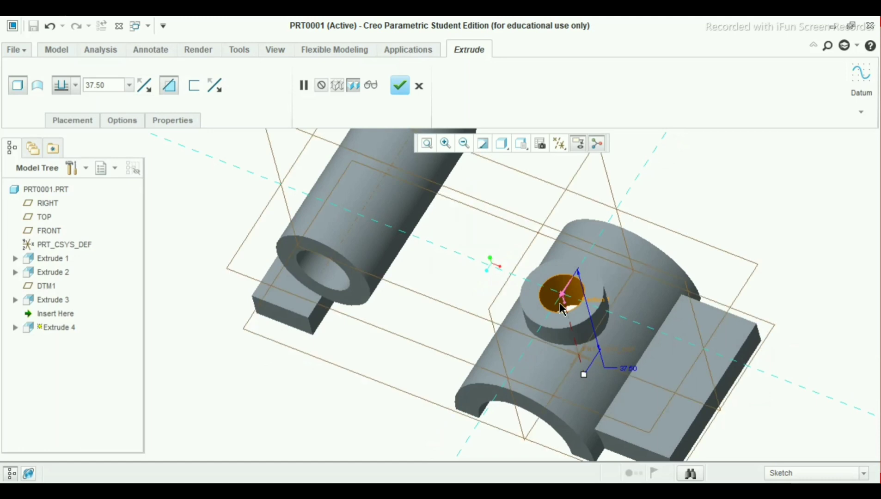
left_click(398, 87)
middle_click_drag(542, 341, 558, 277)
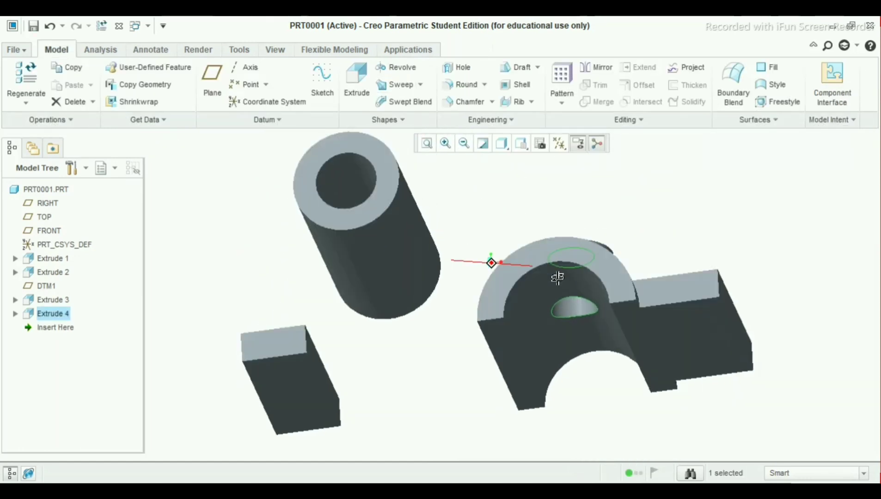
key("ctrl+d")
left_click(737, 231)
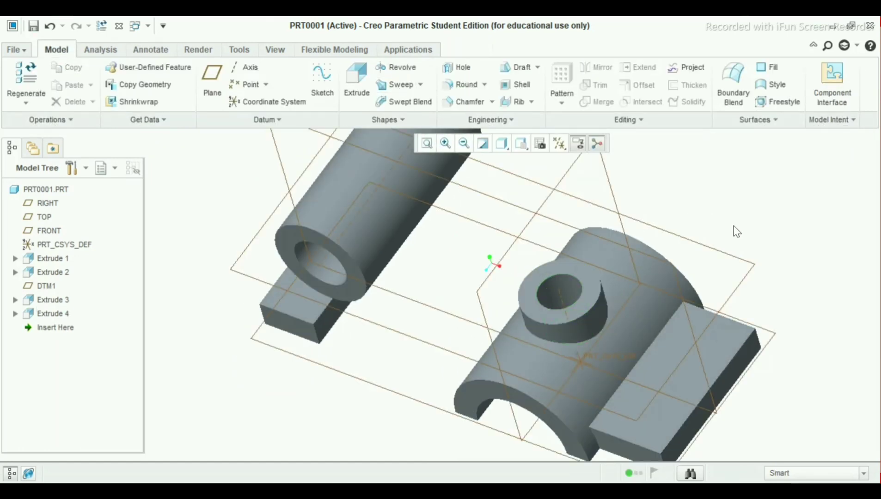
Step: Hide the offset datum plane DTM1
middle_click_drag(736, 231, 740, 217)
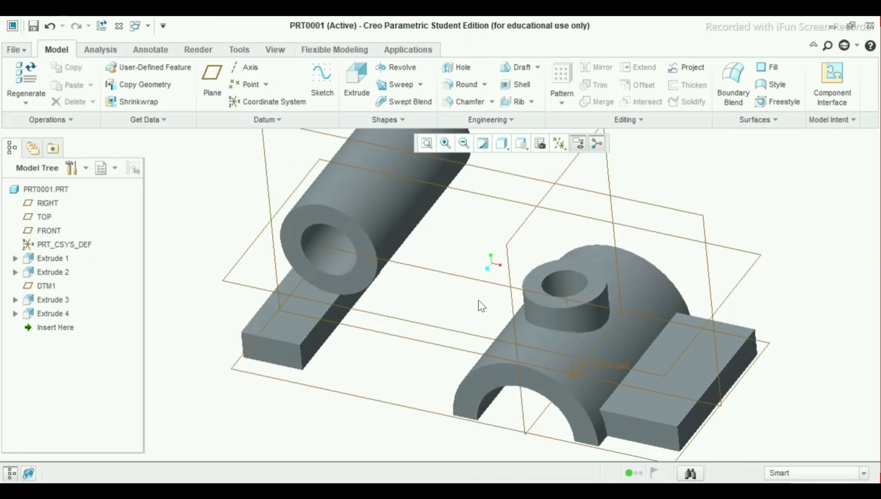
left_click(394, 318)
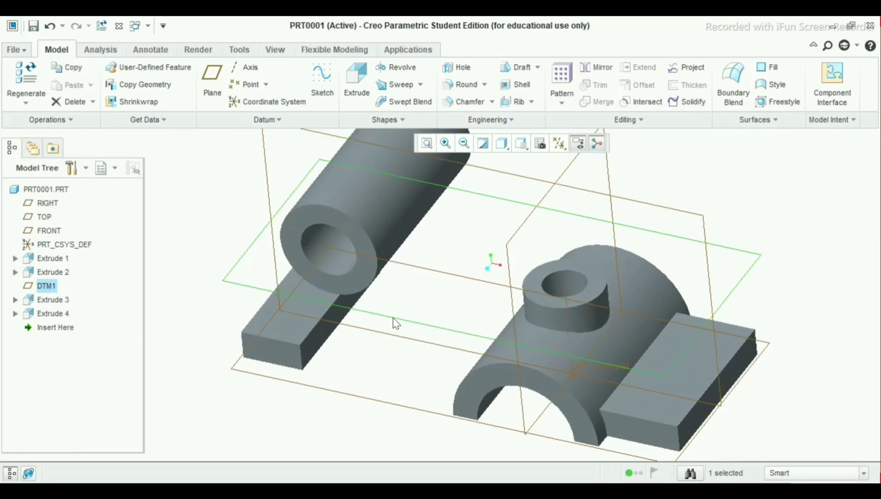
right_click(45, 288)
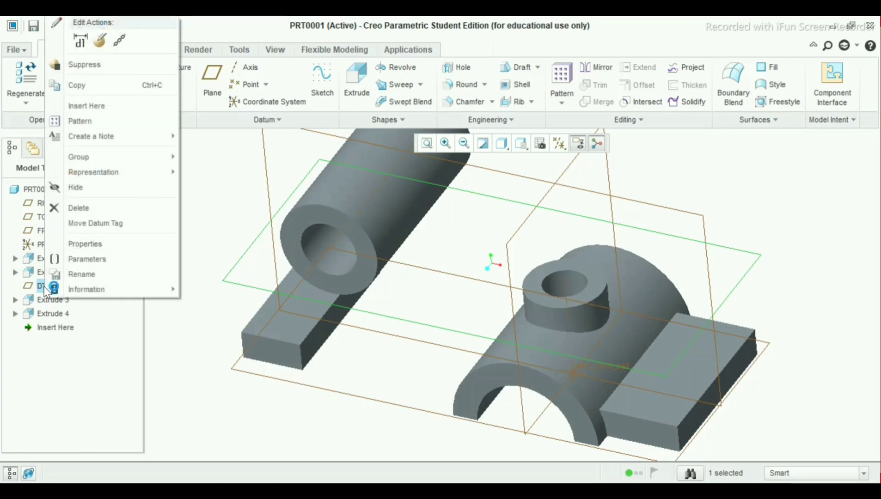
left_click(85, 188)
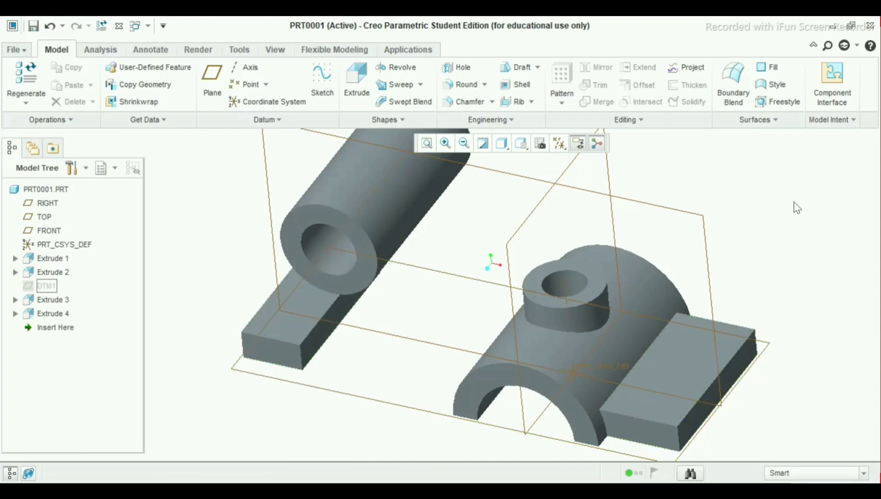
Step: Start a round with an 8 mm radius and apply it to the two outer vertical corner edges of the flange beside the half ring
left_click(465, 84)
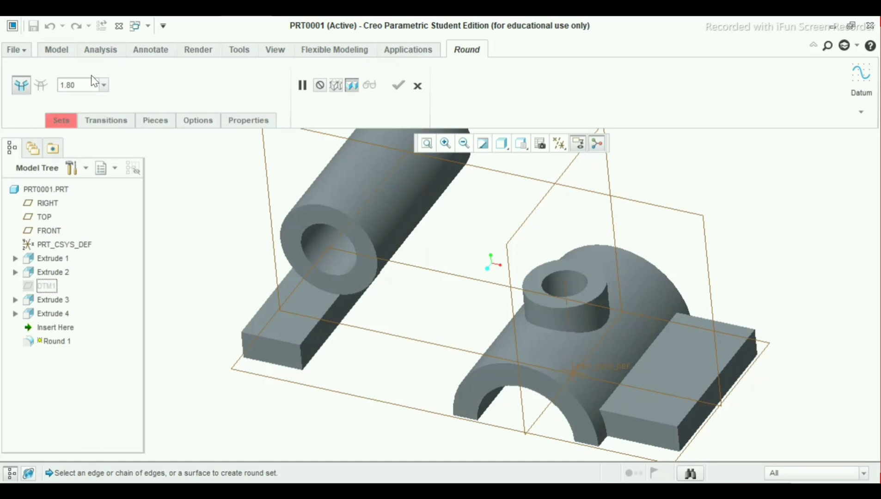
double_click(78, 86)
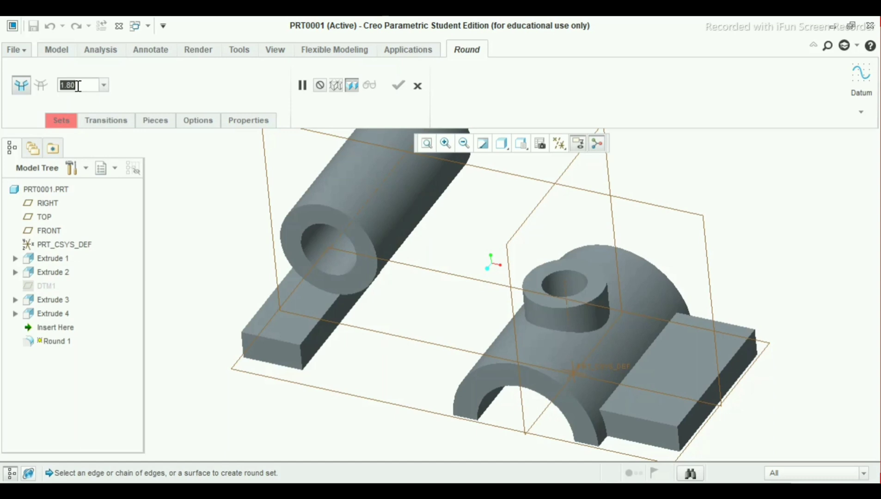
type("8")
key("Return")
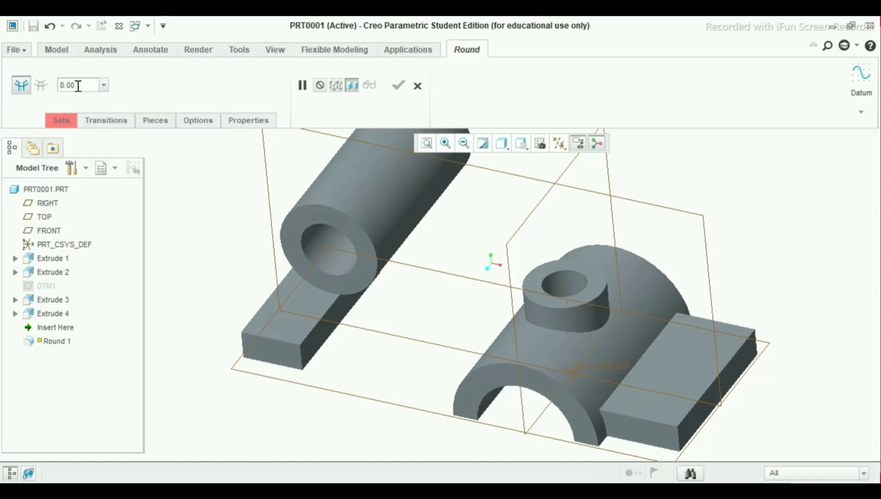
left_click(680, 443)
middle_click_drag(720, 387, 424, 417)
left_click(404, 417)
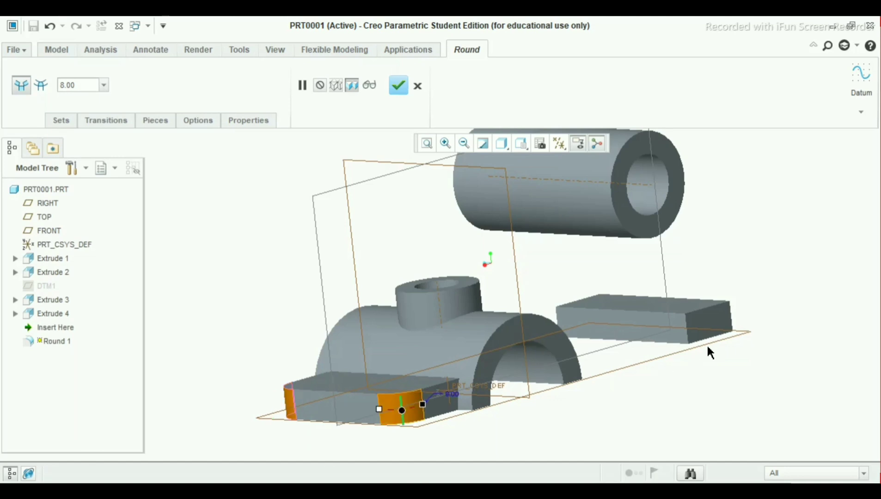
Step: Add the two outer vertical corner edges of the detached base pad to the 8 mm round and complete the feature
middle_click_drag(710, 352, 643, 356)
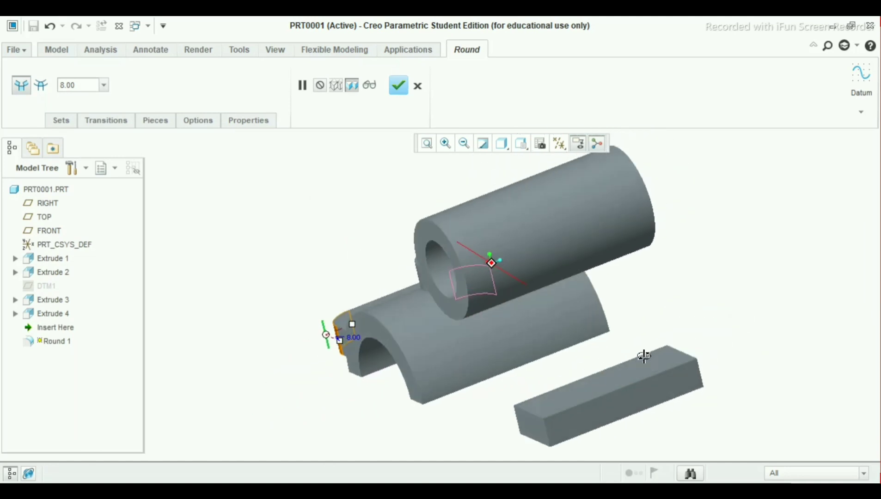
left_click(546, 434)
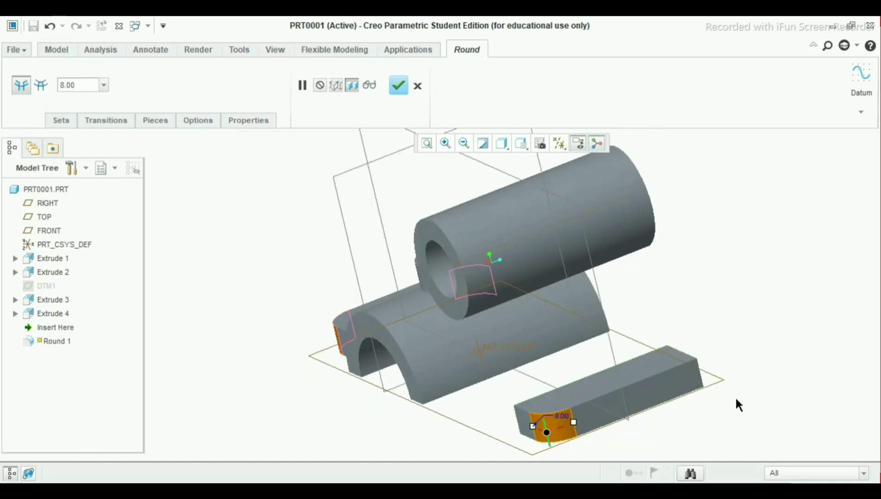
middle_click_drag(736, 400, 655, 411)
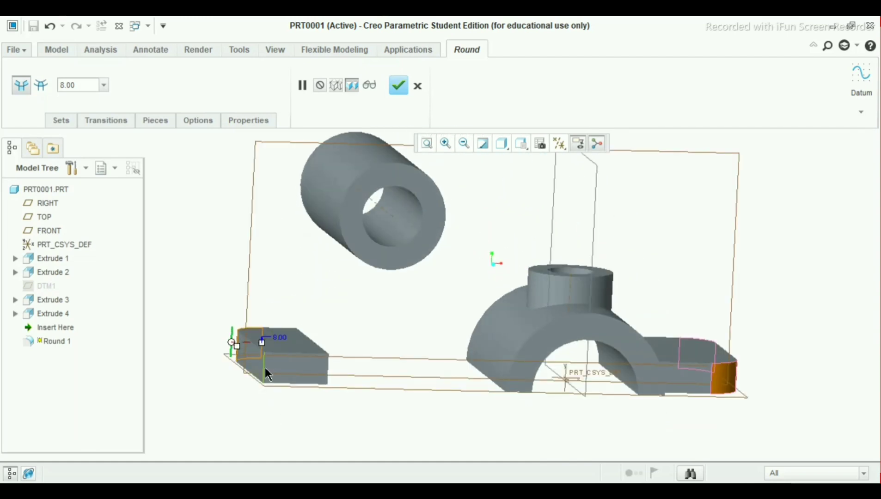
left_click(267, 373)
middle_click_drag(281, 373, 566, 344)
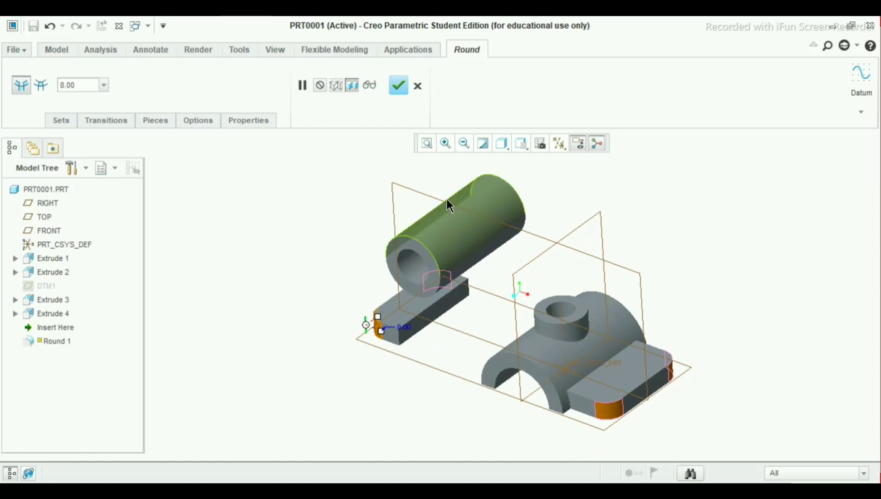
left_click(398, 86)
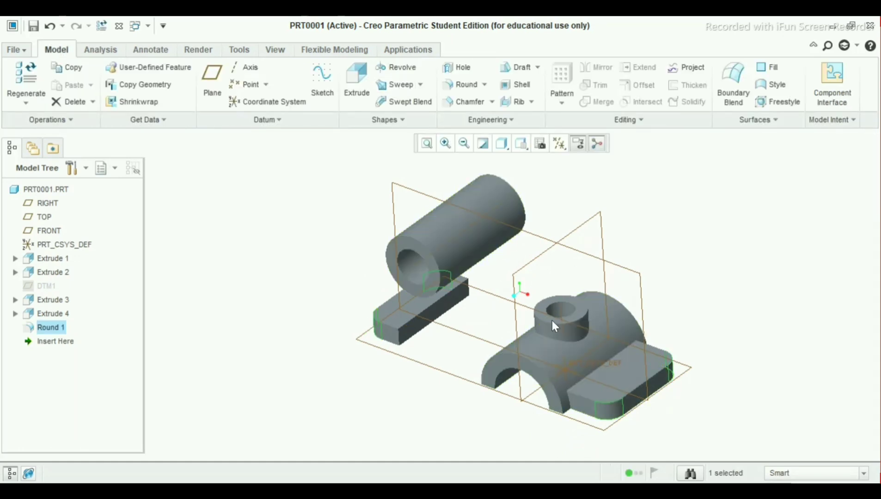
middle_click_drag(588, 343, 577, 329)
scroll(523, 312, "down", 3)
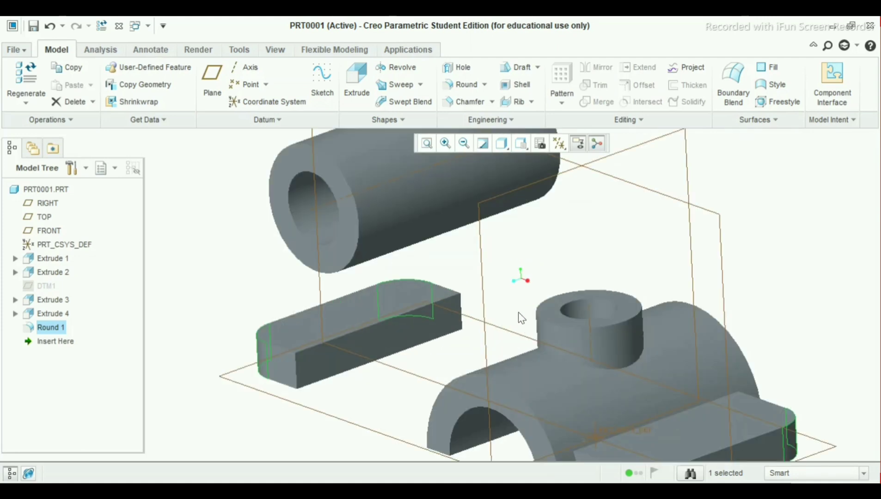
mouse_move(464, 335)
middle_mouse_down()
mouse_move(478, 334)
mouse_move(489, 380)
mouse_move(477, 358)
mouse_move(482, 351)
middle_mouse_up()
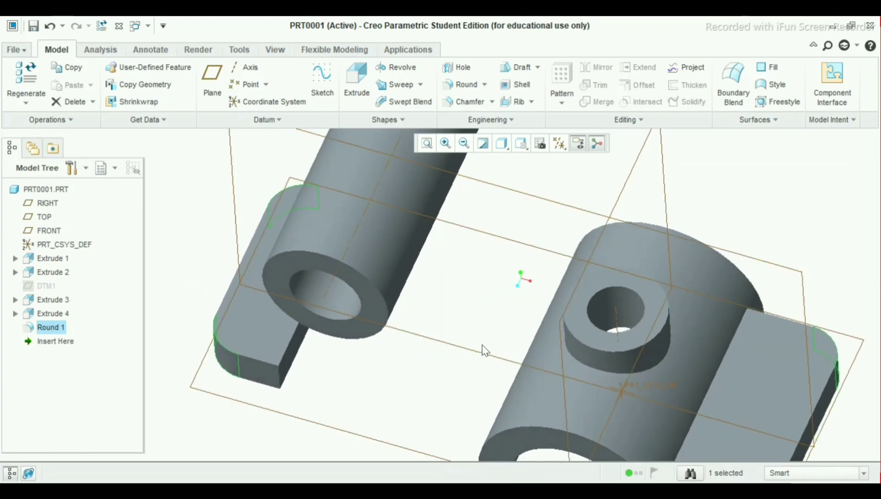
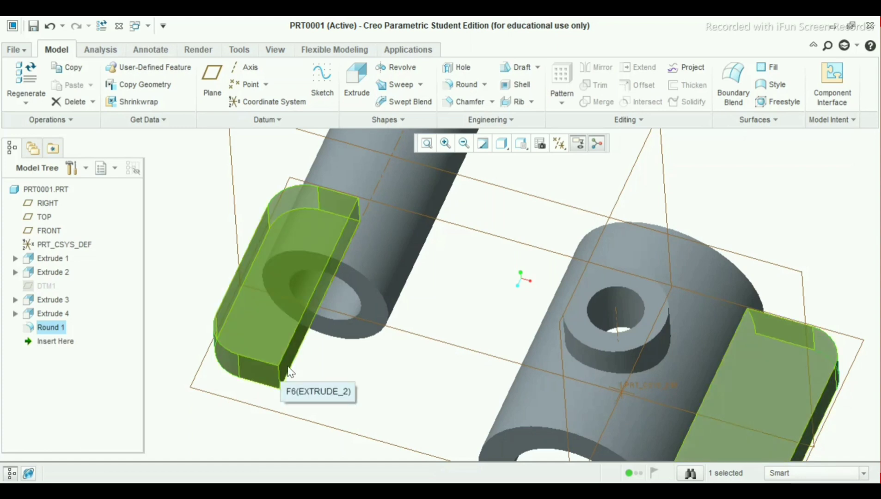
scroll(421, 372, "down", 5)
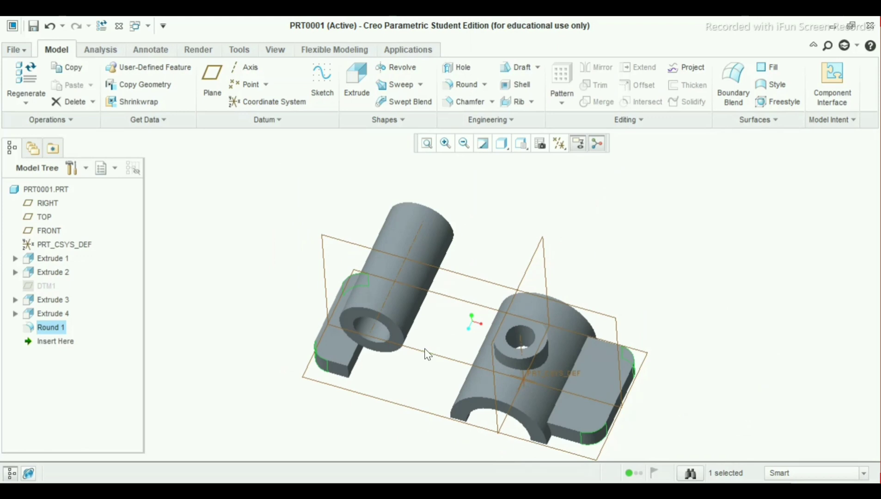
mouse_move(425, 353)
middle_mouse_down()
mouse_move(426, 334)
mouse_move(428, 352)
middle_mouse_up()
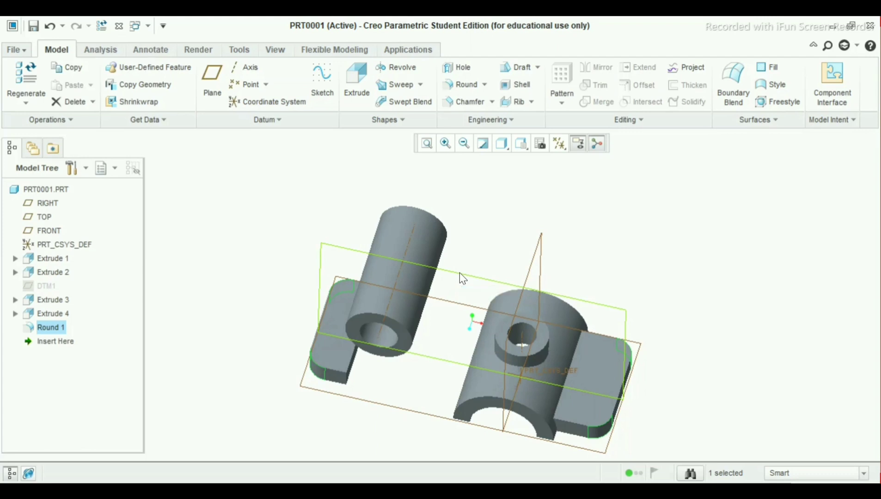
middle_click_drag(460, 273, 507, 216)
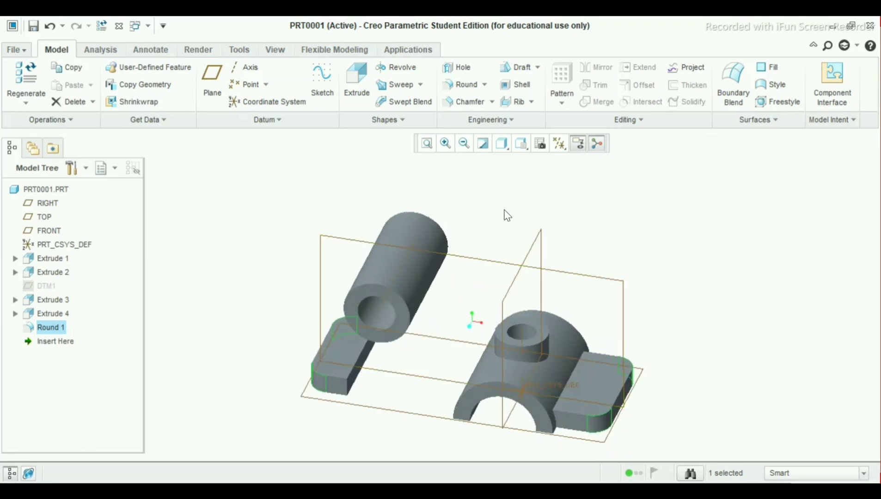
Step: Create a datum plane offset 28 mm from the end face of the base pad attached to the half-cylinder
left_click(212, 79)
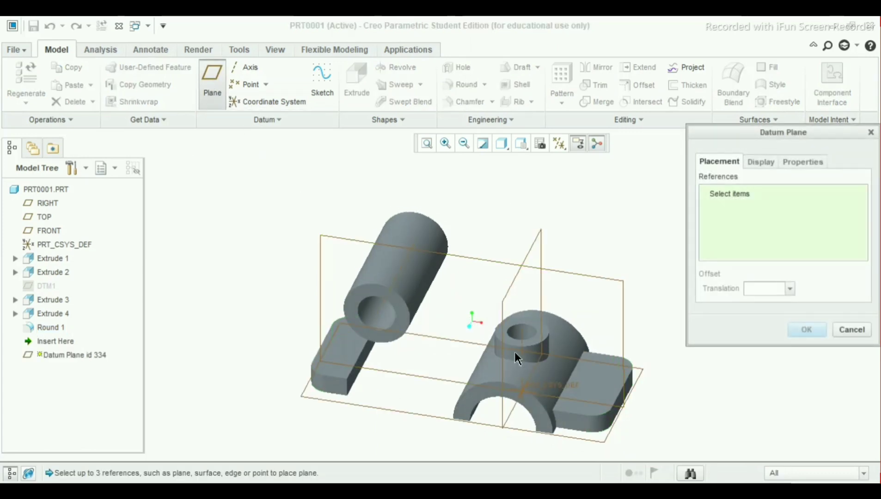
left_click(583, 426)
middle_click_drag(583, 428, 537, 420)
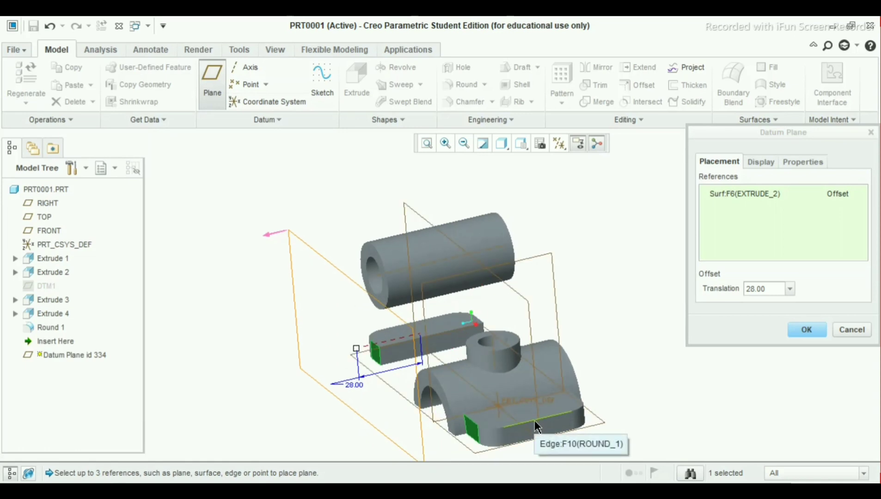
middle_click(534, 420)
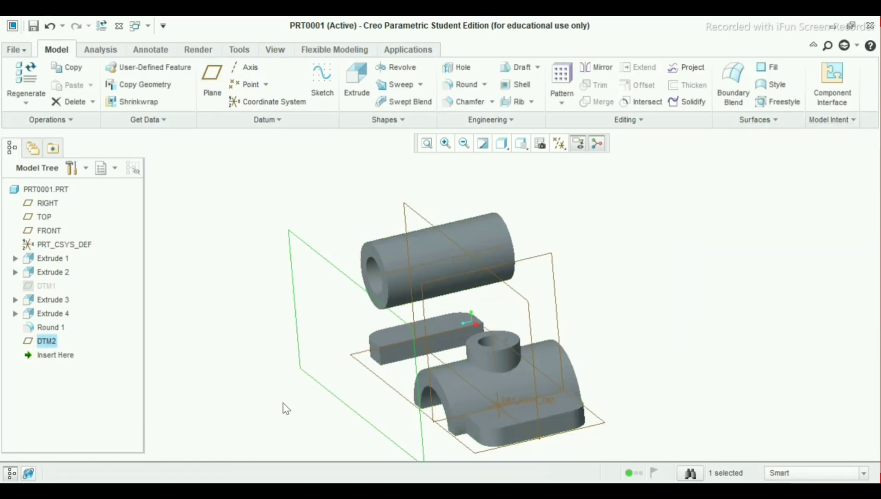
Step: Try to edit the offset dimension of datum plane DTM2
left_click(222, 392)
right_click(45, 341)
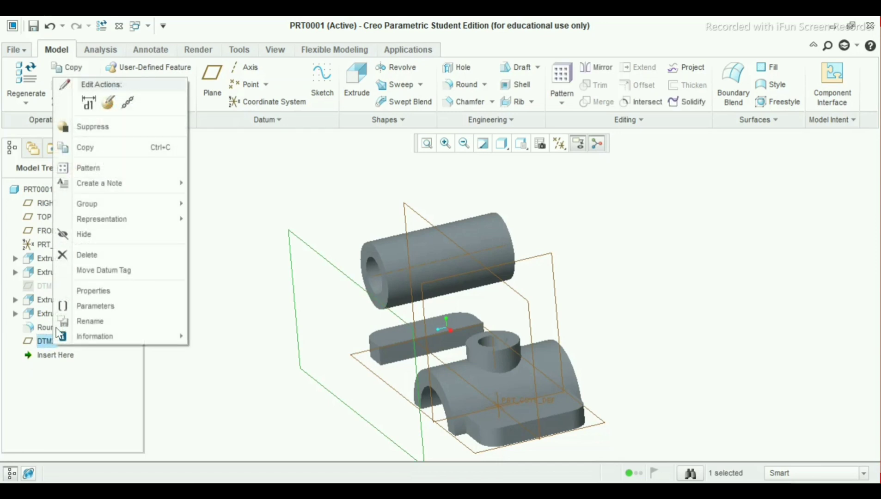
left_click(92, 104)
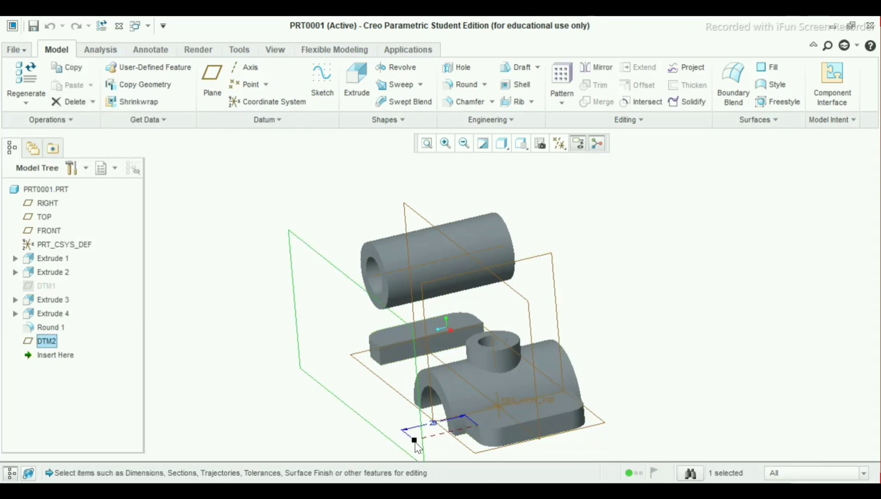
left_click(433, 424)
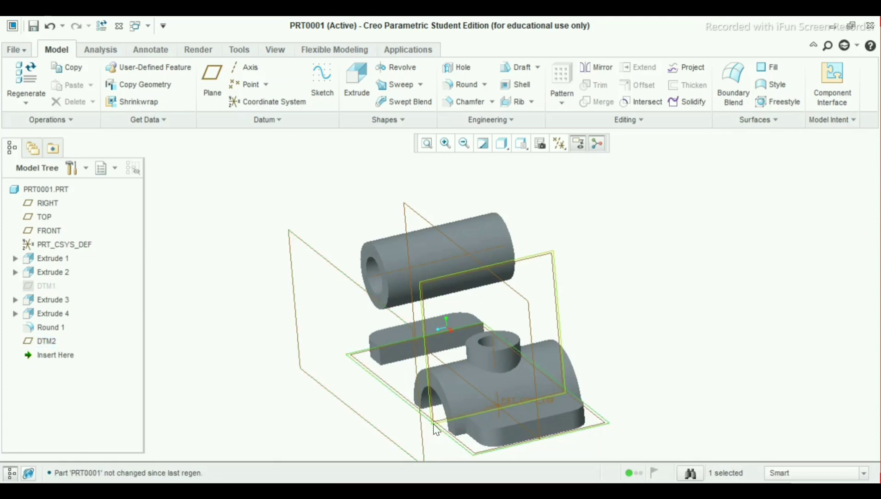
Step: Delete the offset datum plane DTM2 from the model and confirm the deletion
right_click(46, 341)
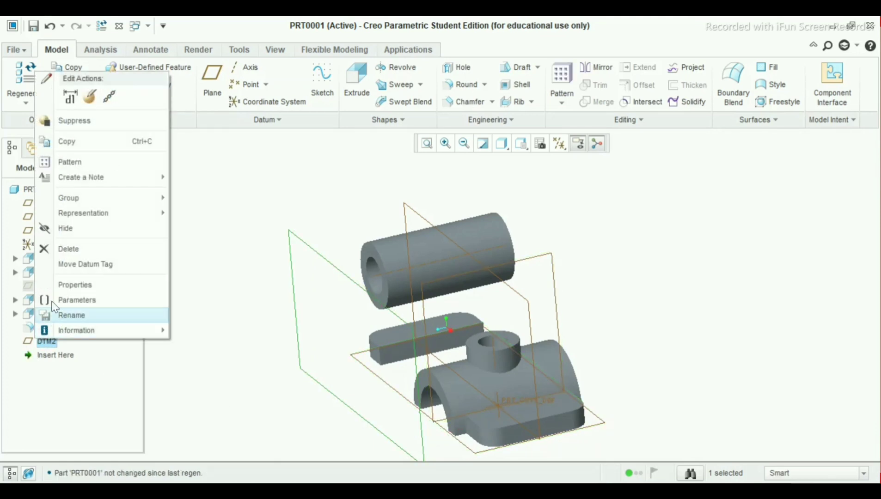
left_click(76, 254)
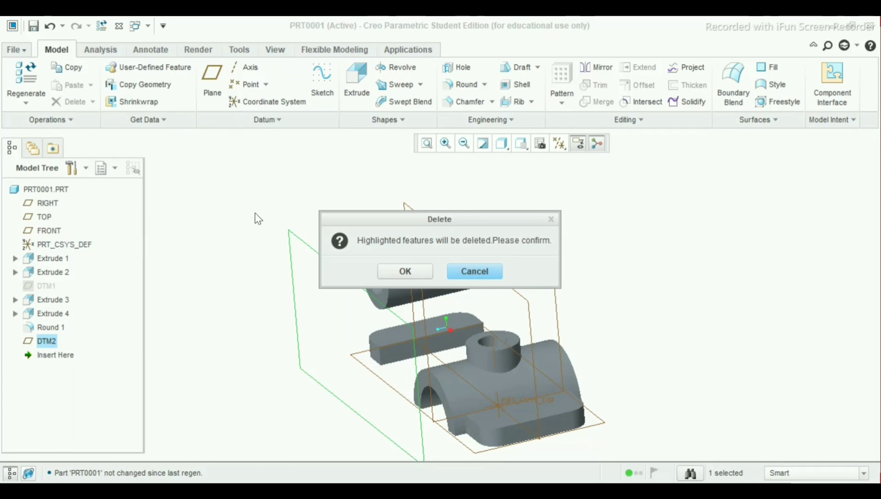
left_click(380, 275)
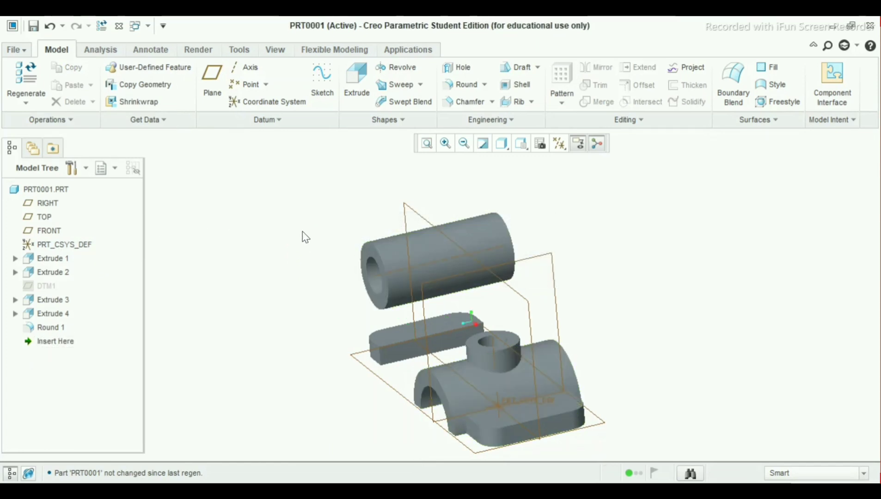
Step: Create a datum plane on the base pad's end face with an offset translation of 0
left_click(212, 81)
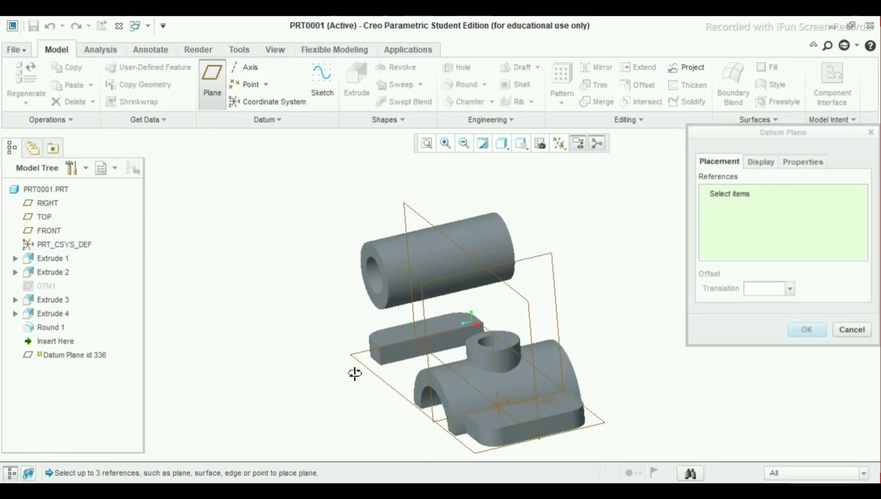
mouse_move(354, 373)
middle_mouse_down()
mouse_move(350, 351)
mouse_move(366, 376)
middle_mouse_up()
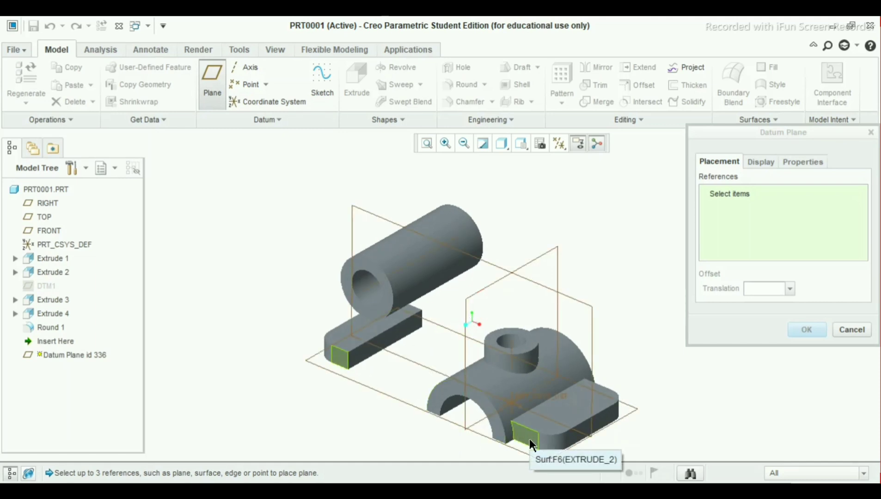
left_click(530, 439)
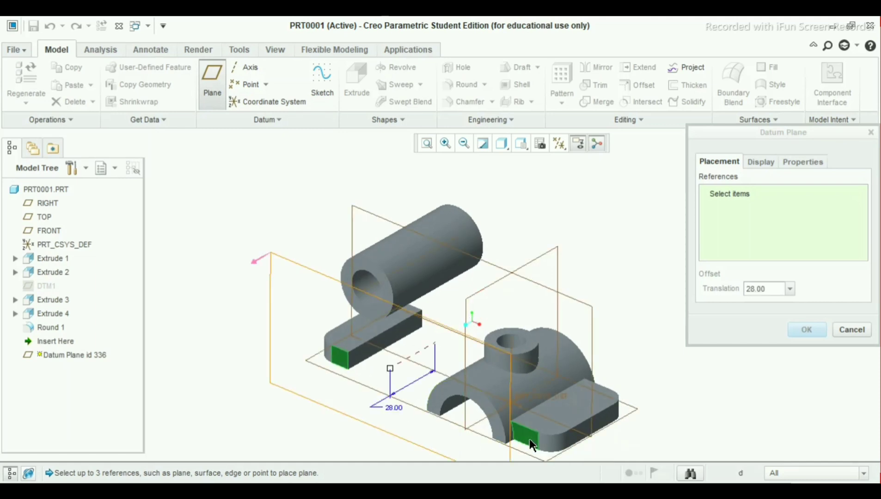
left_click(778, 289)
type("0")
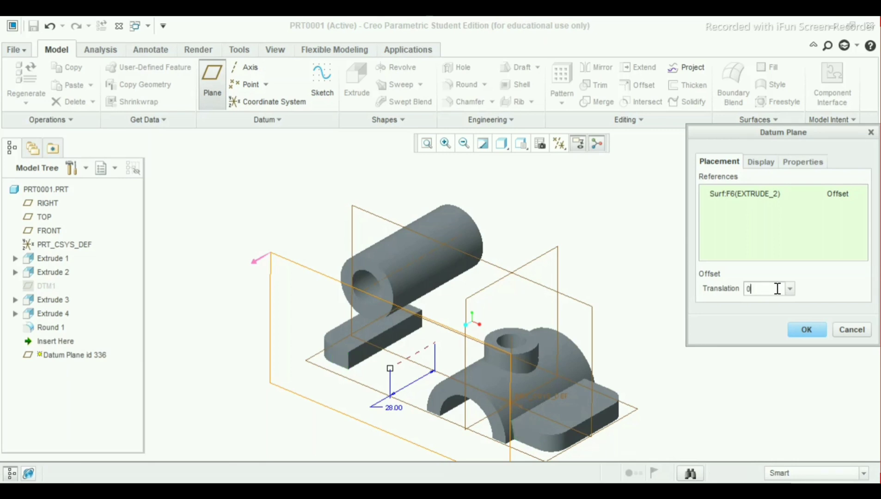
key("Return")
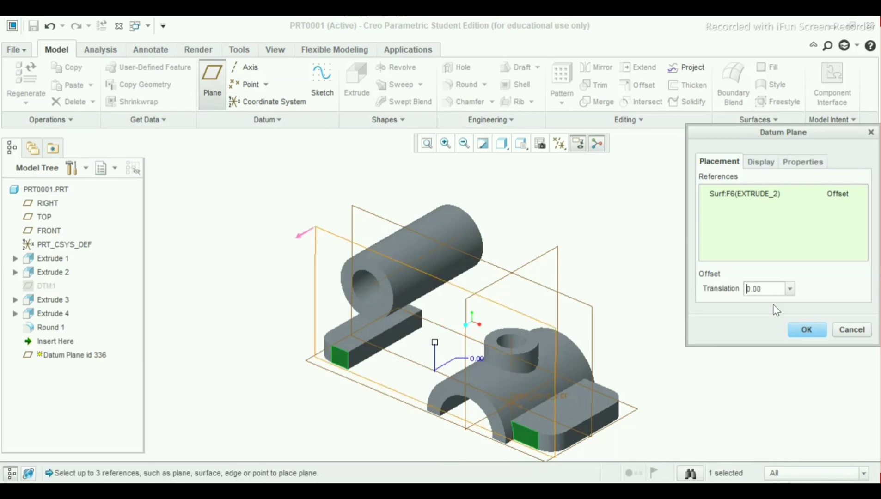
middle_click_drag(703, 400, 668, 354)
left_click(808, 327)
left_click(669, 351)
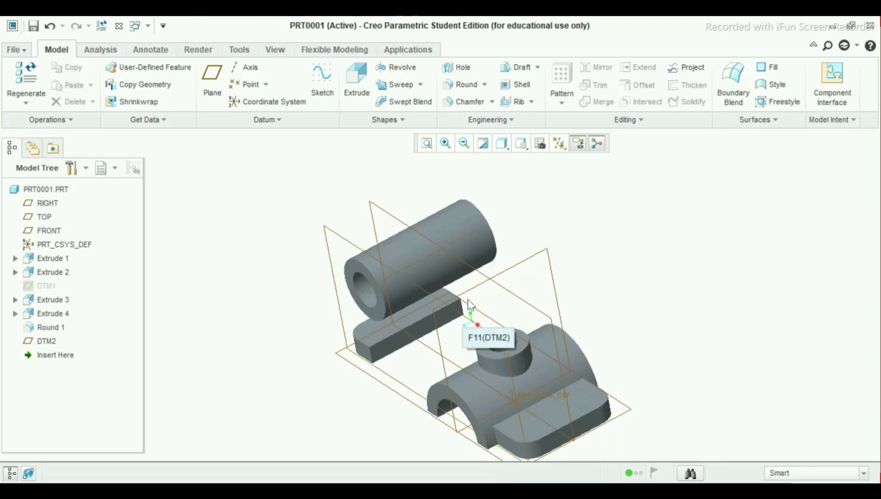
Step: Start an extrude sketch on DTM2 and project the tube's outer circle, the detached pad's inner side and top edges, and the half-cylinder's outer arc
left_click(336, 238)
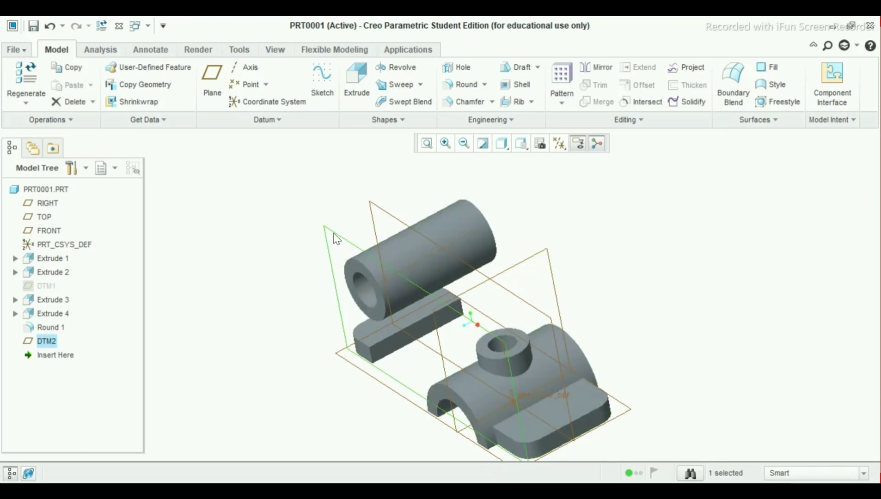
left_click(358, 96)
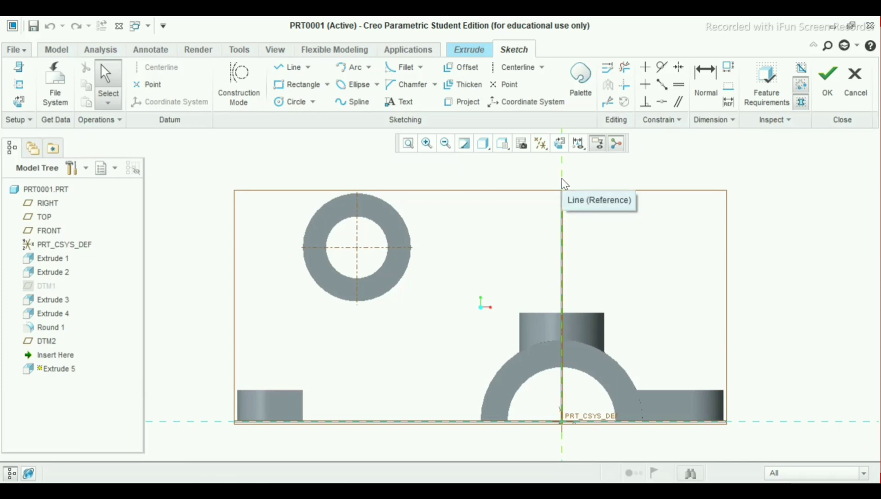
left_click(475, 104)
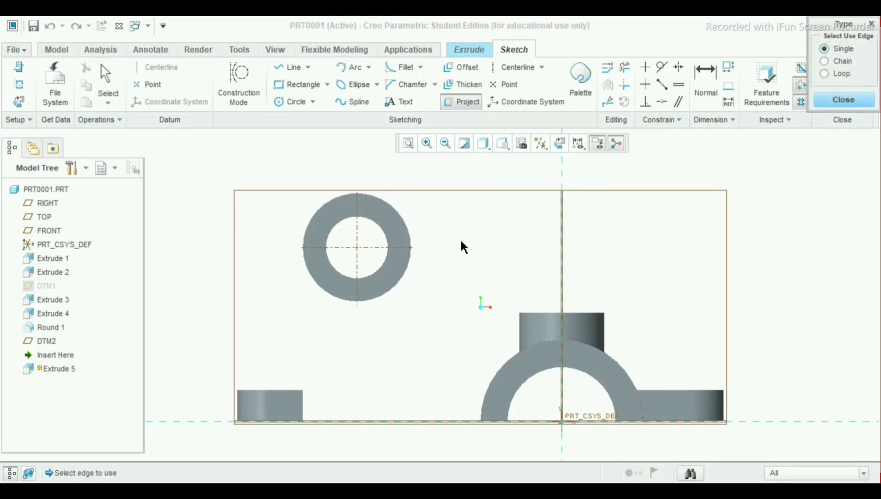
left_click(399, 286)
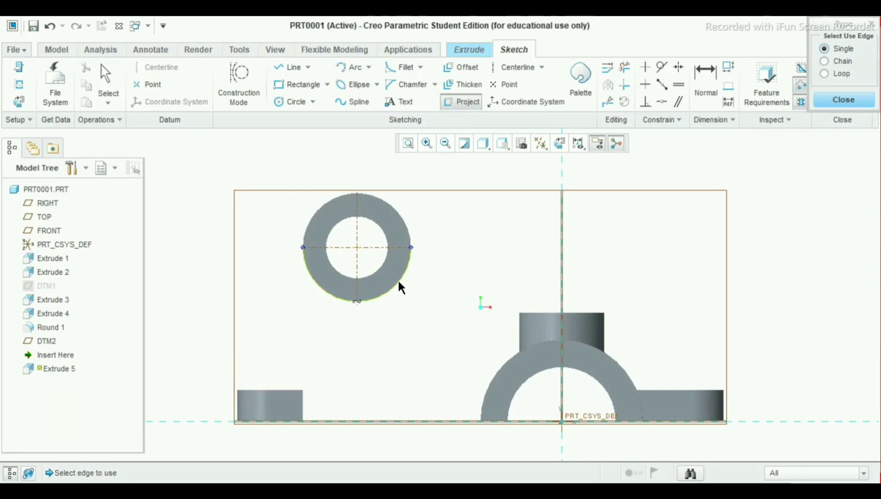
left_click(395, 212)
left_click(303, 407)
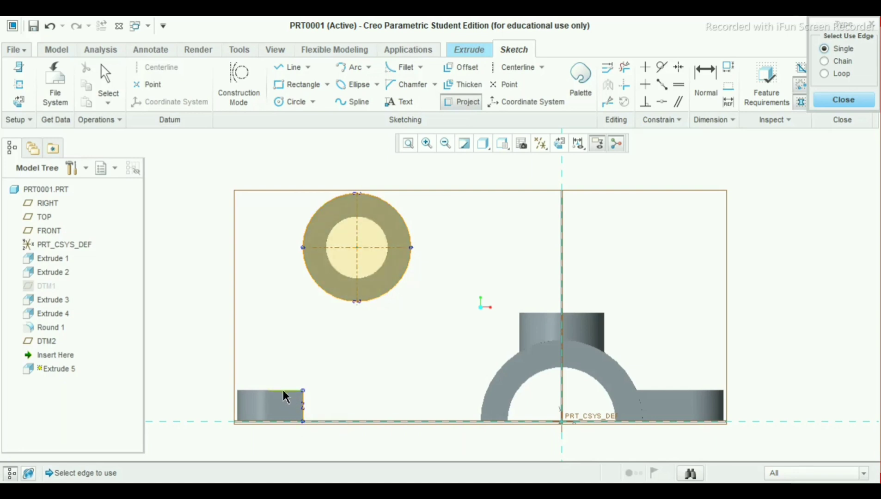
left_click(508, 369)
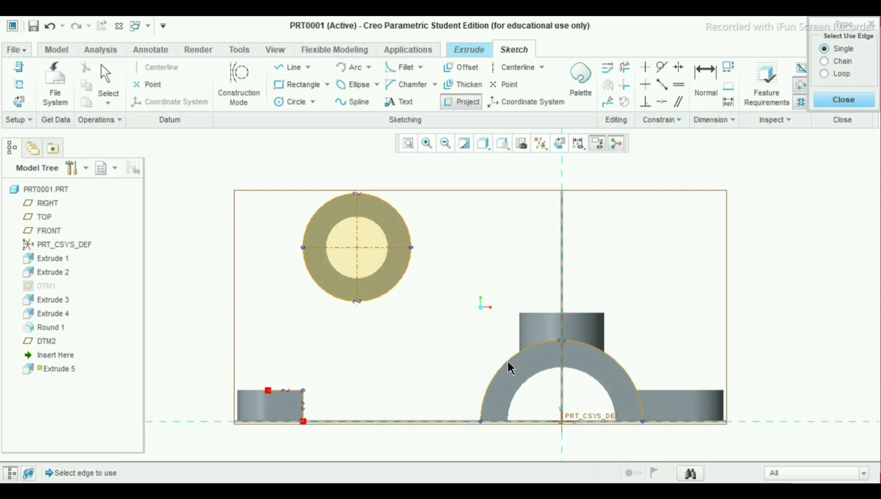
left_click(843, 100)
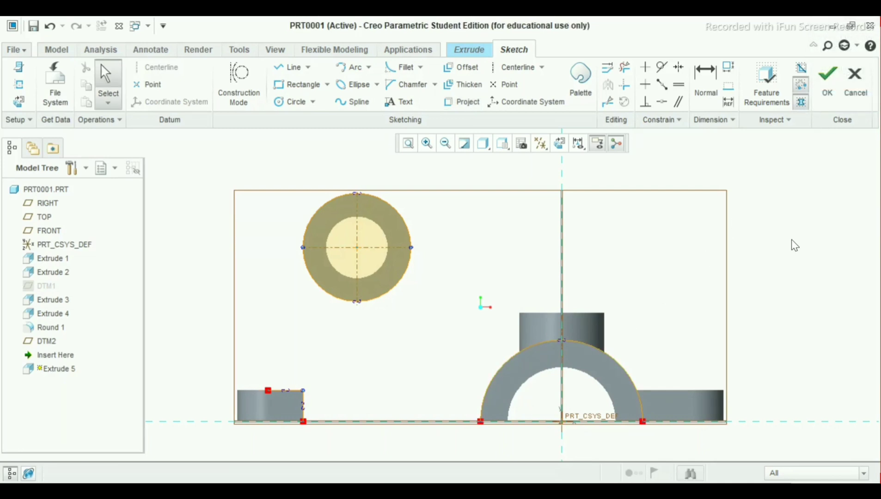
Step: Draw a vertical line from the tube circle to the detached pad's top corner and a horizontal base line from the pad to the half-cylinder
left_click(291, 72)
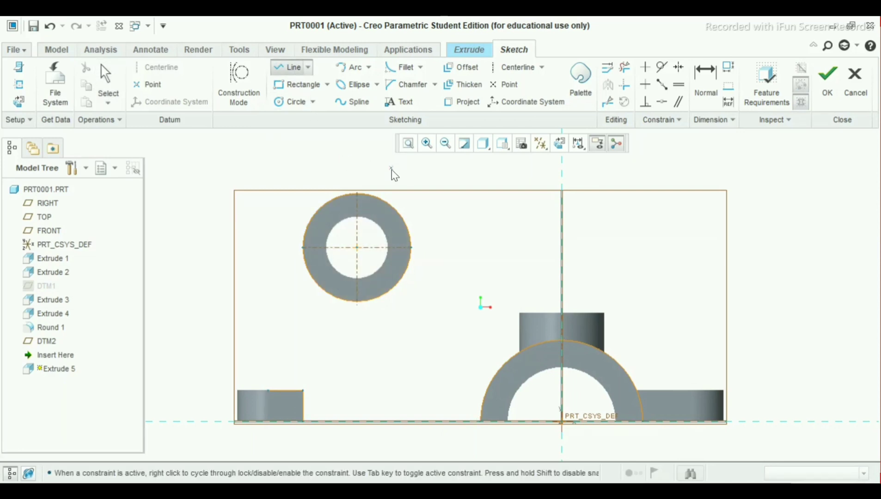
left_click(302, 248)
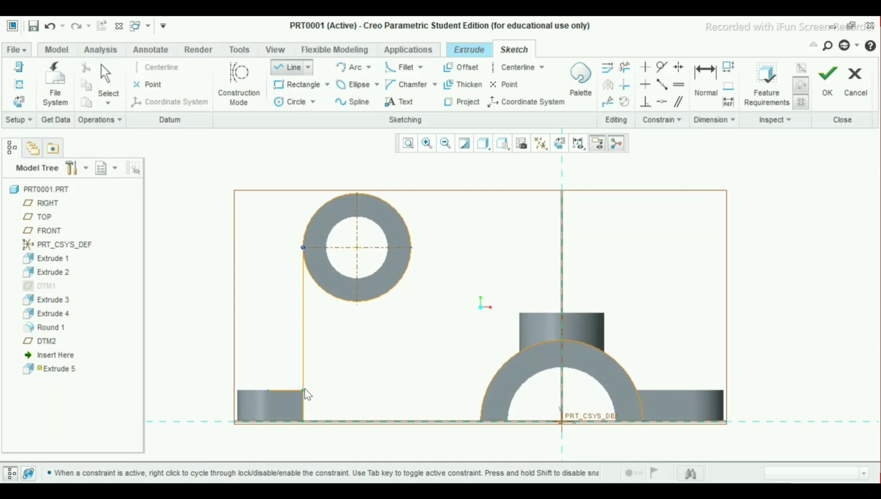
left_click(304, 391)
middle_click(305, 396)
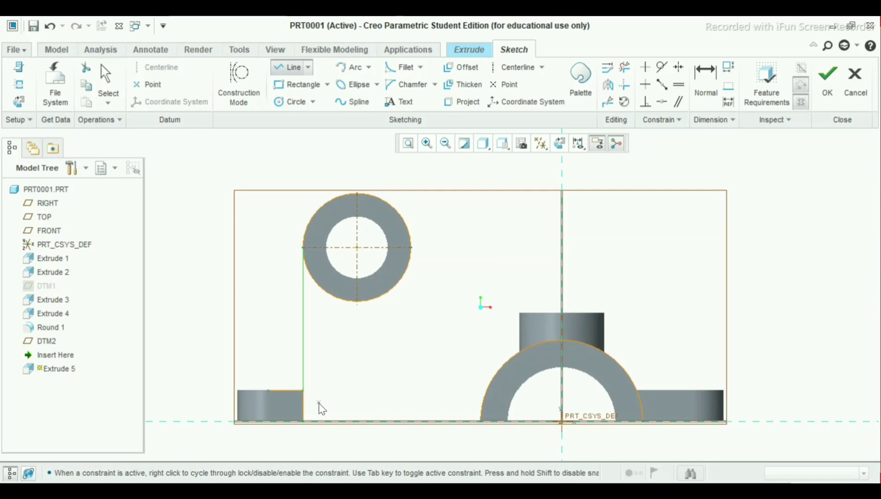
left_click(303, 423)
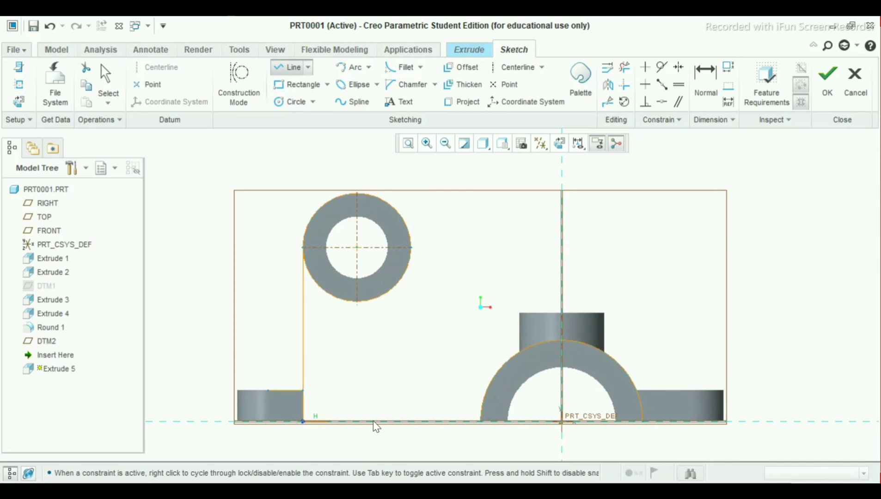
left_click(481, 421)
middle_click(481, 423)
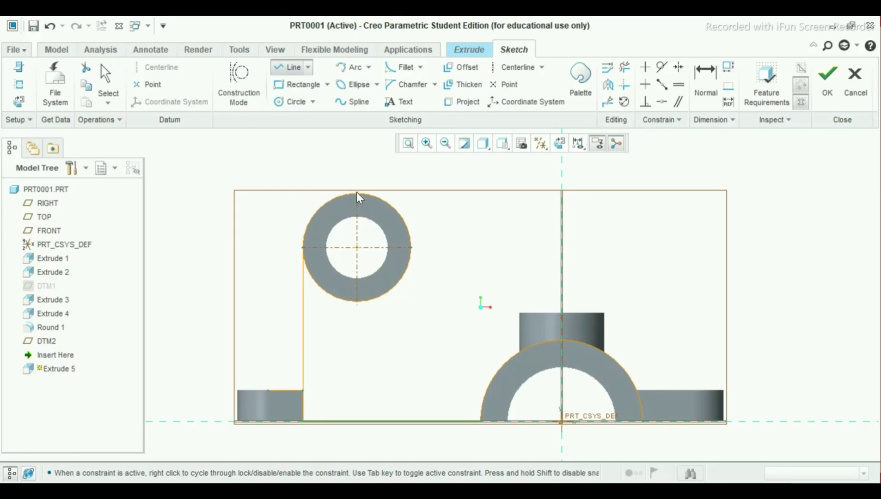
left_click(357, 197)
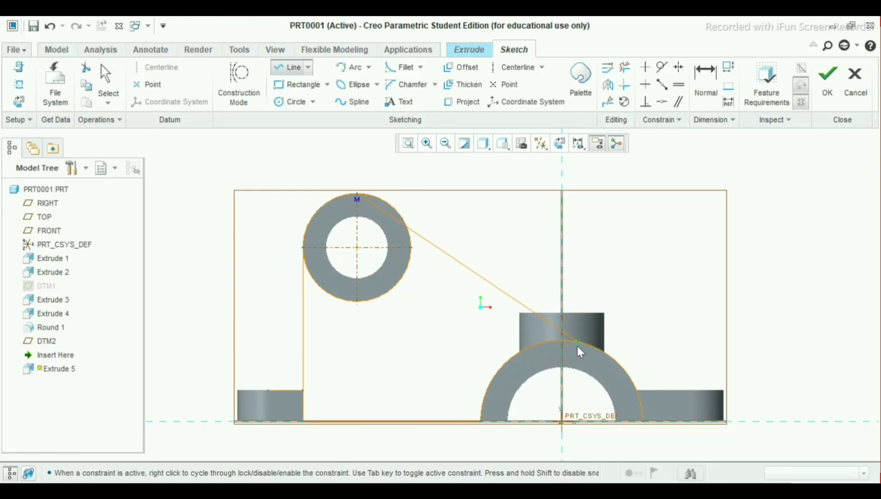
left_click(603, 352)
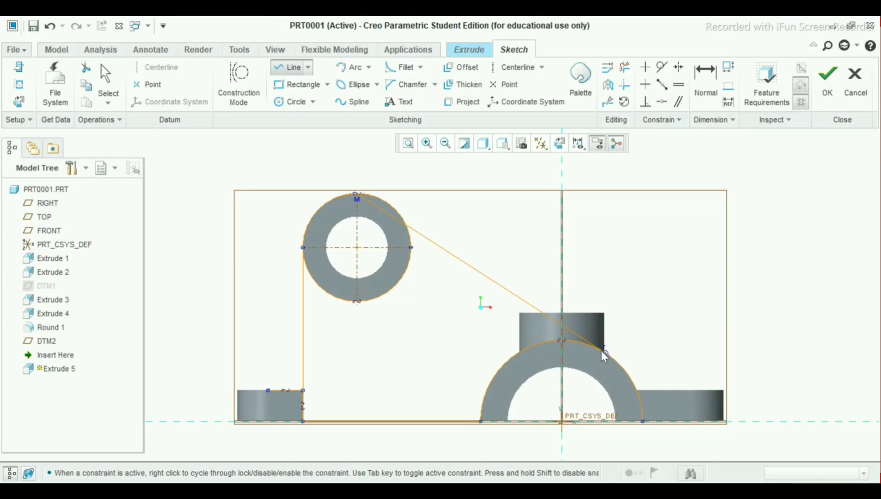
middle_click(604, 355)
left_click(455, 217)
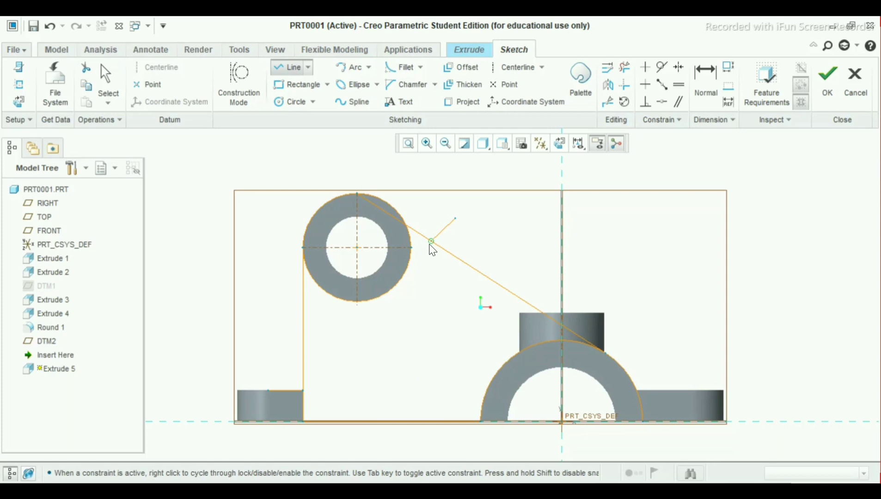
middle_click(448, 228)
middle_click(467, 216)
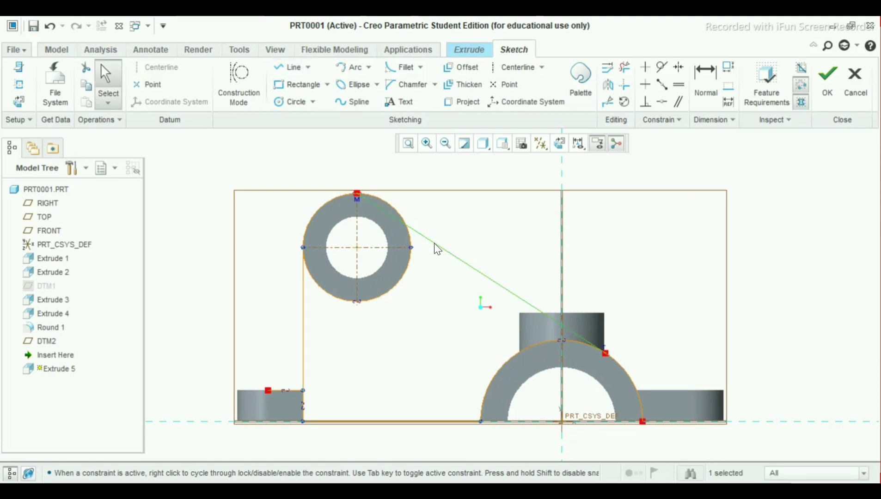
key("Delete")
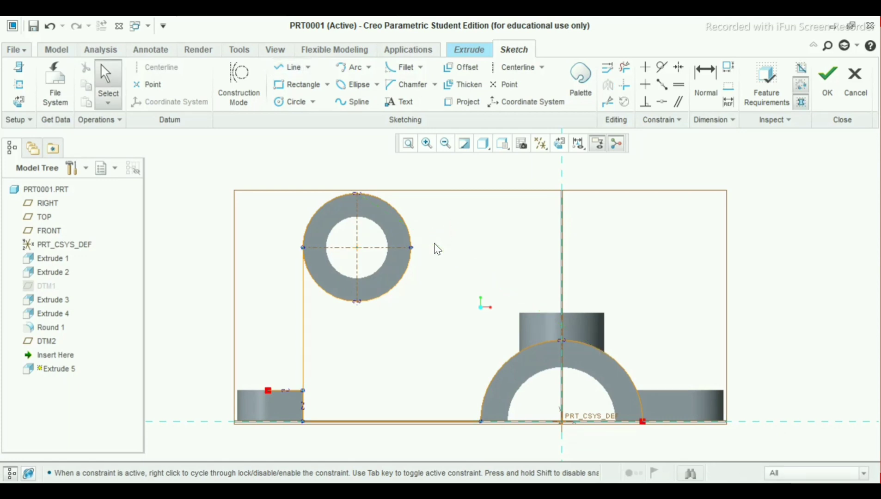
Step: Draw a slanted line from the tube circle's upper edge to the half-cylinder's outer arc and reposition its angle dimension clear of the tube
left_click(286, 68)
left_click(371, 194)
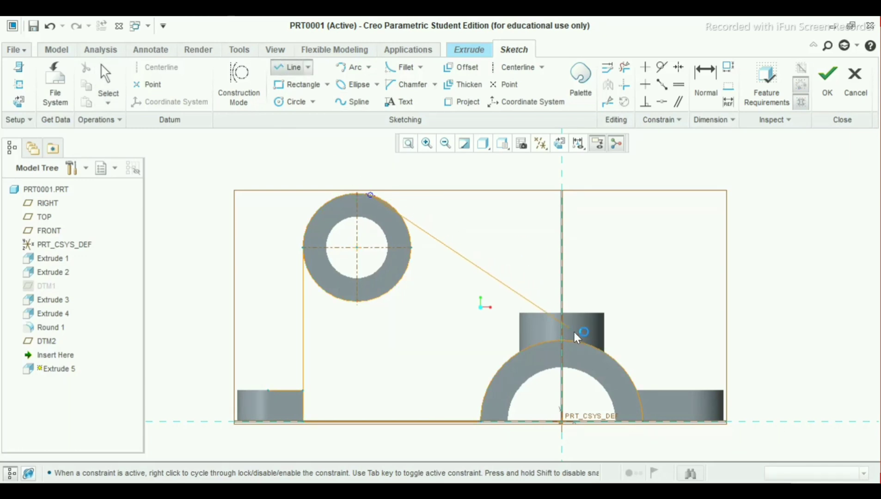
left_click(595, 347)
middle_click(553, 271)
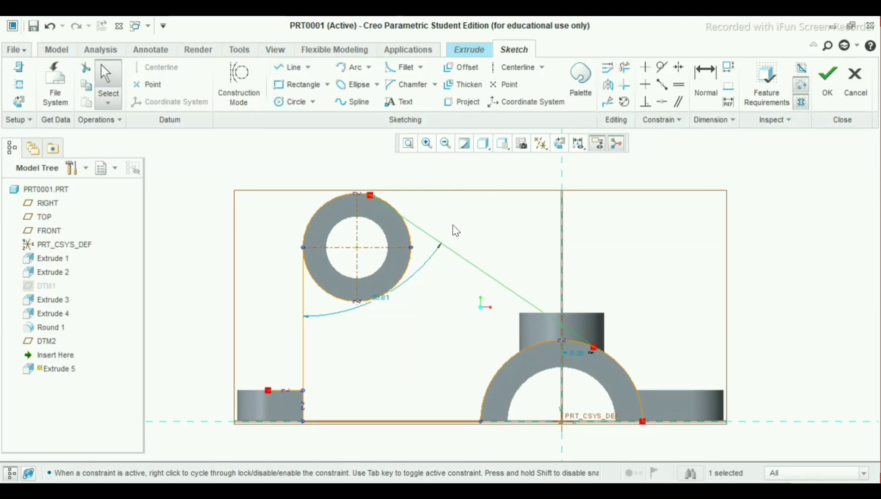
left_click(469, 215)
left_click_drag(378, 301, 392, 337)
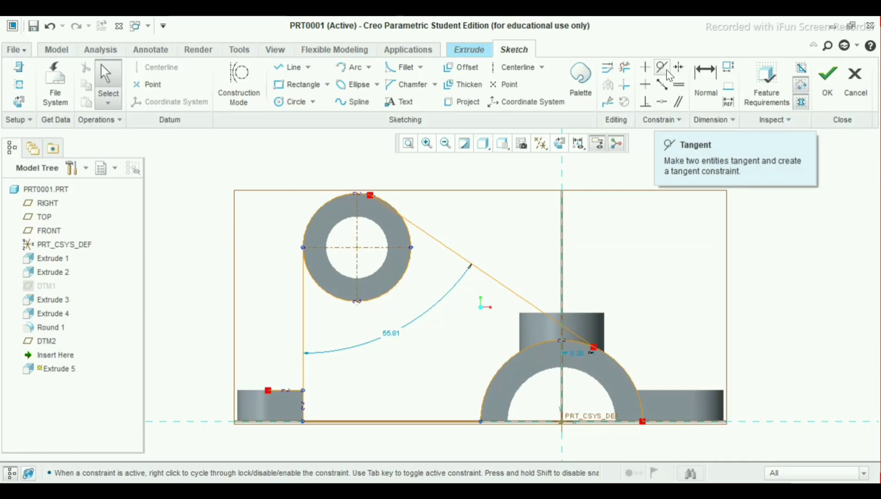
Step: Make the slanted line tangent to the tube's projected outer circle
left_click(667, 74)
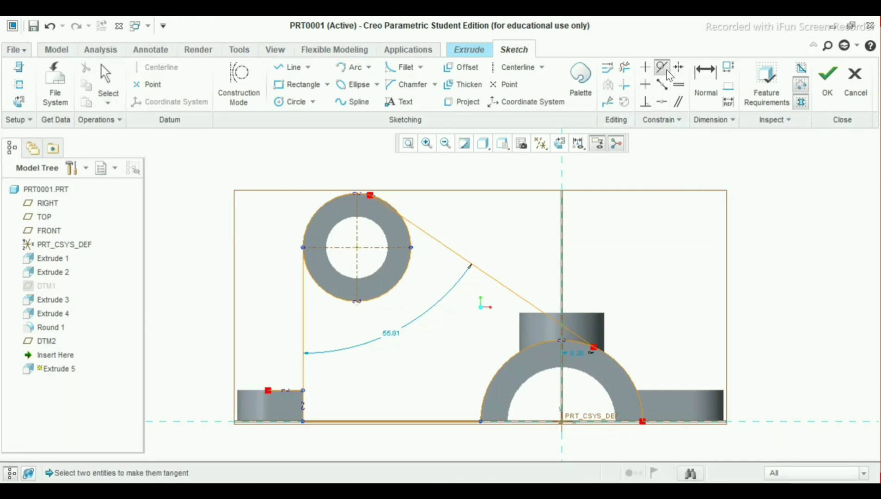
left_click(419, 231)
left_click(410, 241)
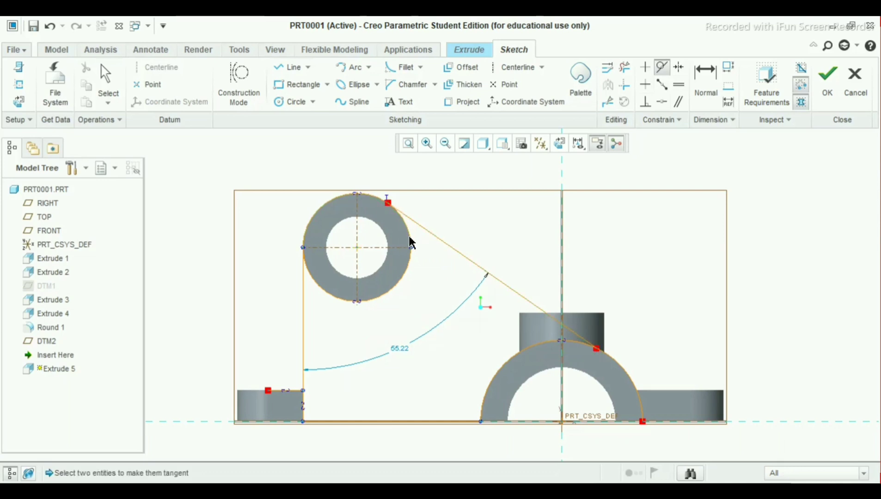
middle_click(470, 184)
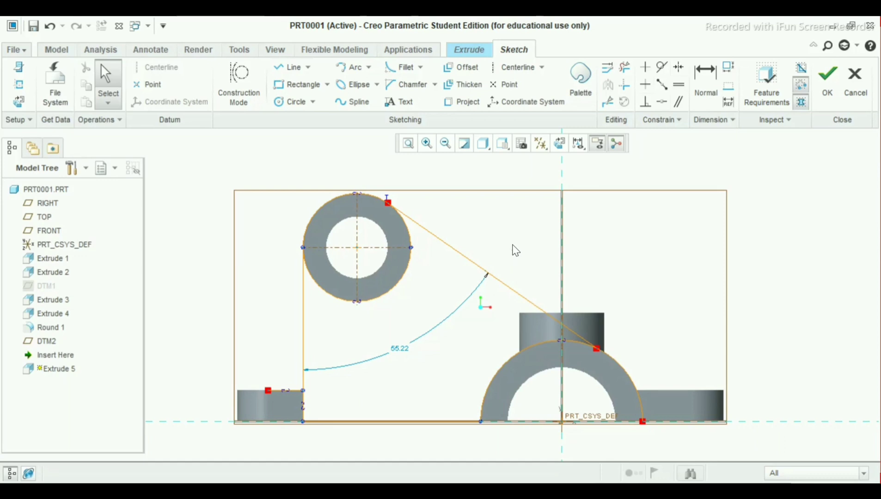
Step: Trim away the half-cylinder arc, the pad's projected edges and the inner part of the tube circle below the connecting lines
left_click(625, 69)
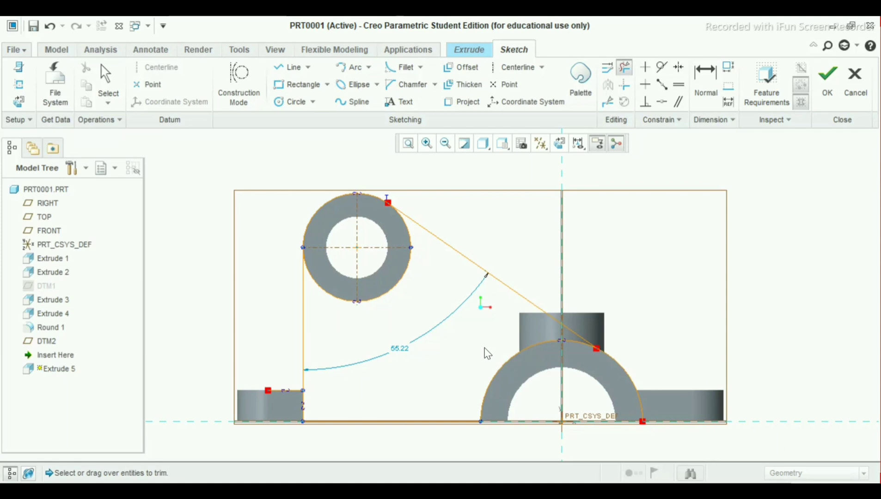
left_click_drag(488, 350, 513, 397)
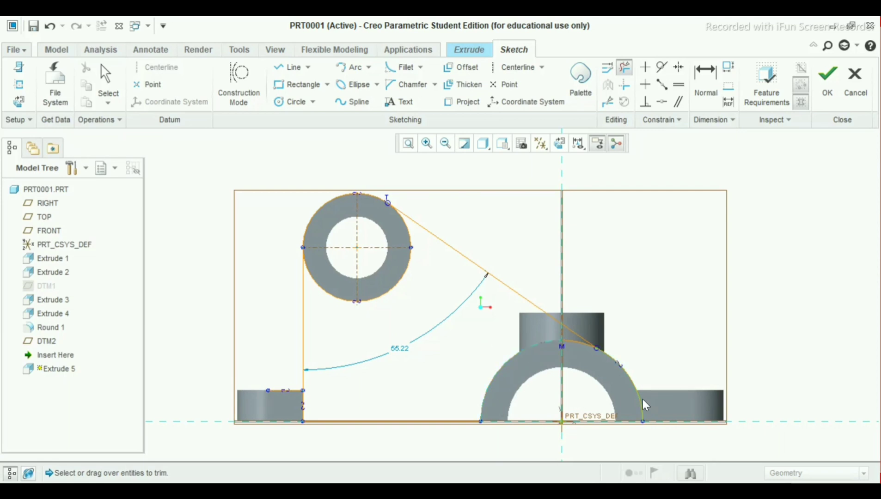
left_click(573, 343)
left_click(637, 389)
left_click(278, 391)
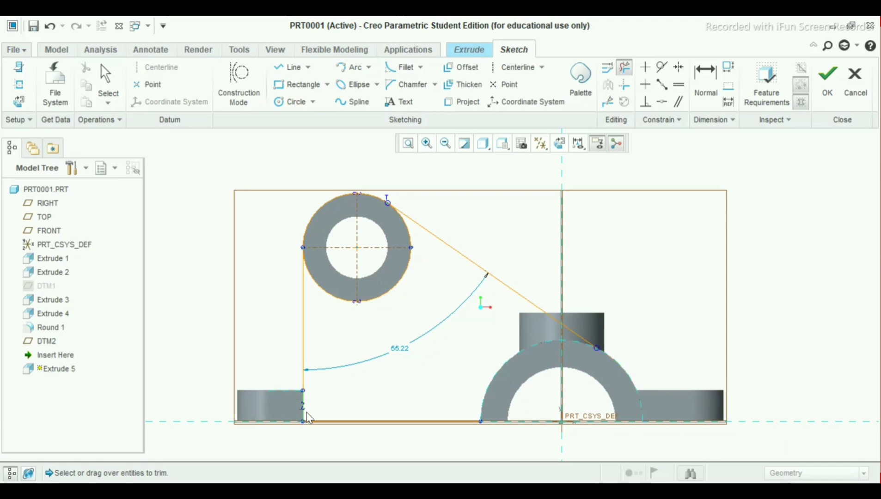
left_click_drag(332, 278, 332, 310)
key("ctrl+d")
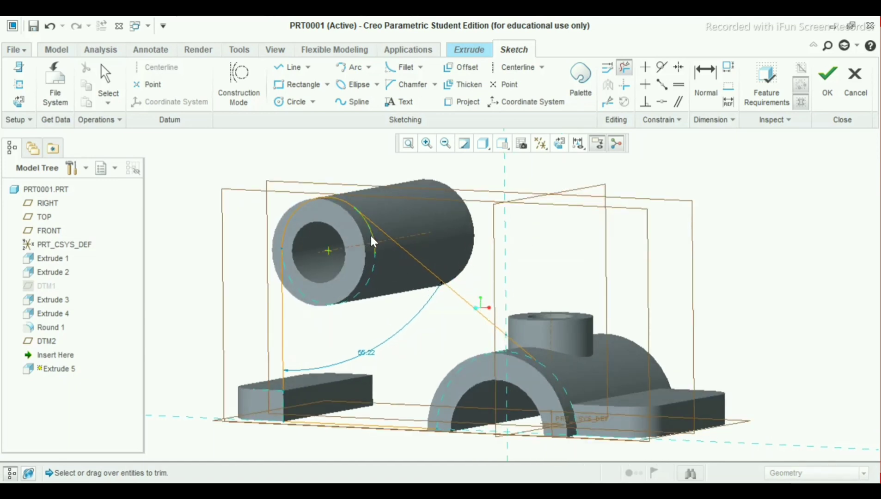
mouse_move(378, 279)
middle_mouse_down()
mouse_move(389, 270)
mouse_move(463, 321)
mouse_move(409, 294)
middle_mouse_up()
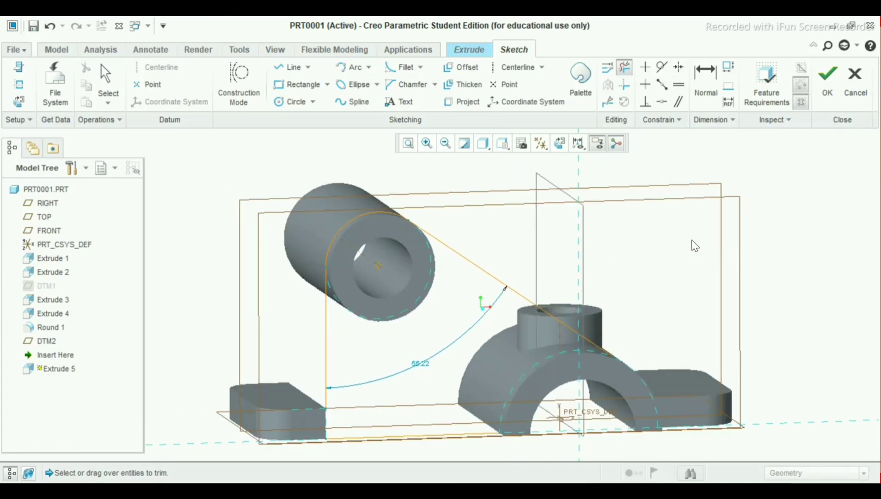
middle_click(689, 252)
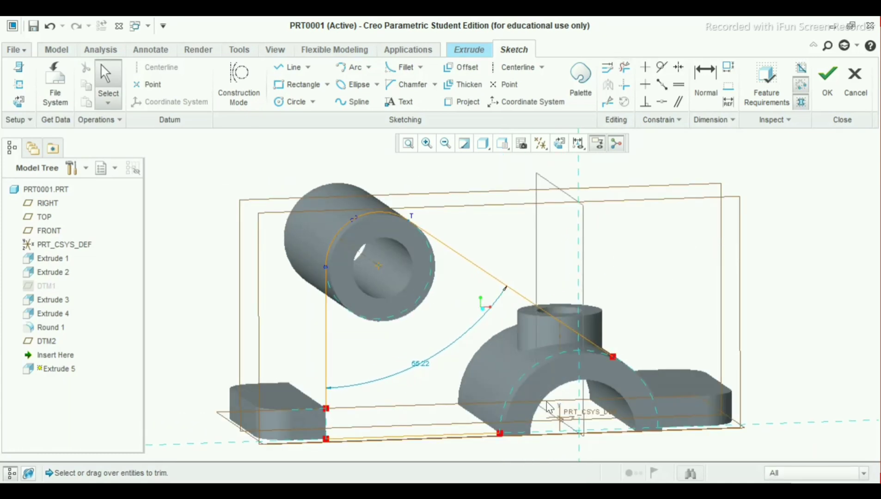
Step: Draw a vertical line along the detached pad's inner side, joining the base line to the line coming down from the tube
middle_click_drag(521, 424, 510, 408)
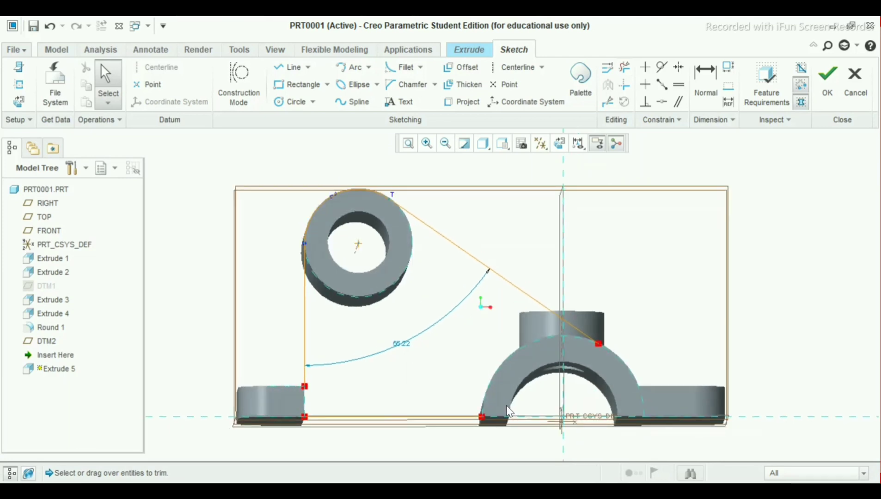
scroll(316, 409, "up", 3)
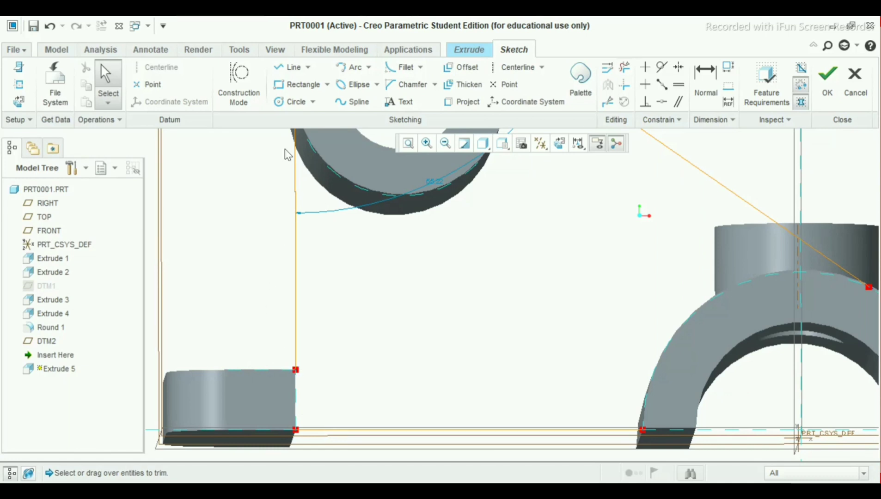
left_click(290, 74)
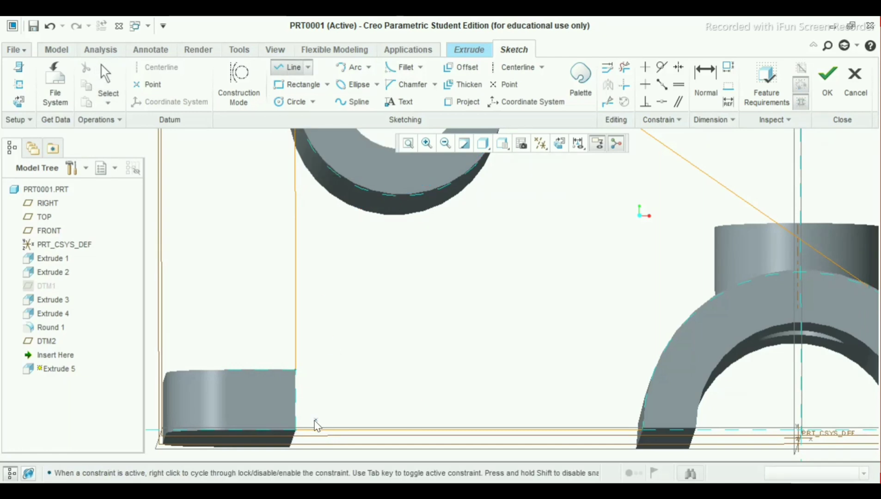
left_click(295, 430)
left_click(295, 371)
middle_click(337, 351)
middle_click(354, 351)
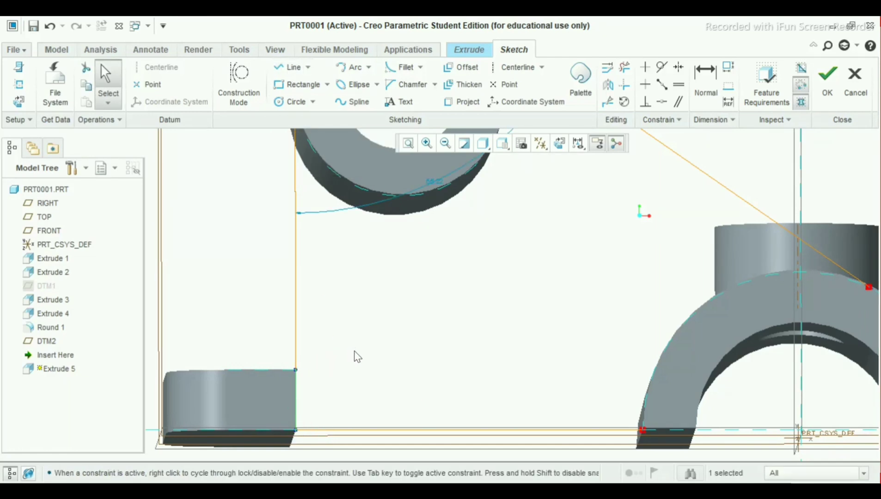
Step: Project the half-cylinder's outer arc into the sketch again
middle_click_drag(455, 355, 444, 362)
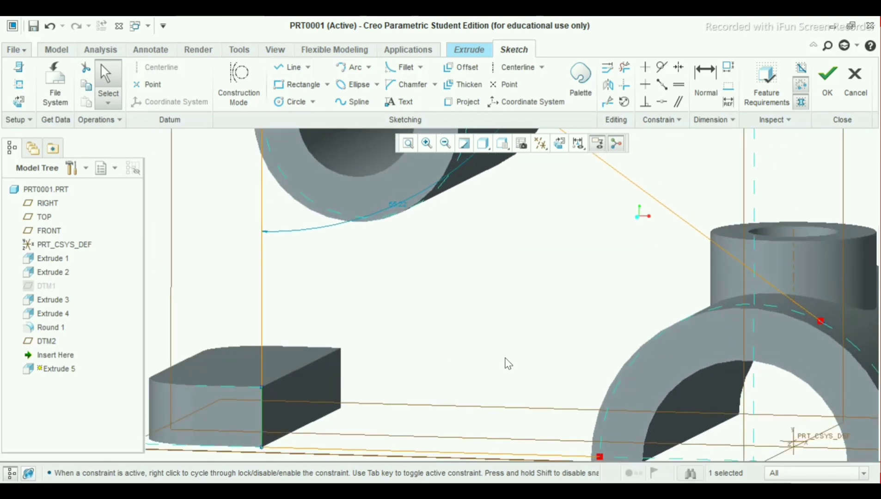
left_click(463, 101)
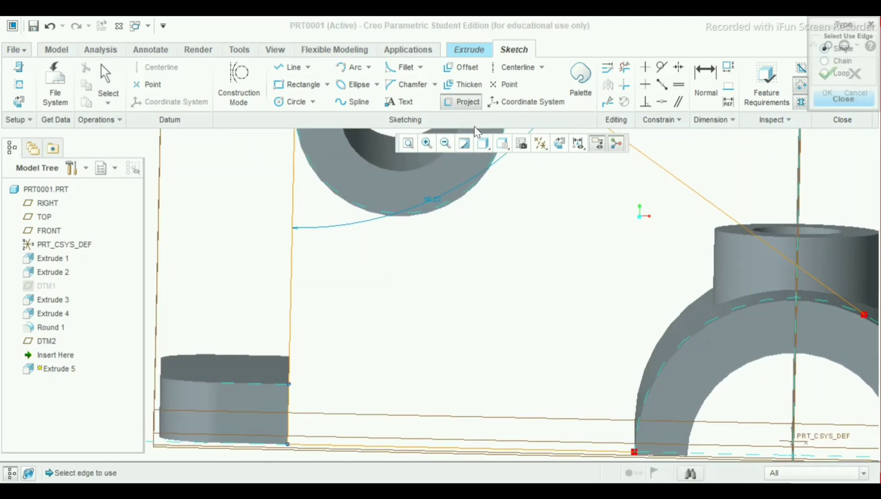
left_click(688, 346)
scroll(634, 292, "up", 4)
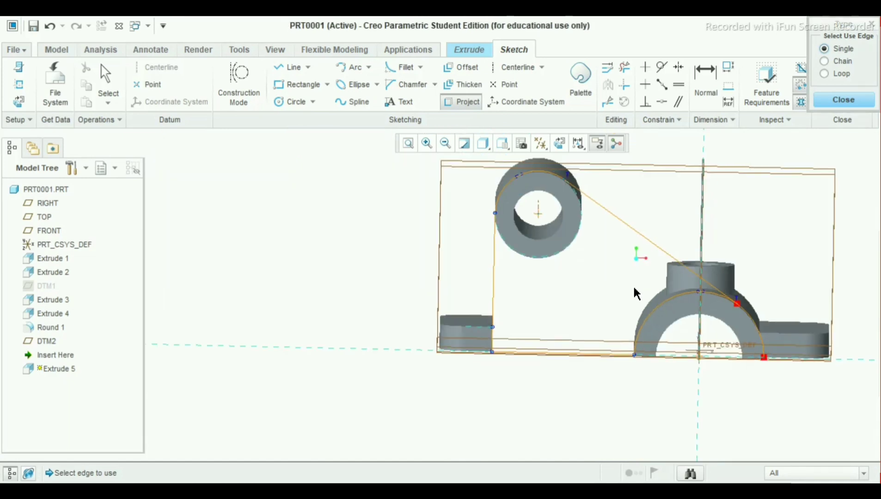
scroll(740, 300, "down", 3)
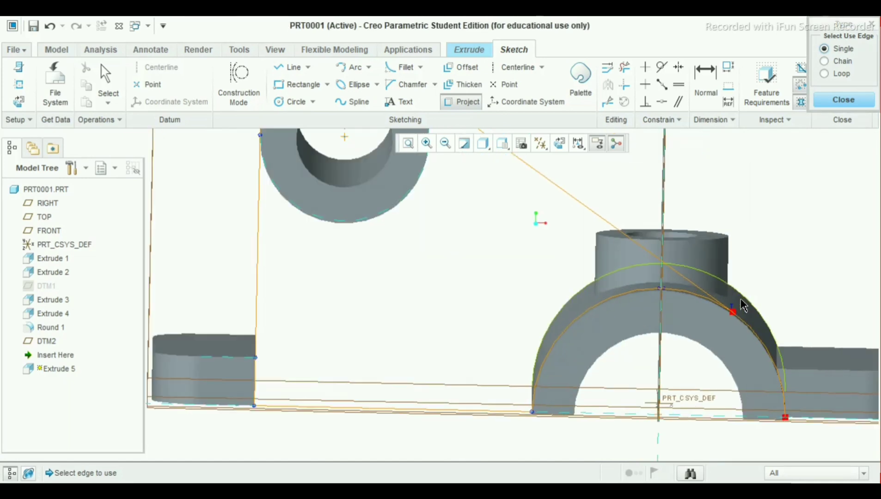
middle_click(775, 290)
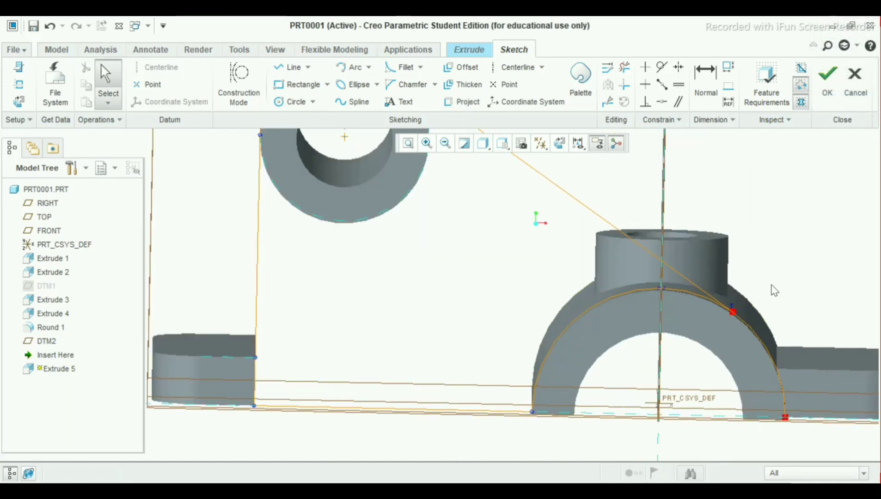
Step: Trim the half-cylinder arc portion beyond the slanted line's end point to close the profile
left_click(625, 70)
left_click(770, 365)
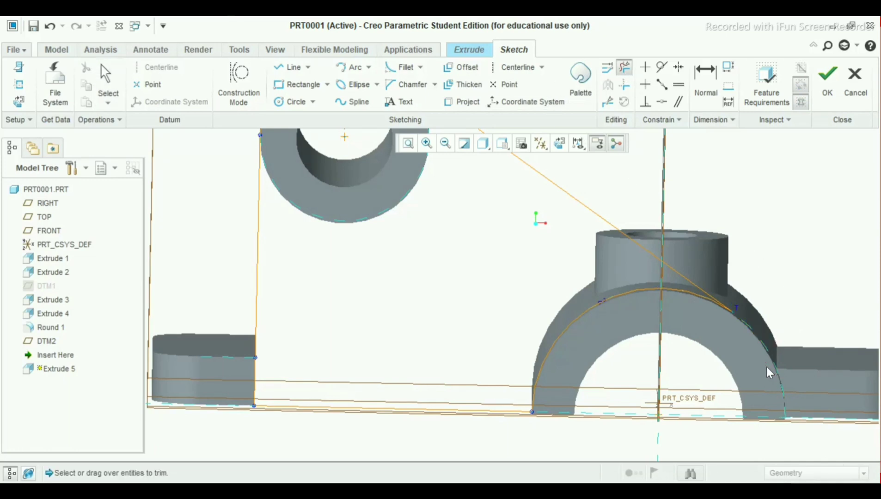
middle_click(793, 233)
mouse_move(791, 272)
middle_mouse_down()
mouse_move(775, 260)
mouse_move(756, 273)
mouse_move(753, 256)
mouse_move(785, 285)
mouse_move(796, 275)
mouse_move(757, 255)
mouse_move(779, 278)
mouse_move(708, 331)
mouse_move(794, 292)
mouse_move(801, 279)
mouse_move(765, 279)
mouse_move(775, 299)
mouse_move(793, 264)
middle_mouse_up()
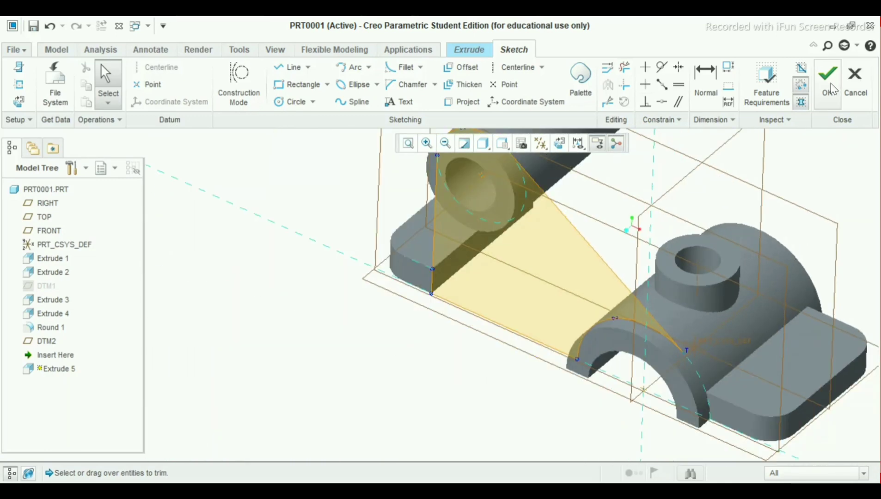
Step: Finish the closed profile sketch and extrude it to a depth of 7, with the direction flipped toward the tube and half-cylinder bodies
left_click(827, 75)
middle_click_drag(756, 194, 740, 212)
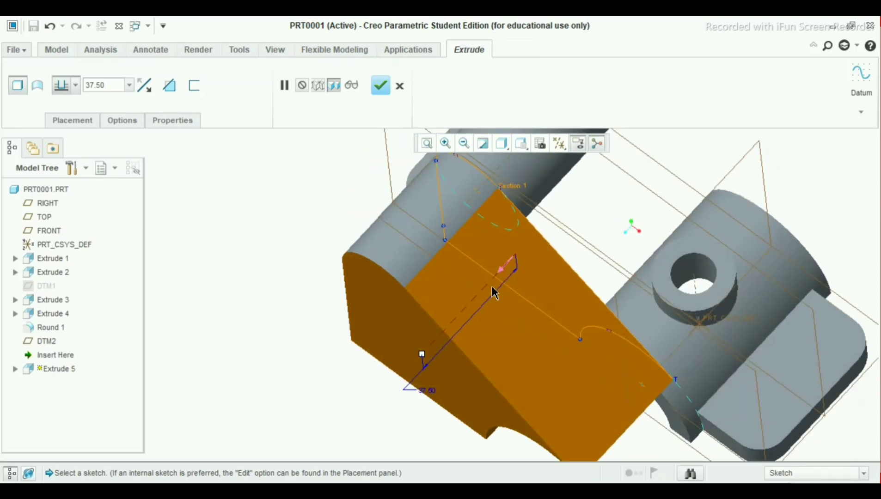
double_click(107, 86)
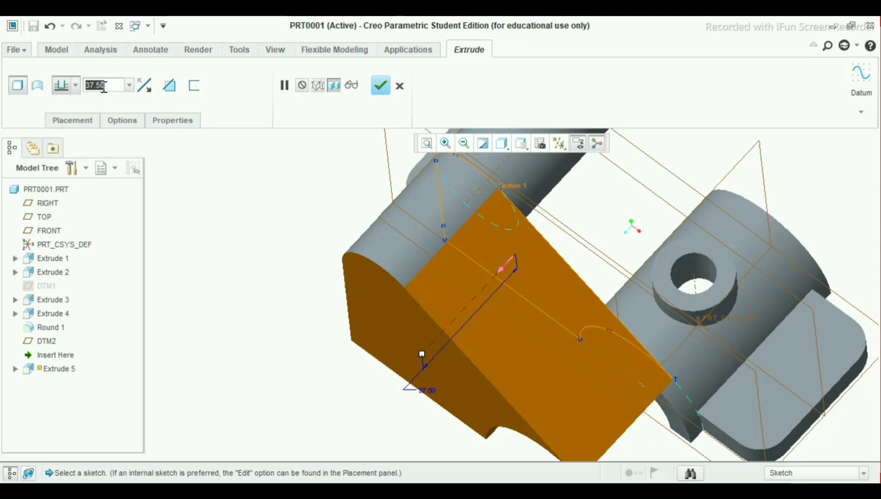
type("7")
key("Return")
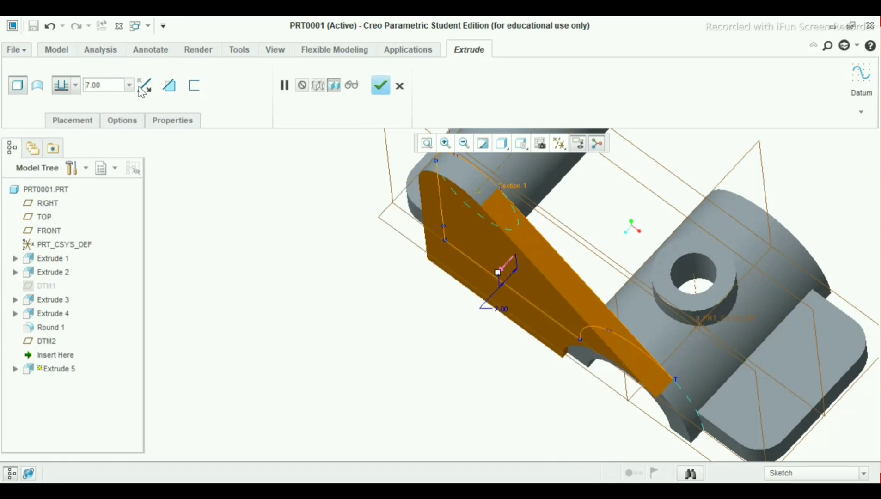
middle_click_drag(500, 275, 527, 185)
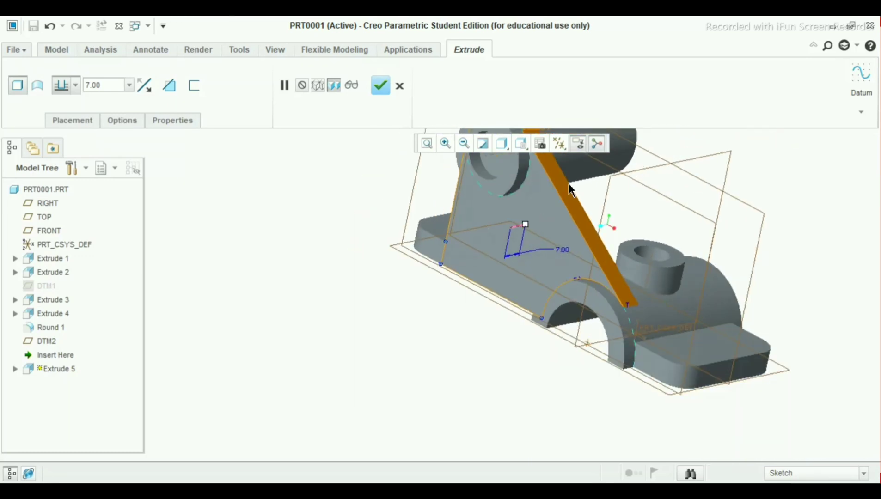
scroll(570, 181, "up", 5)
scroll(573, 163, "down", 7)
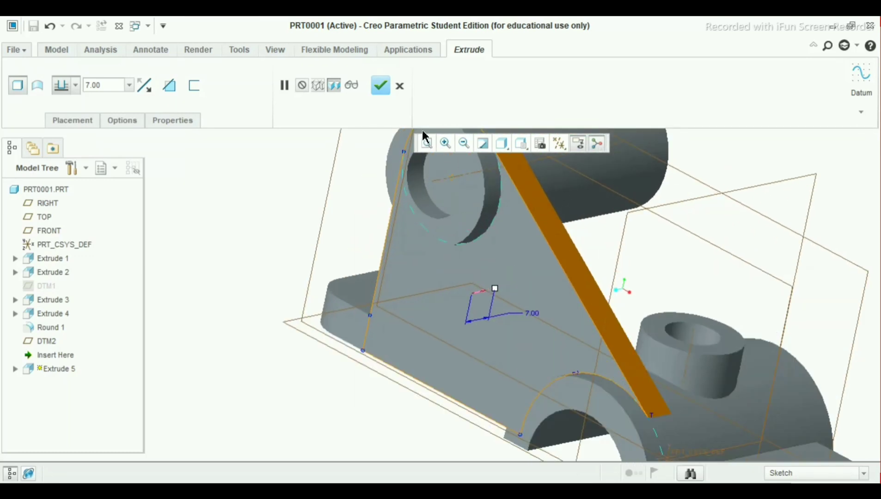
mouse_move(549, 248)
middle_mouse_down()
mouse_move(578, 220)
mouse_move(559, 261)
middle_mouse_up()
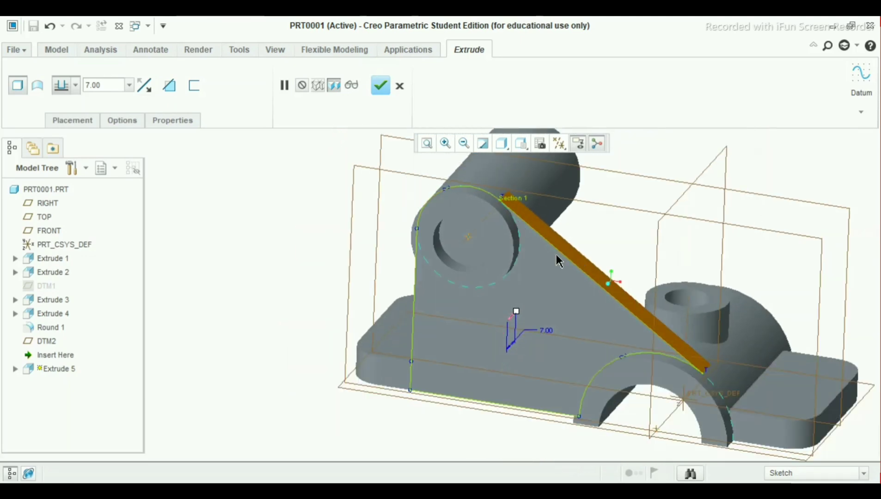
left_click(378, 91)
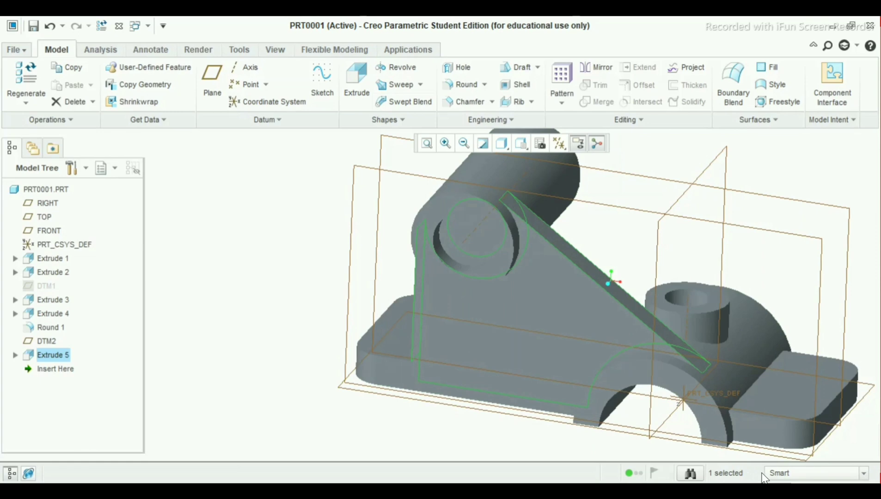
Step: Start an extrusion with its sketch on the new triangular web's outer face
middle_click_drag(682, 270, 665, 236)
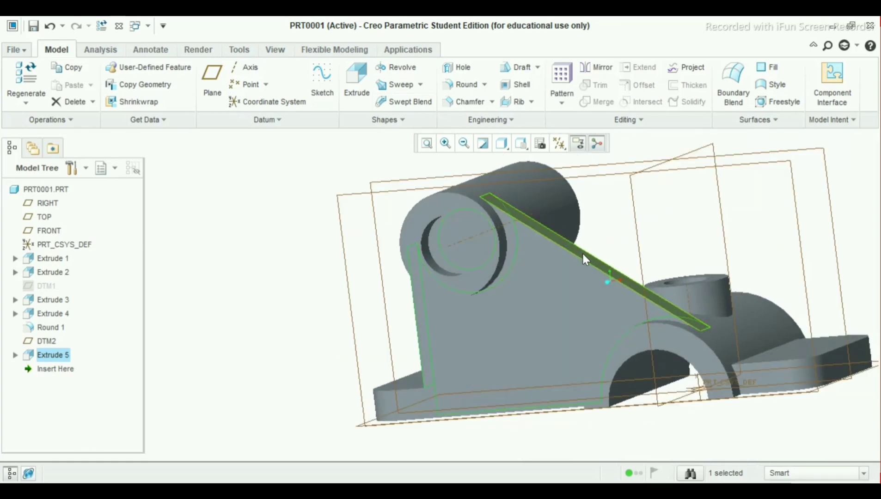
left_click(716, 222)
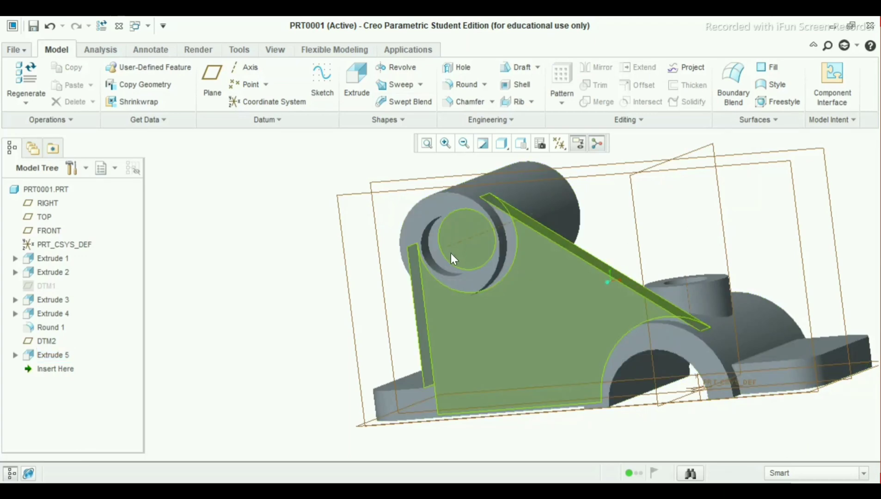
middle_click_drag(452, 251, 585, 238)
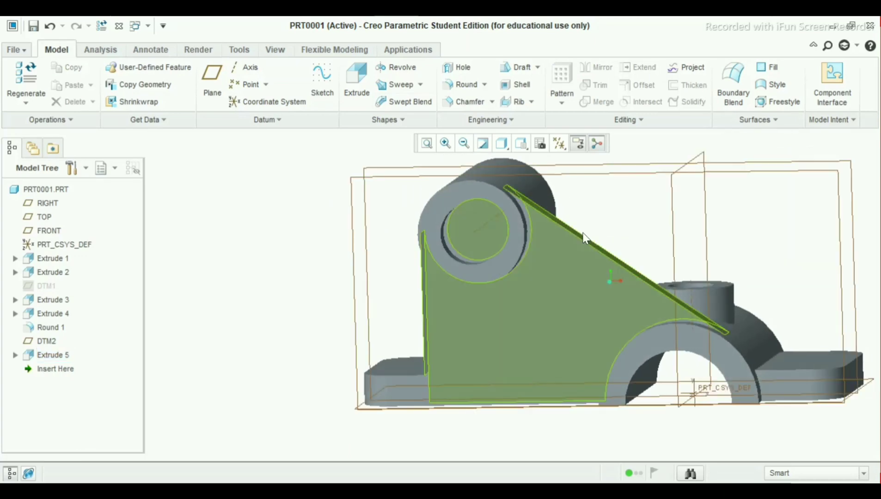
left_click(559, 291)
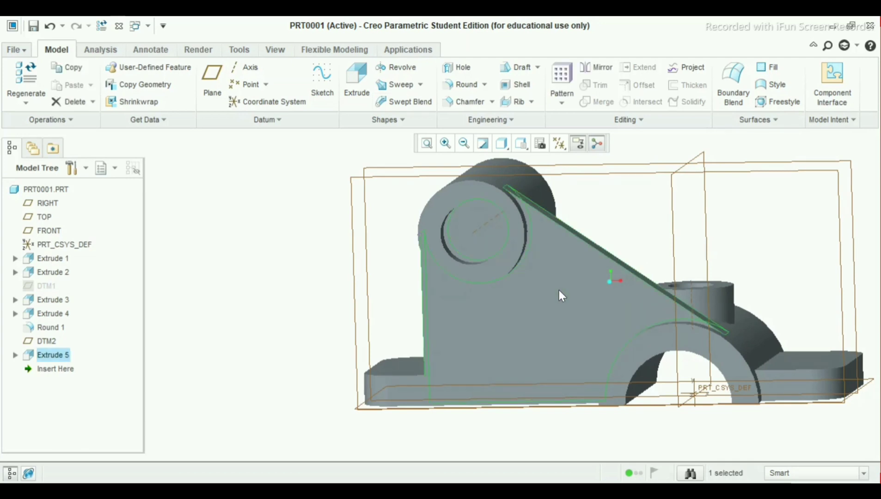
left_click(363, 95)
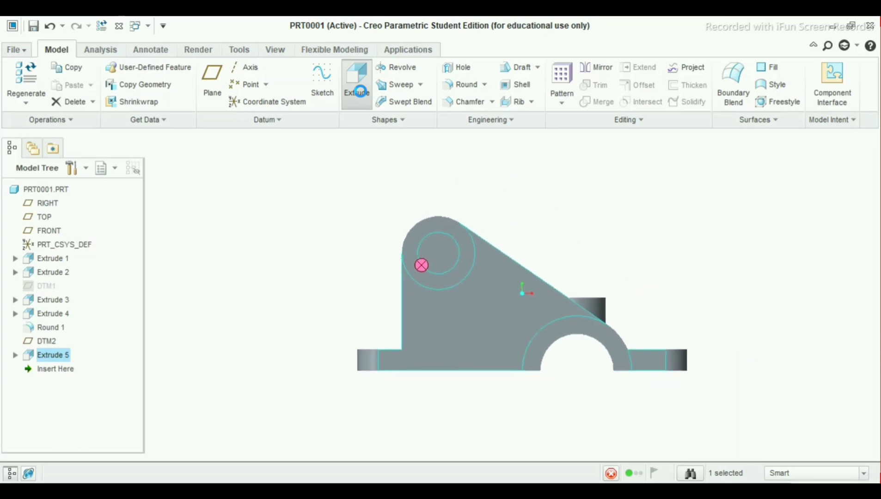
scroll(486, 240, "down", 3)
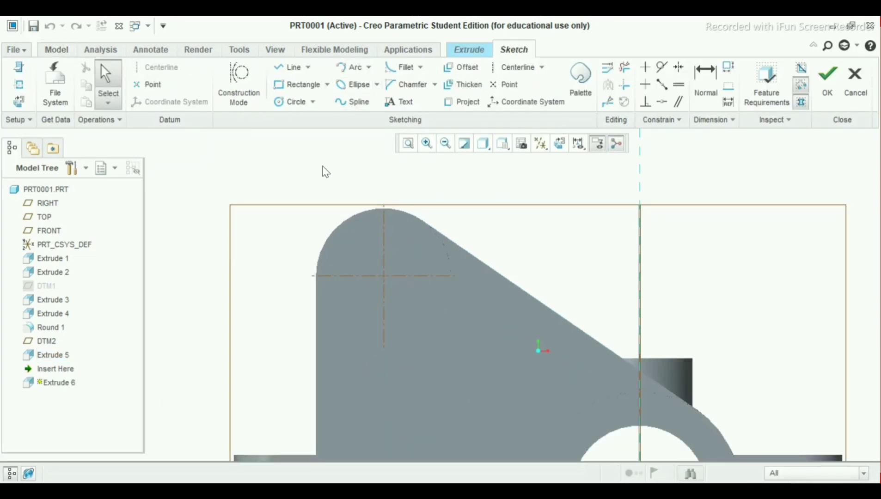
left_click(292, 103)
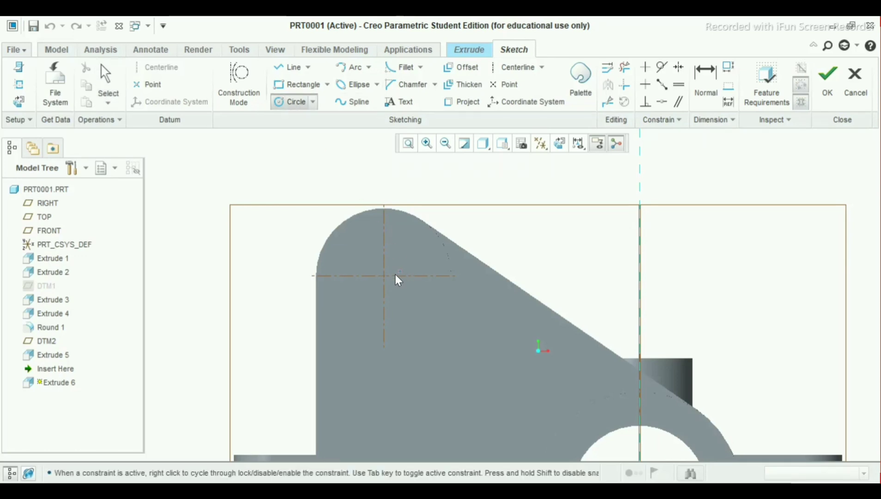
scroll(299, 184, "up", 5)
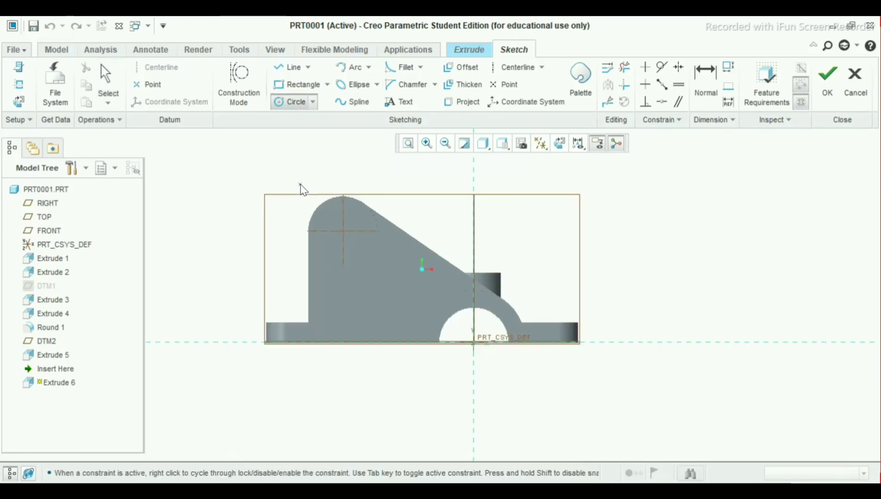
middle_click(299, 183)
scroll(423, 209, "up", 1)
scroll(361, 231, "down", 5)
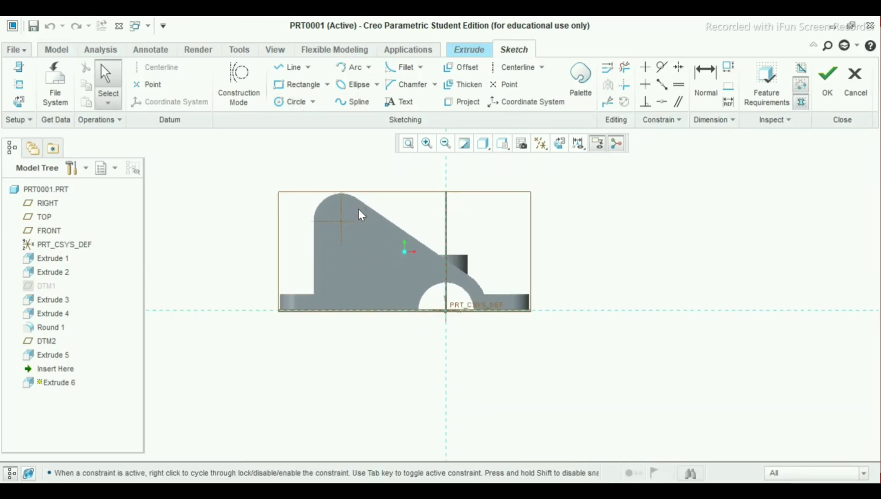
scroll(362, 226, "down", 2)
scroll(352, 250, "up", 1)
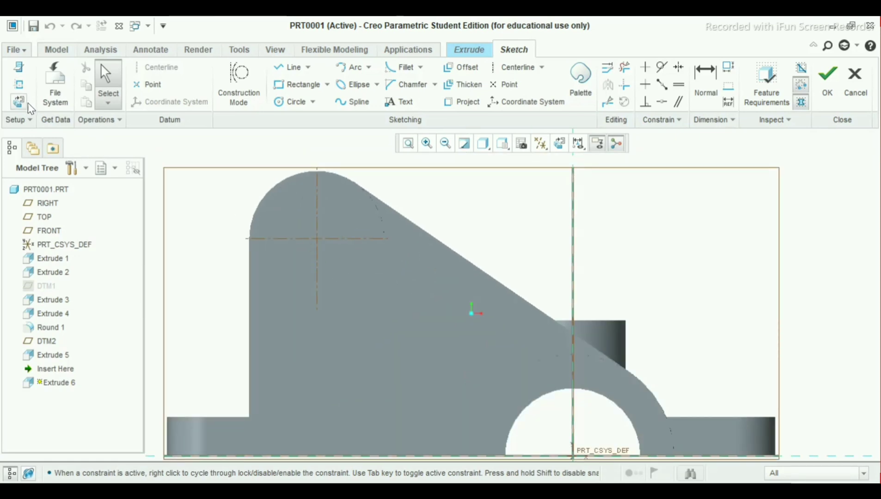
left_click(18, 85)
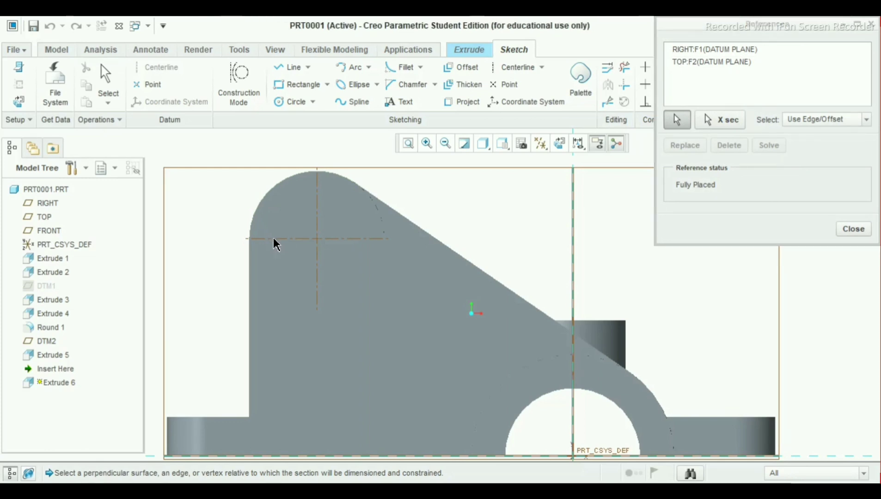
left_click(844, 232)
Step: Project both halves of the upper tube's bore edge as a full circle and finish the sketch
left_click(459, 102)
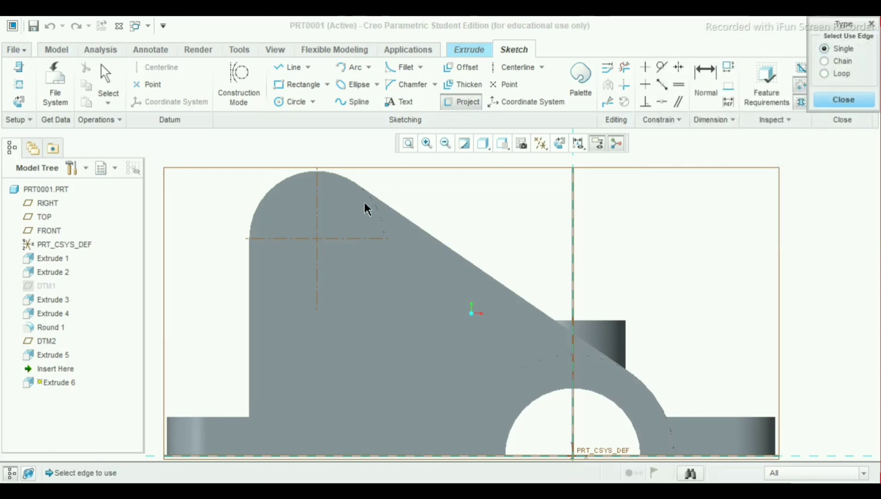
left_click(309, 208)
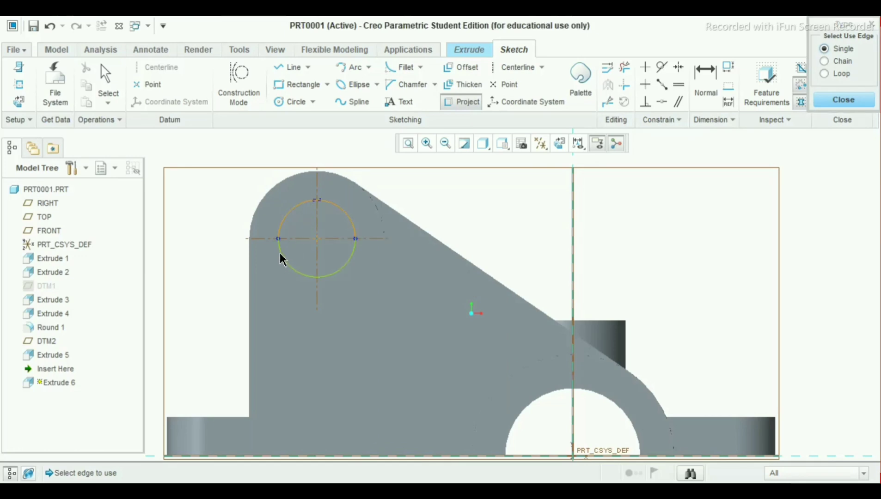
left_click(283, 257)
middle_click(521, 224)
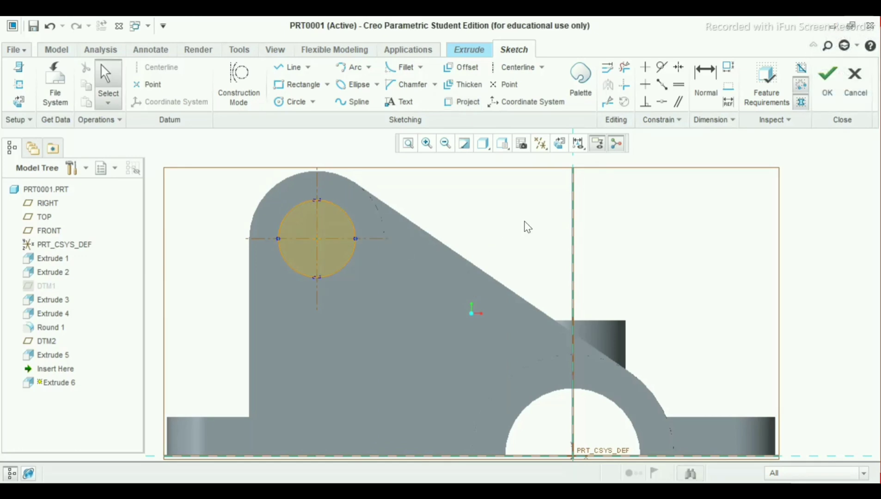
middle_click_drag(520, 222, 499, 234)
scroll(243, 235, "down", 1)
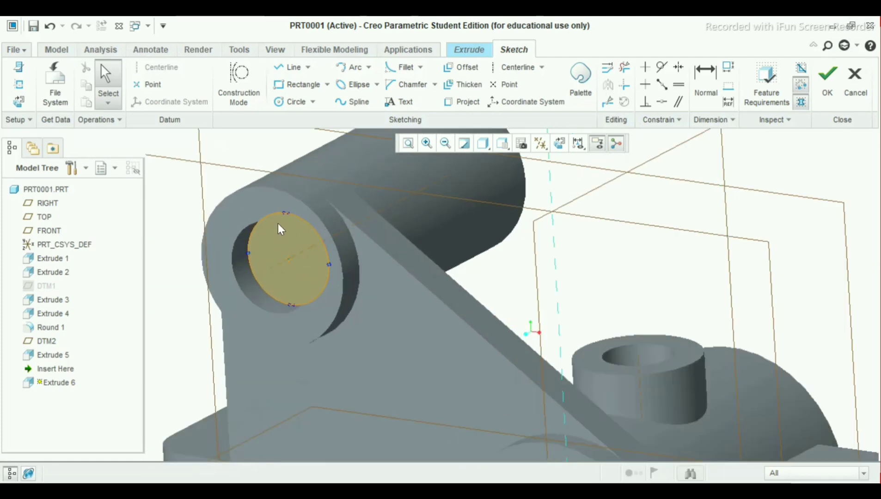
scroll(291, 227, "up", 4)
scroll(287, 227, "up", 1)
scroll(282, 225, "down", 5)
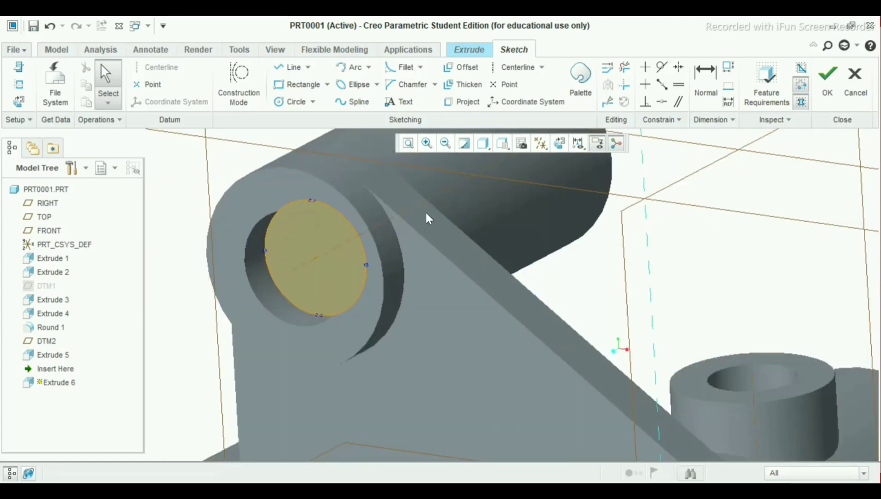
left_click(828, 88)
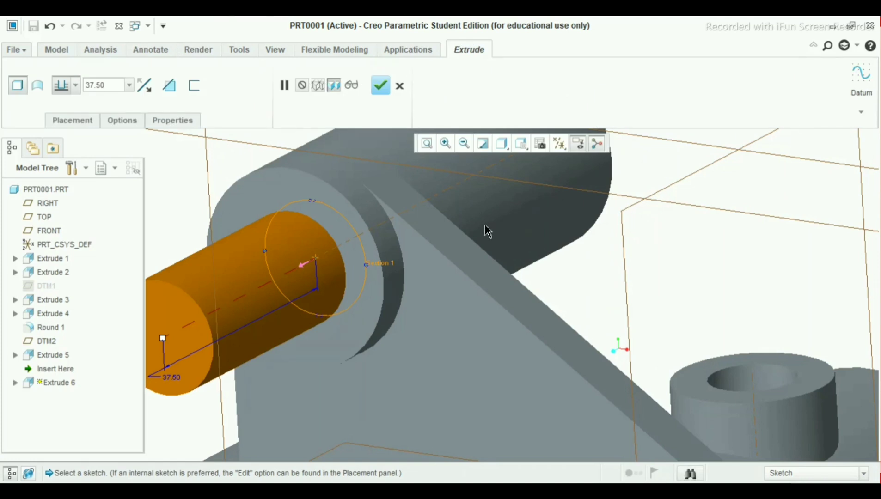
Step: Extrude the projected circle as a material-removing cut 37.50 deep, flipped into the part to open the tube bore through the web
scroll(137, 107, "up", 1)
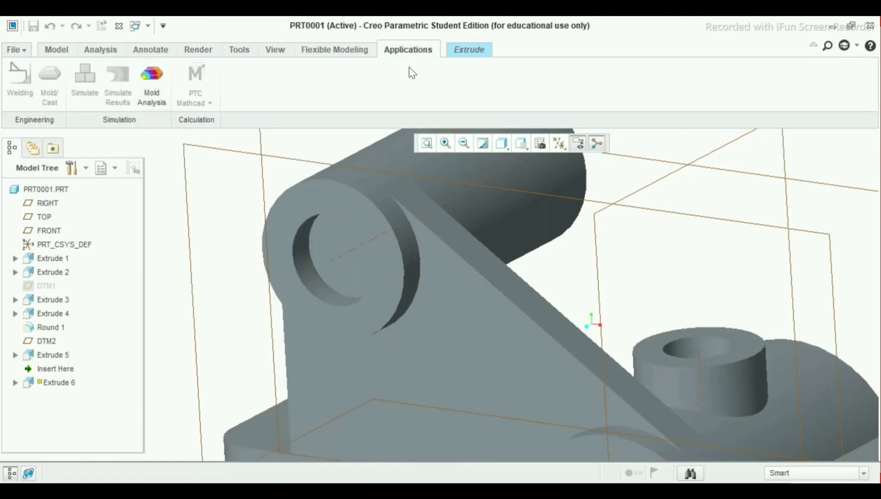
left_click(473, 50)
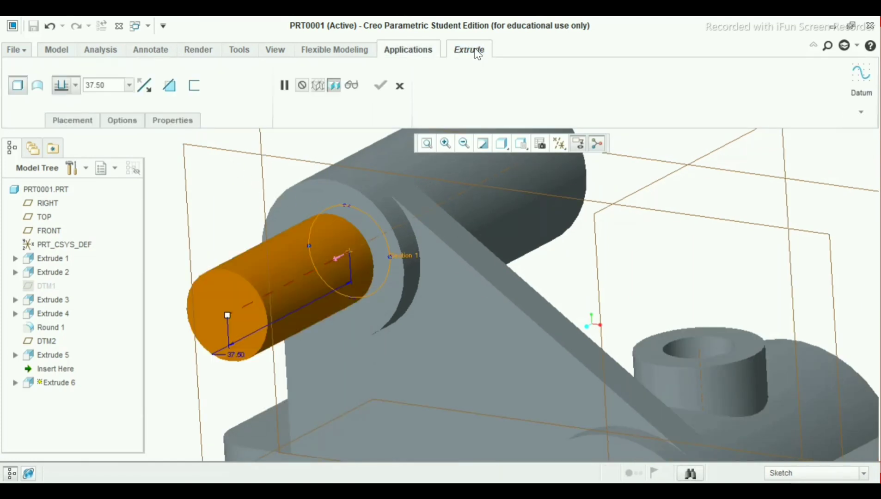
left_click(170, 86)
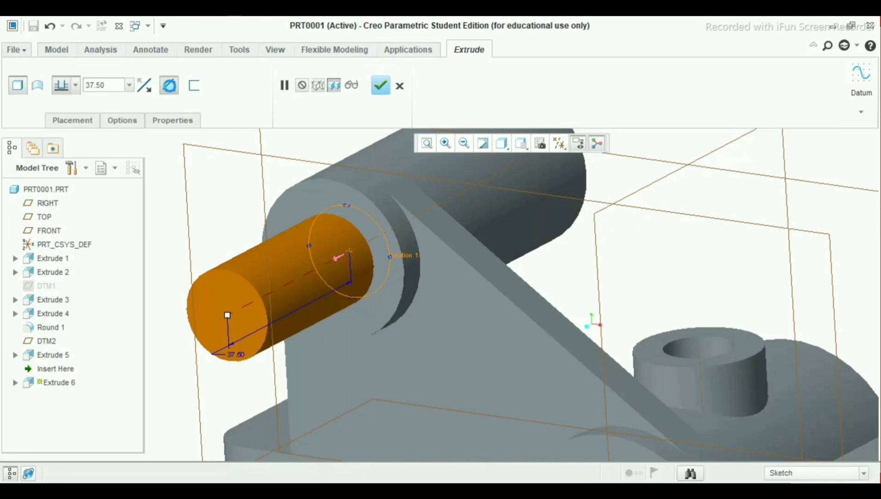
left_click(146, 91)
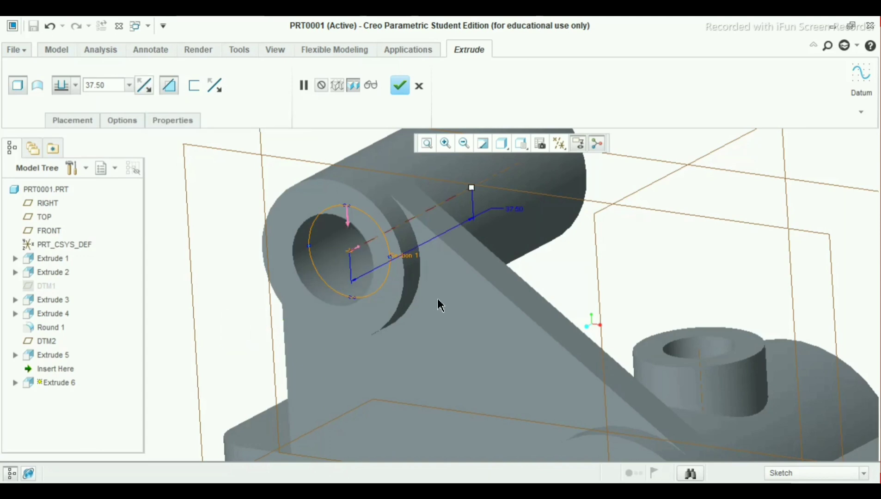
middle_click_drag(439, 301, 491, 267)
middle_click_drag(438, 222, 419, 224)
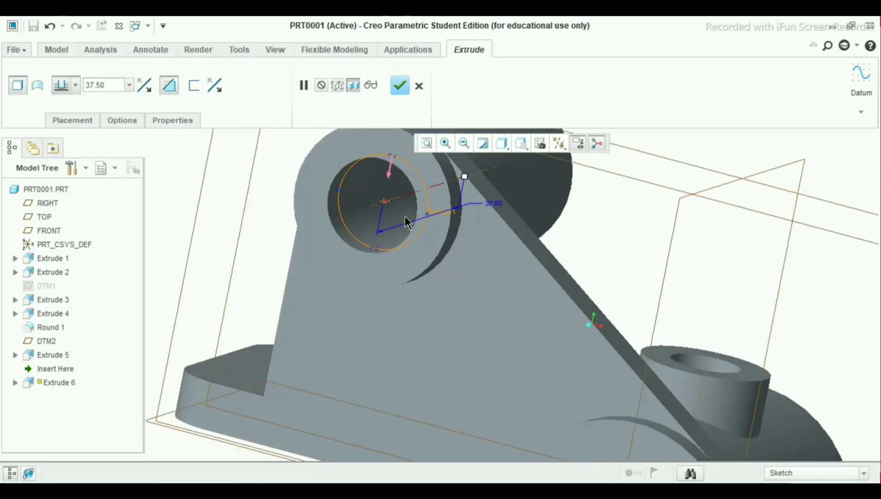
scroll(405, 216, "up", 1)
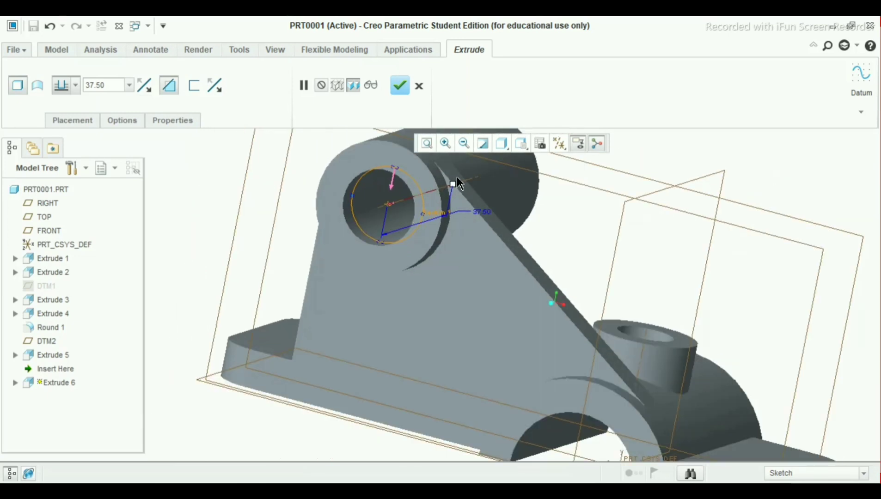
left_click(399, 85)
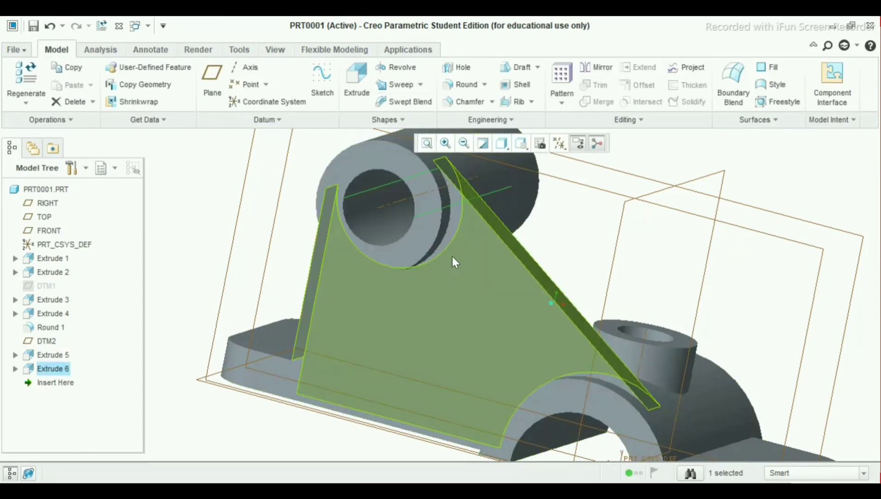
Step: Hide the offset datum plane DTM2 that was used to build the triangular web
middle_click_drag(452, 256, 416, 226)
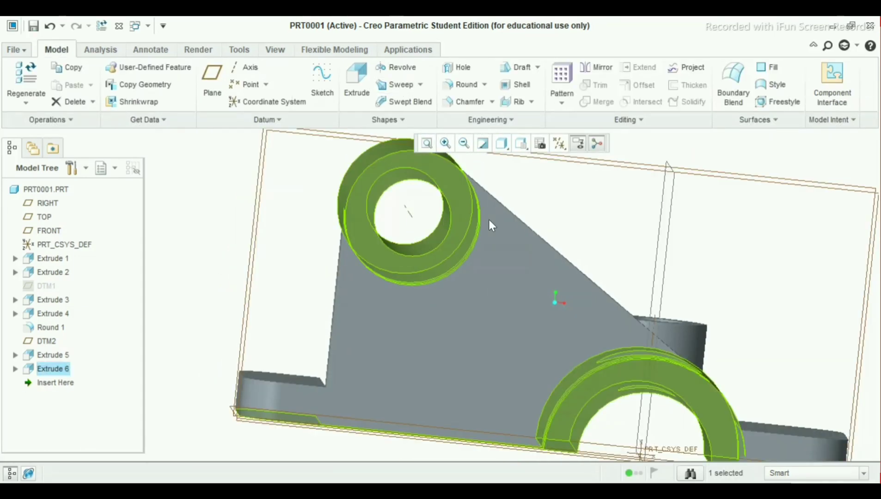
middle_click_drag(488, 220, 500, 280)
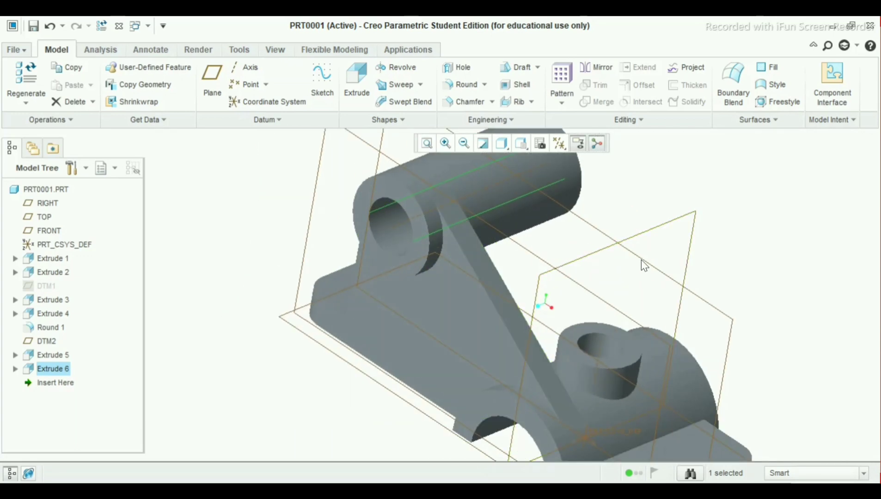
left_click(389, 159)
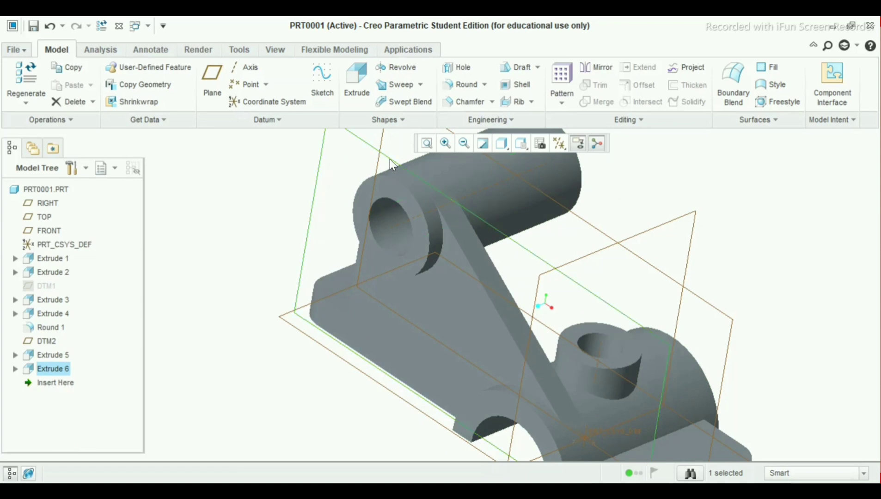
right_click(50, 342)
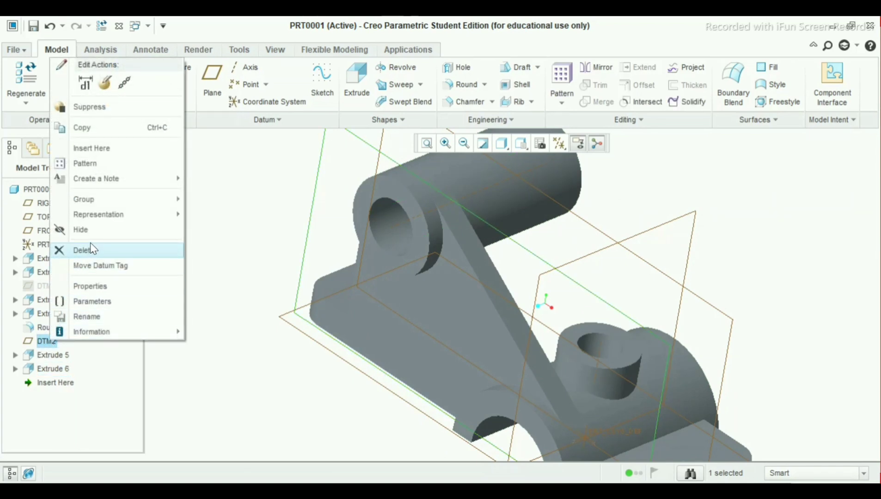
left_click(92, 231)
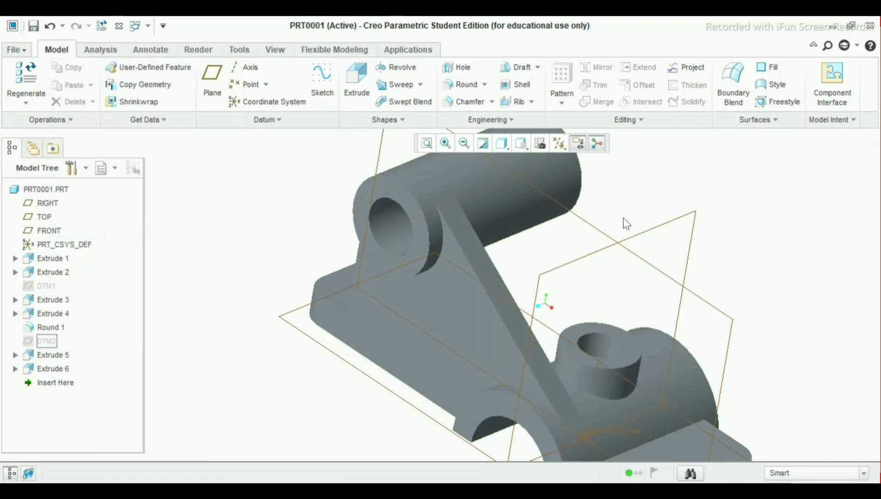
left_click(591, 227)
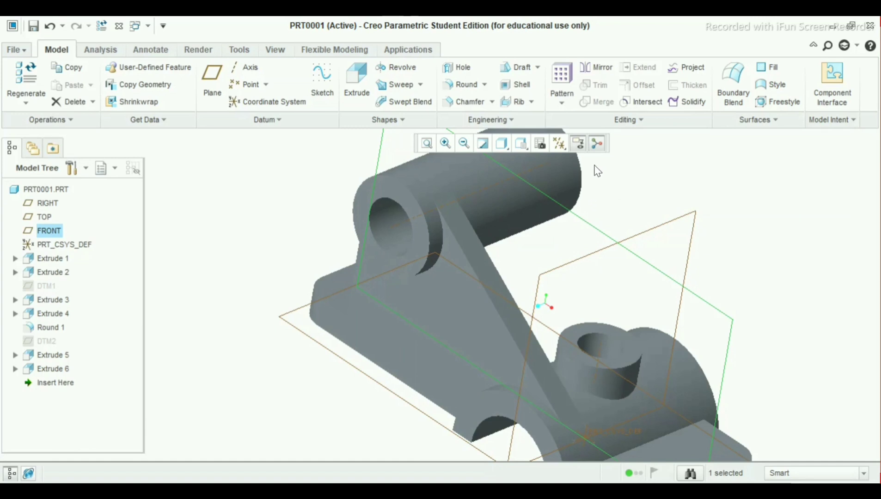
left_click(601, 68)
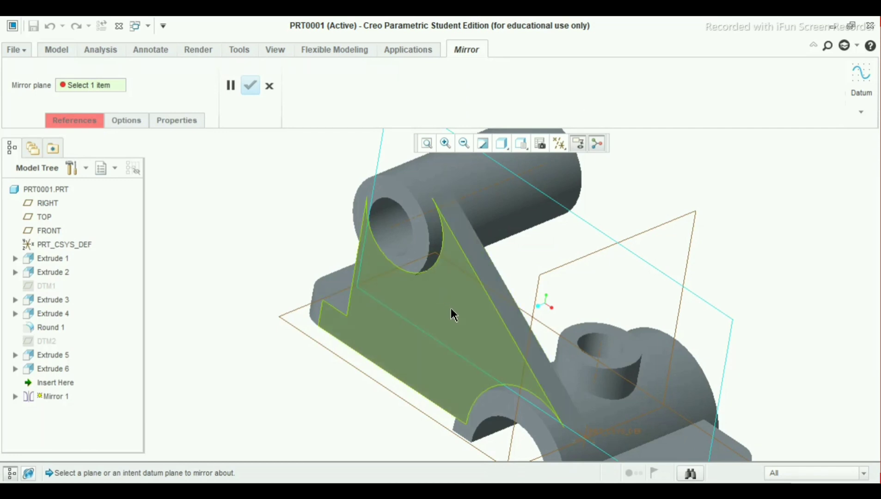
left_click(267, 86)
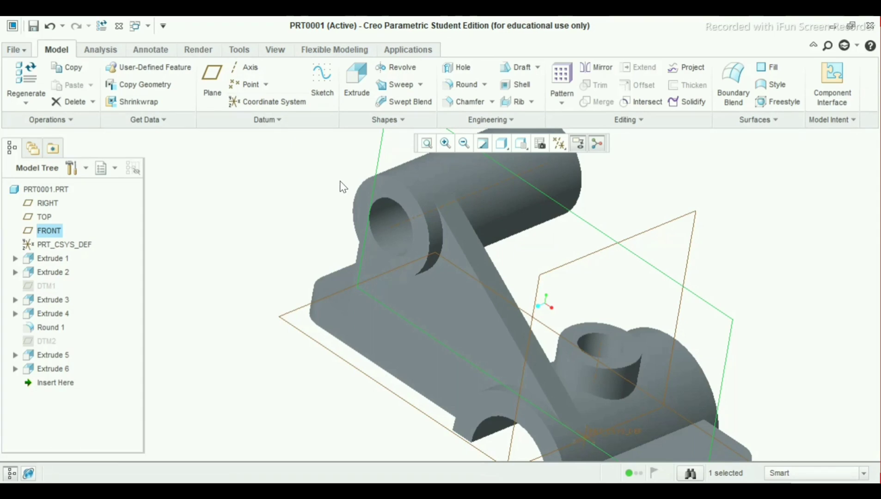
Step: Mirror the triangular web, Extrude 5, about the FRONT datum plane to the other side of the bracket
left_click(253, 177)
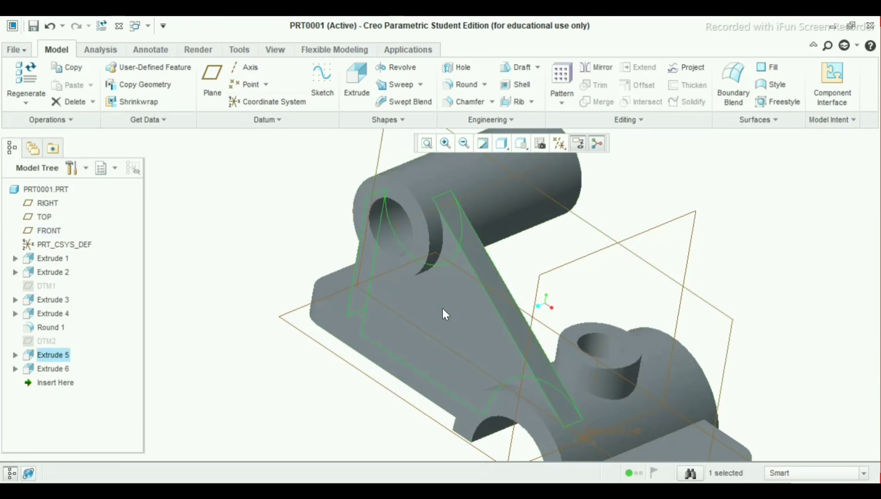
left_click(594, 70)
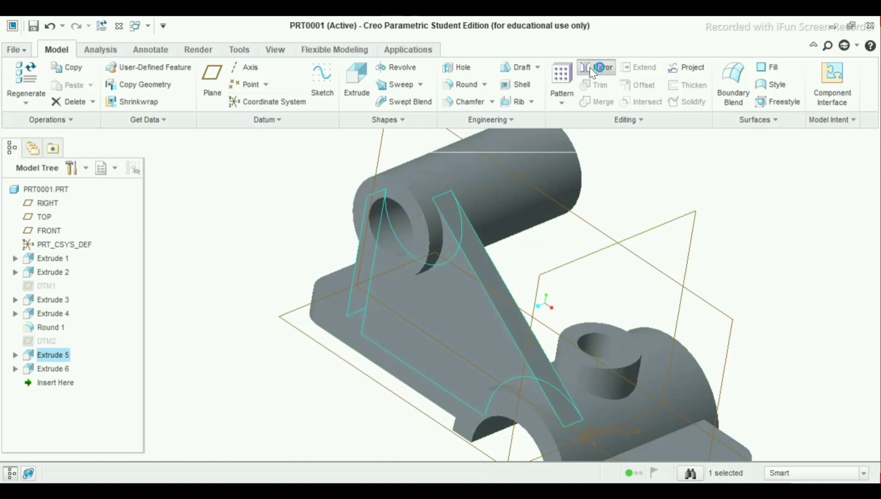
left_click(581, 217)
middle_click_drag(597, 222, 493, 287)
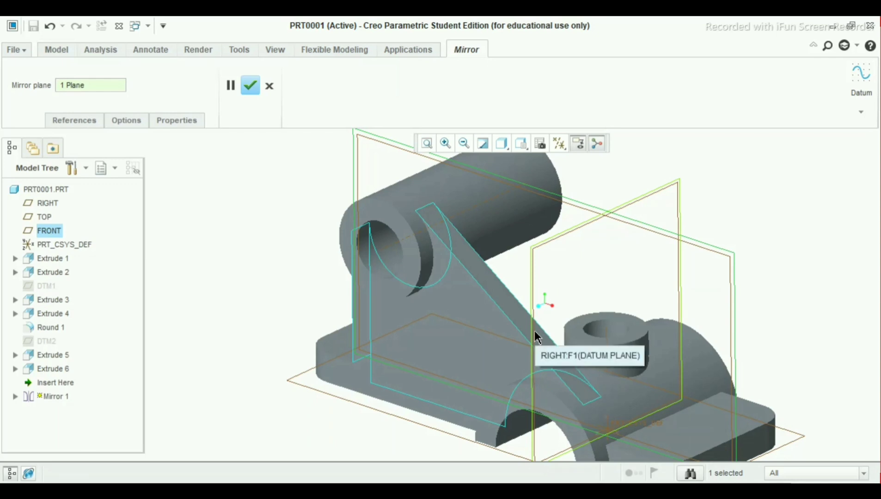
left_click(252, 87)
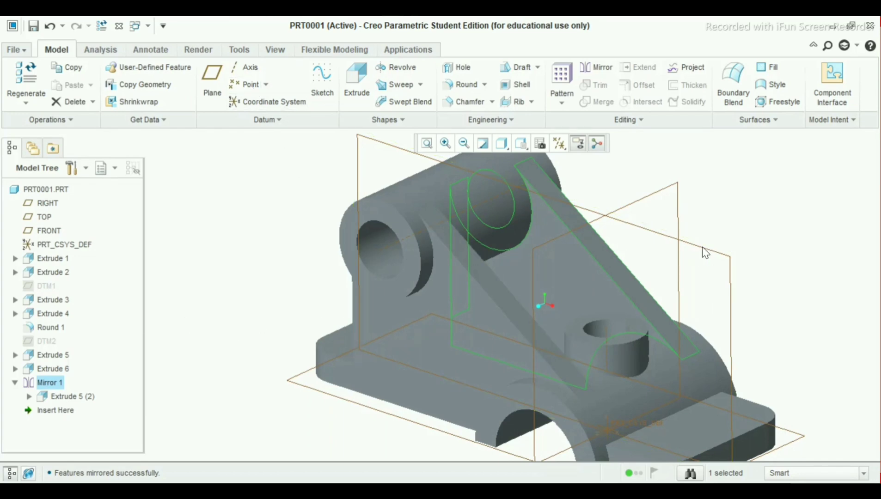
Step: Hide the FRONT datum plane
middle_click_drag(694, 275, 624, 249)
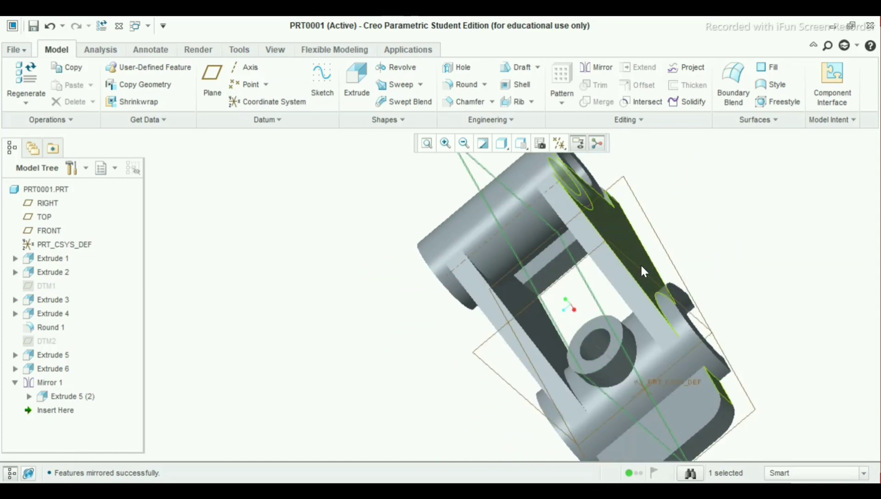
scroll(641, 270, "up", 5)
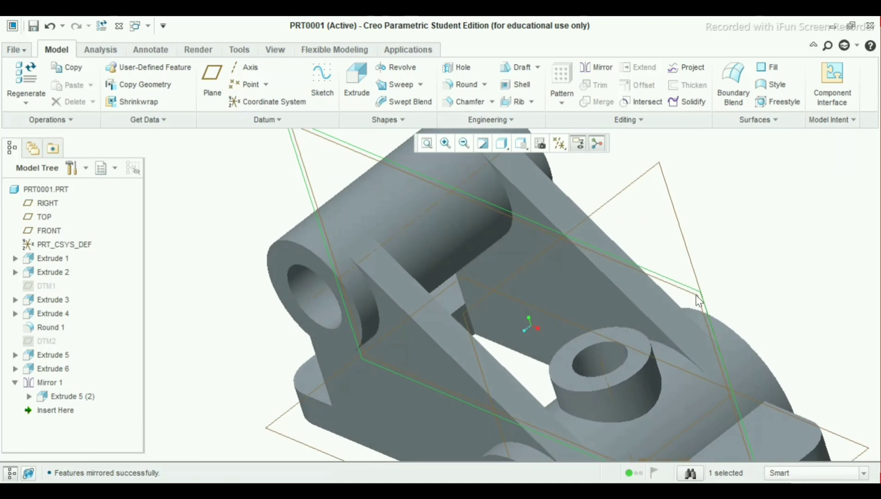
scroll(692, 294, "down", 2)
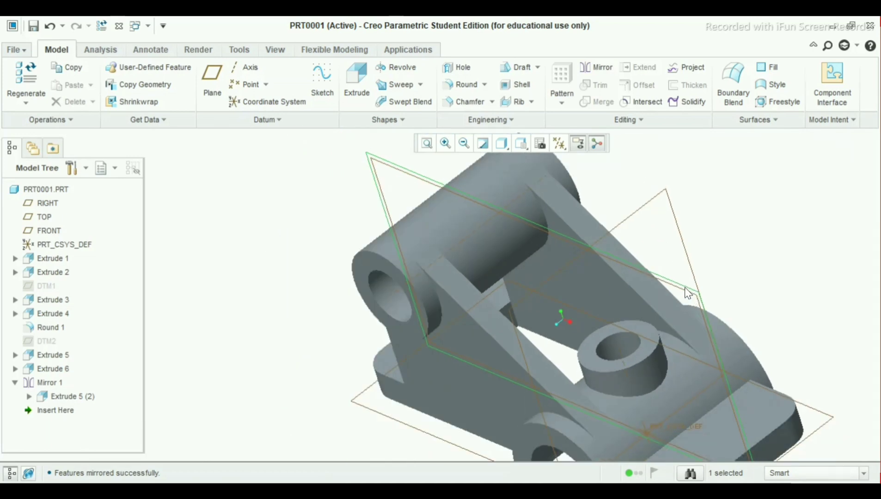
left_click(685, 288)
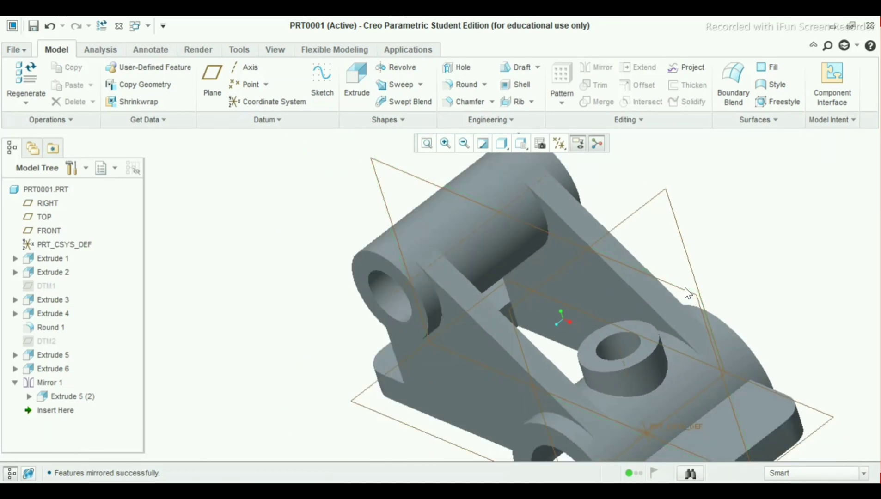
left_click(56, 231)
right_click(57, 231)
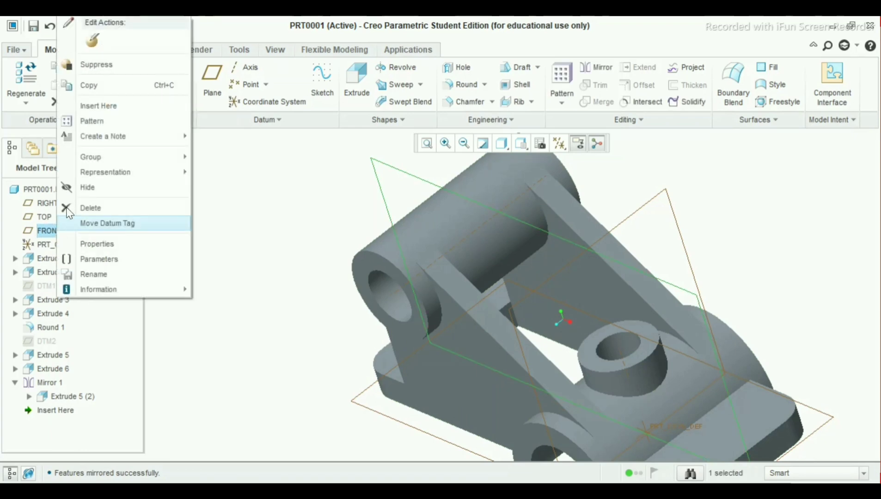
left_click(81, 191)
Step: Start an extrusion with its sketch on the outer face of the mirrored web
middle_click_drag(571, 266, 663, 244)
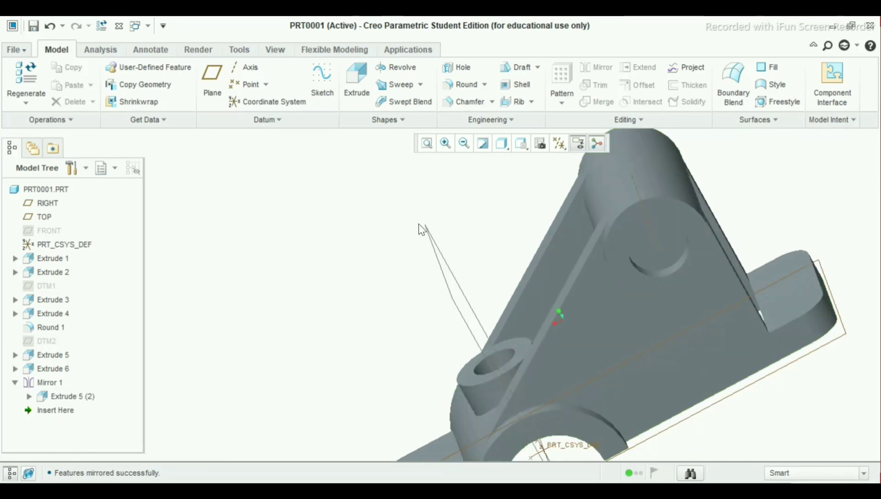
left_click(586, 342)
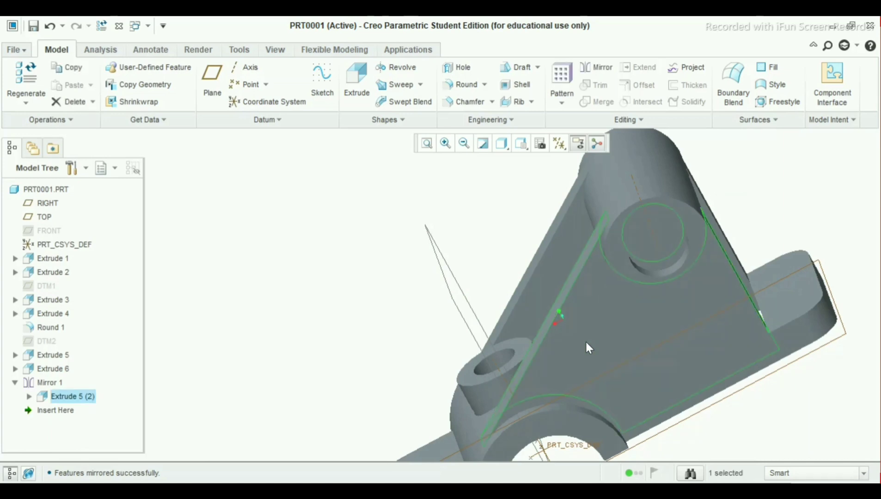
left_click(356, 96)
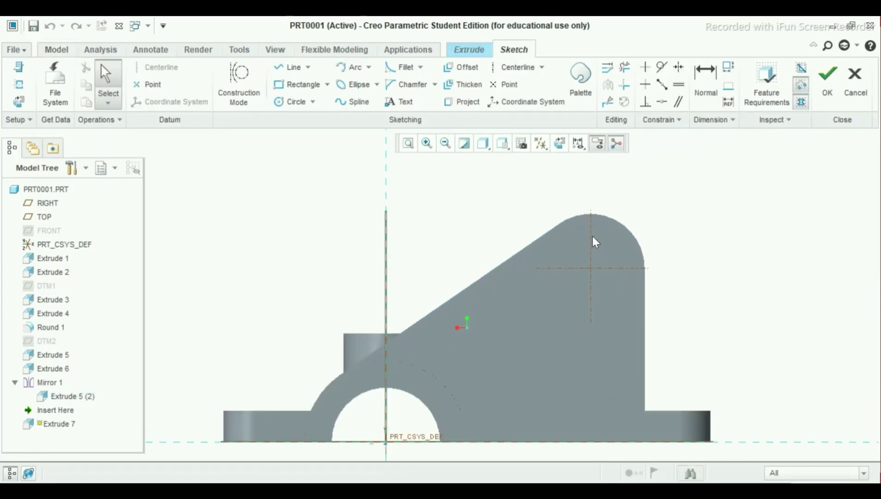
Step: Project both halves of the tube's bore edge onto the mirrored web's face as a full circle and finish the sketch
left_click(462, 105)
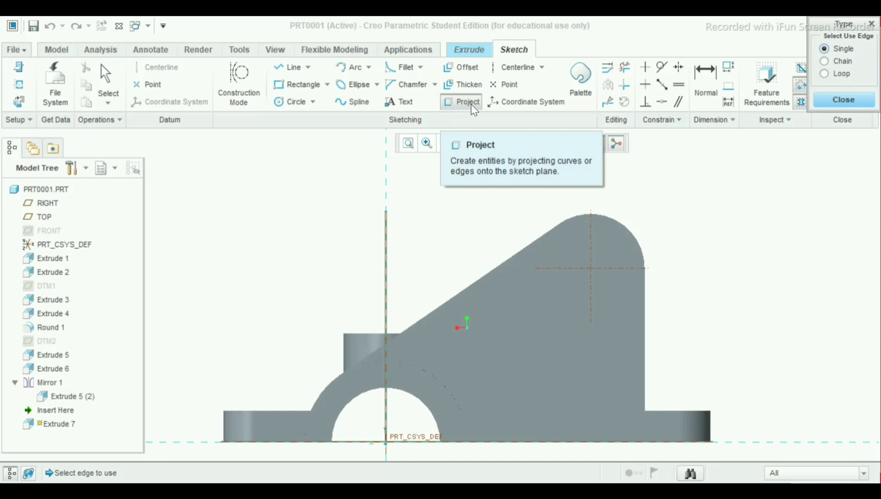
left_click(606, 248)
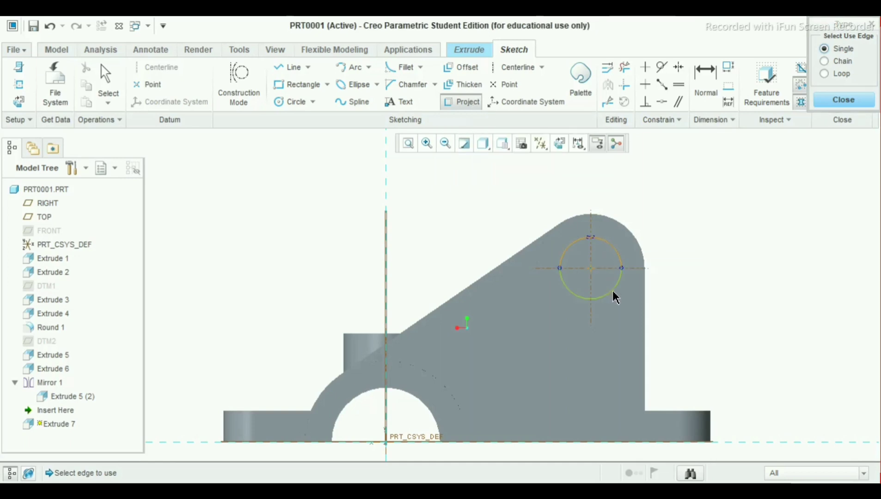
scroll(721, 269, "up", 1)
scroll(721, 268, "down", 1)
middle_click(721, 269)
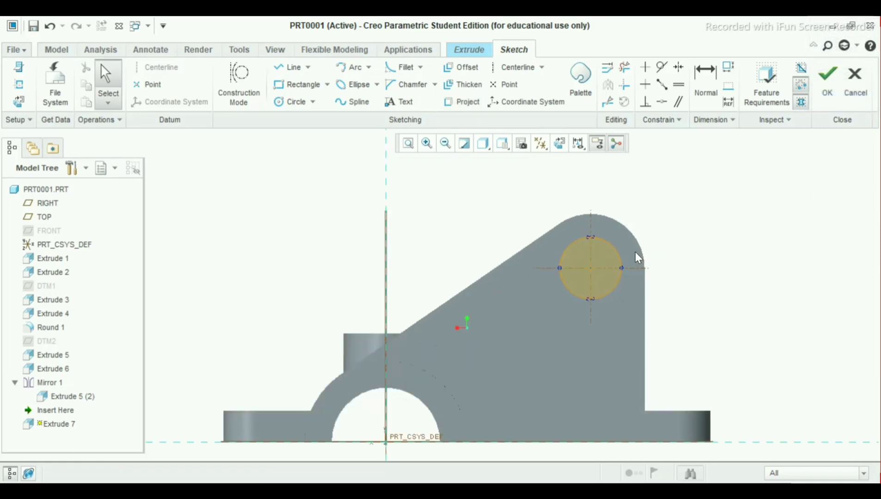
middle_click_drag(635, 253, 640, 273)
scroll(587, 287, "down", 3)
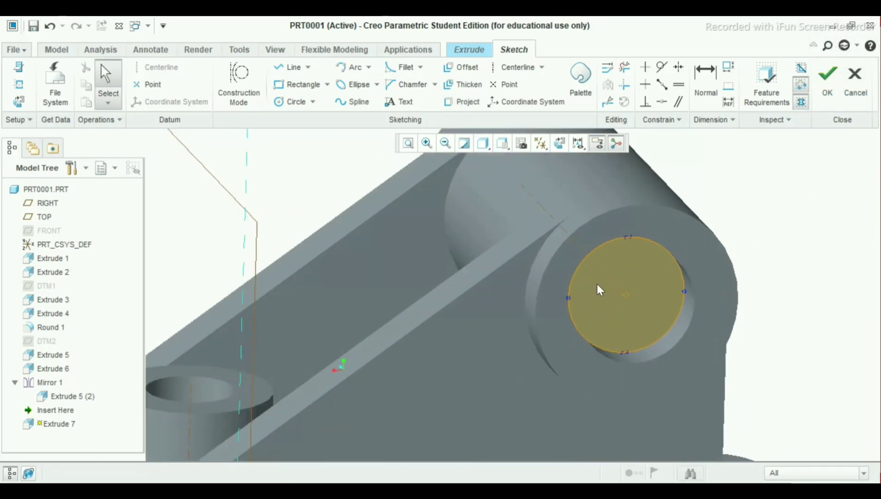
scroll(608, 320, "up", 4)
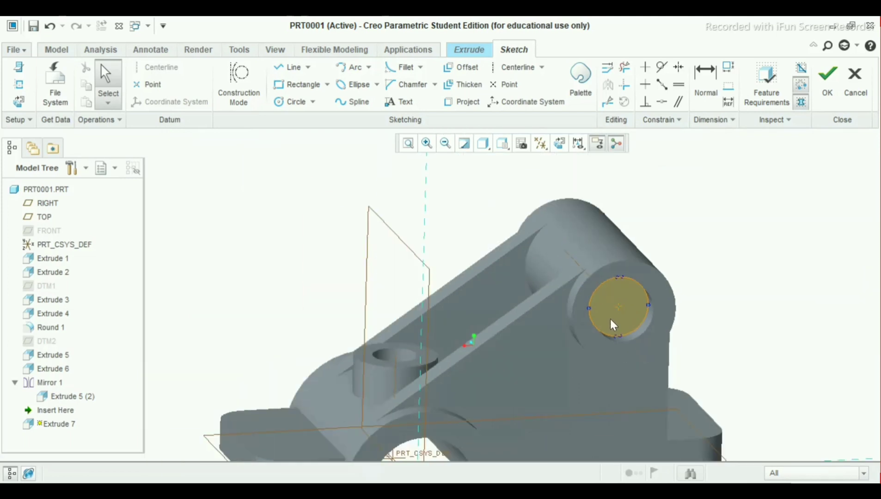
left_click(821, 95)
Step: Extrude the projected circle as a material-removing cut 37.50 deep, flipped into the part to open the bore through the mirrored web
mouse_move(692, 259)
middle_mouse_down()
mouse_move(715, 261)
mouse_move(665, 340)
middle_mouse_up()
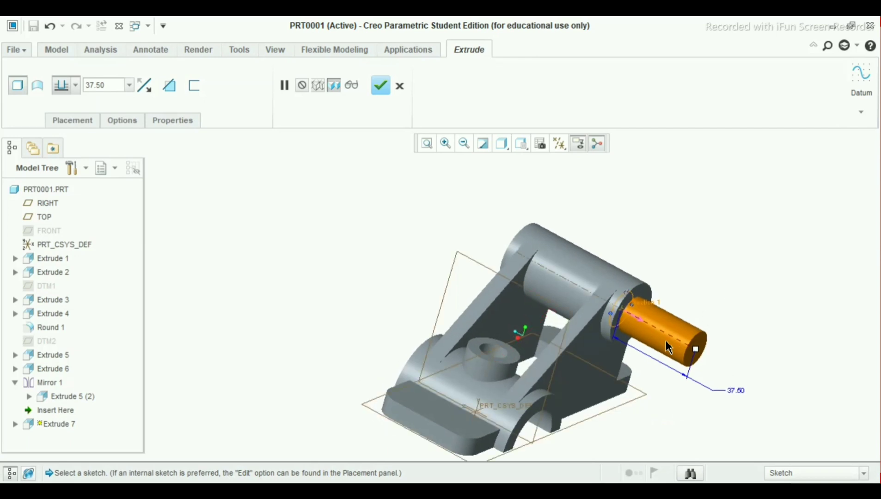
scroll(651, 323, "down", 3)
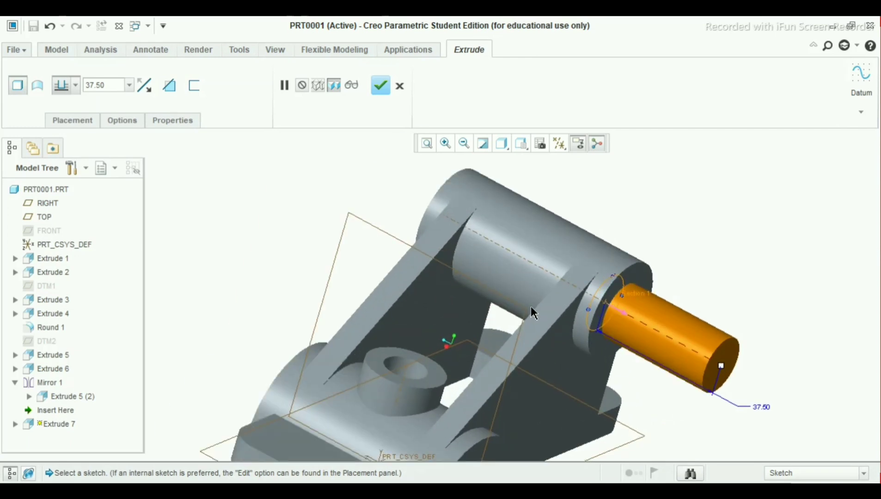
left_click(148, 88)
left_click(170, 87)
middle_click_drag(512, 310, 474, 292)
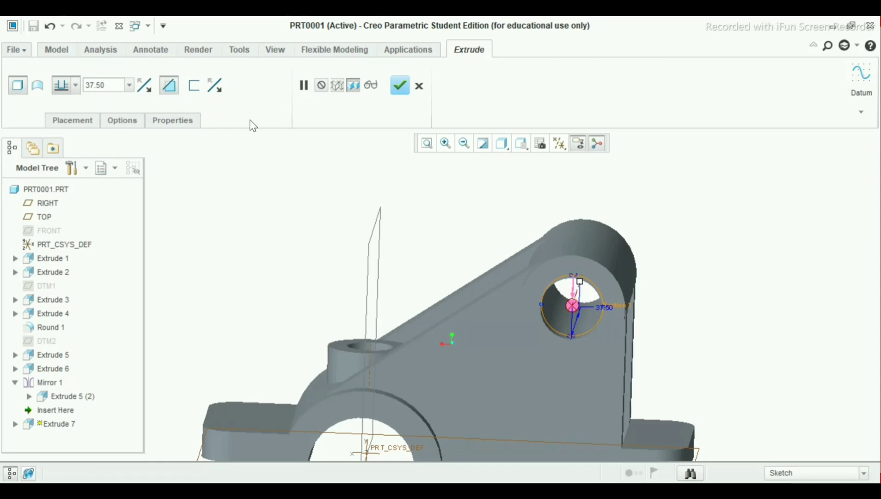
middle_click_drag(678, 314, 677, 310)
scroll(597, 327, "down", 5)
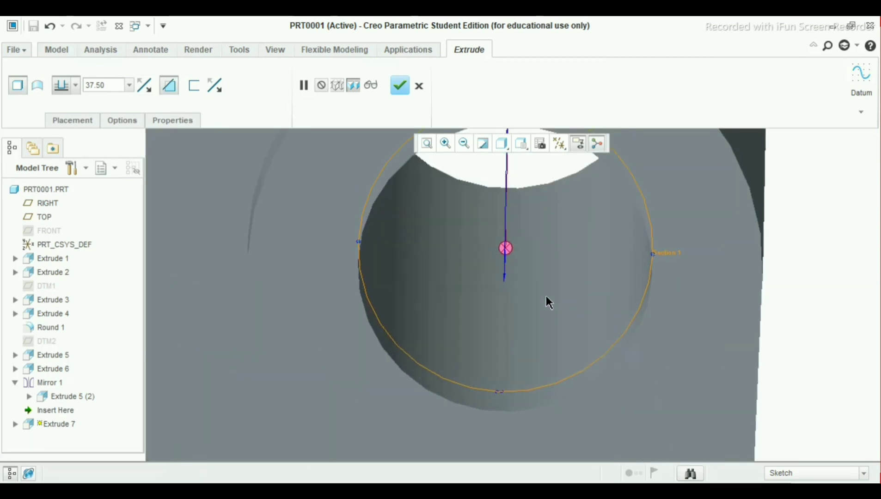
middle_click_drag(546, 295, 506, 291)
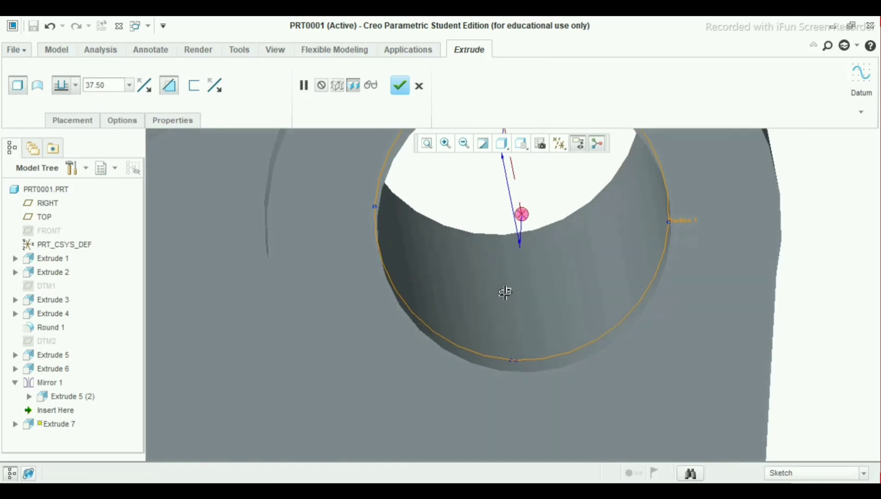
scroll(529, 319, "up", 2)
scroll(530, 321, "up", 2)
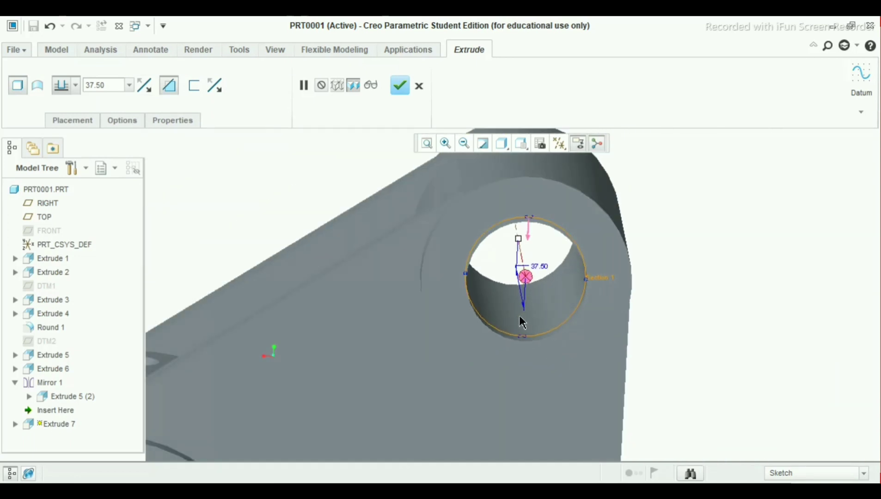
mouse_move(551, 296)
middle_mouse_down()
mouse_move(555, 277)
mouse_move(546, 278)
mouse_move(548, 288)
middle_mouse_up()
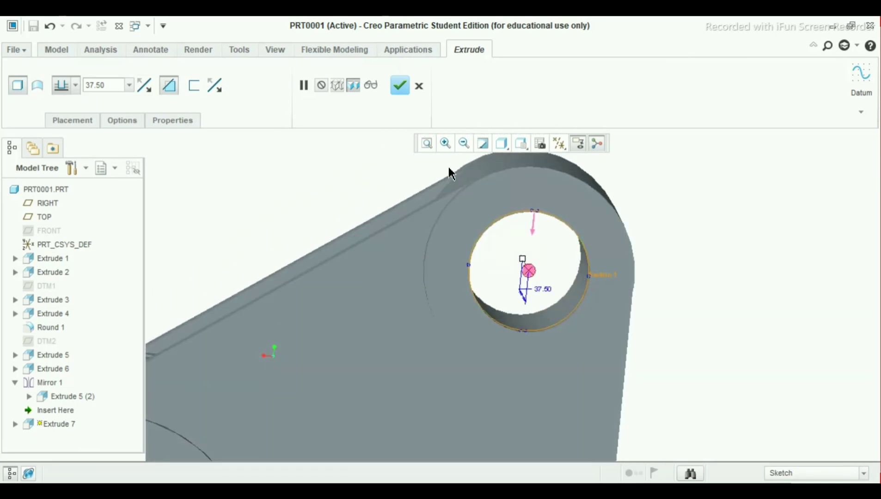
left_click(400, 85)
key("ctrl+d")
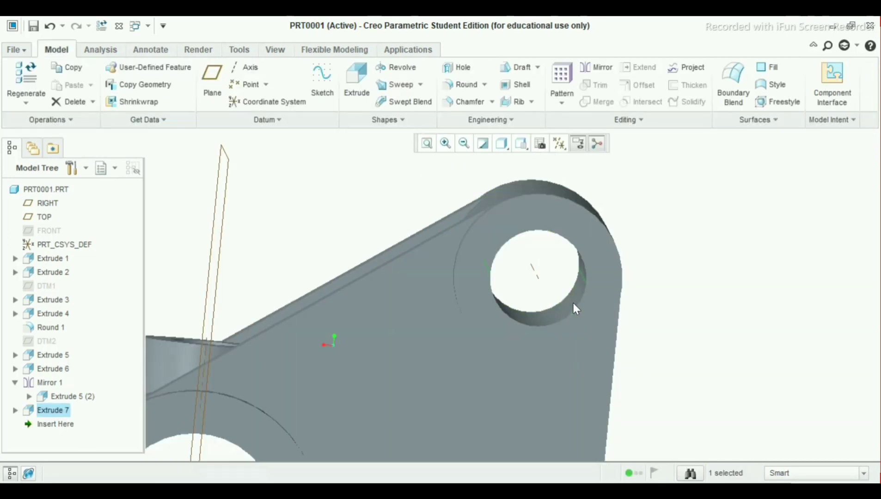
middle_click_drag(538, 335, 659, 365)
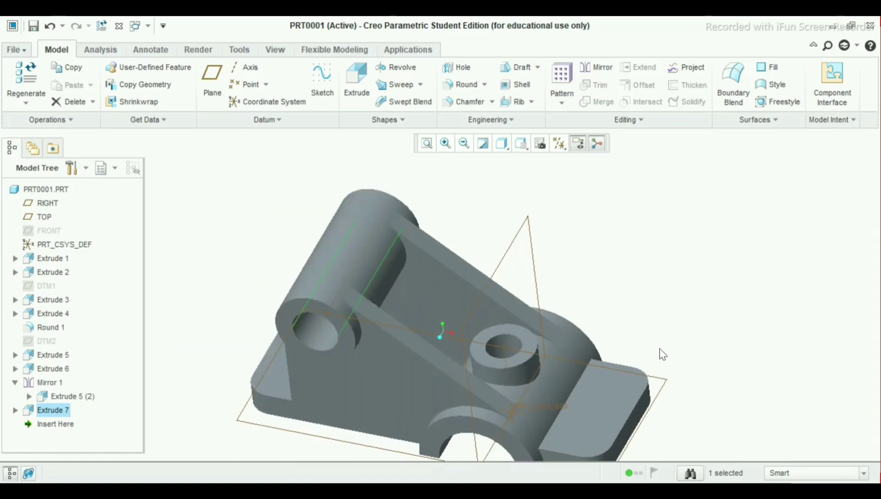
left_click(635, 304)
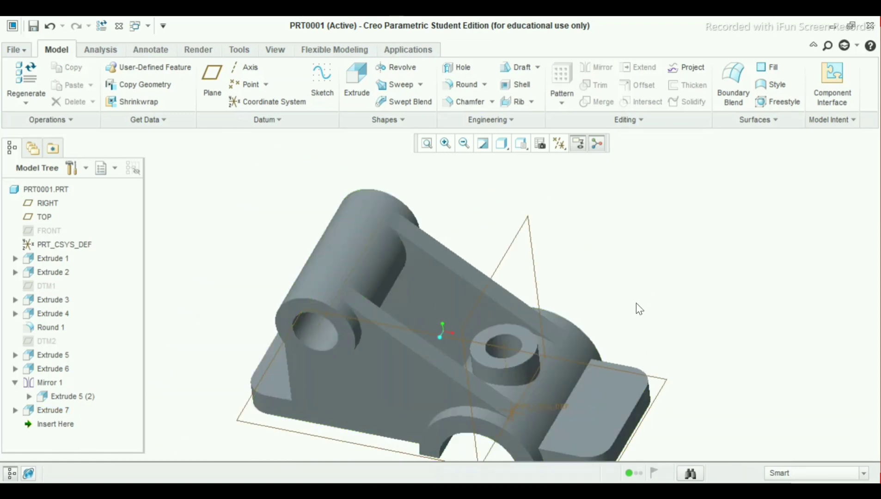
Step: Start an extrusion with its sketch on the top face of the base flange next to the boss
scroll(632, 315, "up", 2)
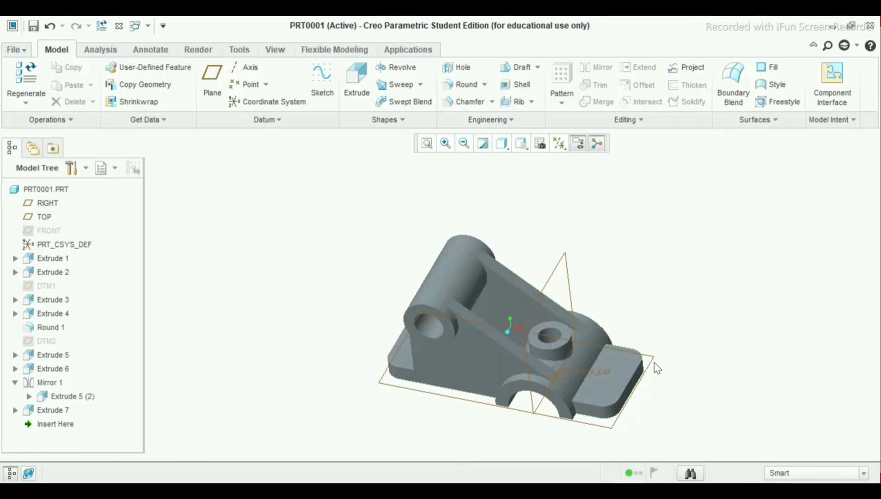
scroll(594, 356, "down", 2)
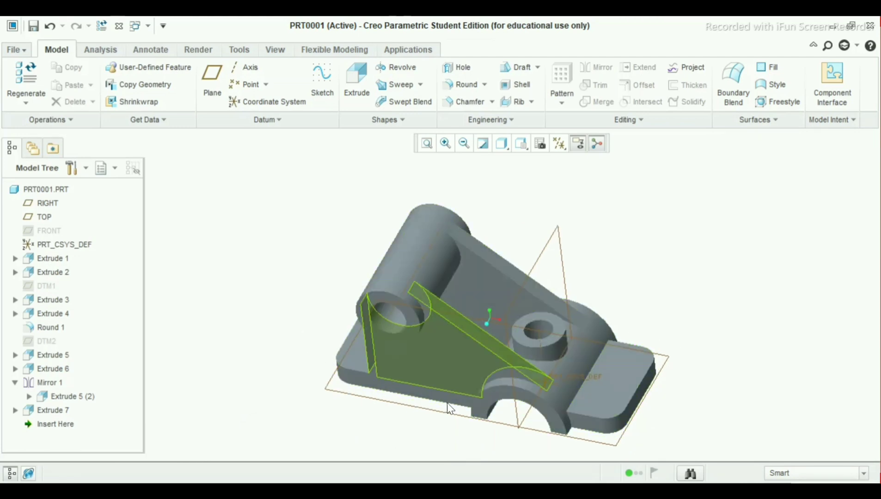
left_click(603, 391)
left_click(610, 389)
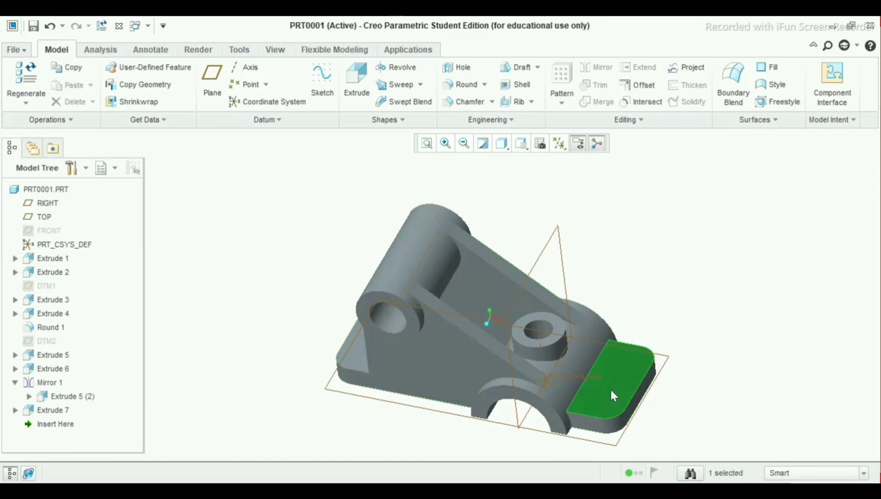
left_click(359, 96)
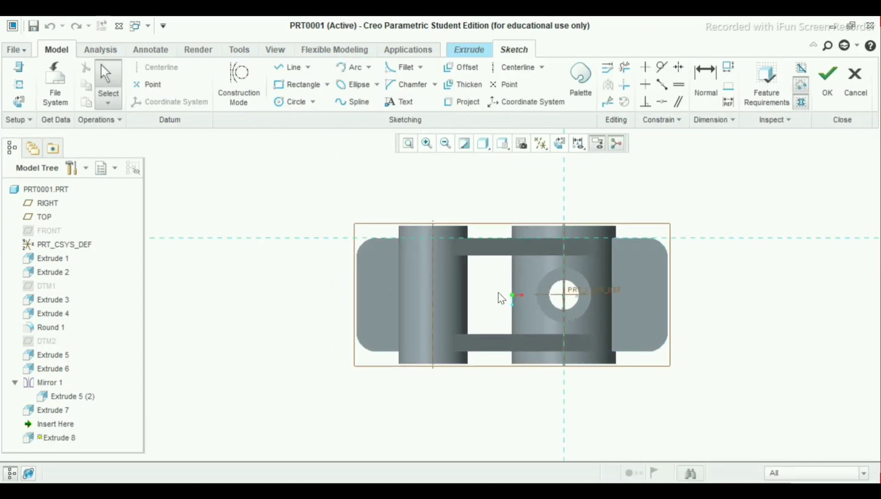
Step: Draw a horizontal construction centerline through the centre of the boss hole
scroll(573, 310, "down", 5)
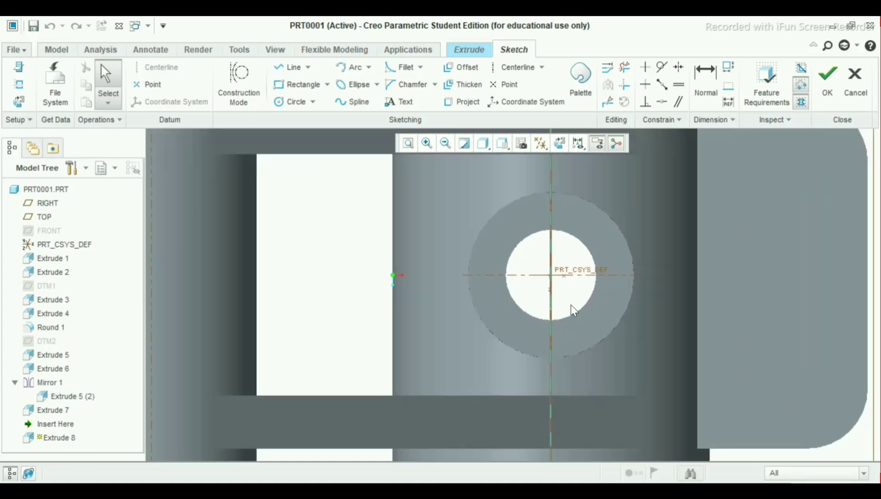
scroll(574, 310, "up", 6)
scroll(573, 311, "down", 2)
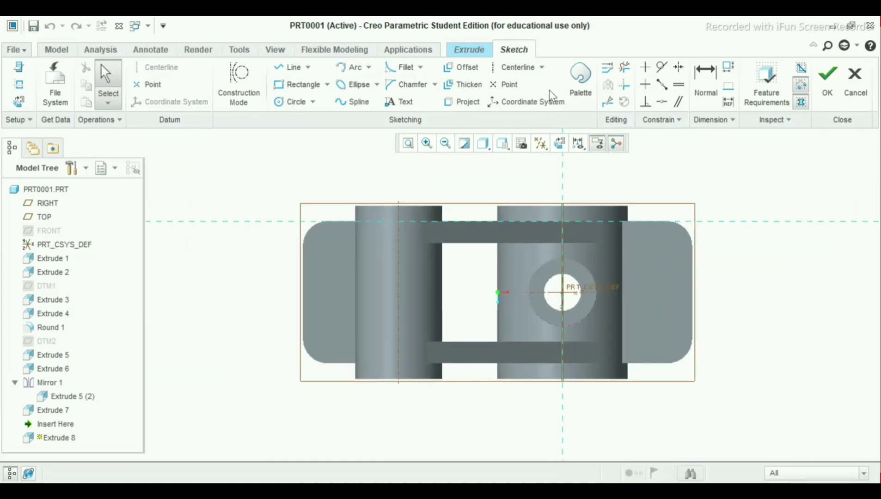
left_click(524, 69)
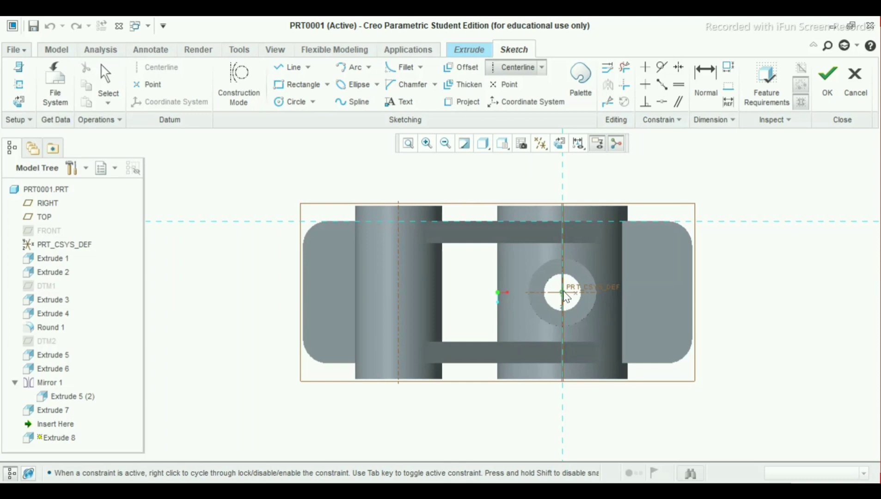
left_click(563, 292)
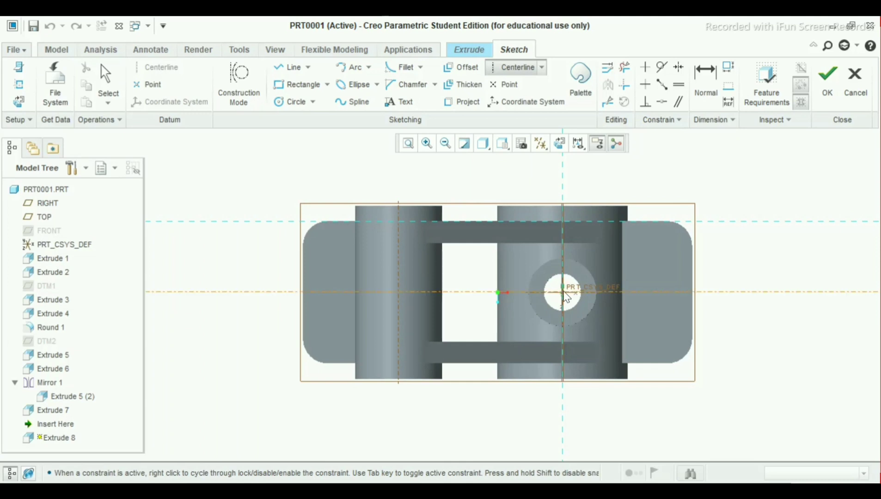
left_click(653, 293)
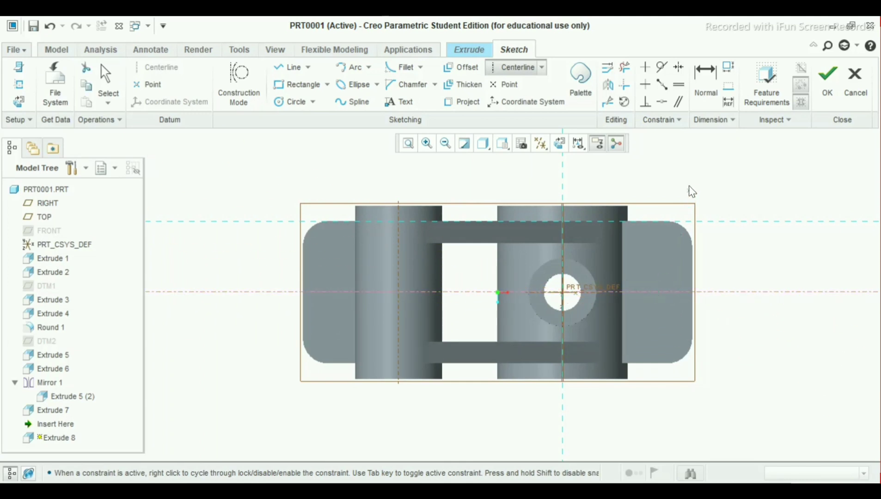
middle_click(688, 174)
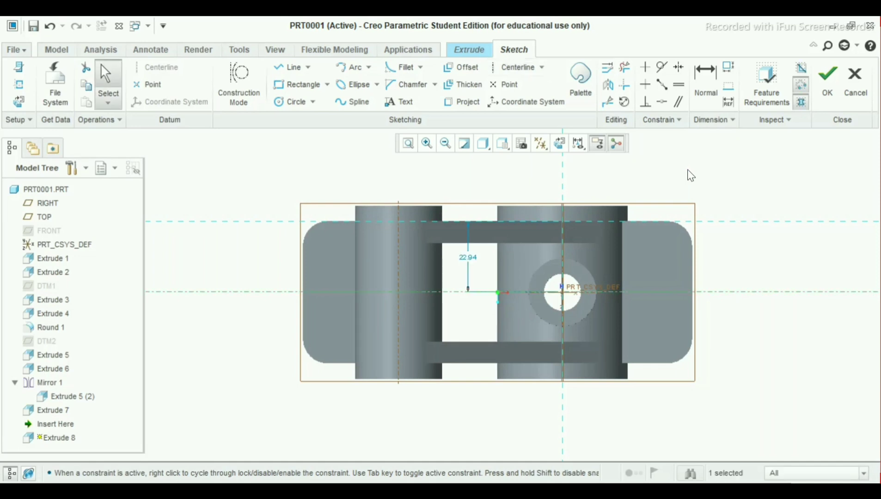
Step: Sketch a circle near the flange's rounded corner, centred 10 below its upper side edge, and set the circle's diameter to 8
left_click(284, 105)
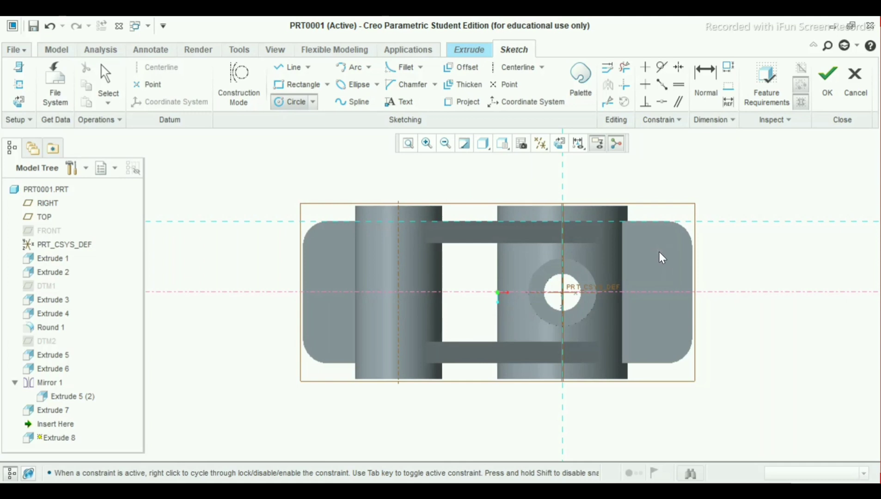
left_click(676, 273)
middle_click(678, 273)
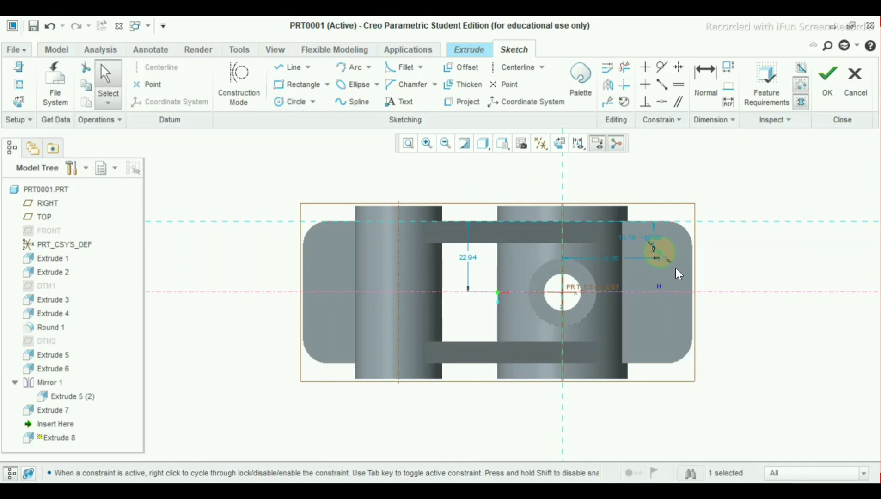
scroll(659, 228, "down", 3)
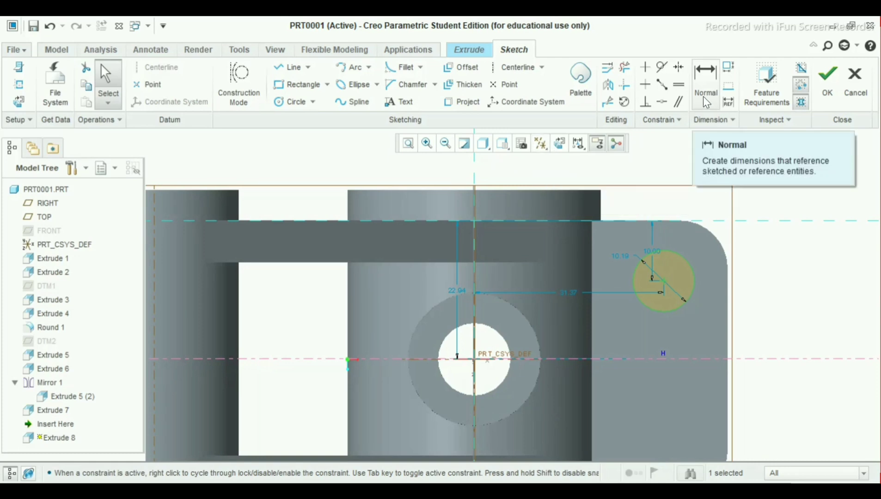
double_click(621, 257)
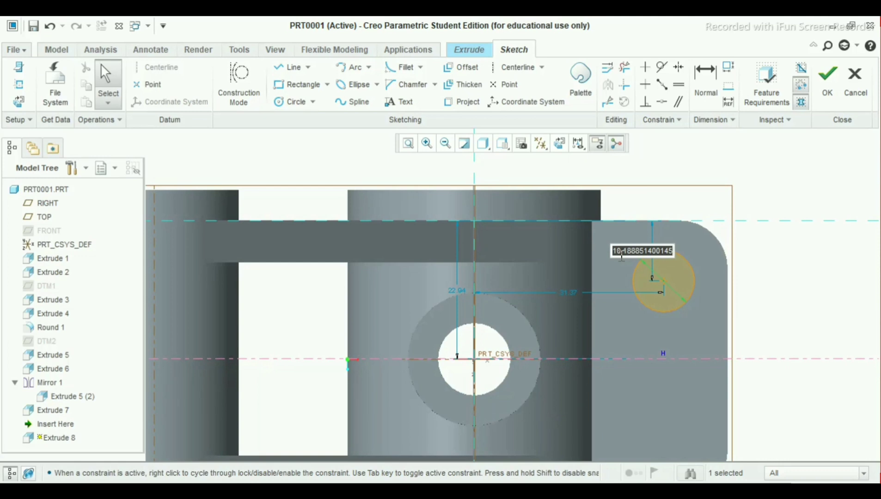
type("8")
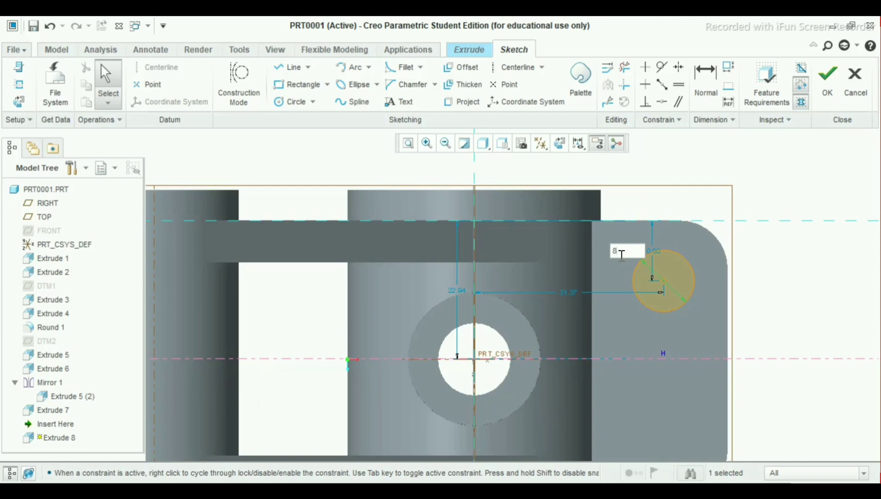
key("Return")
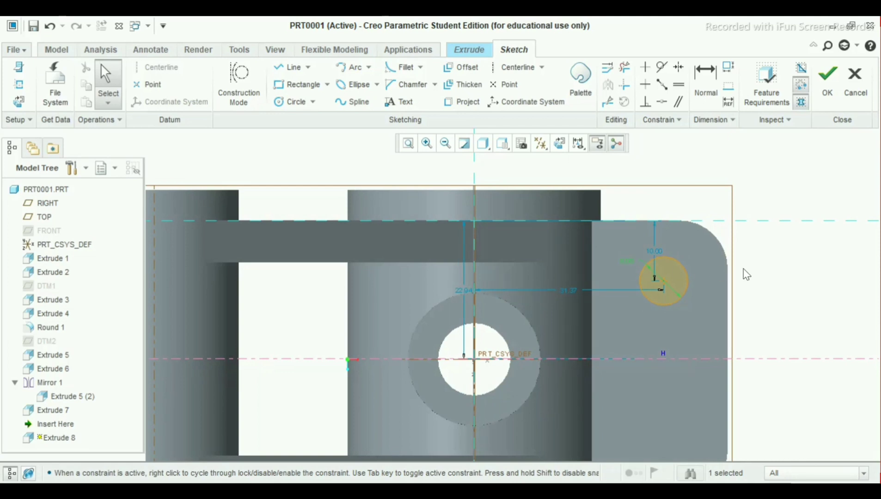
left_click(762, 269)
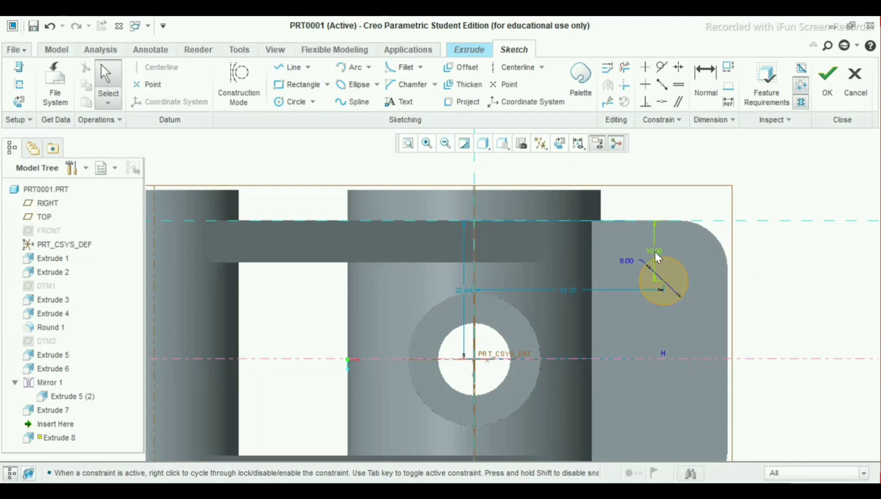
Step: Move the circle's vertical position dimension clear of the part and dimension its centre 10 from the flange's end edge
left_click_drag(660, 258, 766, 254)
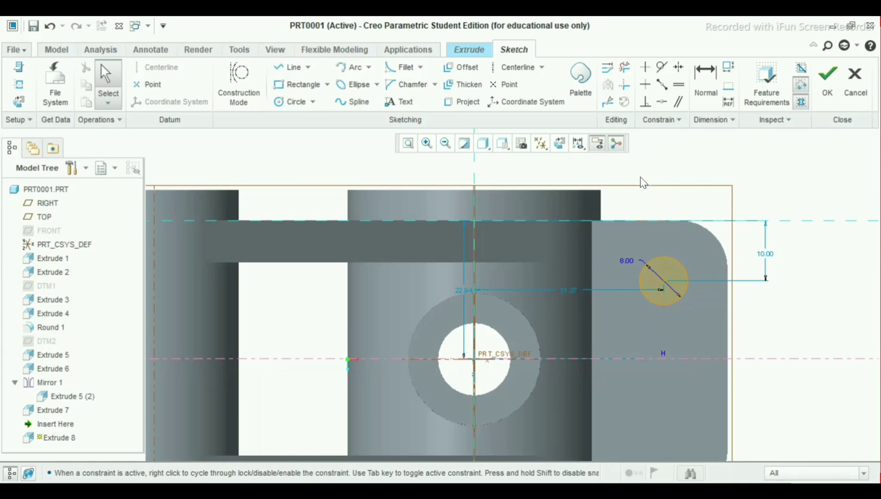
left_click(704, 97)
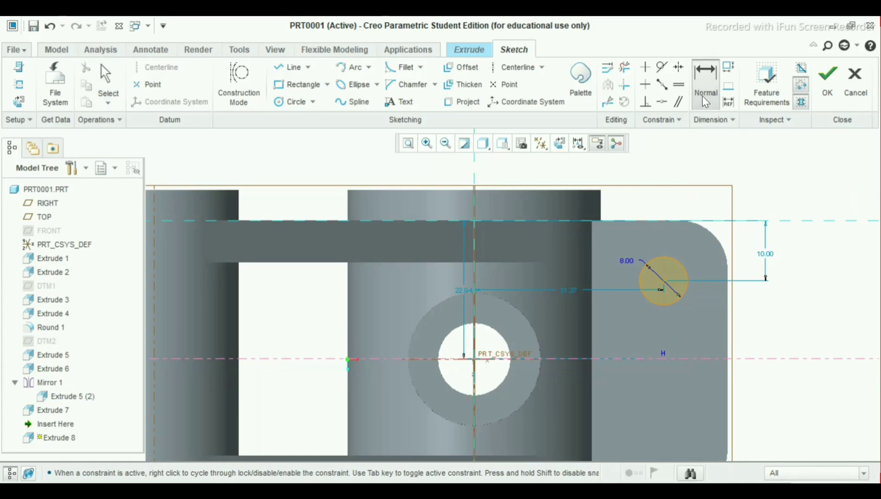
left_click(663, 282)
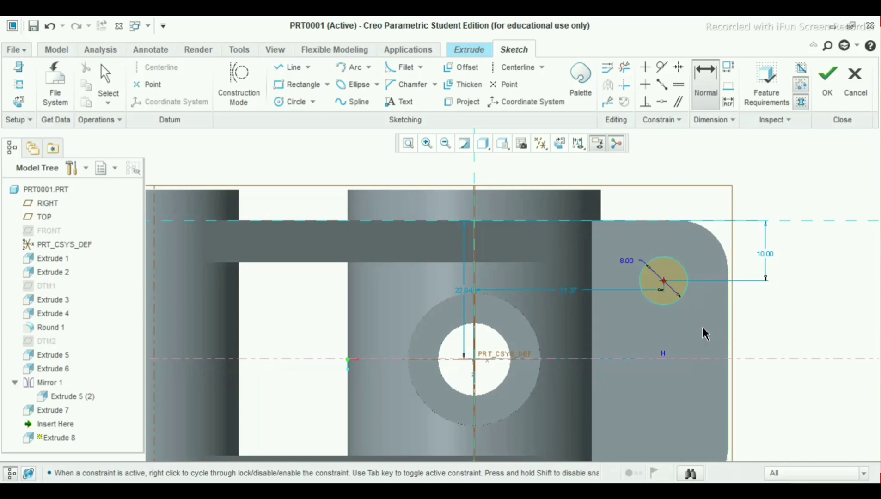
scroll(687, 326, "down", 1)
middle_click(687, 326)
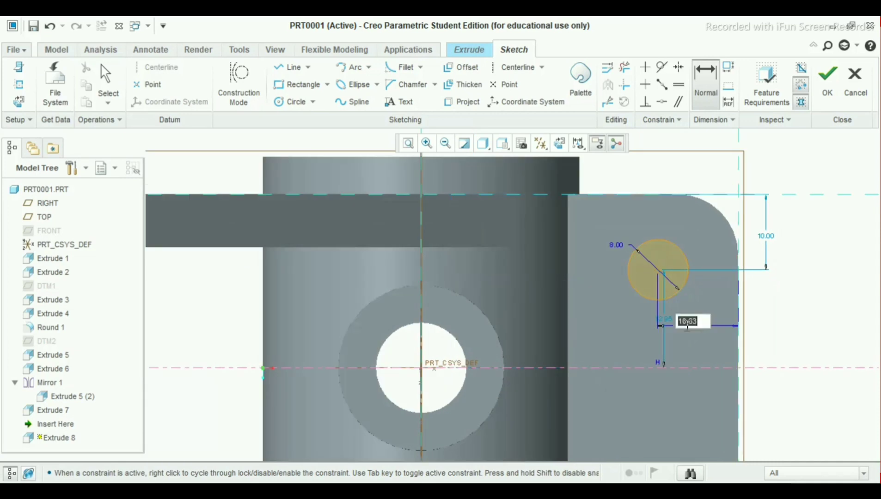
type("10")
key("Return")
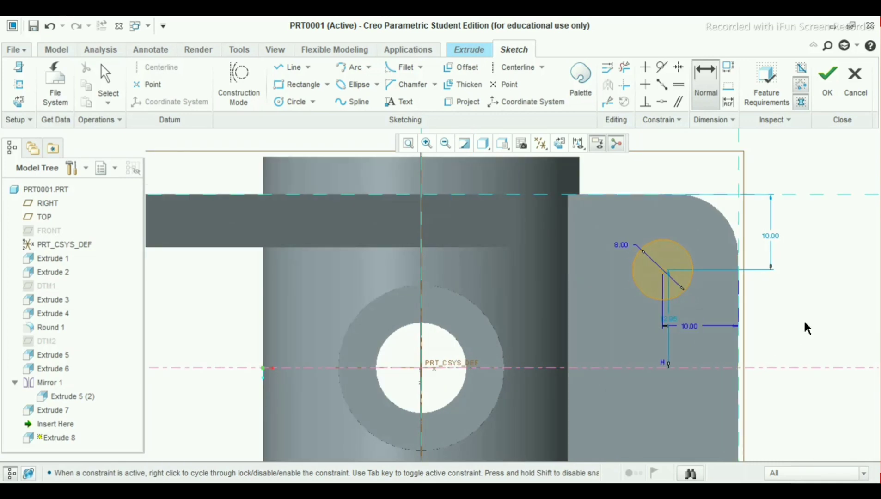
left_click(774, 243)
right_click(772, 238)
left_click(794, 252)
right_click(774, 244)
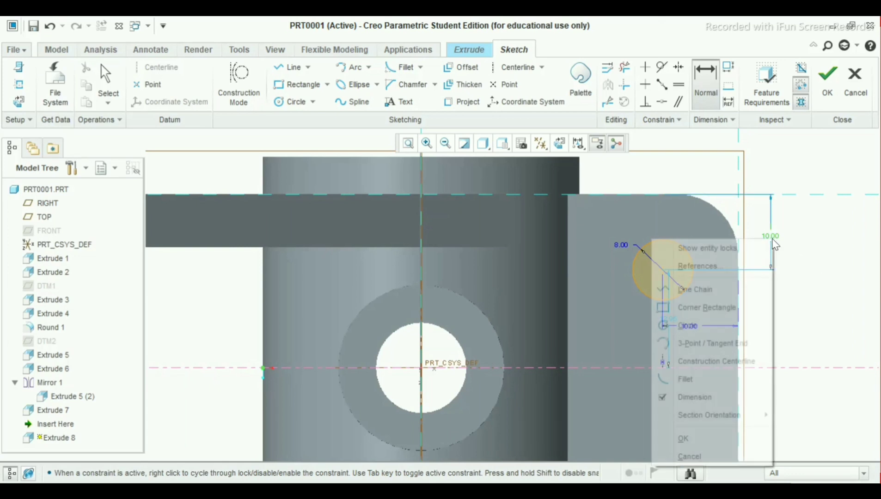
left_click(800, 259)
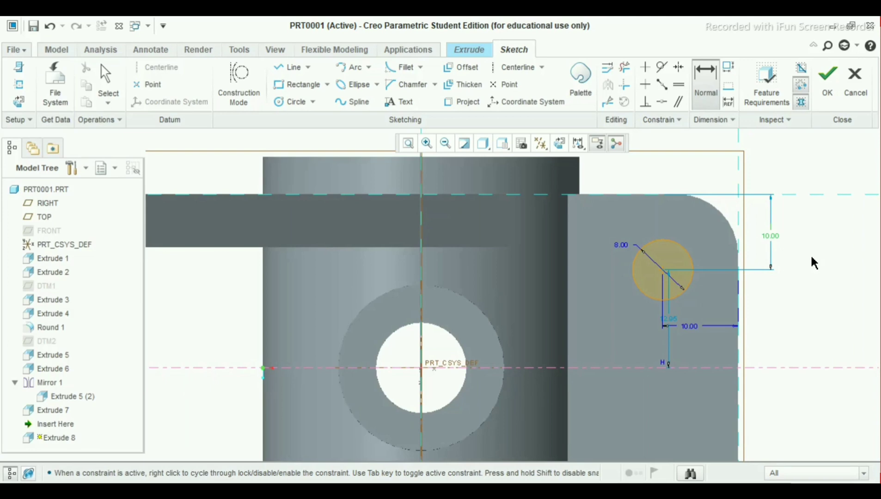
Step: Finish the sketch and extrude the circle as a material-removing cut 37.50 deep, flipped down through the flange
left_click(825, 98)
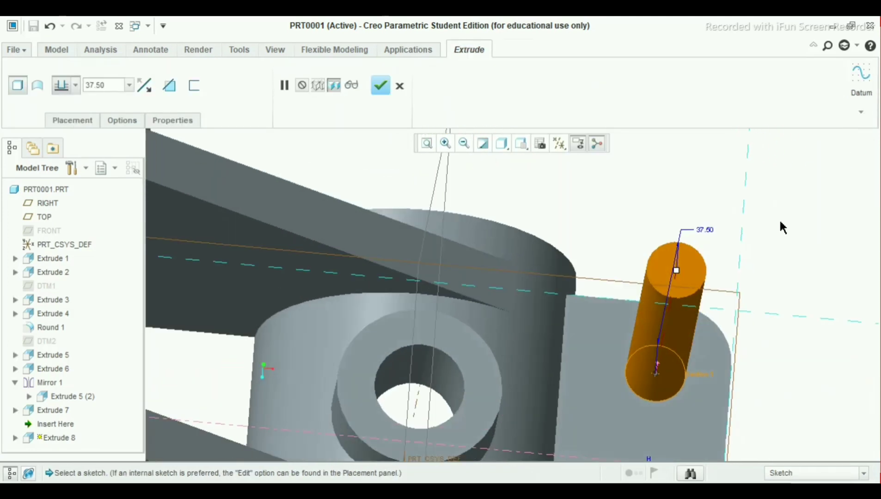
scroll(748, 278, "up", 3)
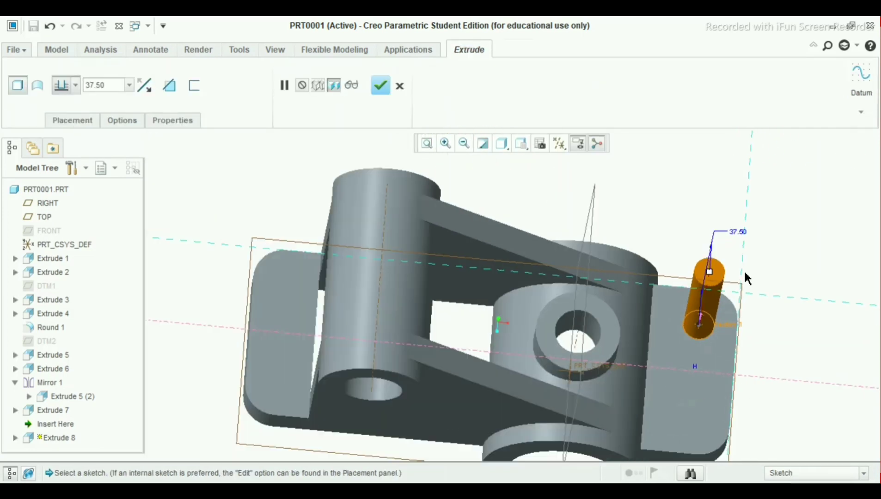
left_click(144, 85)
left_click(169, 85)
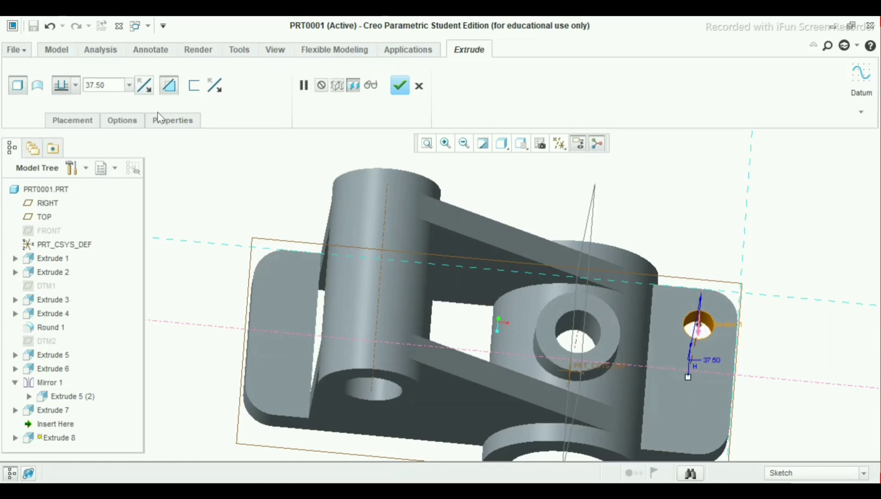
left_click(399, 85)
left_click(742, 198)
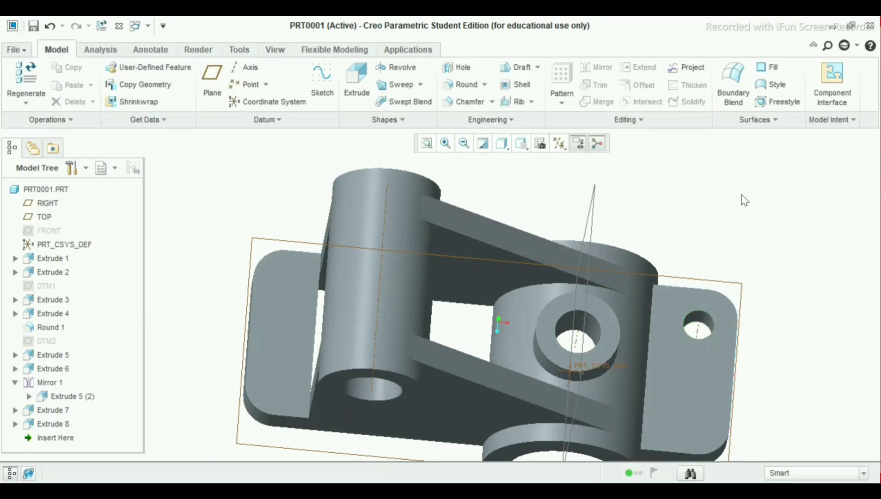
Step: Mirror the flange's 8-diameter hole about the FRONT datum plane
middle_click_drag(730, 262, 710, 324)
scroll(697, 309, "down", 5)
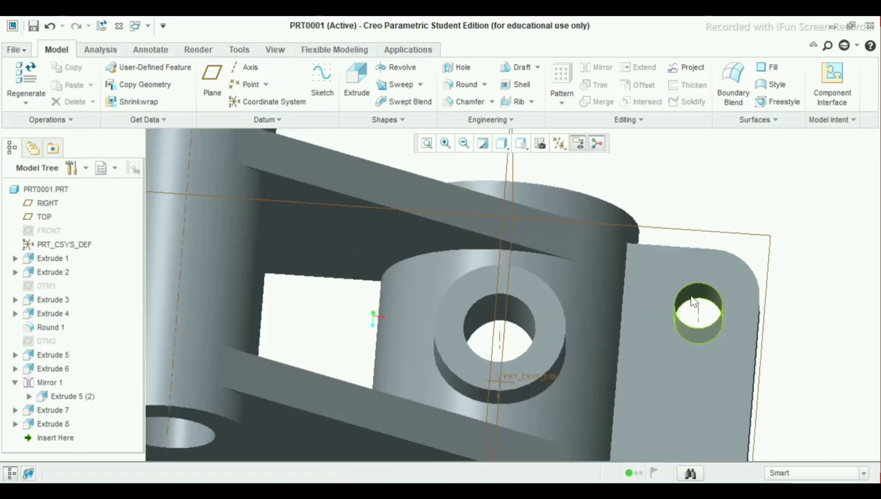
left_click(693, 302)
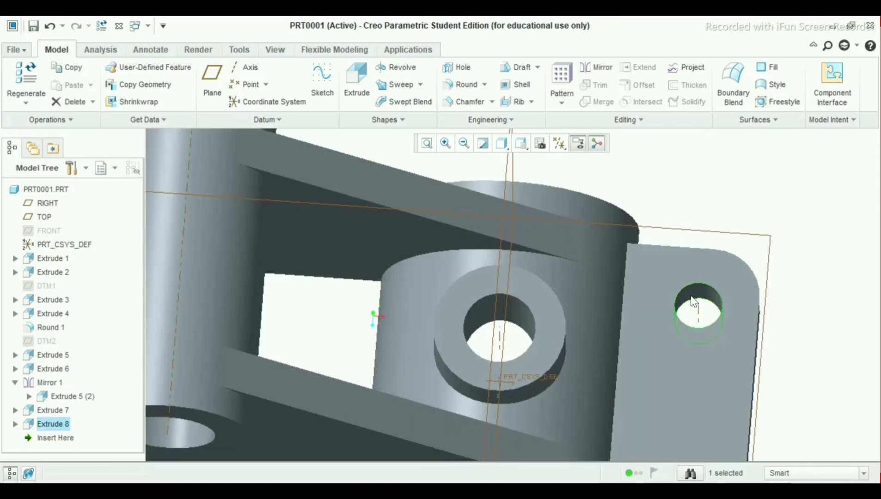
left_click(597, 68)
scroll(632, 214, "up", 5)
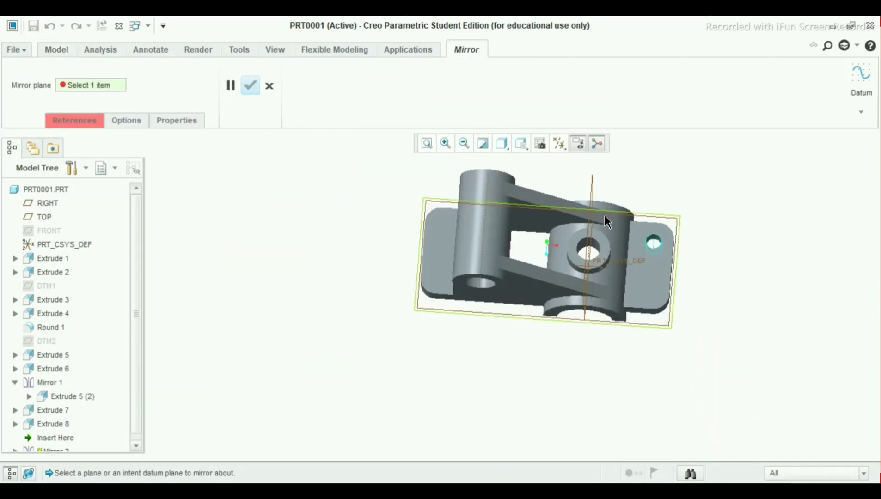
middle_click_drag(619, 191, 611, 172)
left_click(573, 146)
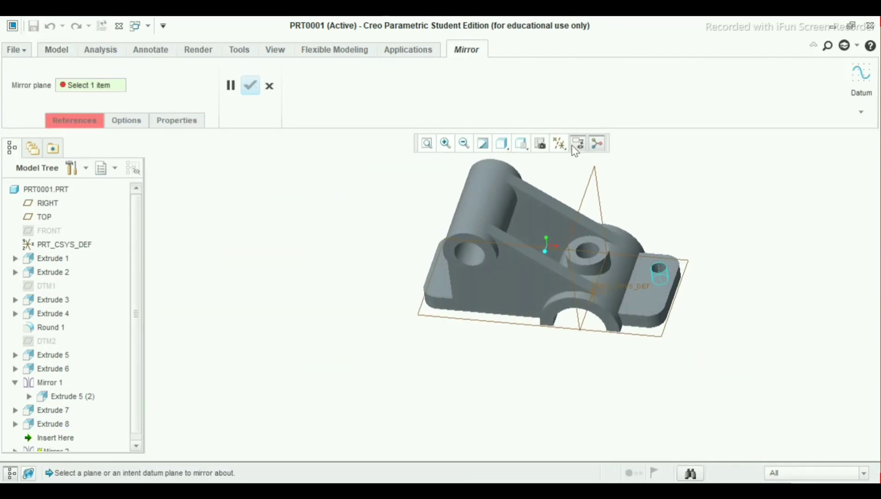
left_click(41, 230)
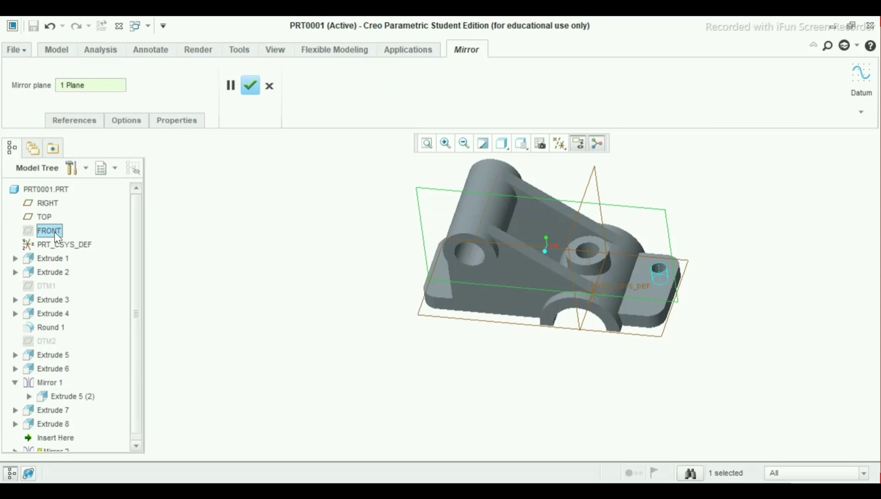
left_click(250, 85)
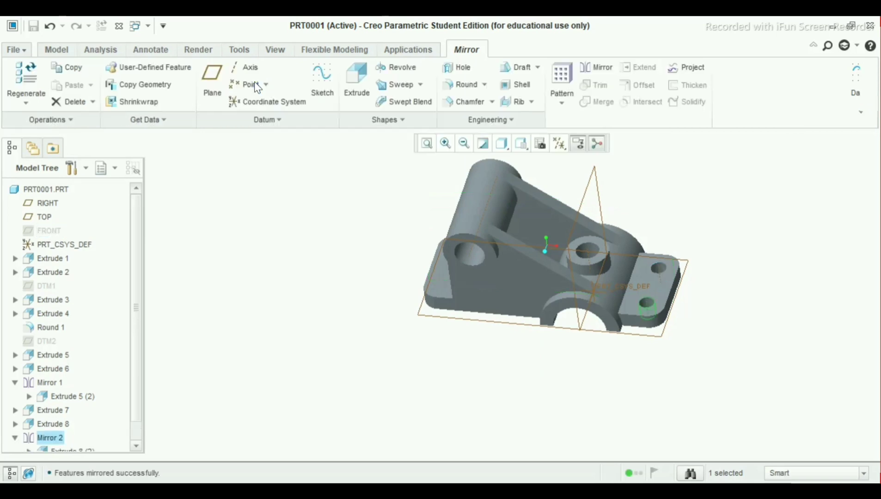
left_click(699, 206)
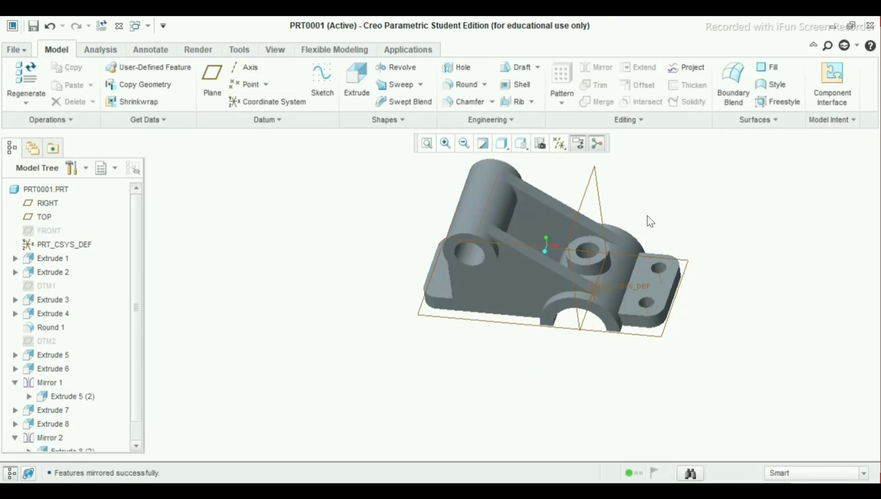
Step: Unhide the FRONT datum plane
left_click(46, 231)
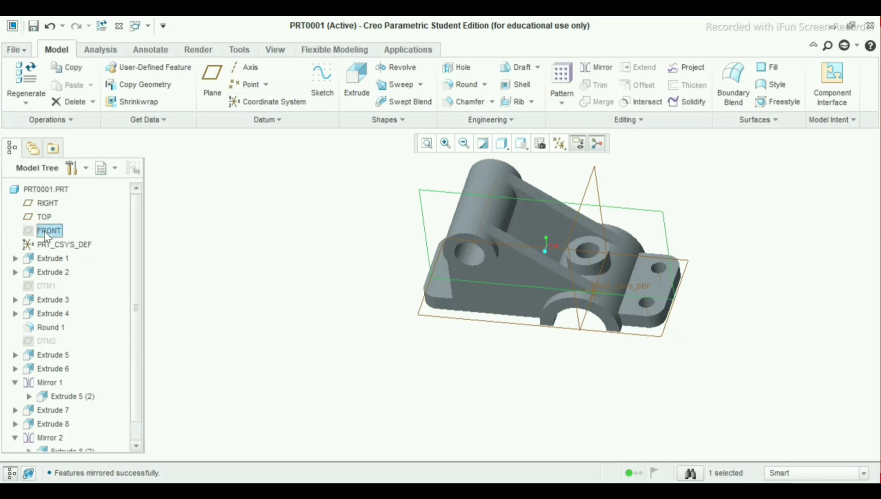
right_click(46, 231)
left_click(62, 189)
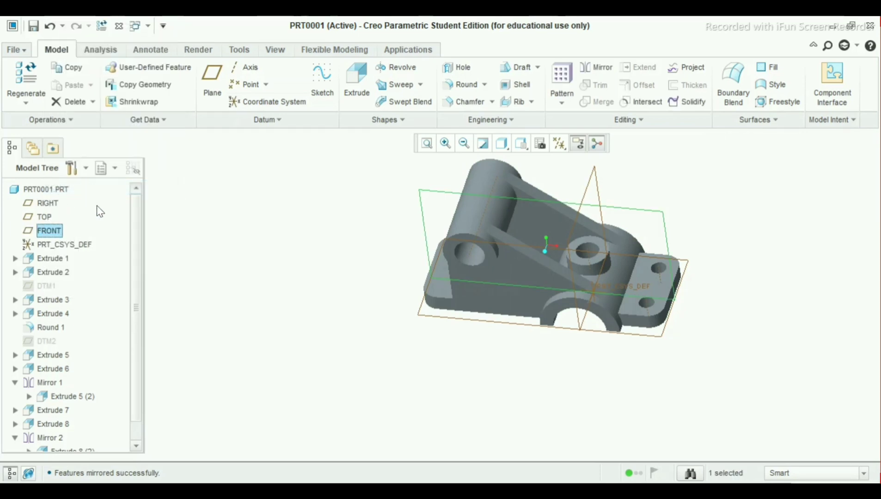
left_click(214, 225)
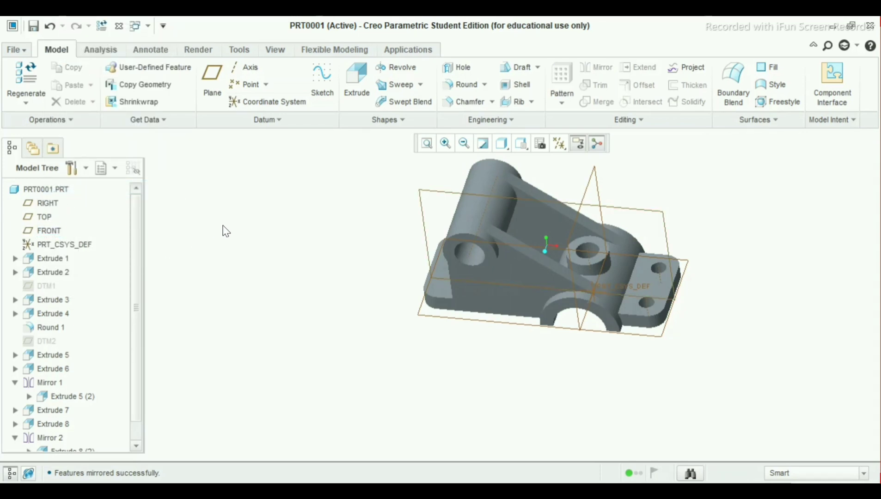
Step: Start an extrusion on the flange's undrilled end and sketch two equal, vertically aligned circles about 9.27 in diameter near its rounded corners
middle_click_drag(222, 231, 357, 211)
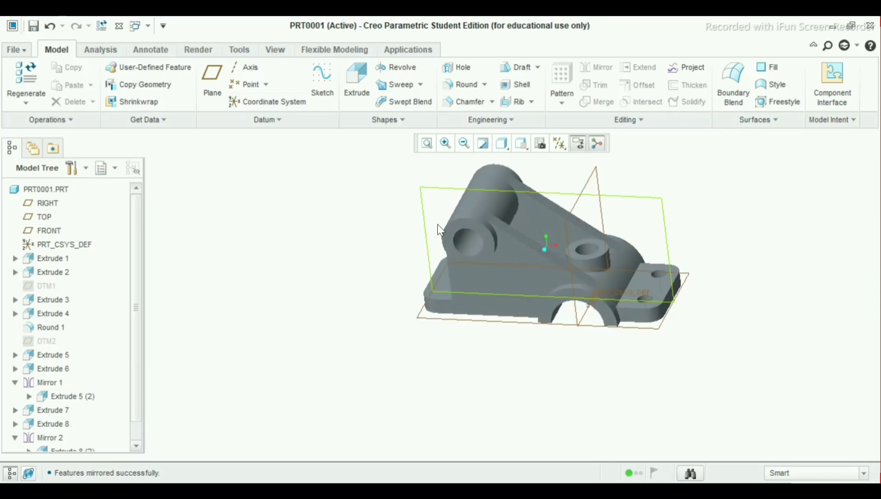
scroll(502, 254, "up", 1)
scroll(536, 254, "down", 1)
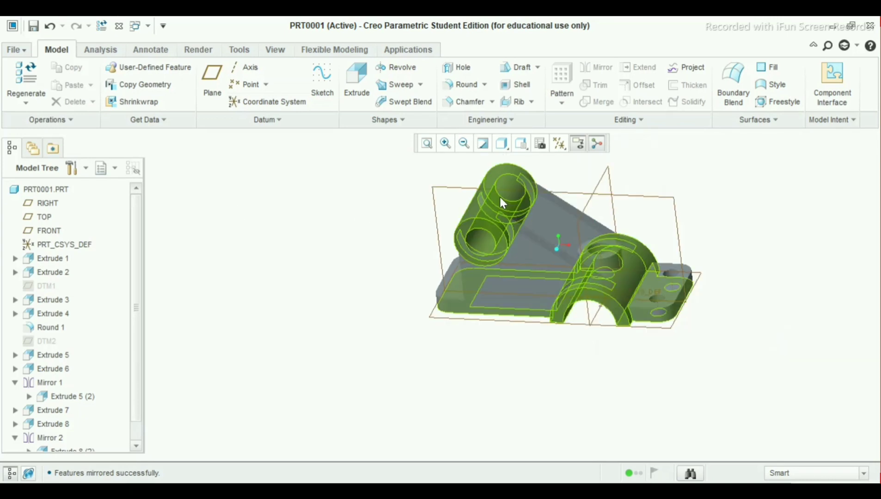
mouse_move(500, 197)
middle_mouse_down()
mouse_move(472, 171)
mouse_move(483, 187)
mouse_move(467, 214)
middle_mouse_up()
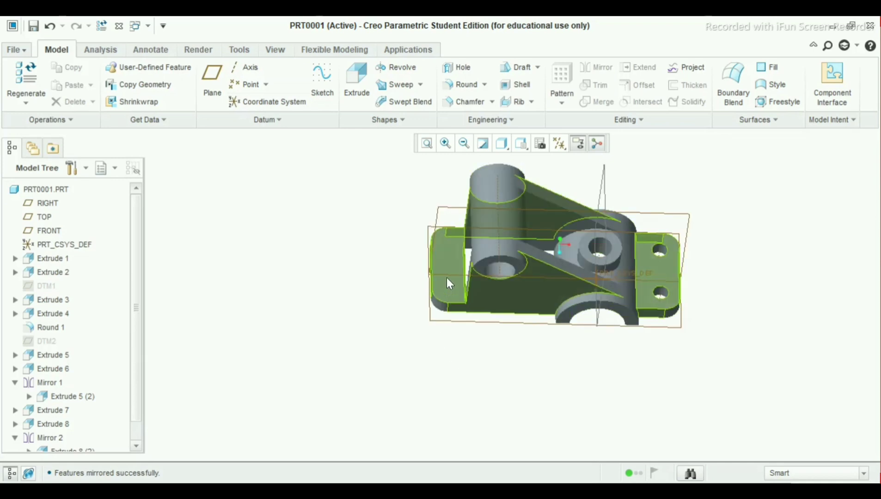
scroll(464, 253, "up", 2)
scroll(470, 243, "up", 2)
left_click(426, 251)
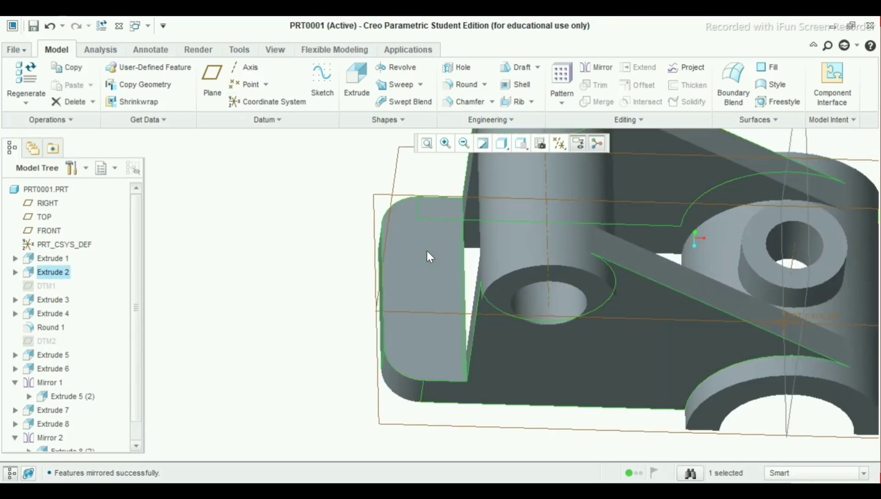
left_click(348, 81)
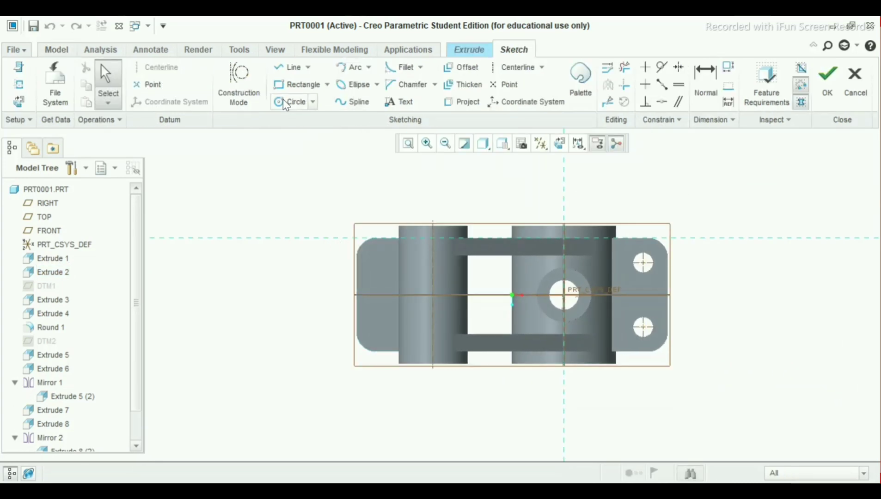
left_click(283, 101)
scroll(393, 273, "down", 2)
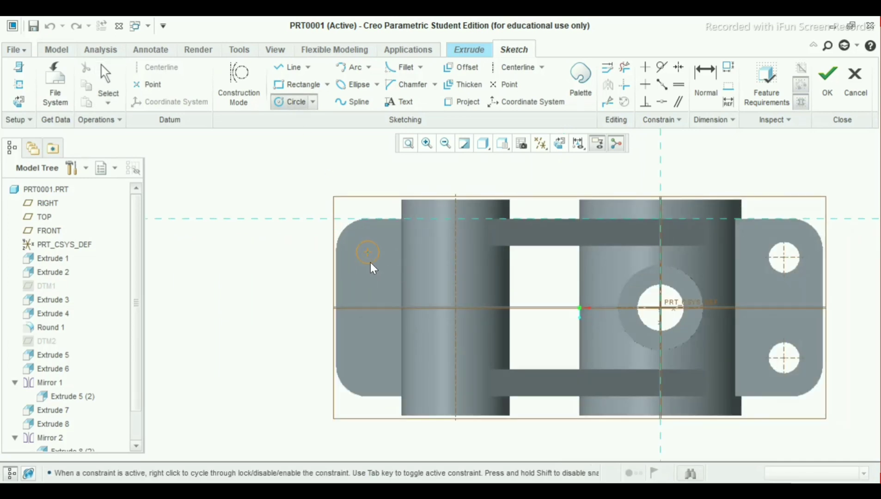
left_click(372, 268)
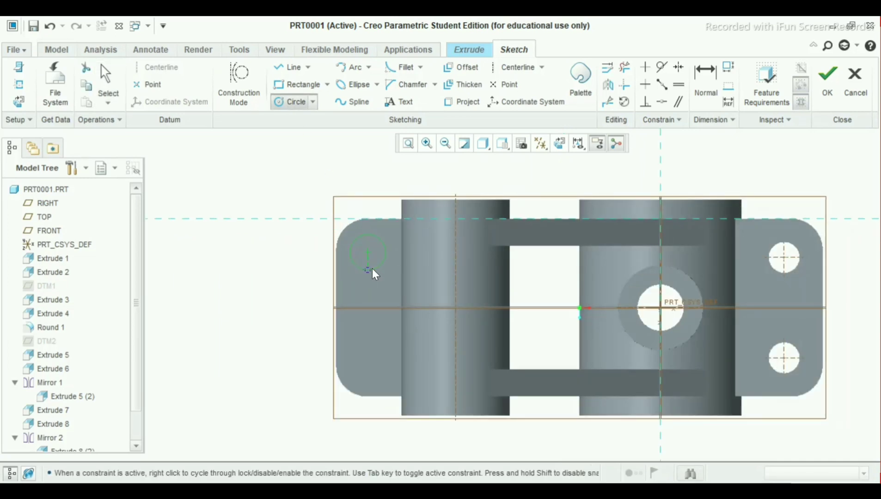
left_click(369, 362)
left_click(376, 376)
middle_click(305, 346)
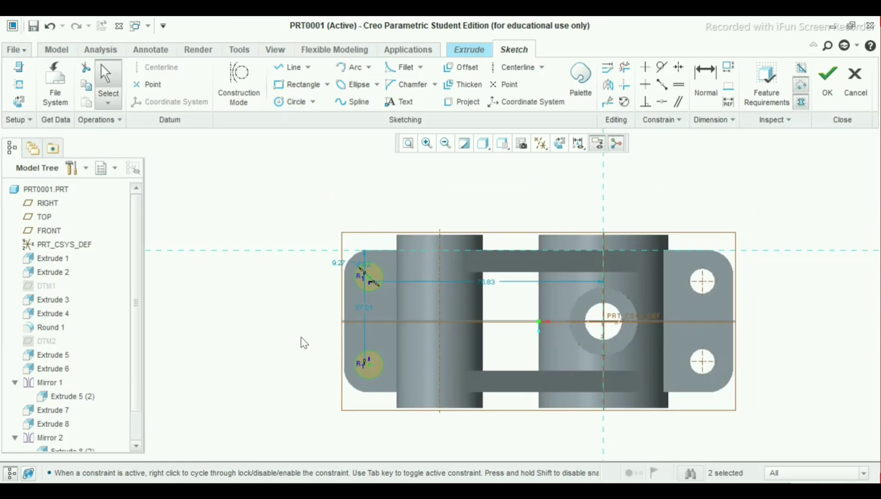
Step: Move the upper circle's diameter and edge-distance dimensions clear of the part and set the diameter to 8
scroll(389, 317, "up", 3)
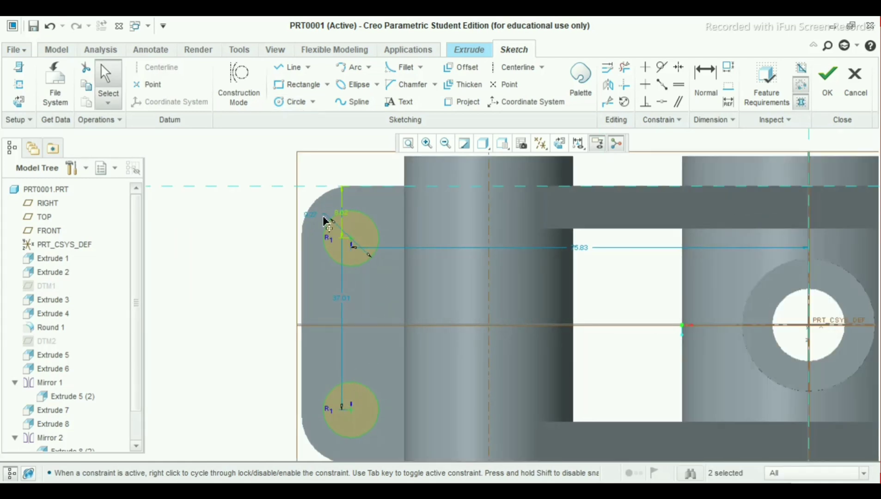
mouse_move(338, 214)
left_mouse_down()
mouse_move(265, 216)
mouse_move(279, 290)
mouse_move(262, 287)
left_mouse_up()
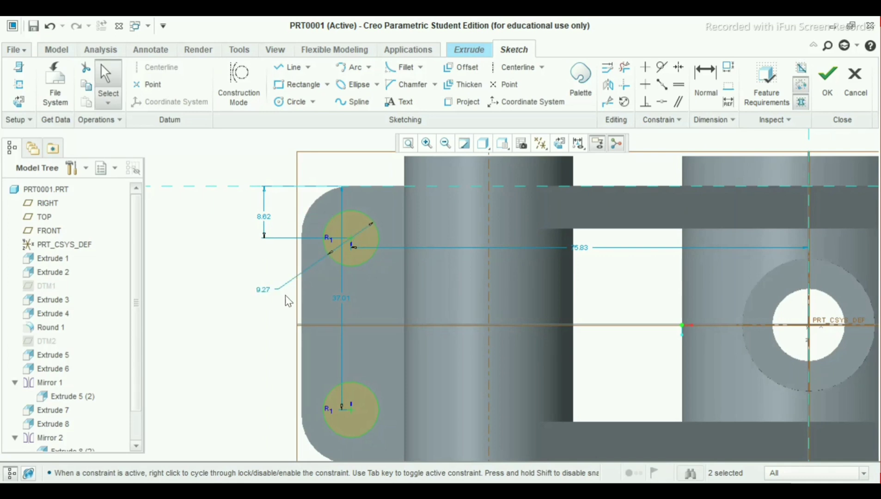
double_click(262, 288)
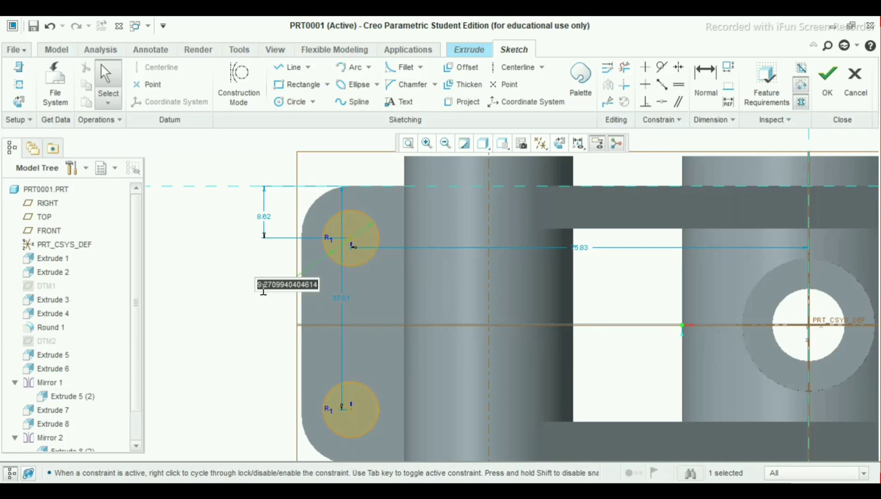
type("8")
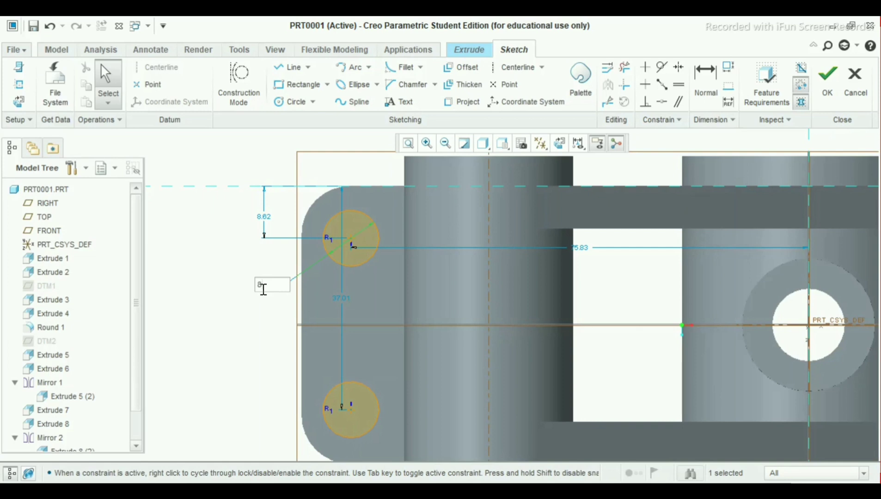
key("Return")
left_click(225, 334)
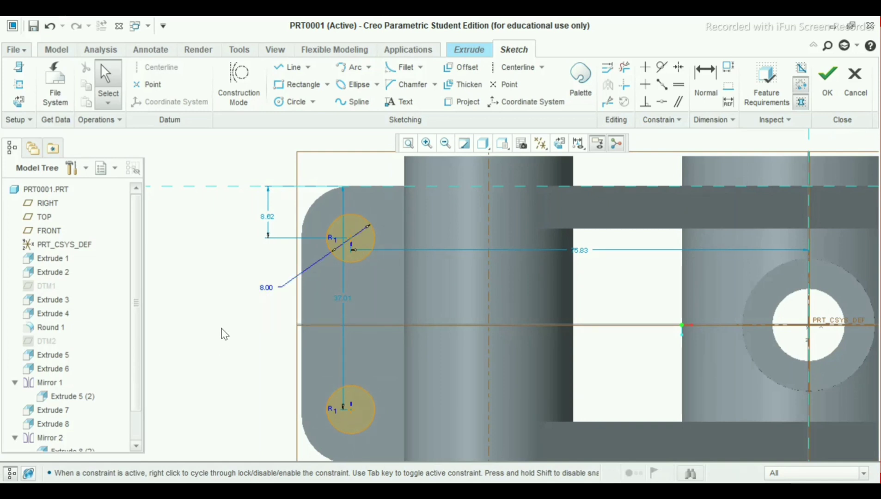
Step: Set the upper circle's centre distance from the flange's upper side edge to 10
double_click(269, 215)
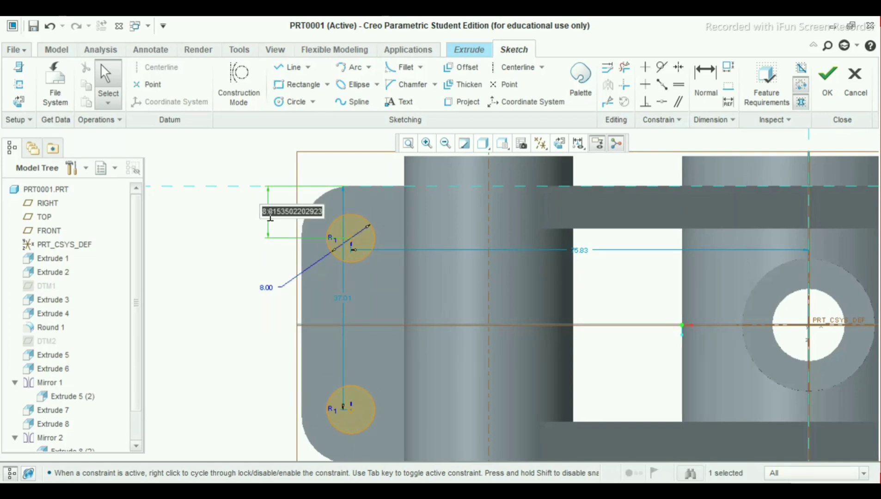
type("10")
key("Return")
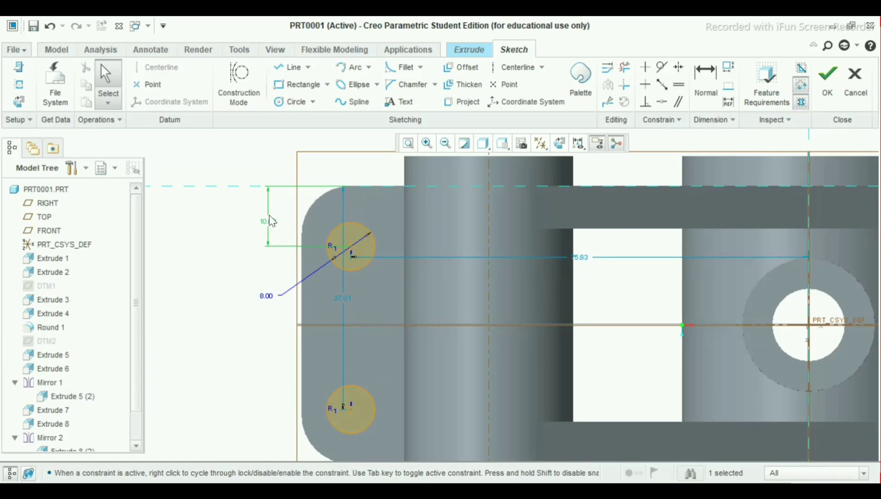
left_click(201, 212)
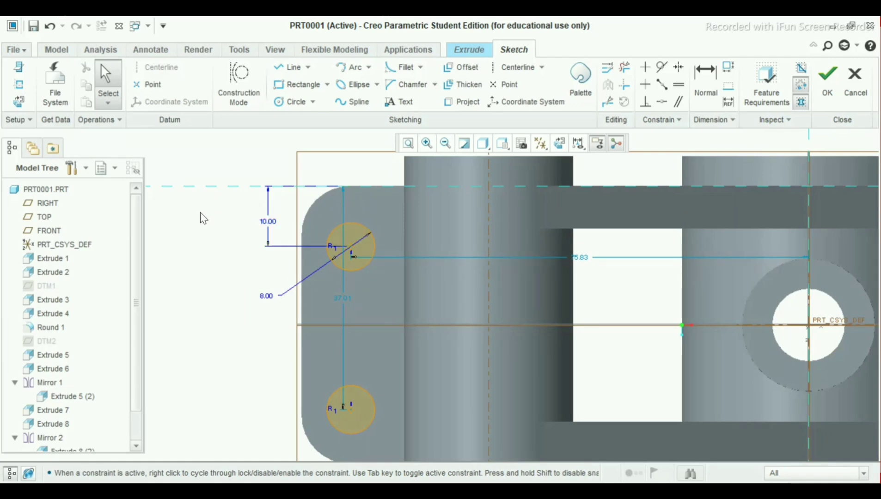
Step: Try to dimension the upper circle's centre from the flange's rounded corner, and delete that dimension
left_click(713, 98)
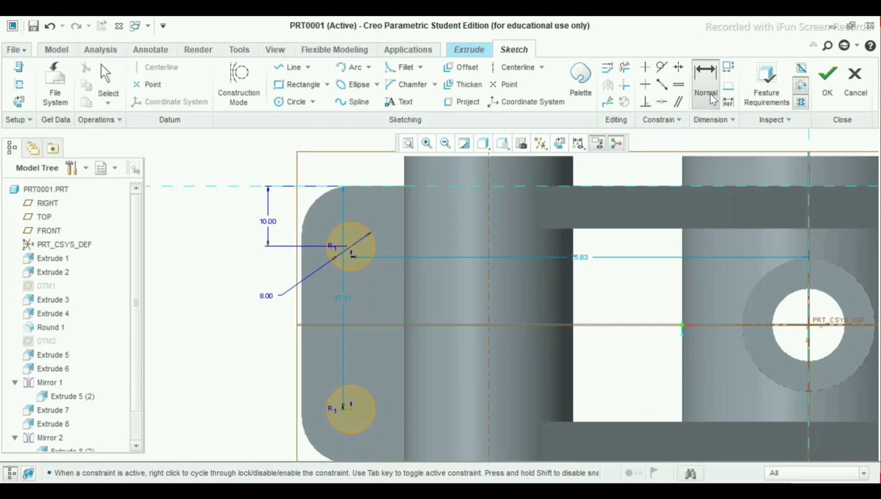
left_click(303, 235)
left_click(351, 246)
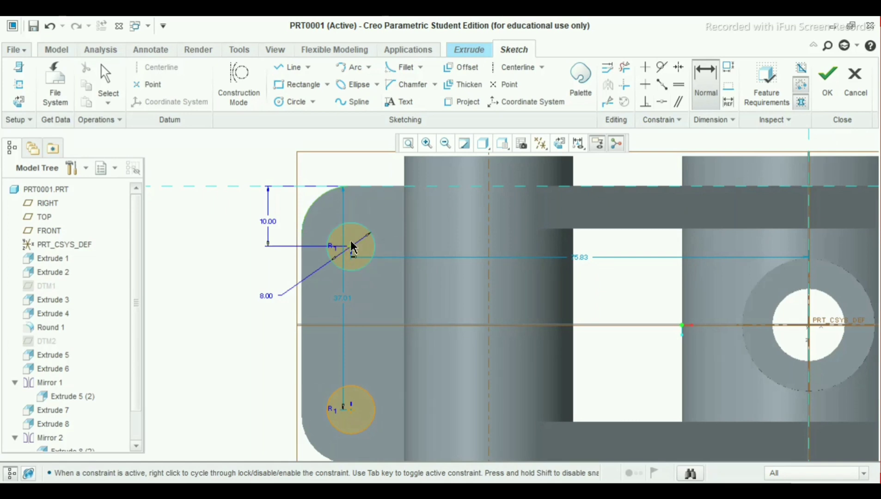
middle_click(284, 159)
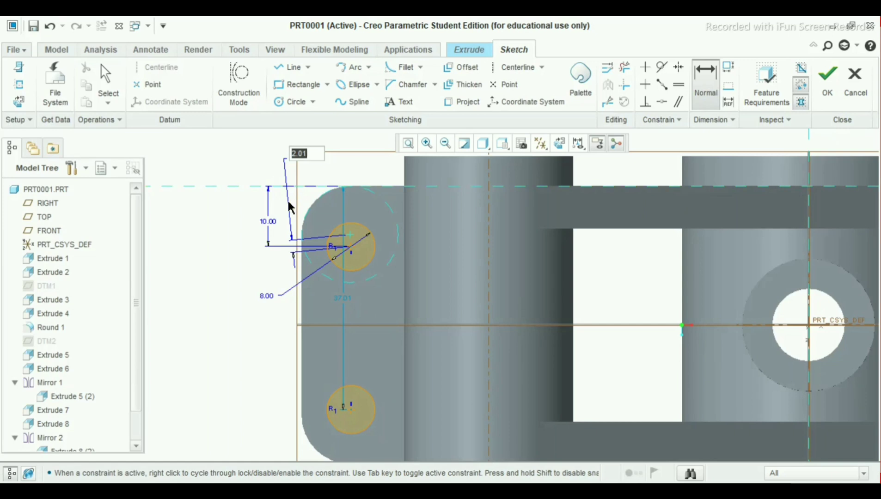
key("Return")
left_click(293, 253)
key("Delete")
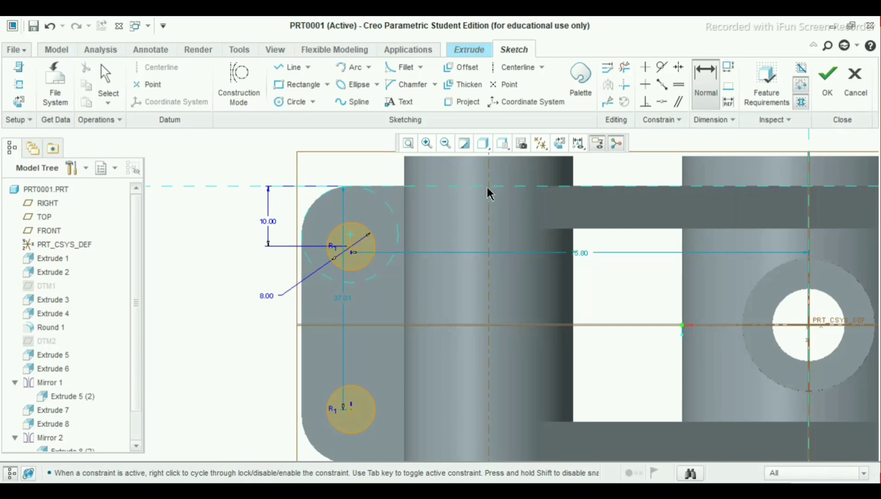
Step: Try to dimension the upper circle's centre from the flange's straight end edge
mouse_move(292, 299)
middle_mouse_down()
mouse_move(289, 287)
mouse_move(283, 294)
middle_mouse_up()
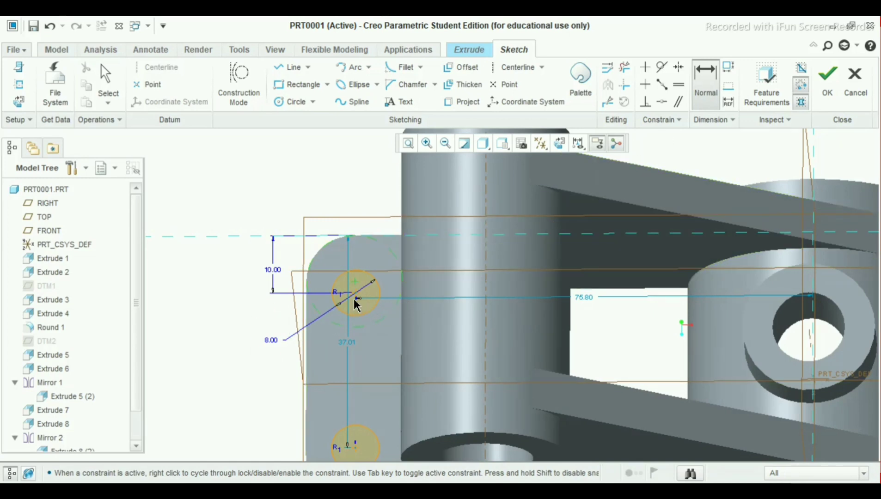
scroll(359, 298, "up", 6)
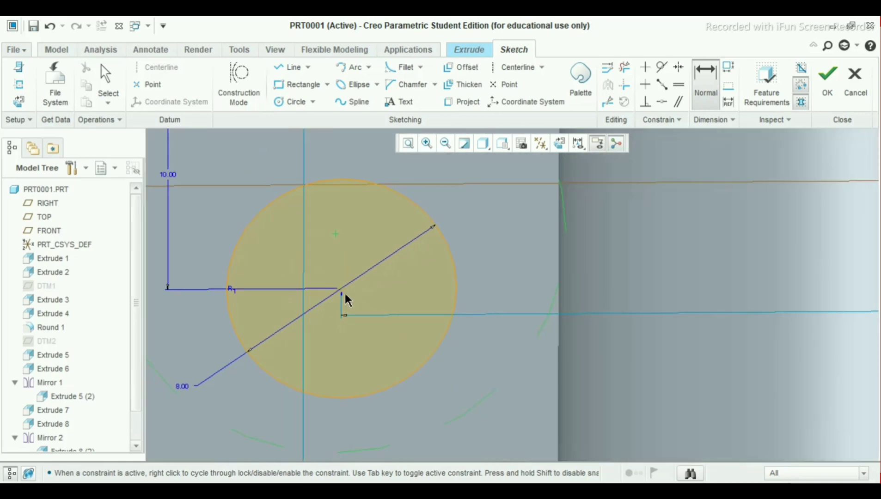
scroll(385, 318, "down", 4)
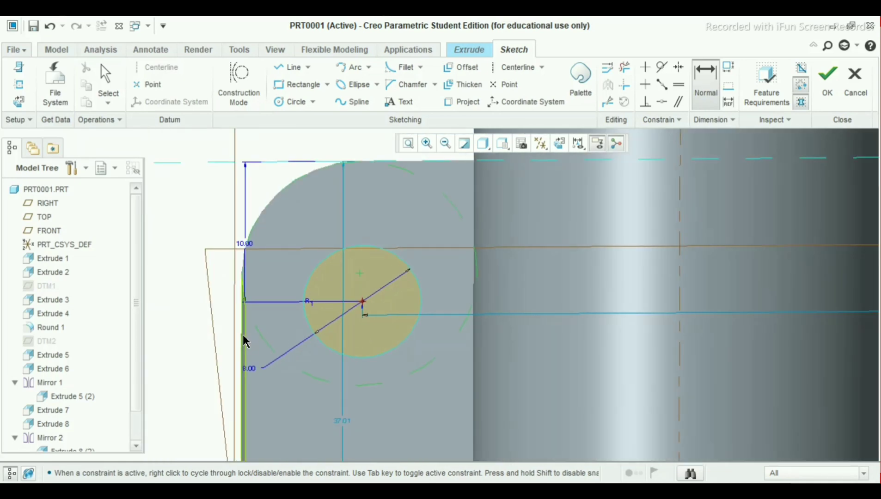
middle_click(297, 148)
scroll(296, 147, "up", 1)
middle_click(310, 139)
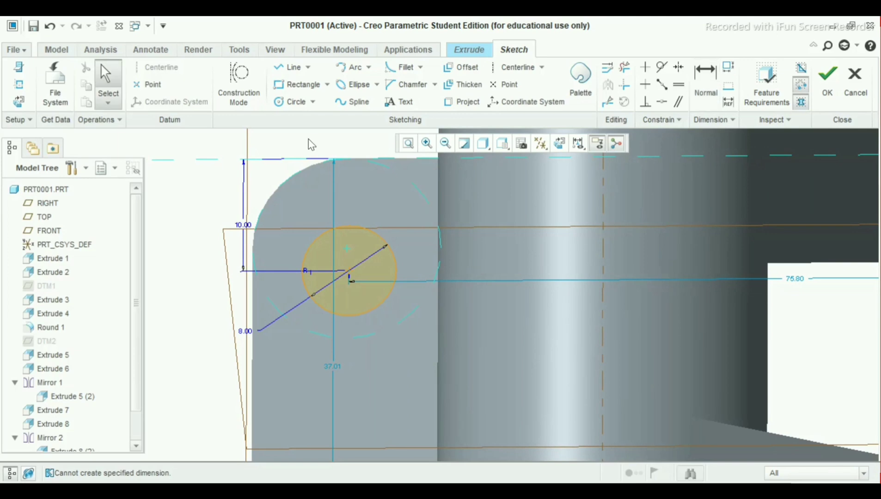
Step: Try to dimension the lower circle's centre from the flange's end, and leave the dimension command
mouse_move(301, 304)
middle_mouse_down()
mouse_move(352, 313)
mouse_move(352, 283)
mouse_move(370, 320)
mouse_move(369, 345)
middle_mouse_up()
scroll(369, 345, "up", 4)
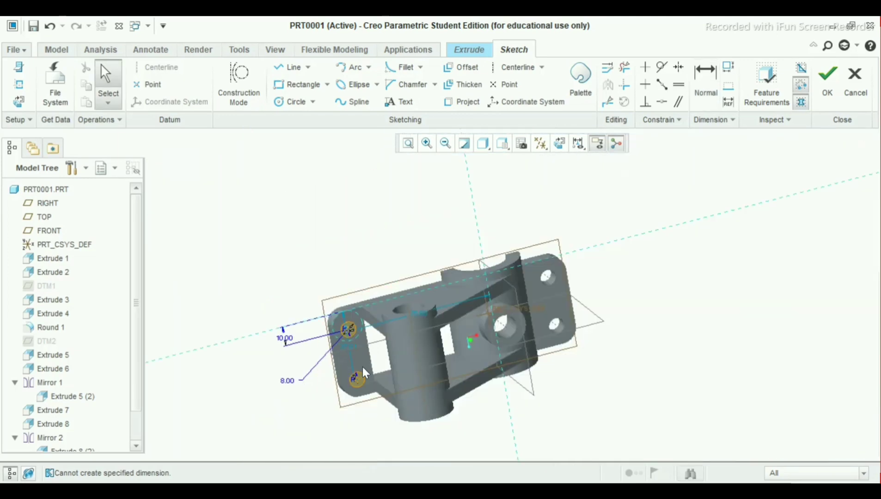
scroll(363, 367, "down", 4)
scroll(338, 326, "down", 1)
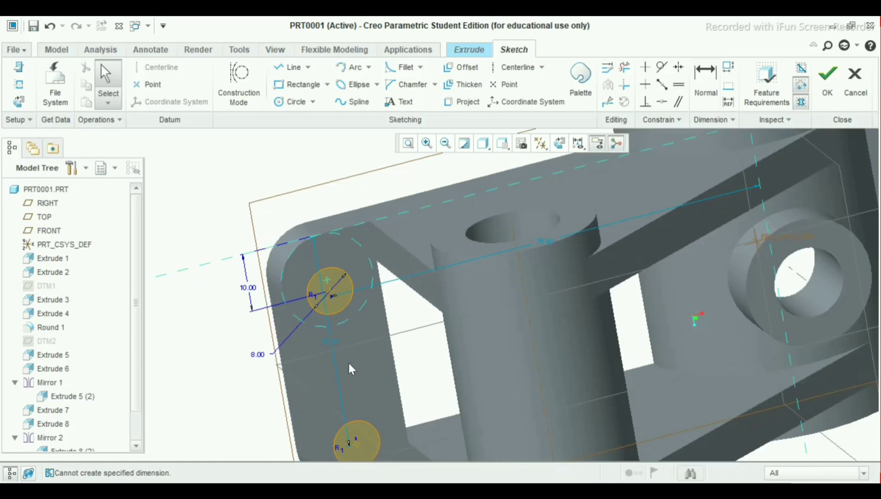
scroll(369, 403, "up", 5)
scroll(381, 433, "down", 5)
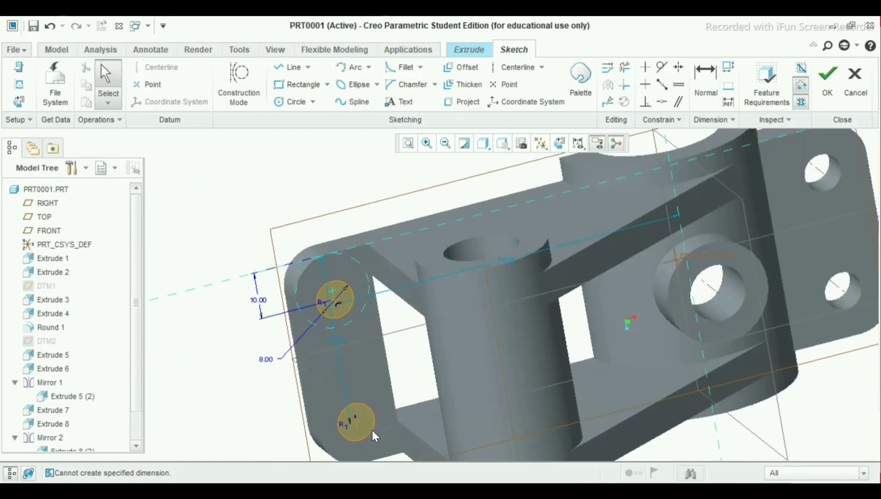
scroll(373, 431, "down", 2)
left_click(706, 93)
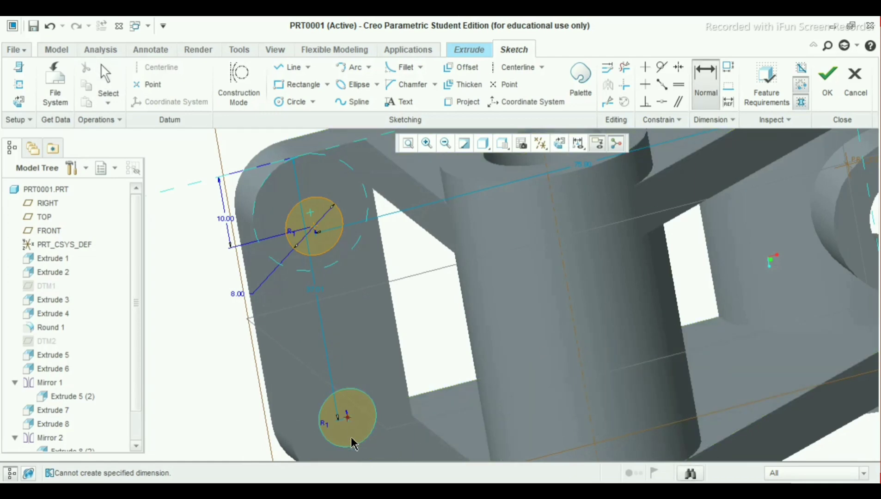
scroll(345, 423, "up", 3)
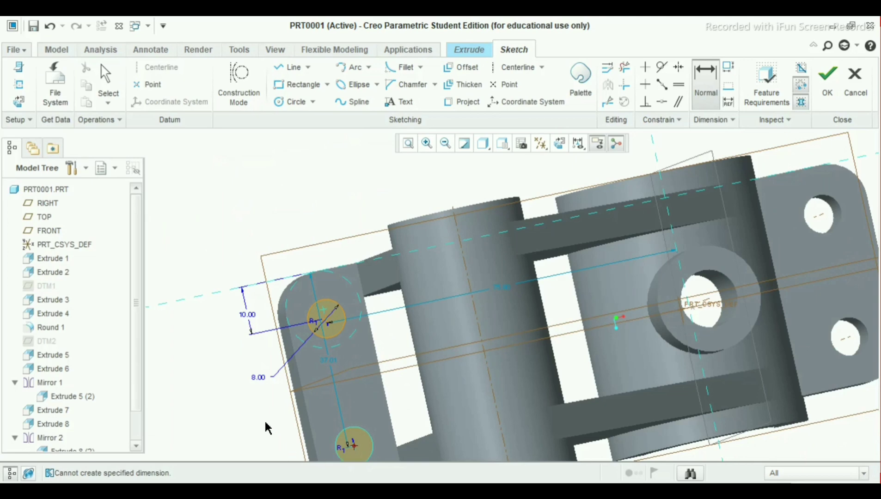
scroll(410, 399, "up", 5)
scroll(355, 444, "down", 5)
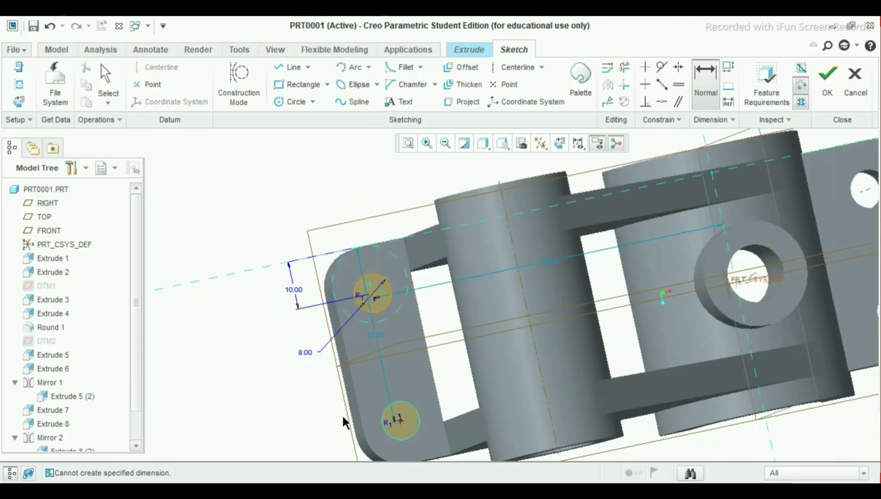
middle_click(345, 423)
Step: Dimension the lower circle's centre from the flange's straight end face and set the distance to 10
middle_click_drag(334, 413, 434, 398)
scroll(407, 431, "up", 3)
scroll(406, 430, "down", 3)
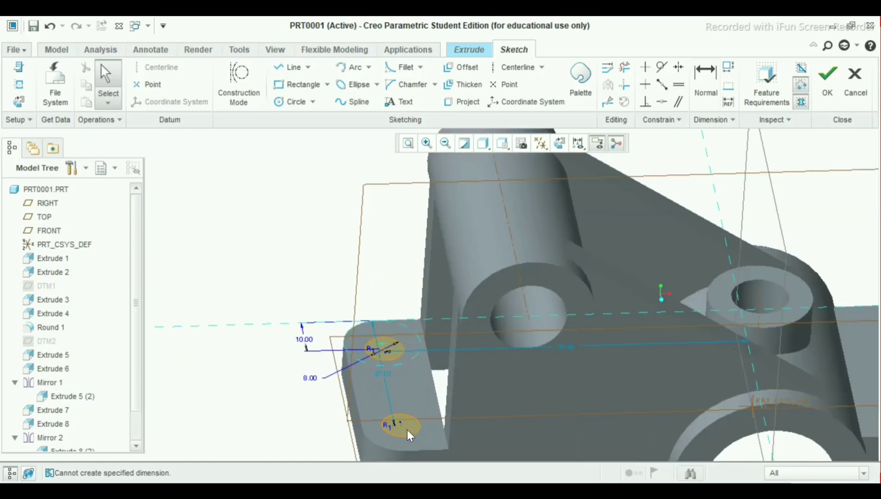
scroll(407, 431, "down", 3)
left_click(707, 88)
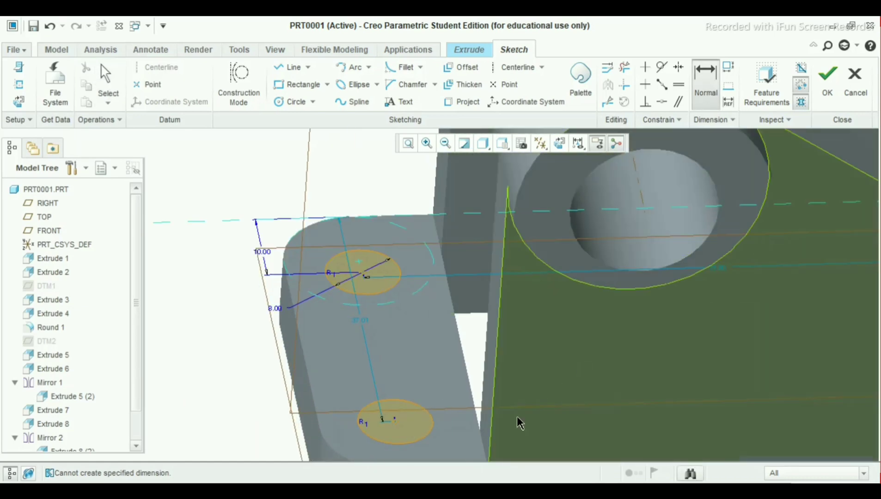
left_click(395, 421)
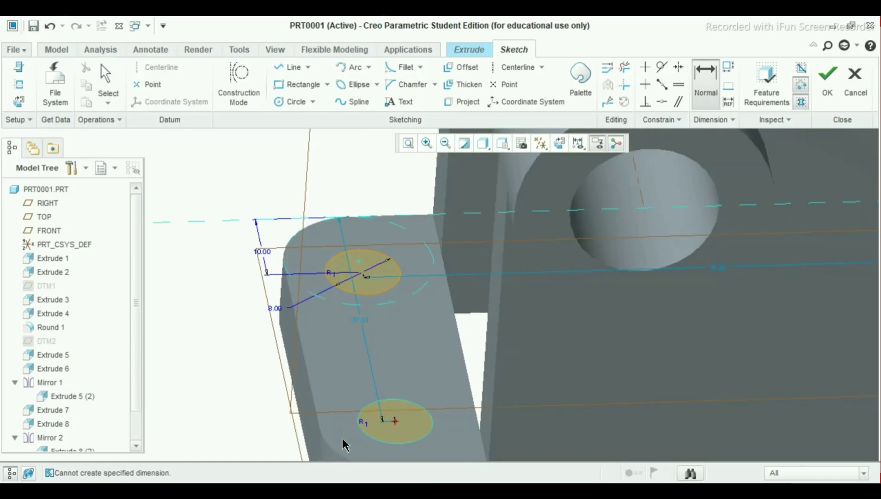
left_click(319, 430)
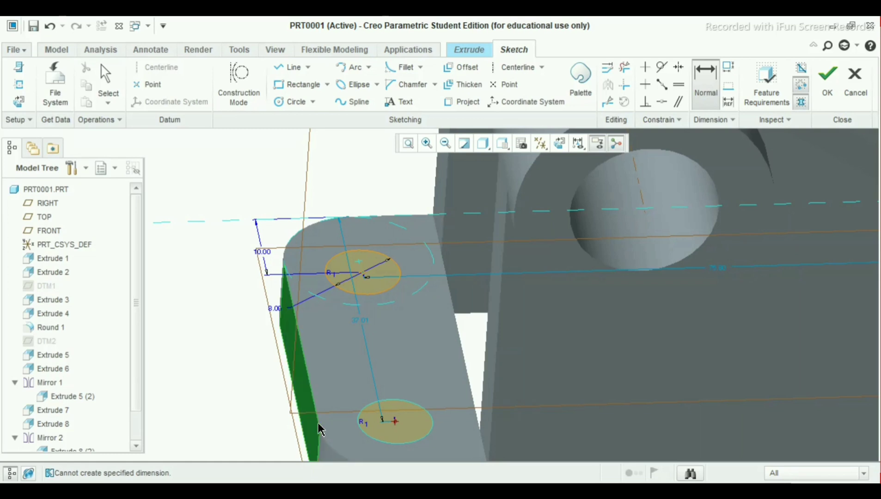
middle_click(355, 414)
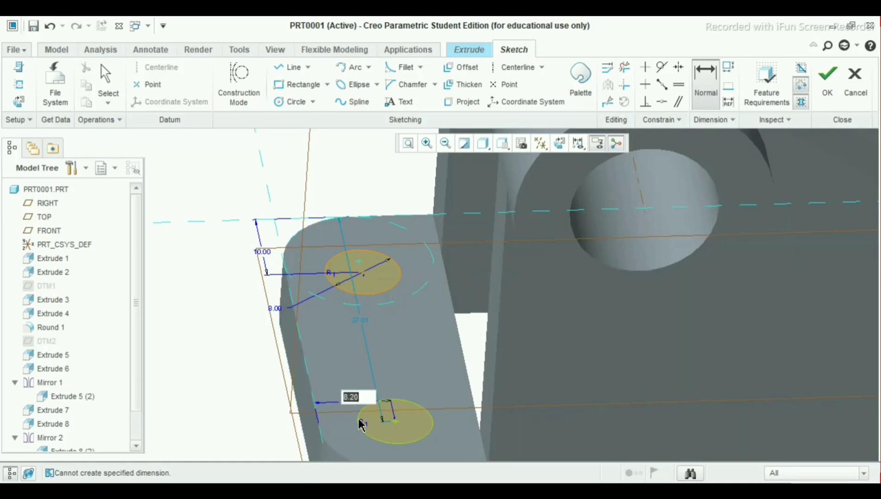
type("10")
key("Return")
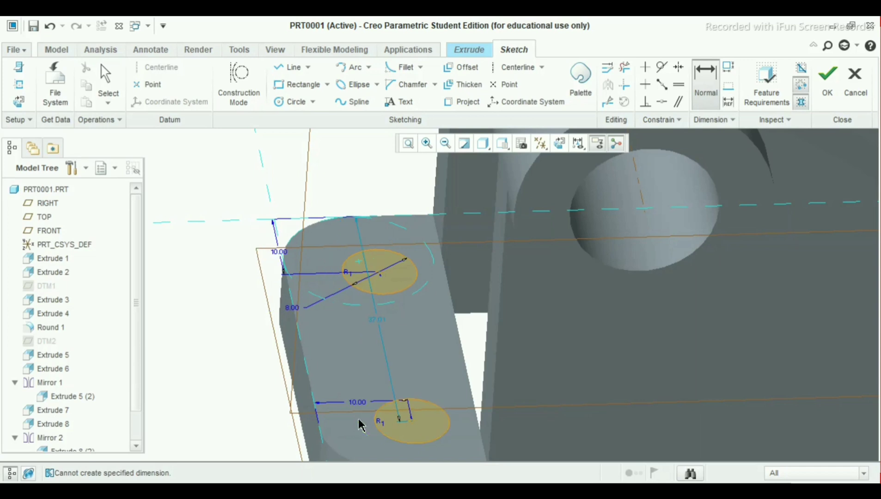
Step: Finish the sketch and extrude both circles as a material-removing cut through the flange, with the depth direction reversed
middle_click_drag(427, 373, 427, 393)
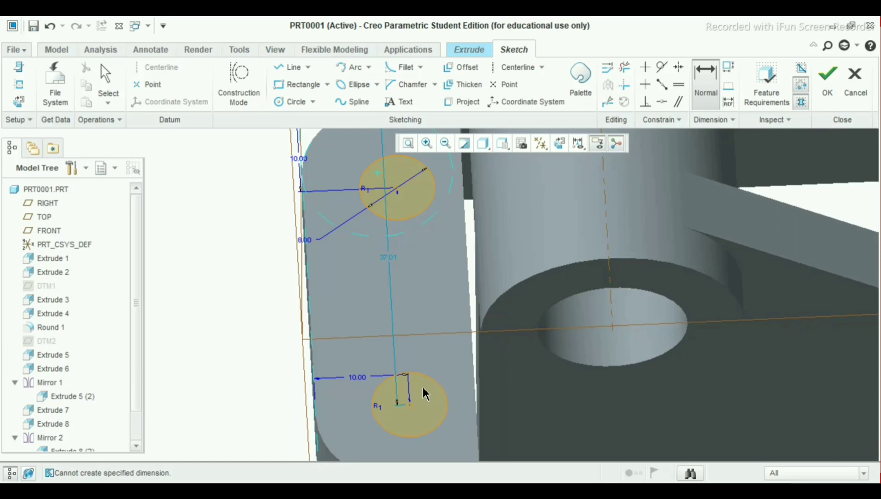
scroll(412, 375, "up", 1)
middle_click_drag(411, 363, 417, 389)
scroll(416, 388, "up", 1)
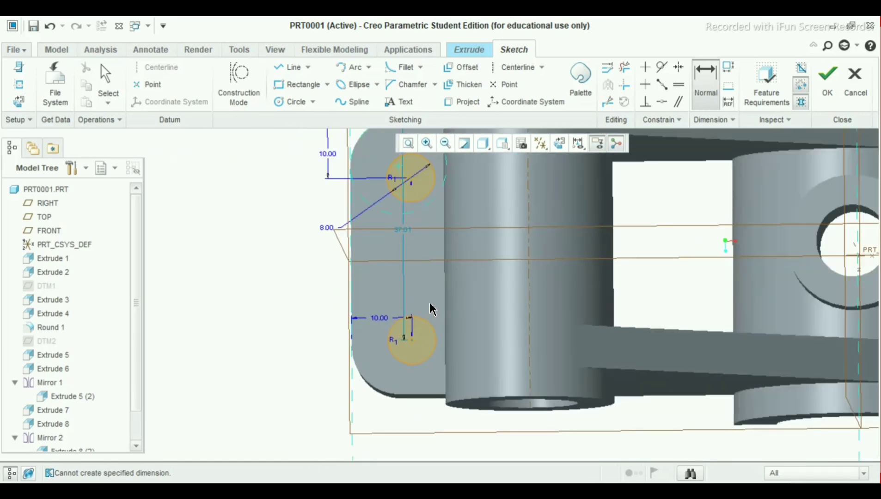
mouse_move(450, 244)
middle_mouse_down()
mouse_move(441, 230)
mouse_move(464, 244)
middle_mouse_up()
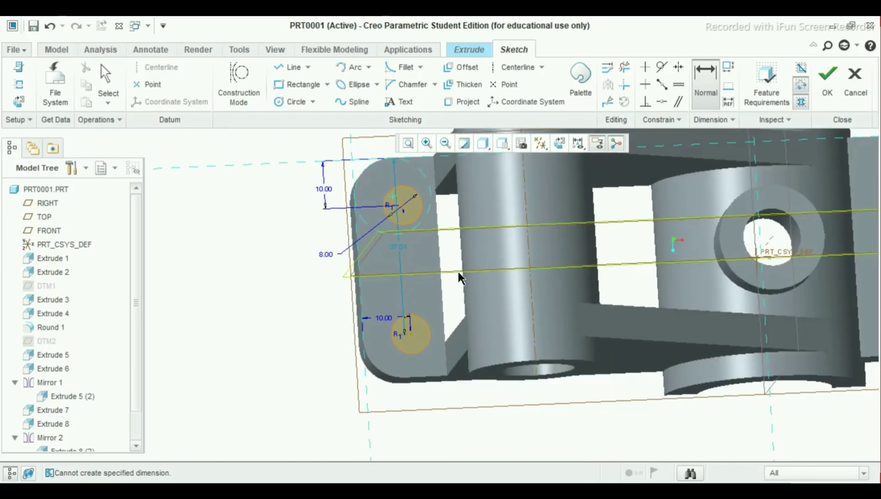
left_click(826, 96)
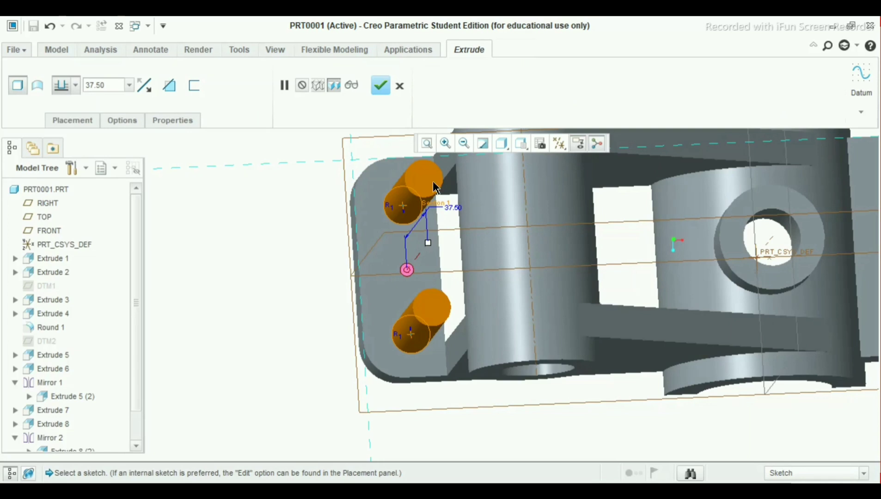
left_click(144, 85)
left_click(170, 85)
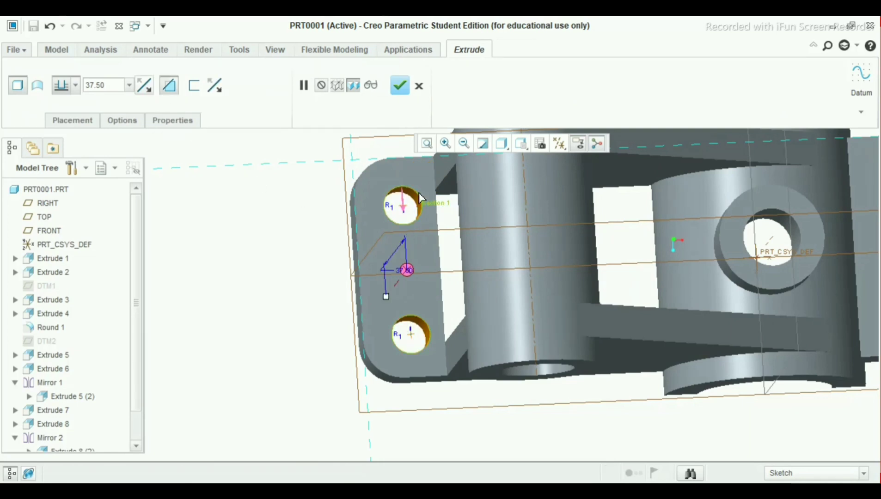
middle_click_drag(418, 191, 425, 217)
scroll(425, 217, "down", 2)
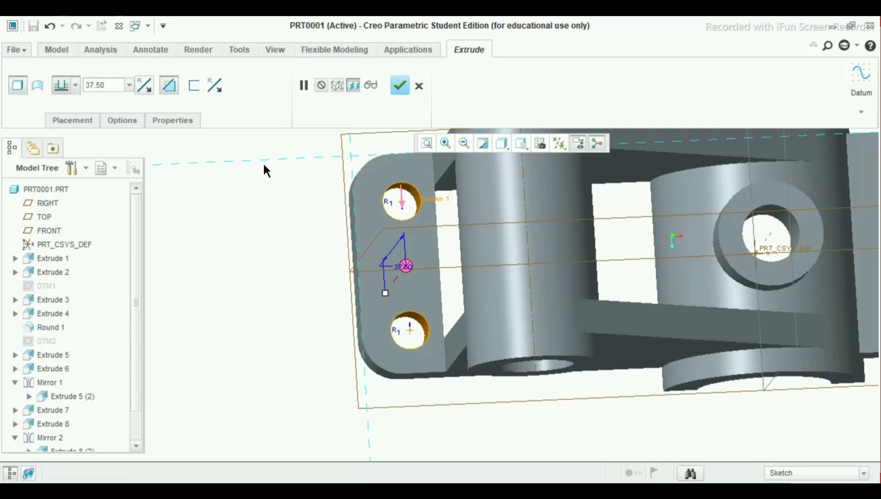
left_click(400, 86)
Step: Turn off the display of datum planes and clear the selection of the new holes
middle_click_drag(544, 301, 610, 244)
scroll(610, 244, "up", 3)
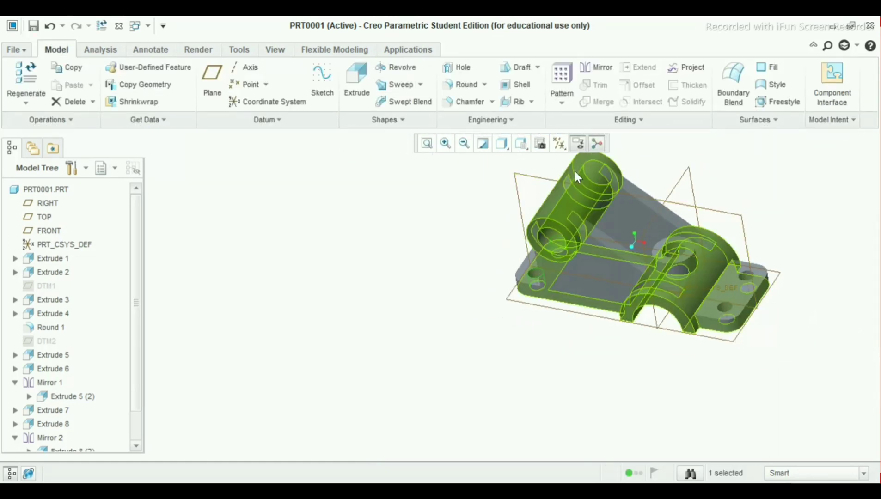
left_click(560, 145)
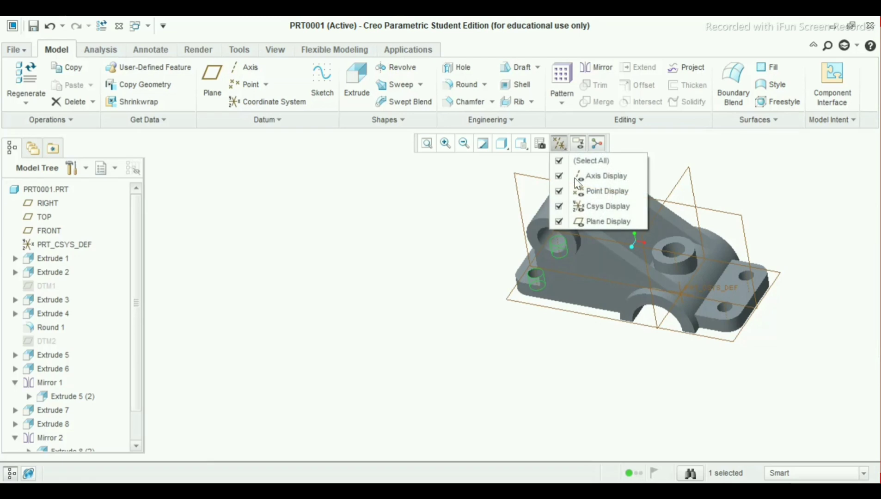
left_click(595, 223)
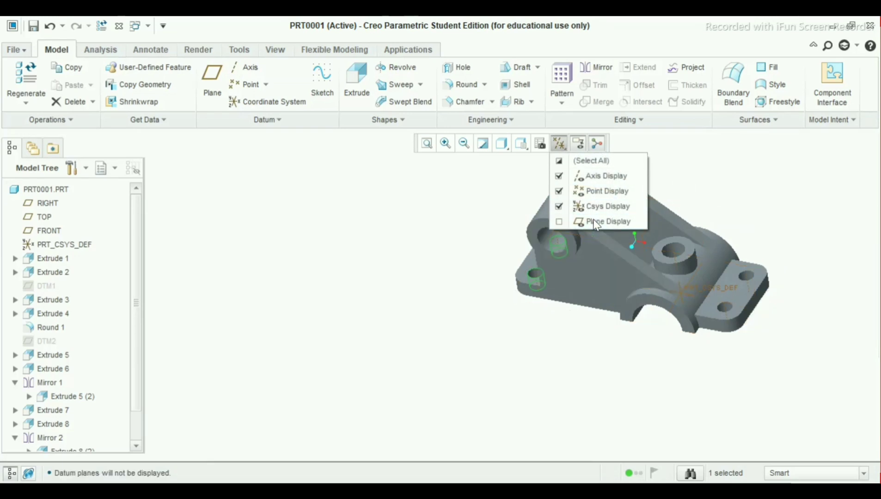
left_click(737, 186)
Step: Apply the green appearance from My Appearances to the whole part PRT0001.PRT
mouse_move(694, 213)
middle_mouse_down()
mouse_move(679, 216)
mouse_move(723, 206)
mouse_move(684, 204)
middle_mouse_up()
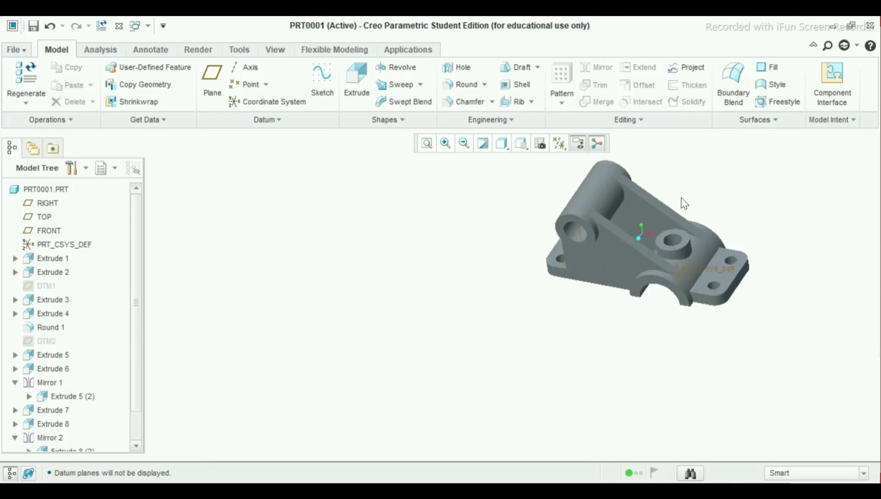
scroll(683, 203, "down", 5)
scroll(660, 234, "up", 2)
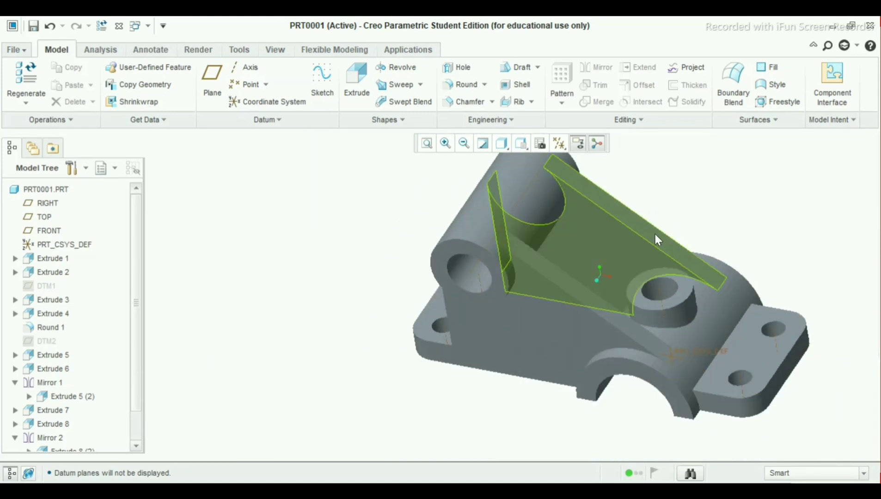
left_click(211, 49)
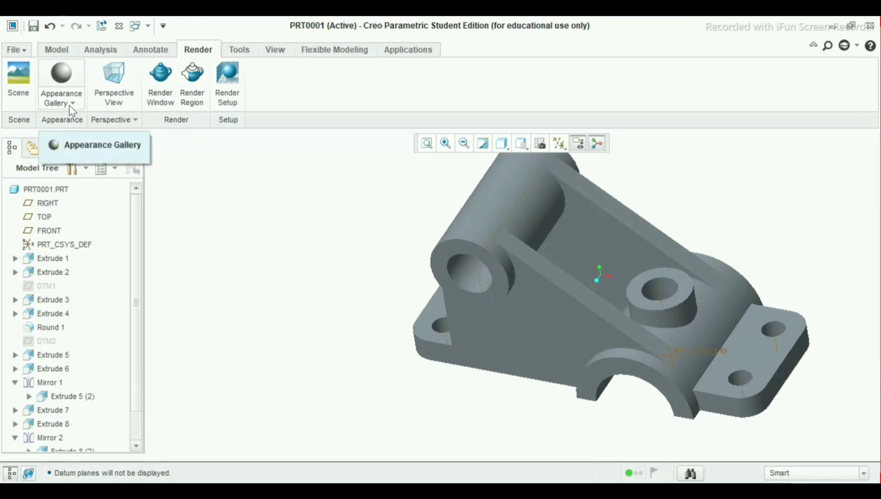
left_click(70, 104)
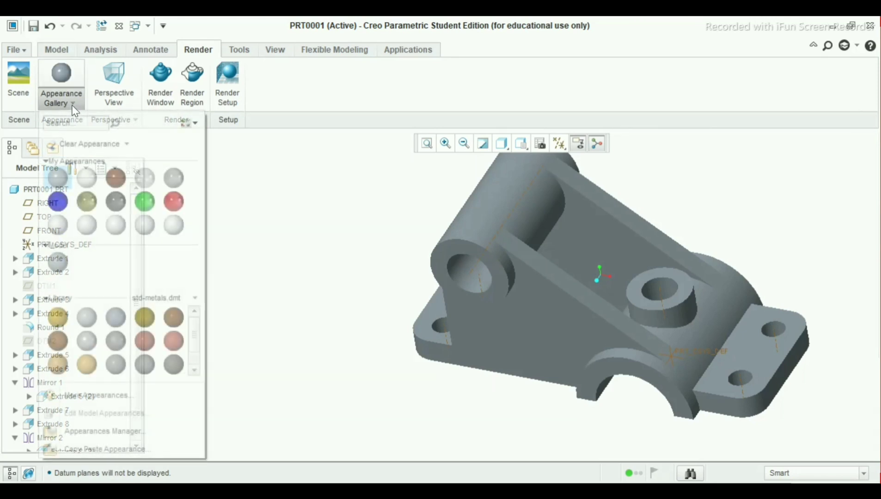
left_click(145, 205)
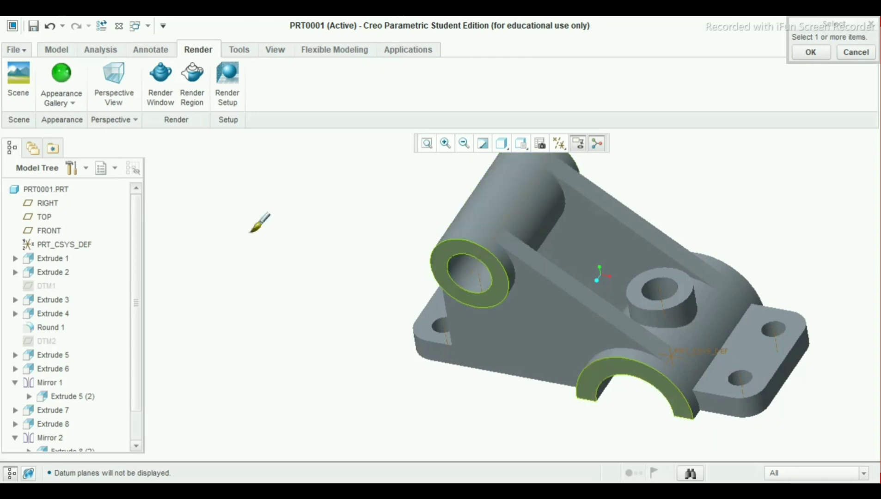
left_click(61, 191)
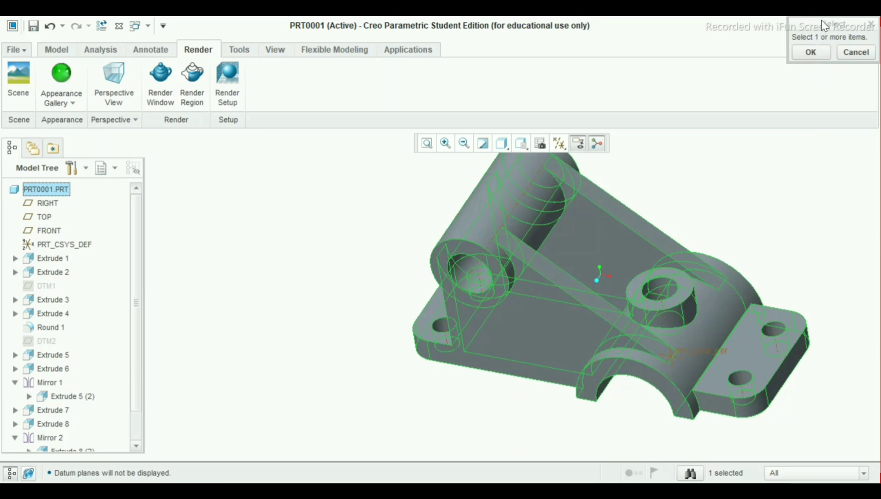
left_click_drag(821, 20, 710, 85)
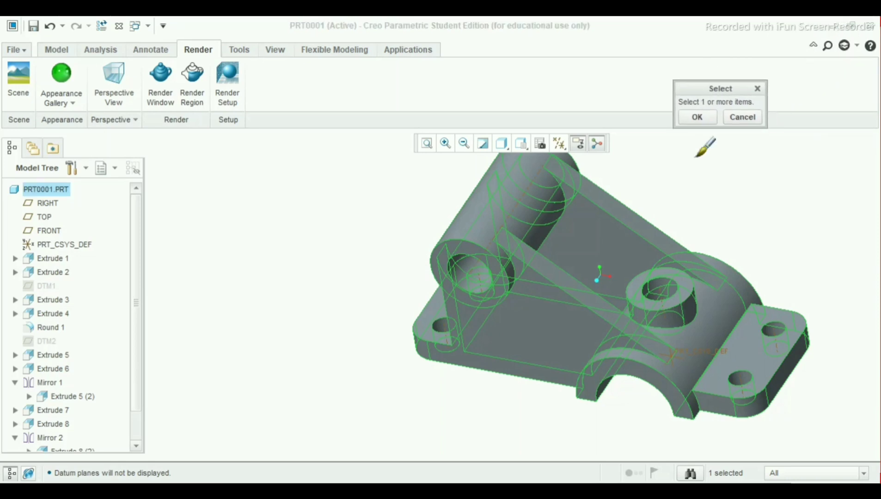
left_click(705, 118)
Step: Examine the green bracket's webs, tube bore and flange holes from several angles, and refit the whole part in the view
scroll(660, 241, "up", 2)
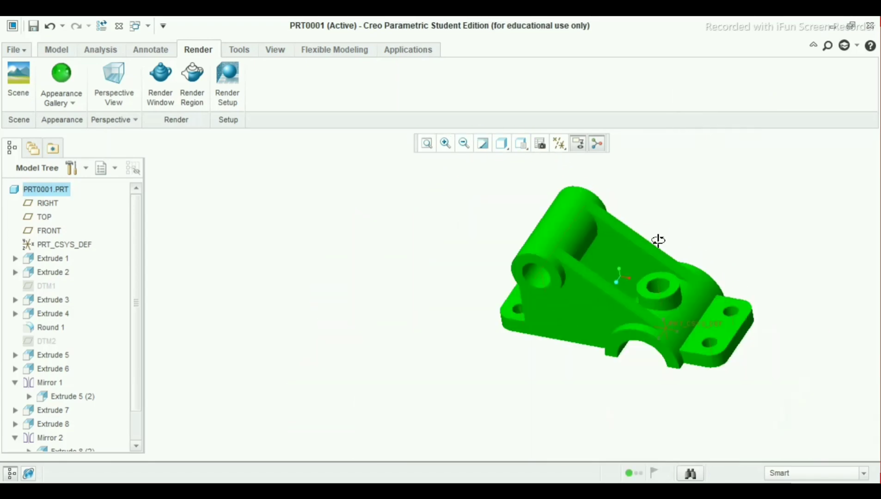
mouse_move(658, 239)
middle_mouse_down()
mouse_move(605, 250)
mouse_move(687, 262)
mouse_move(652, 241)
middle_mouse_up()
scroll(632, 260, "down", 3)
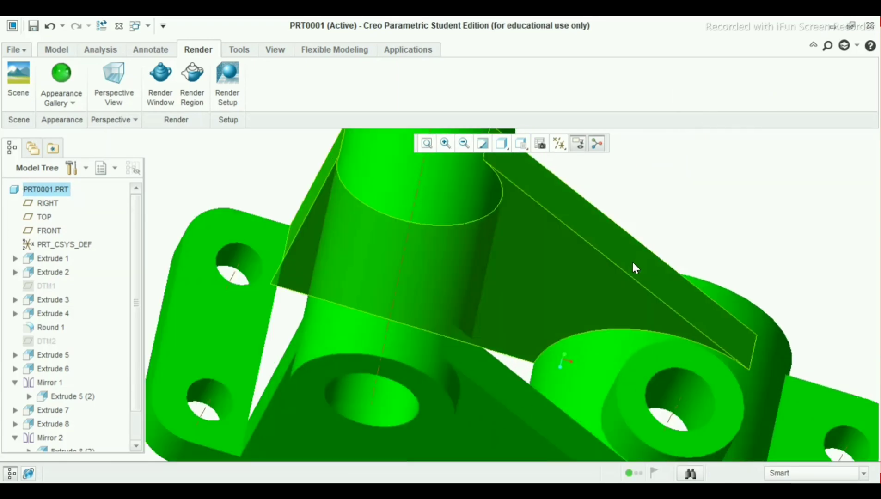
scroll(625, 287, "up", 2)
mouse_move(625, 287)
middle_mouse_down()
mouse_move(619, 321)
mouse_move(719, 329)
mouse_move(737, 303)
middle_mouse_up()
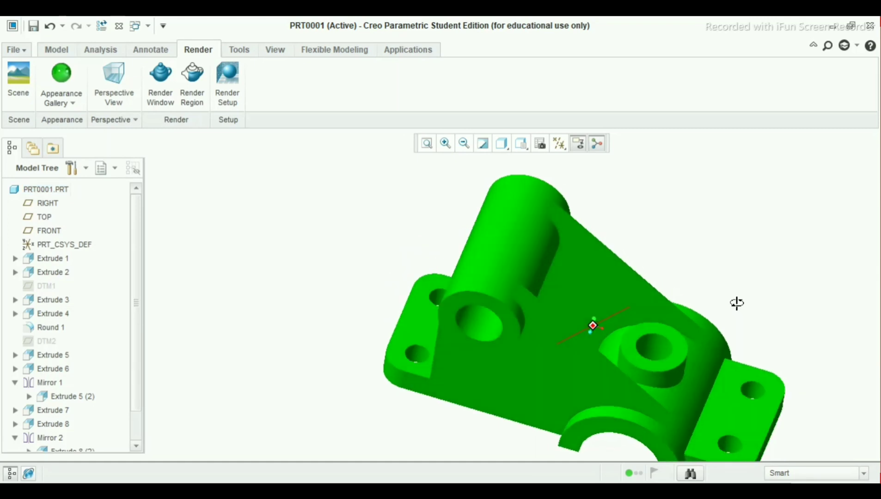
left_click(59, 54)
scroll(650, 335, "up", 2)
scroll(652, 356, "down", 4)
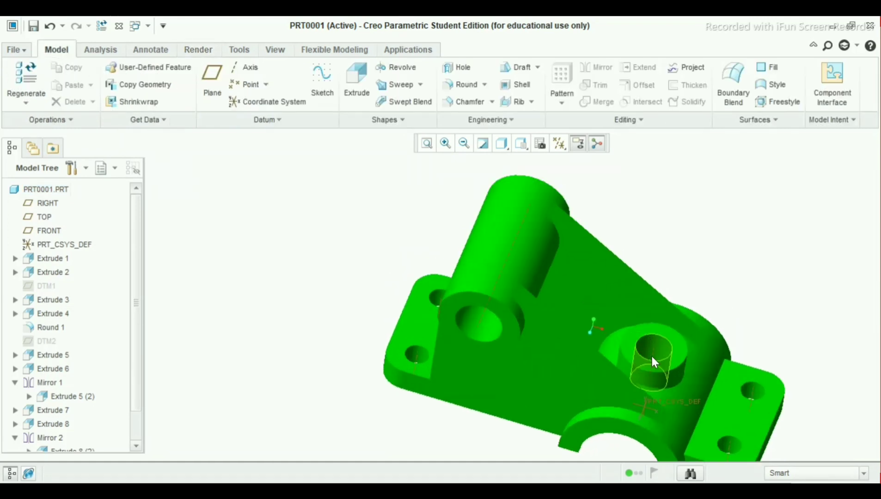
scroll(653, 379, "up", 3)
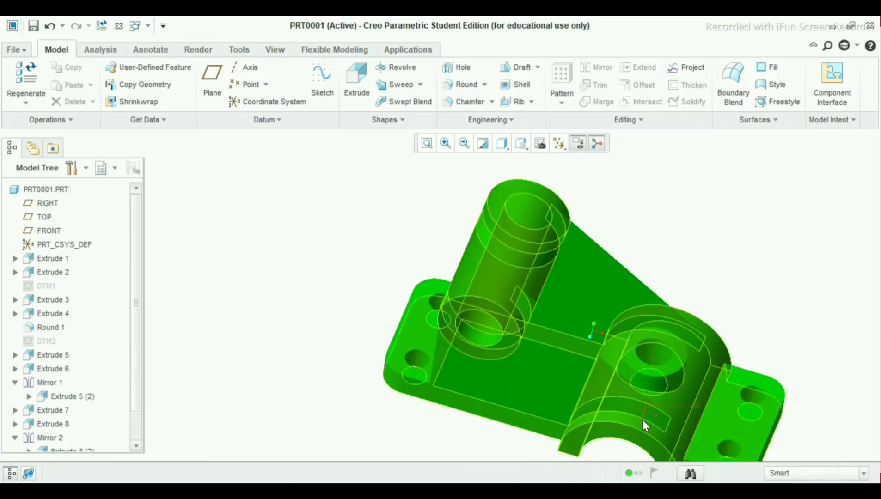
scroll(675, 367, "up", 2)
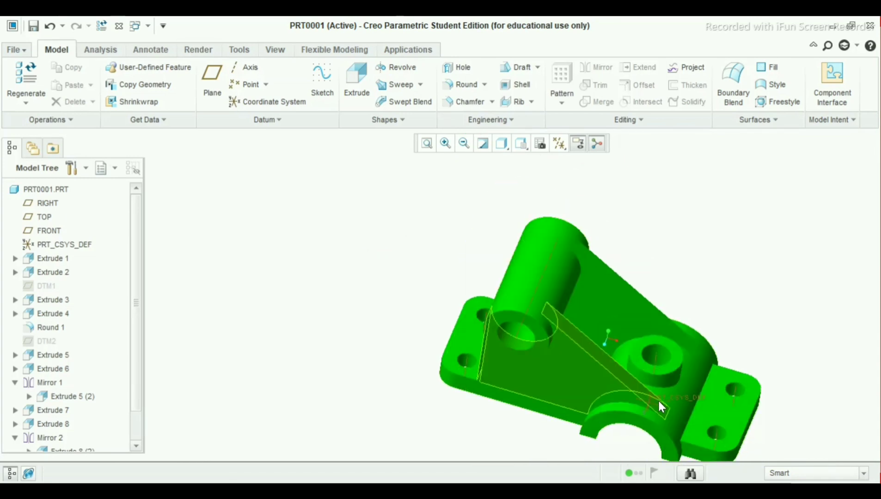
mouse_move(657, 399)
middle_mouse_down()
mouse_move(649, 359)
mouse_move(654, 396)
middle_mouse_up()
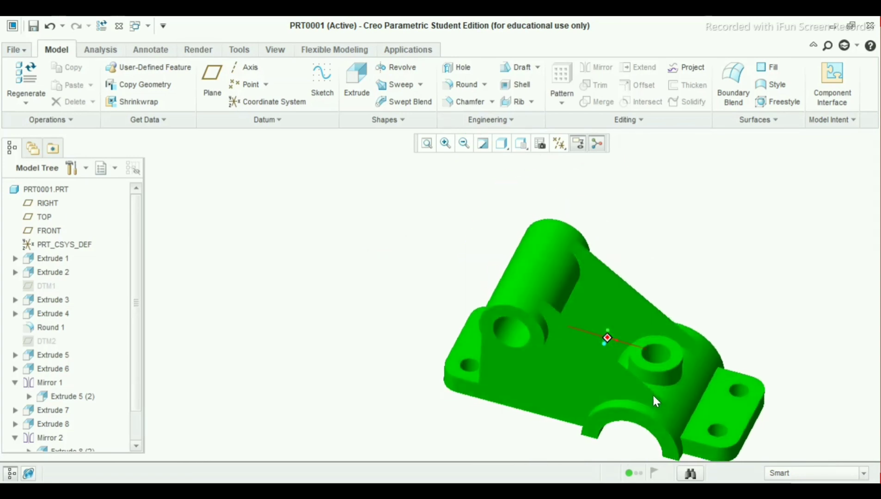
scroll(645, 434, "down", 3)
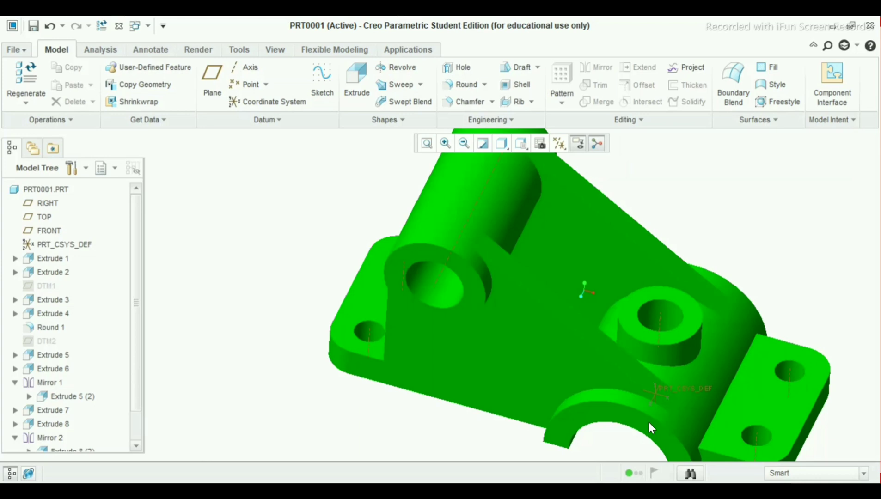
scroll(648, 420, "up", 3)
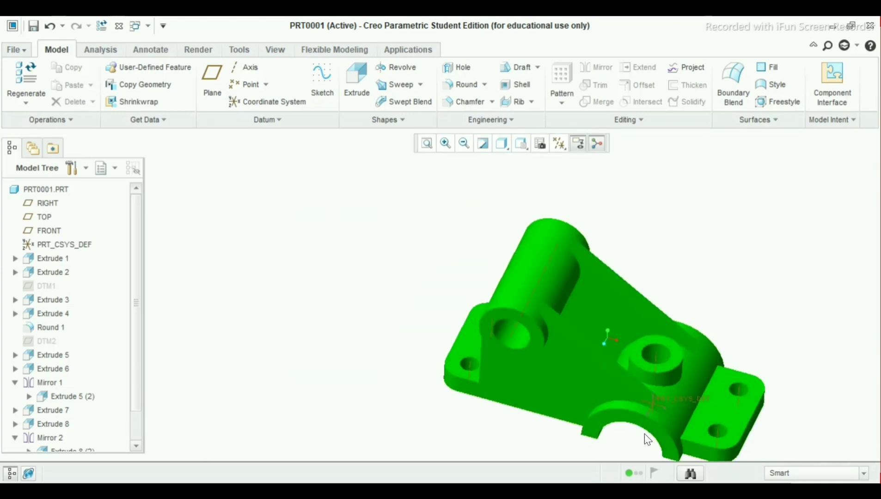
scroll(644, 433, "down", 2)
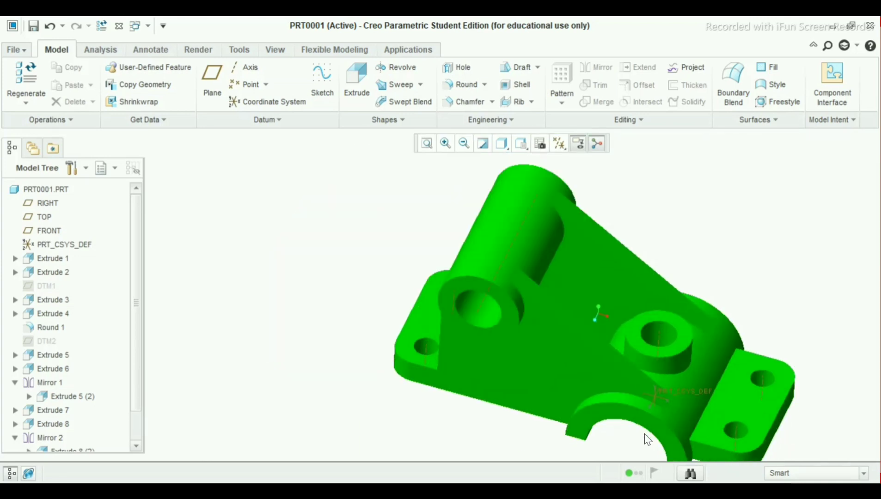
middle_click_drag(642, 421, 601, 345)
left_click(428, 137)
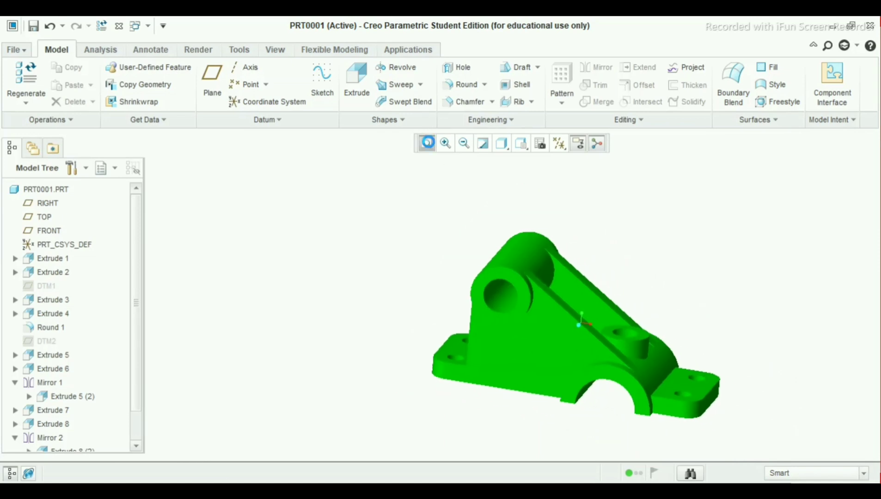